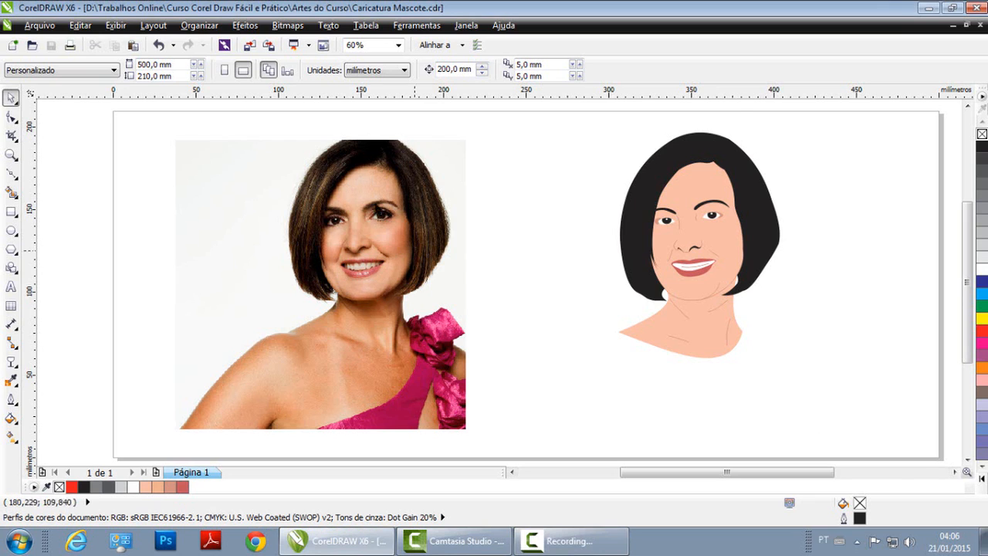
click(324, 247)
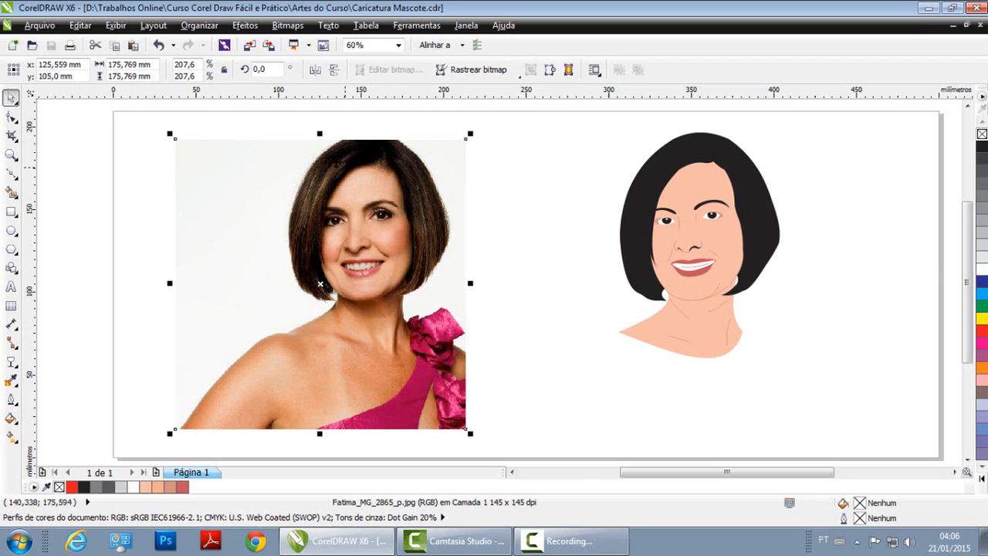
click(245, 27)
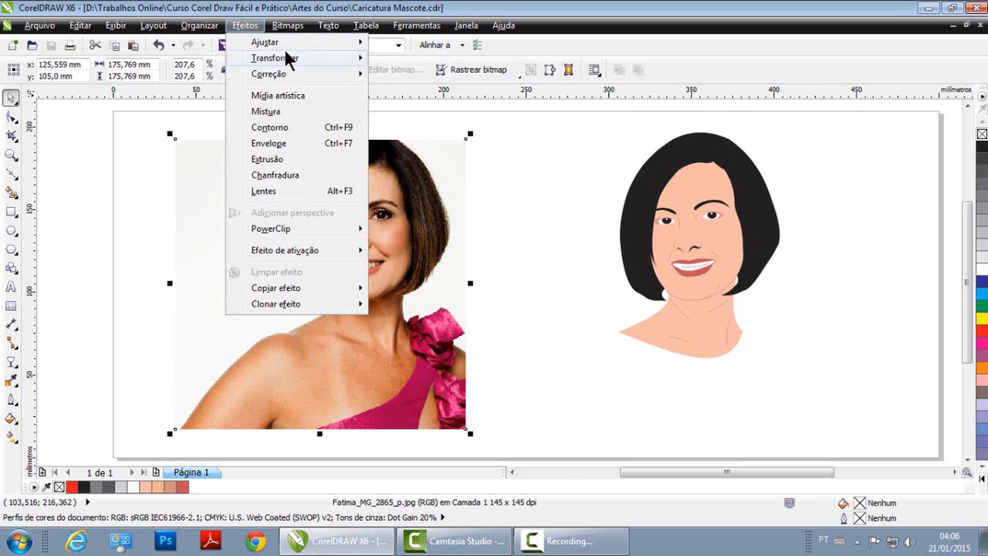
mouse_move(283, 66)
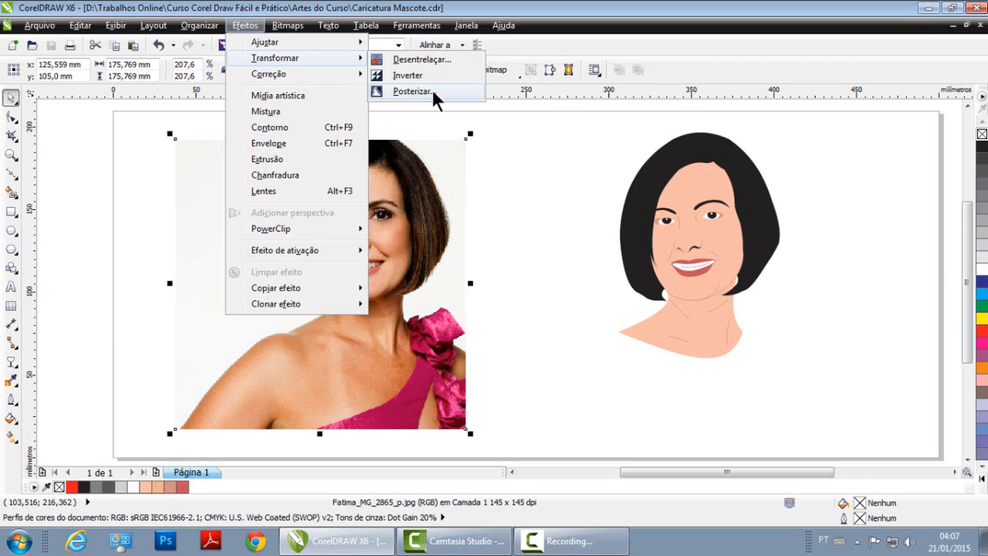
click(412, 91)
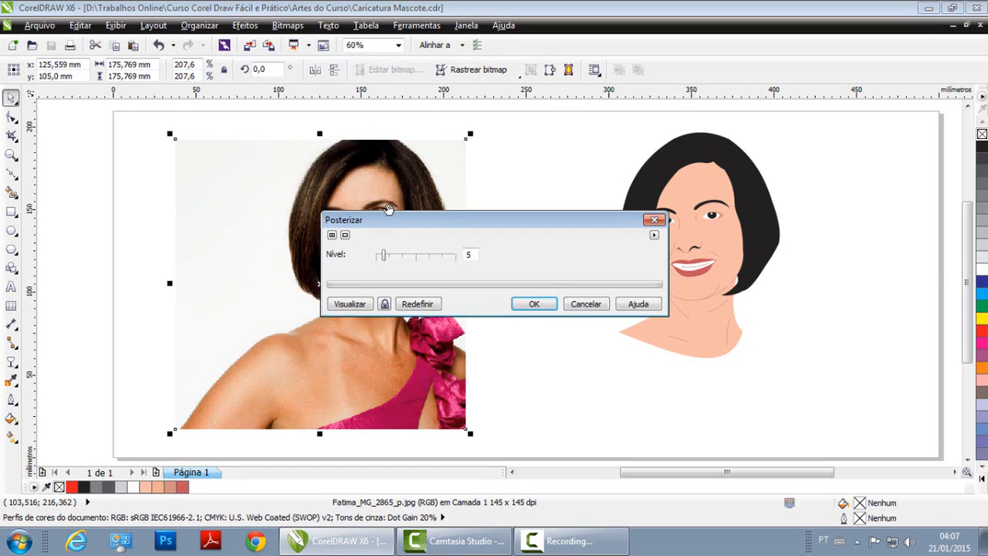
drag(417, 228, 324, 310)
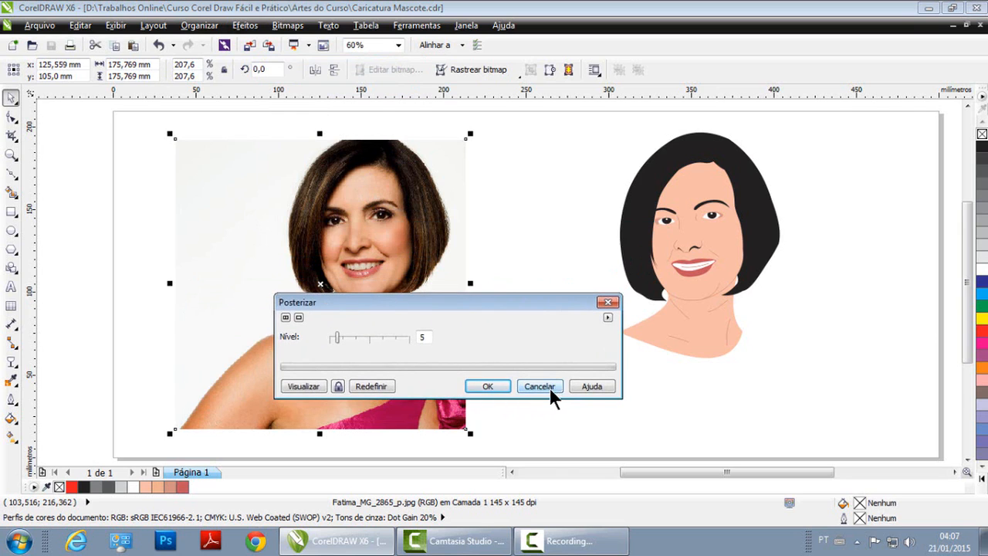
click(549, 387)
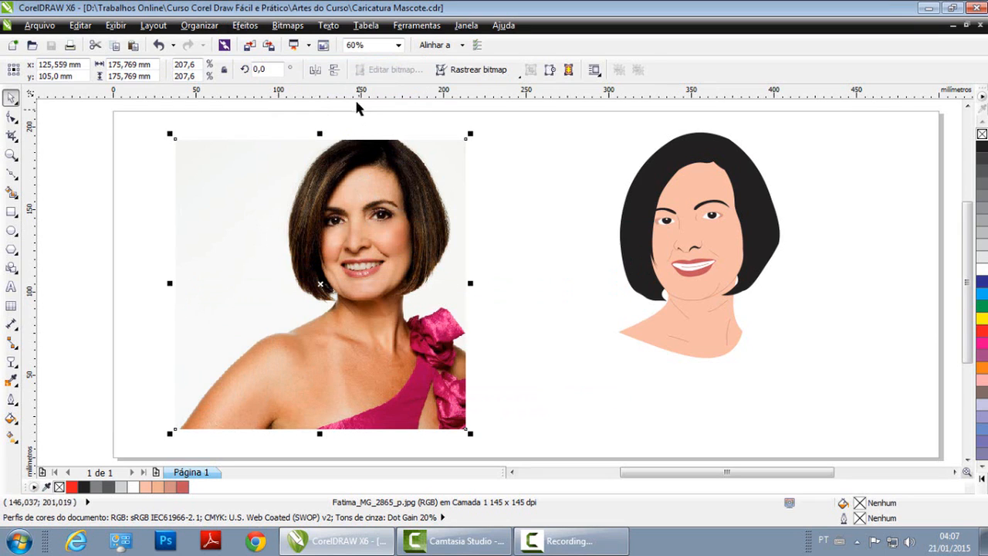
Step: Start the Posterize effect on the selected photo, set its level to 10 and lock the live preview on
click(246, 28)
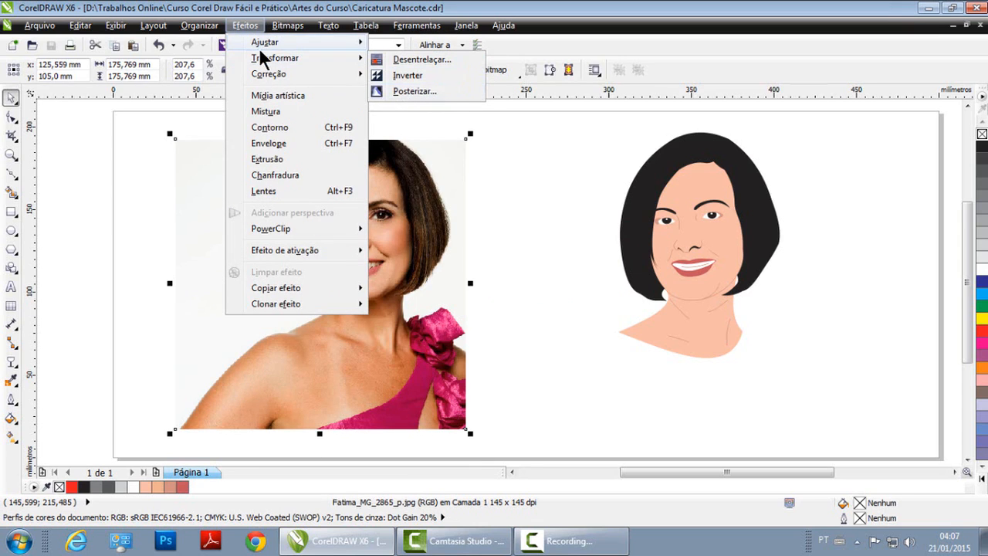
click(418, 92)
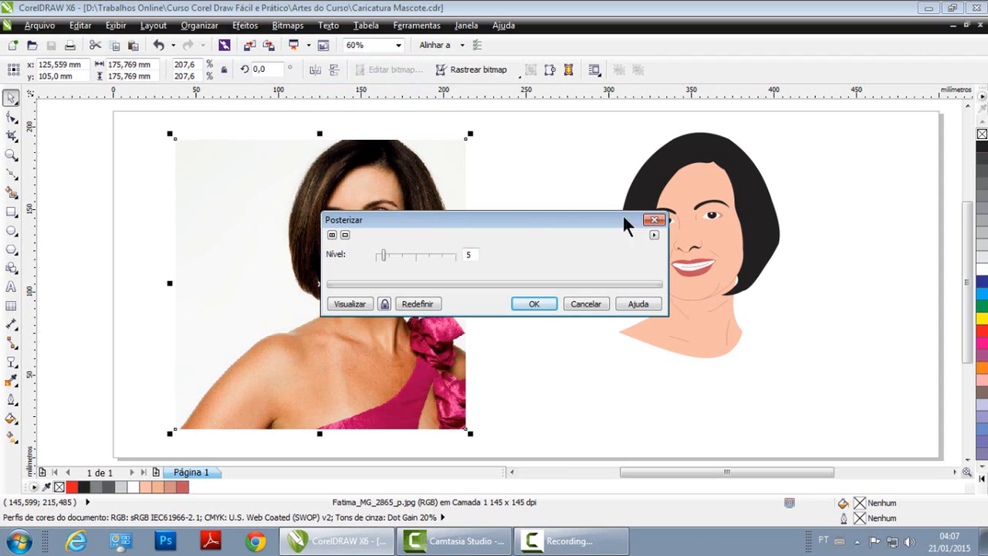
drag(411, 223, 400, 341)
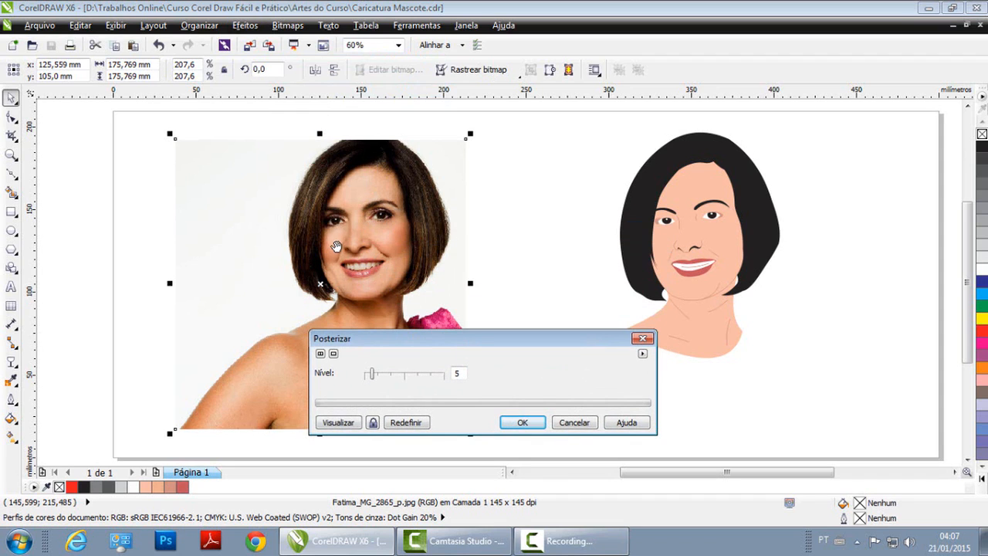
double_click(457, 374)
text(10)
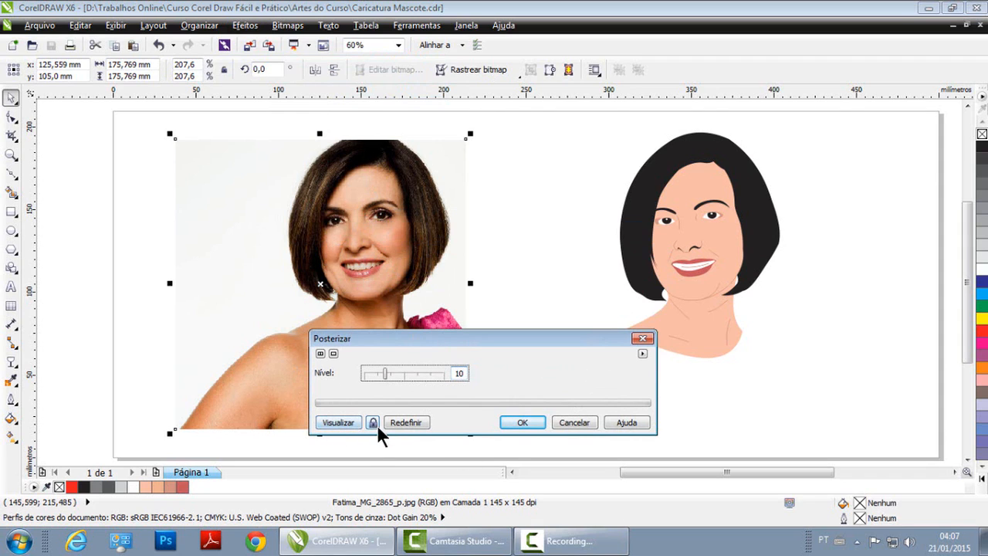
click(373, 423)
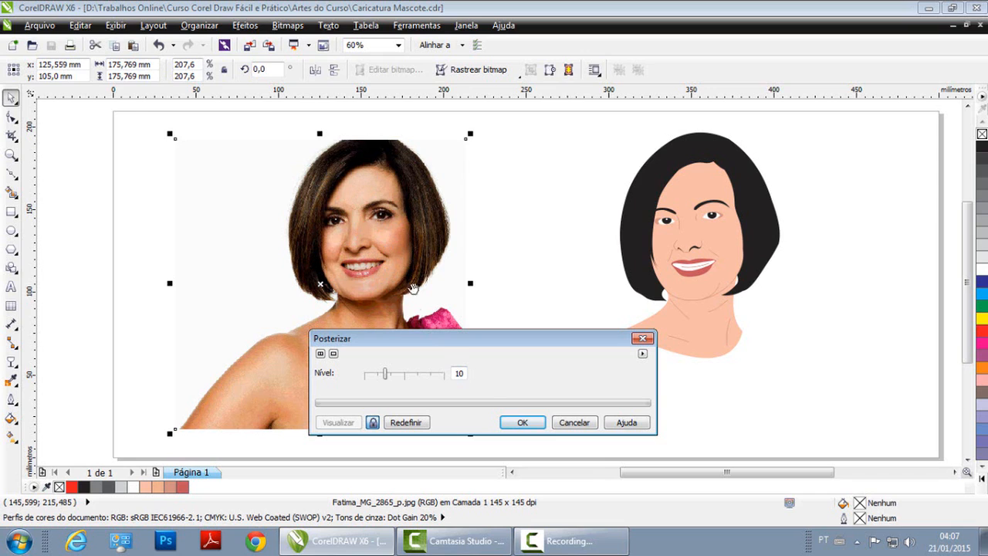
Step: Try the minimum Posterize level of 2, keep the live preview locked on and set the level to 4
double_click(465, 373)
text(1)
click(419, 406)
double_click(457, 374)
click(373, 423)
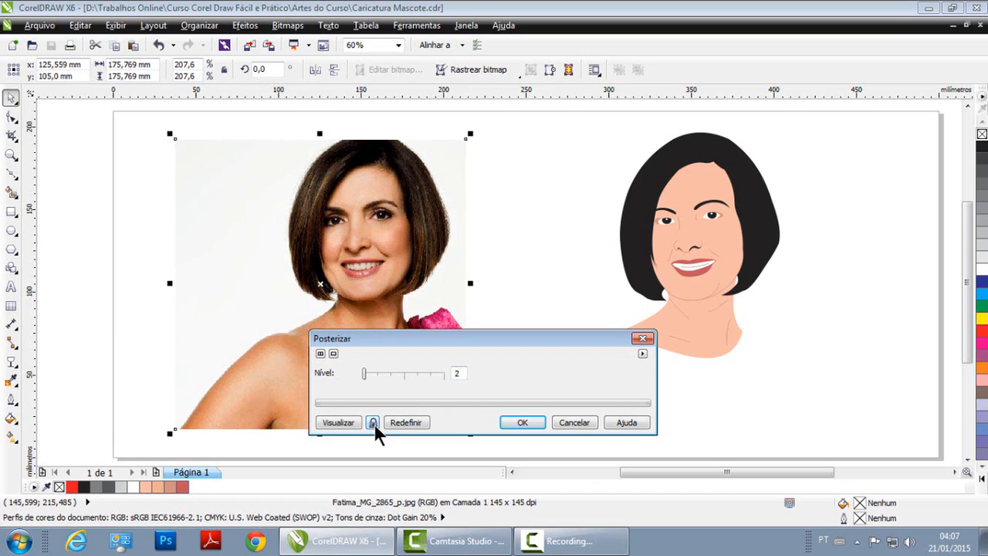
click(373, 425)
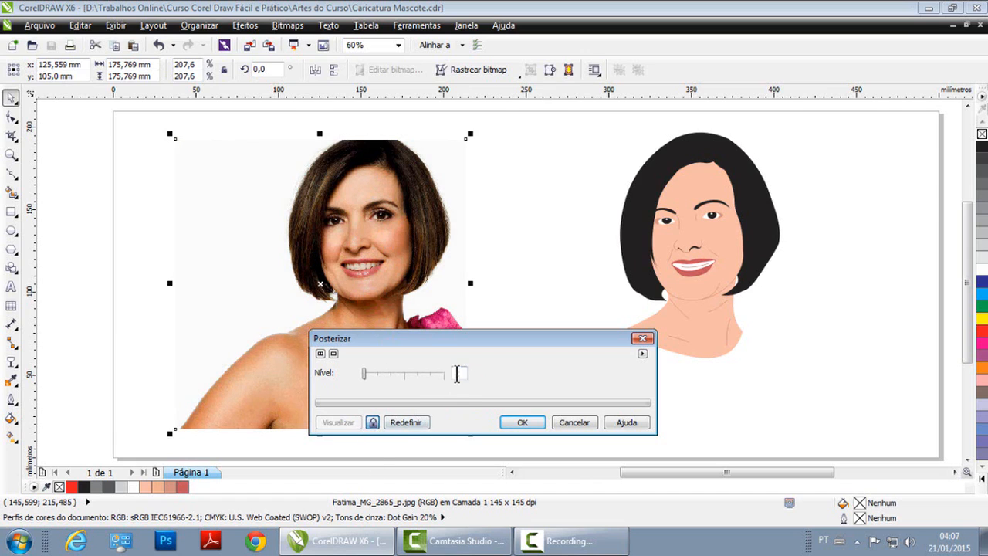
double_click(458, 373)
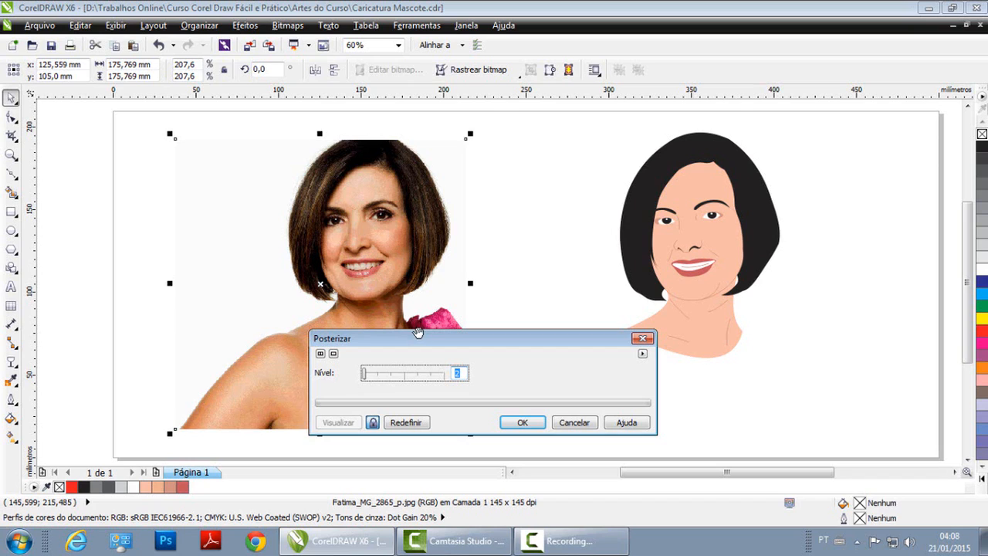
text(4)
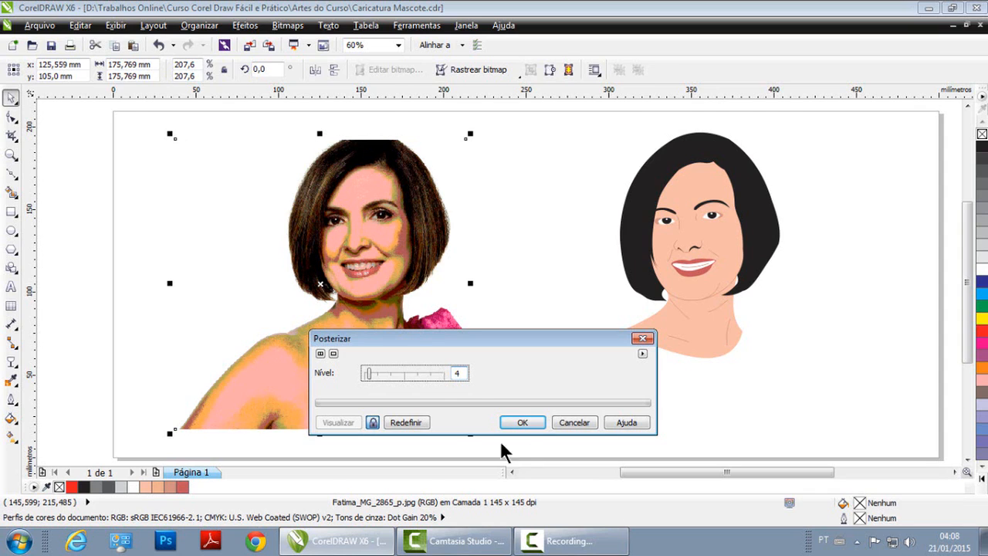
Step: Try Posterize levels 3, 2 and 5 on the photo to compare how the skin tones separate
double_click(458, 374)
text(3)
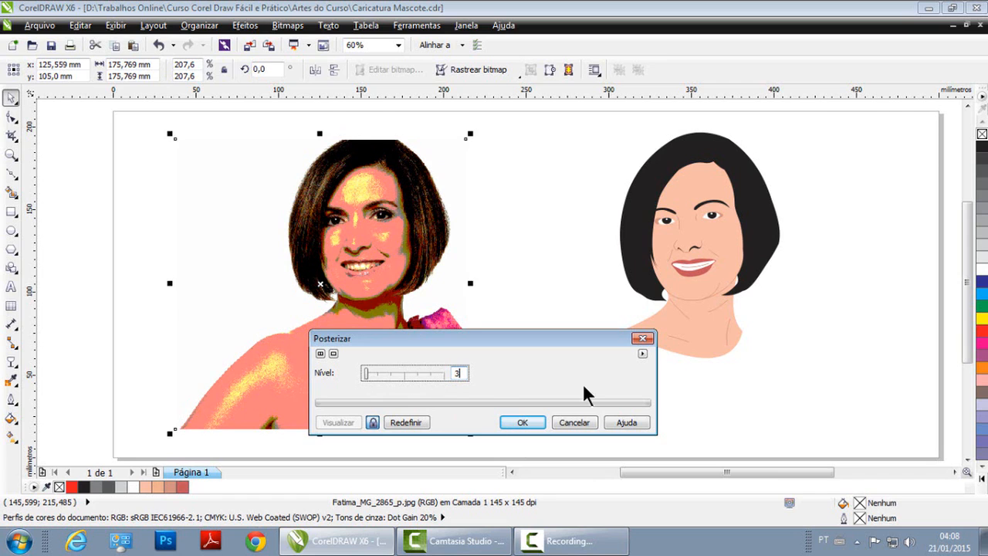
double_click(466, 374)
text(2)
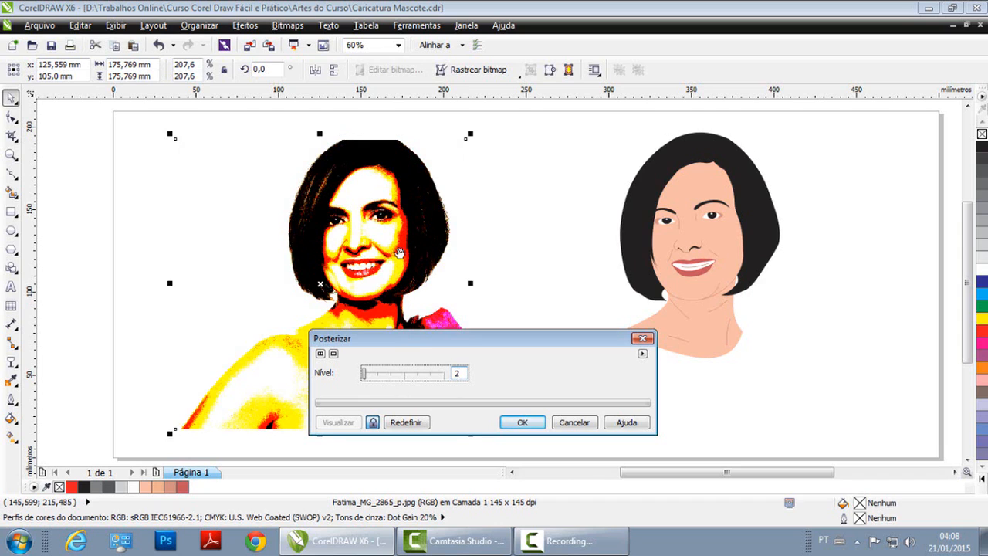
double_click(463, 375)
text(1)
drag(464, 375, 441, 376)
text(5)
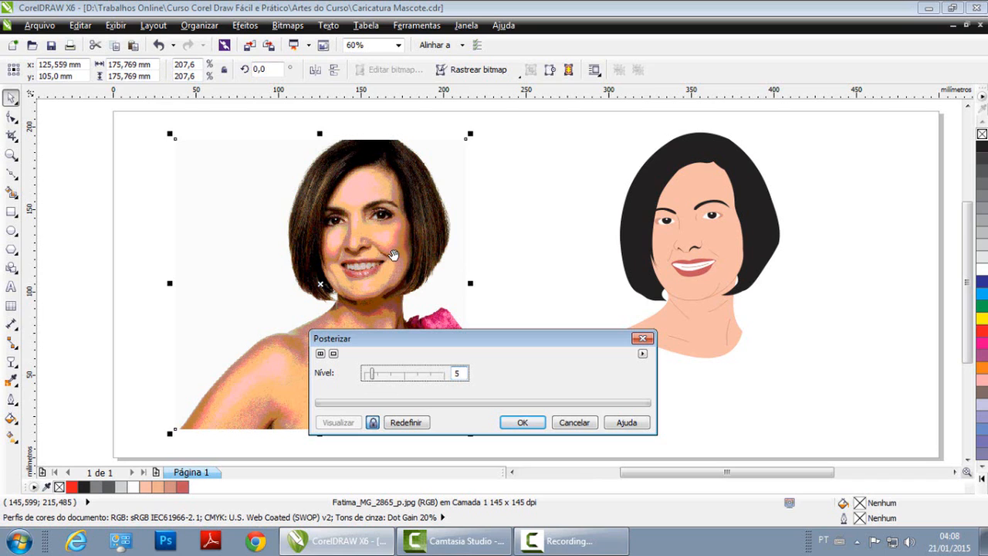
Step: Set the Posterize level to 4, comparing it once more with 5, and apply the effect to the photo
drag(461, 374, 444, 373)
text(4)
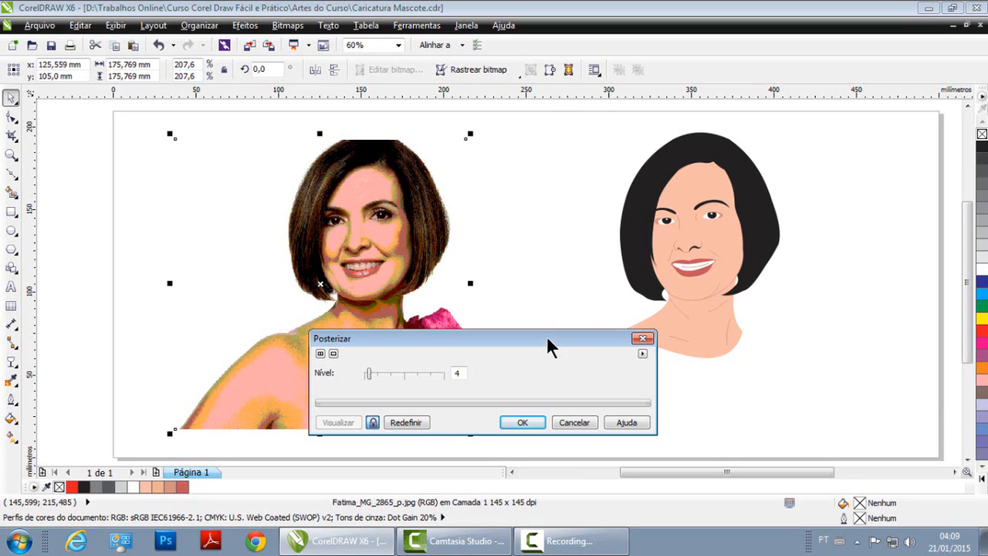
drag(547, 337, 739, 260)
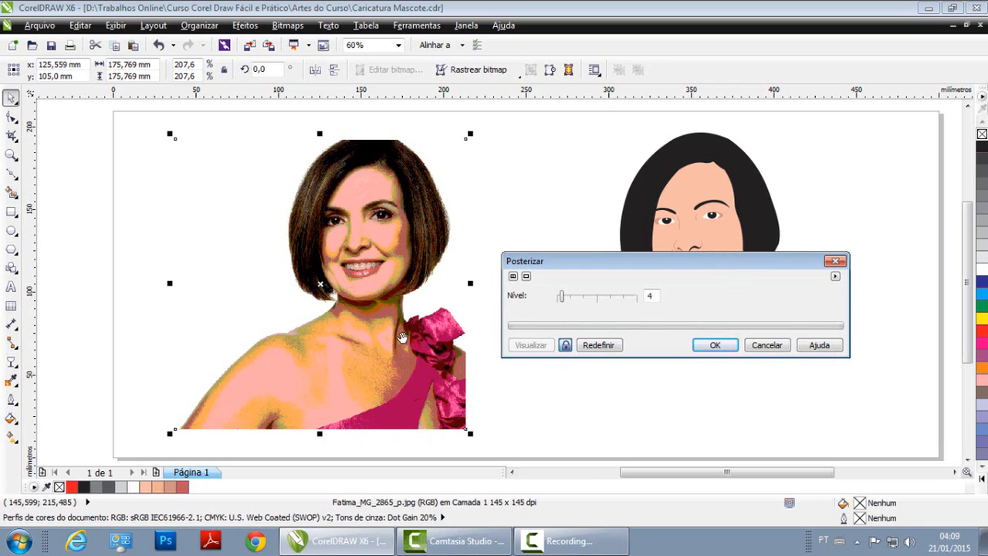
drag(677, 259, 464, 342)
click(407, 368)
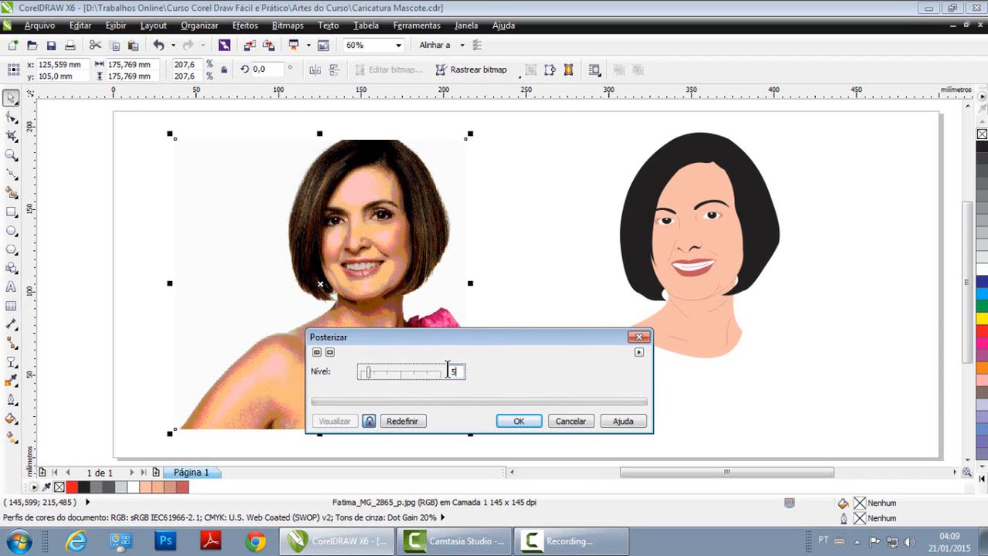
text(4)
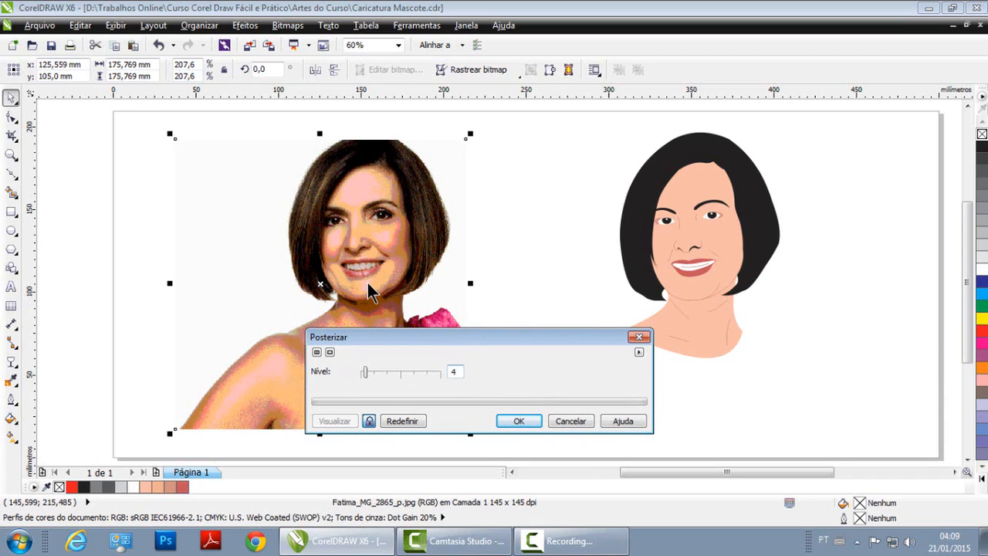
click(519, 423)
Step: Examine the posterized face and mouth up close for the light and shadow areas, comparing them with the vector portrait
key(z)
drag(298, 184, 485, 320)
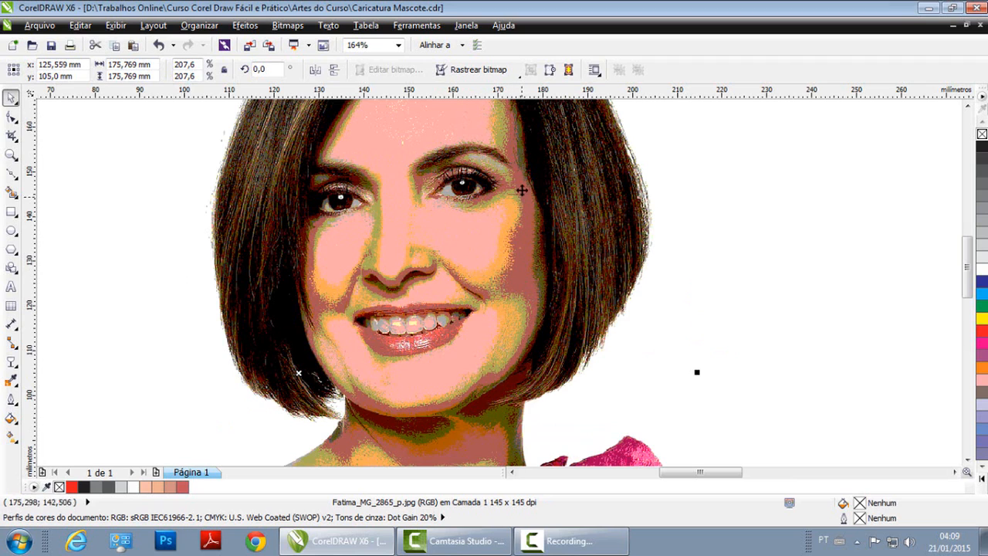
key(F2)
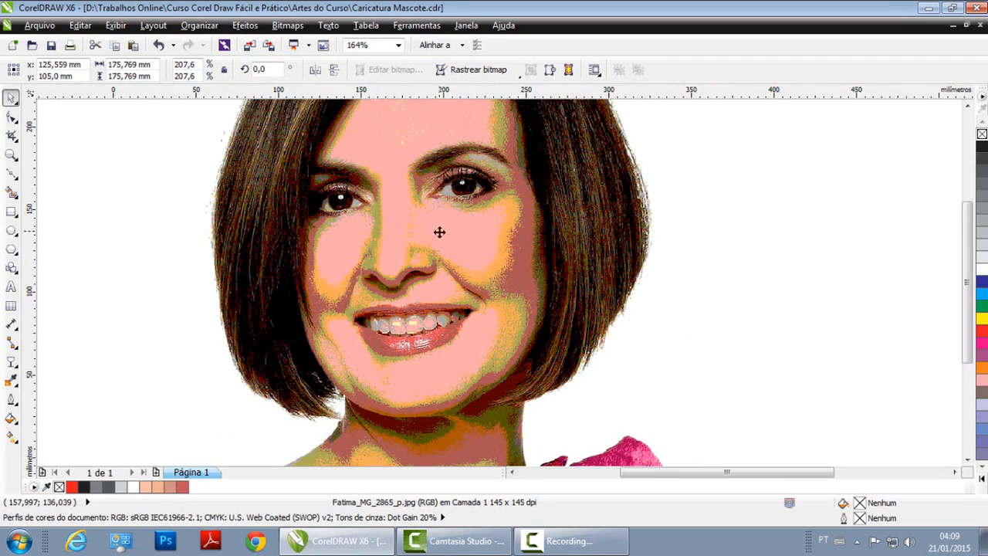
key(F3)
key(F2)
drag(270, 173, 482, 376)
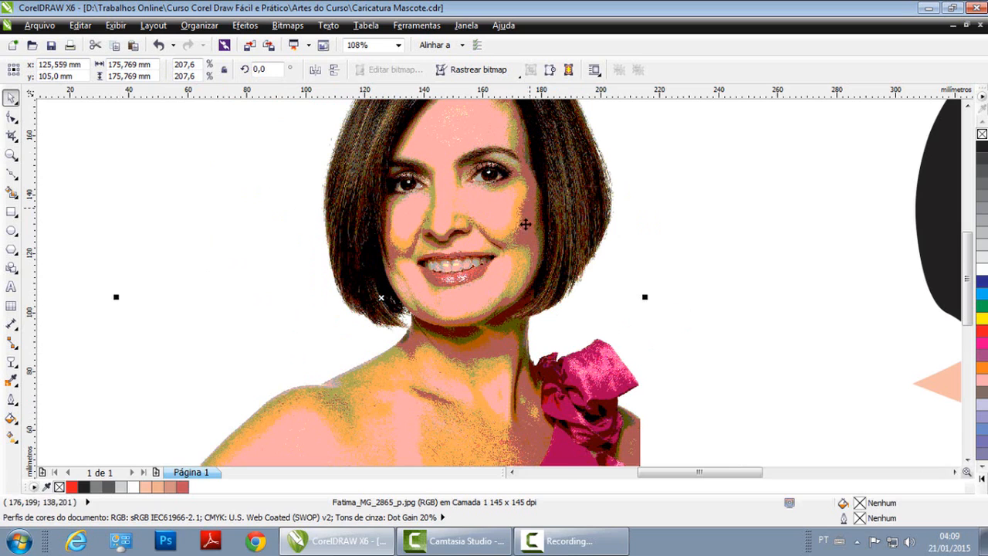
scroll(451, 252, up, 3)
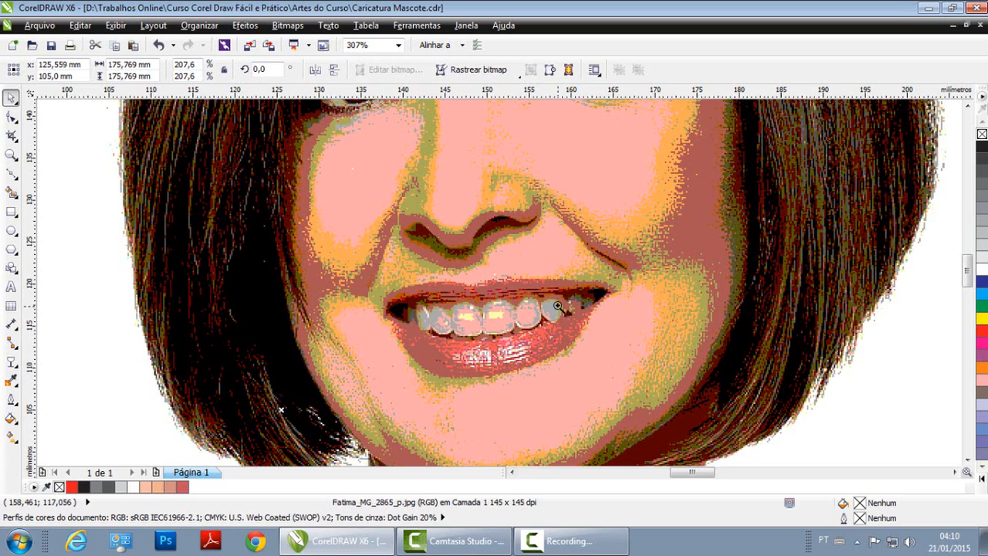
key(F3)
key(F3)
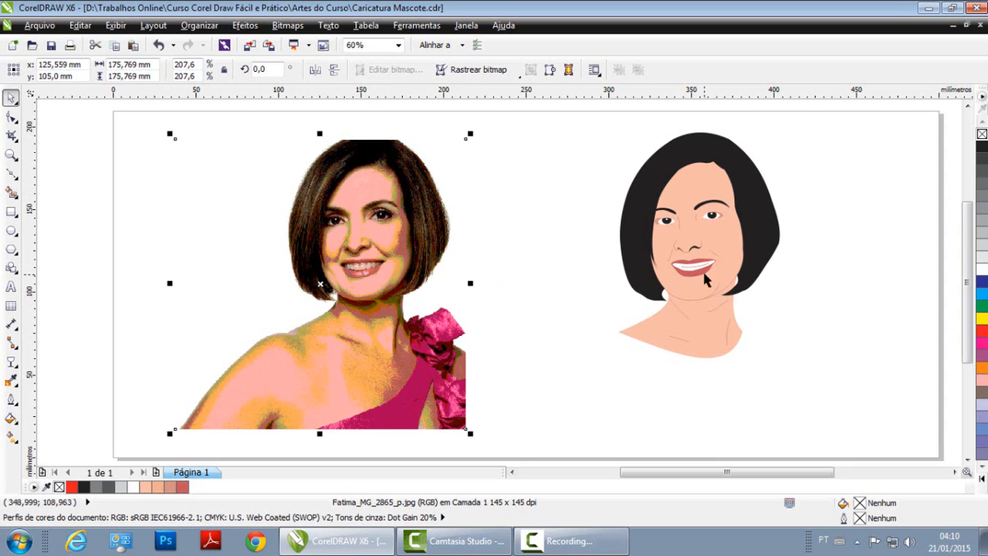
click(508, 280)
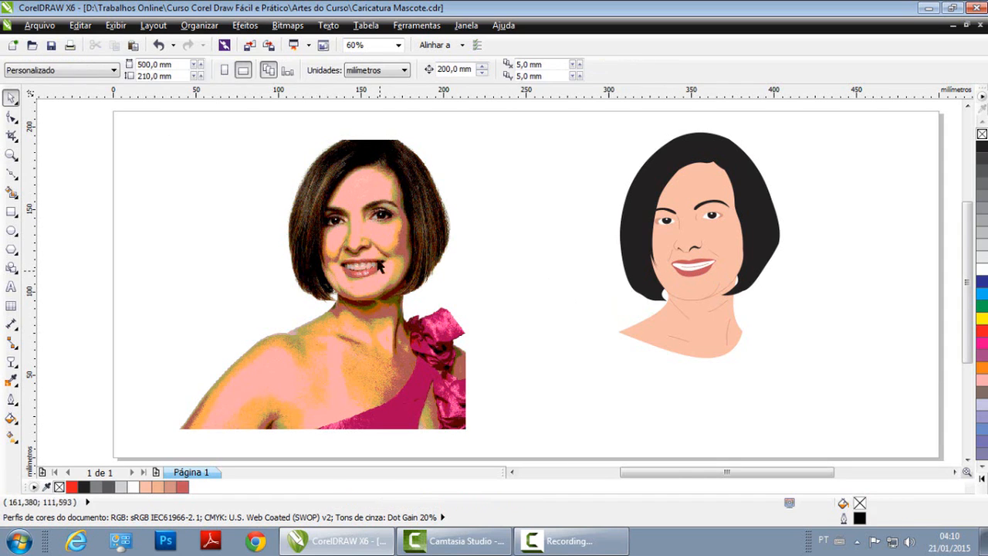
scroll(359, 283, up, 5)
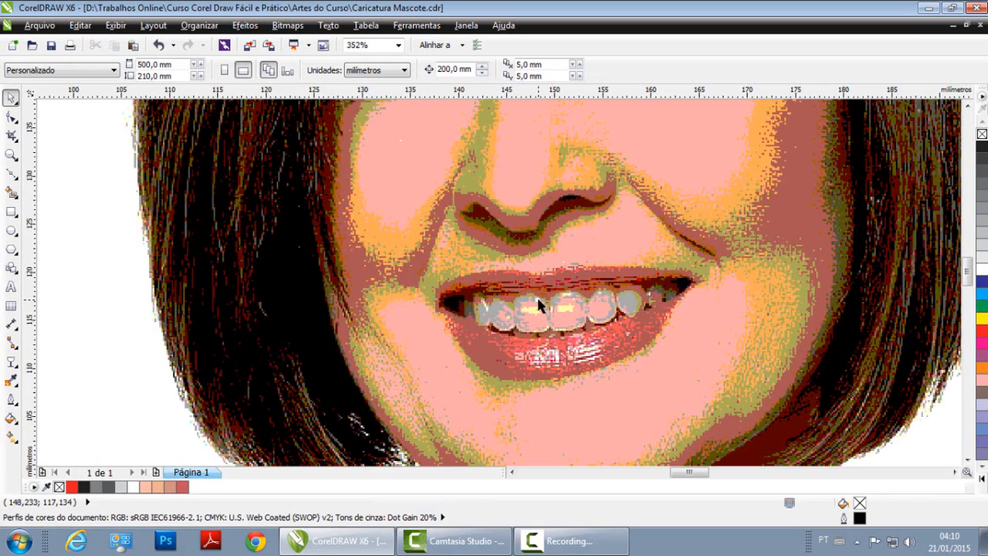
scroll(536, 296, down, 5)
Step: Start a Bézier outline at the jaw and trace the shadow boundary up the right side of the photo's face to the temple
drag(266, 157, 487, 335)
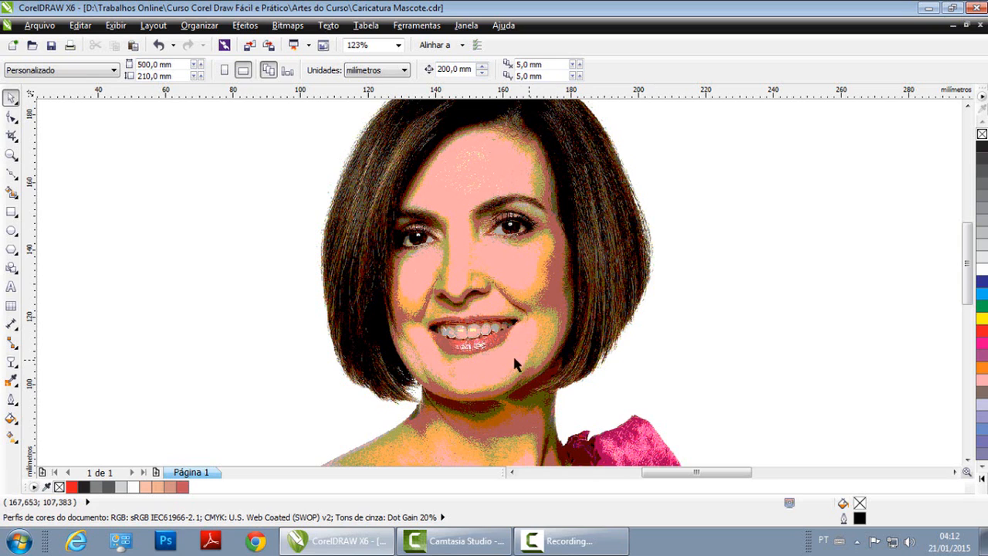
click(11, 176)
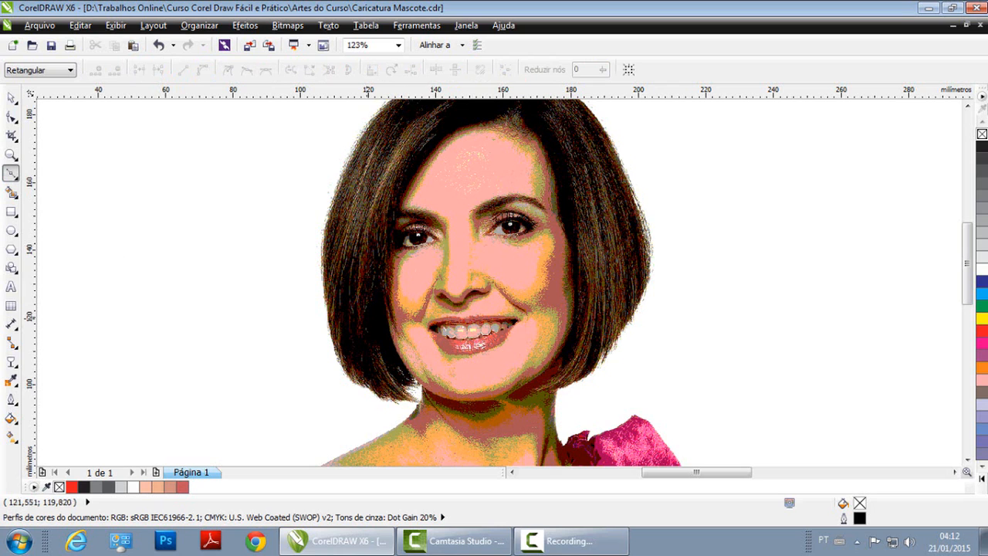
drag(483, 191, 666, 429)
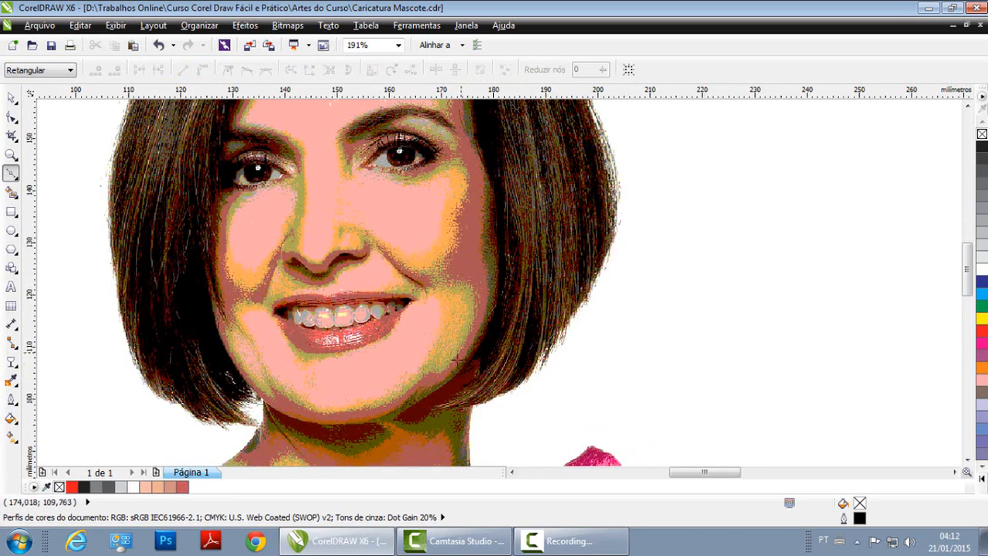
drag(386, 267, 580, 440)
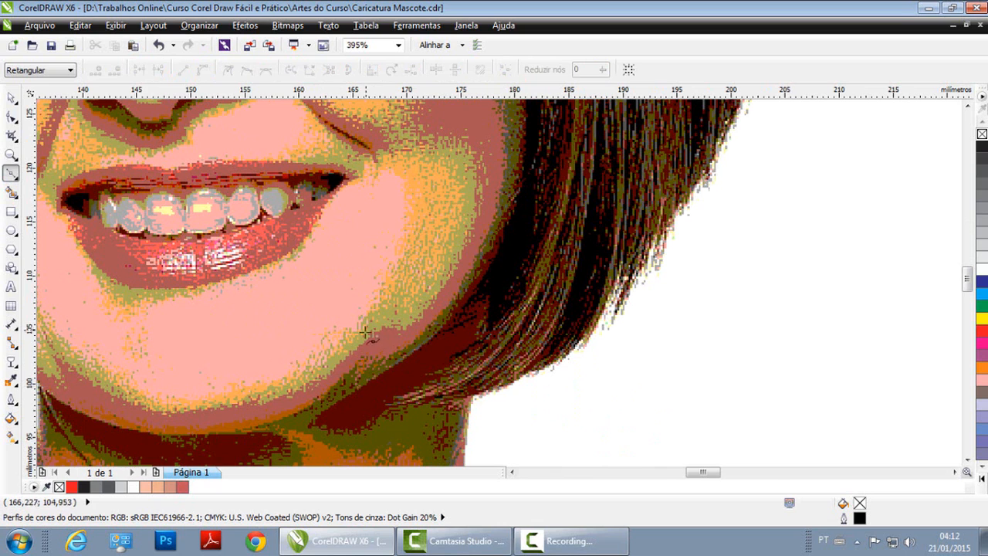
click(481, 167)
key(F3)
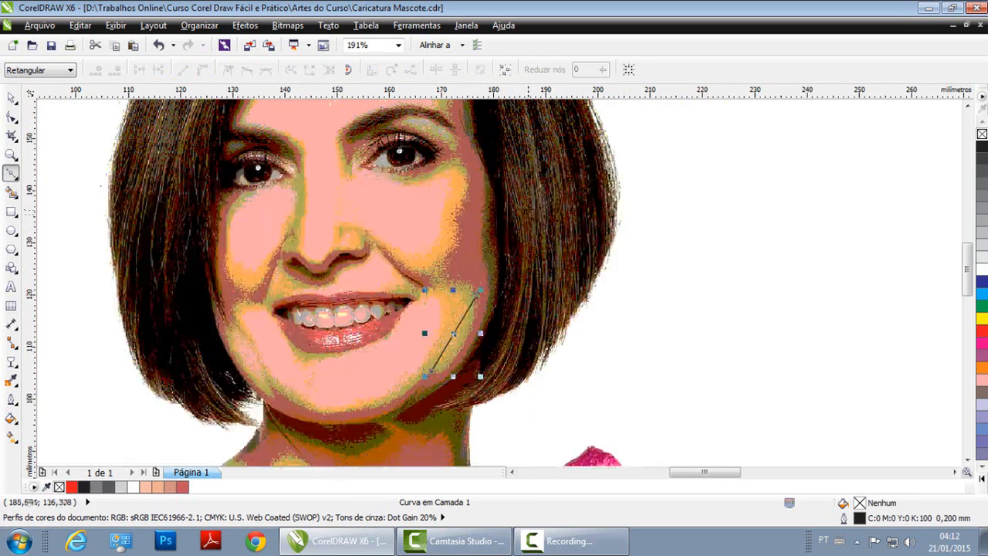
click(447, 279)
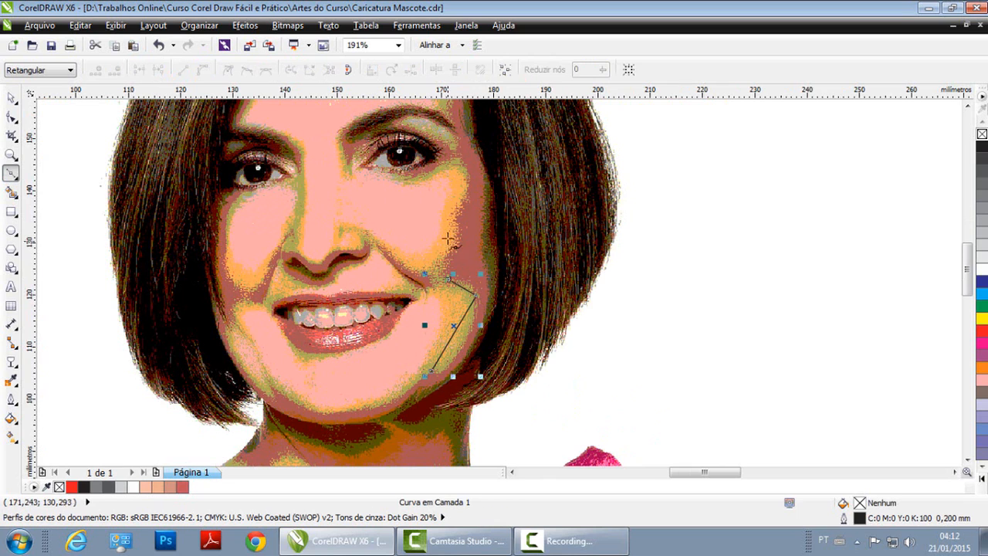
click(452, 241)
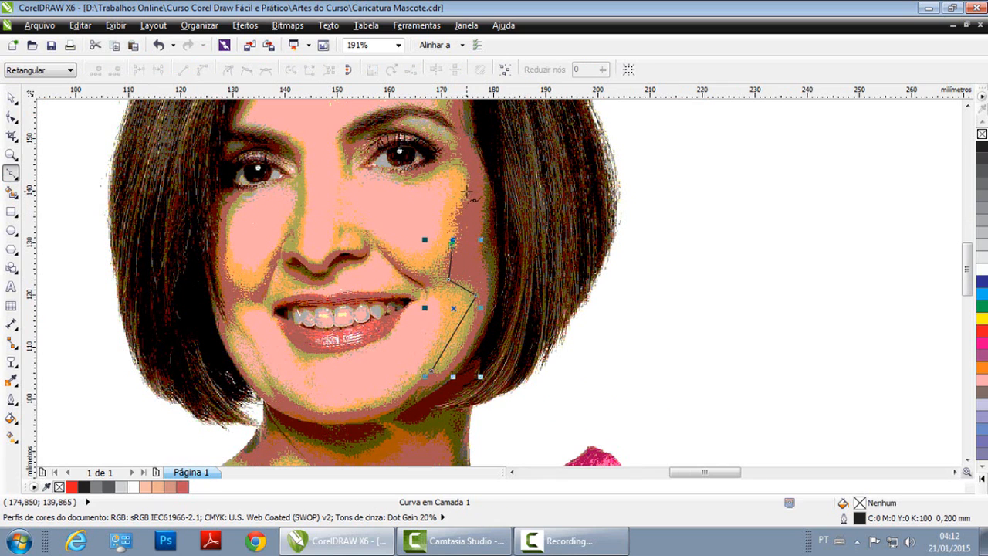
click(463, 132)
key(F3)
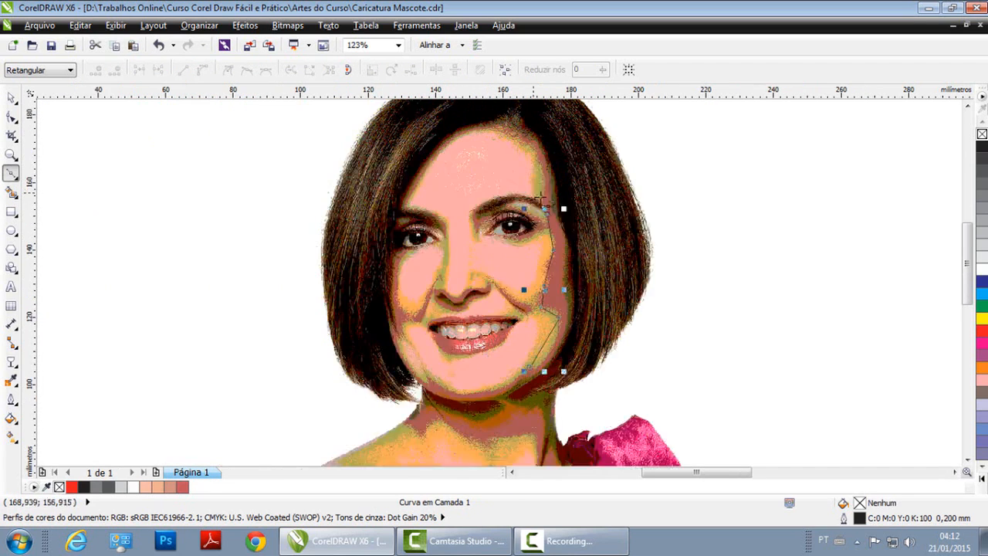
Step: Continue the outline up the forehead's shaded edge, across below the hairline and down to the outer end of the left eyebrow
scroll(522, 147, up, 4)
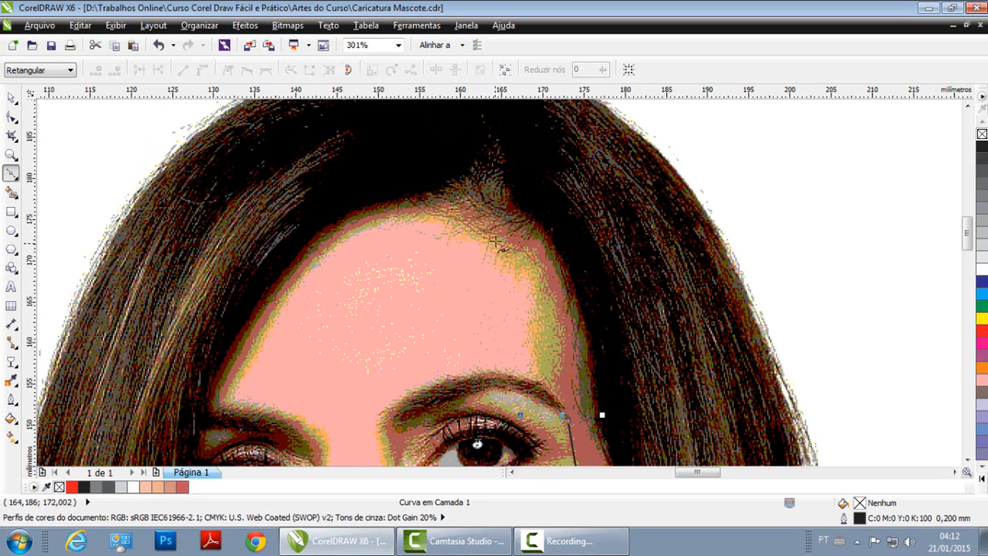
click(501, 237)
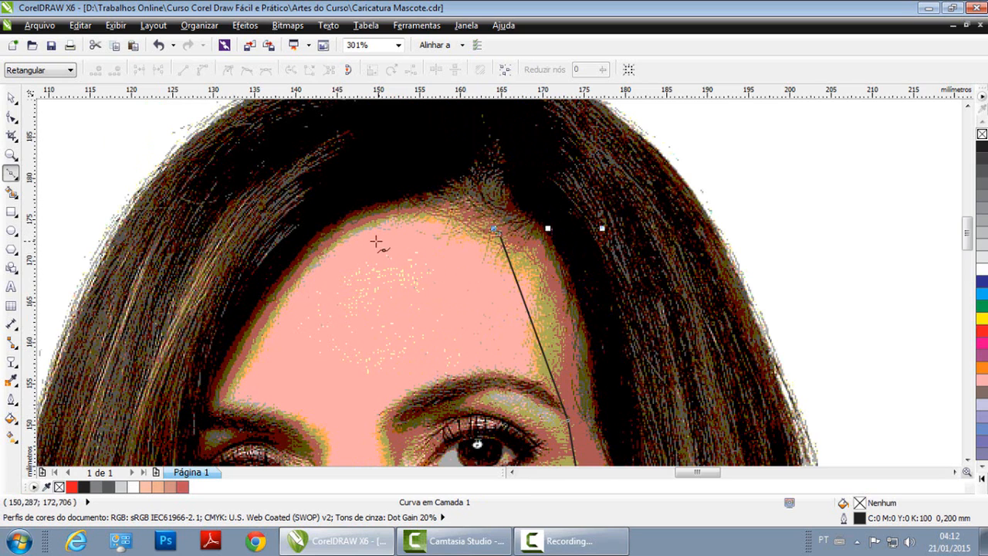
click(349, 225)
scroll(388, 245, down, 4)
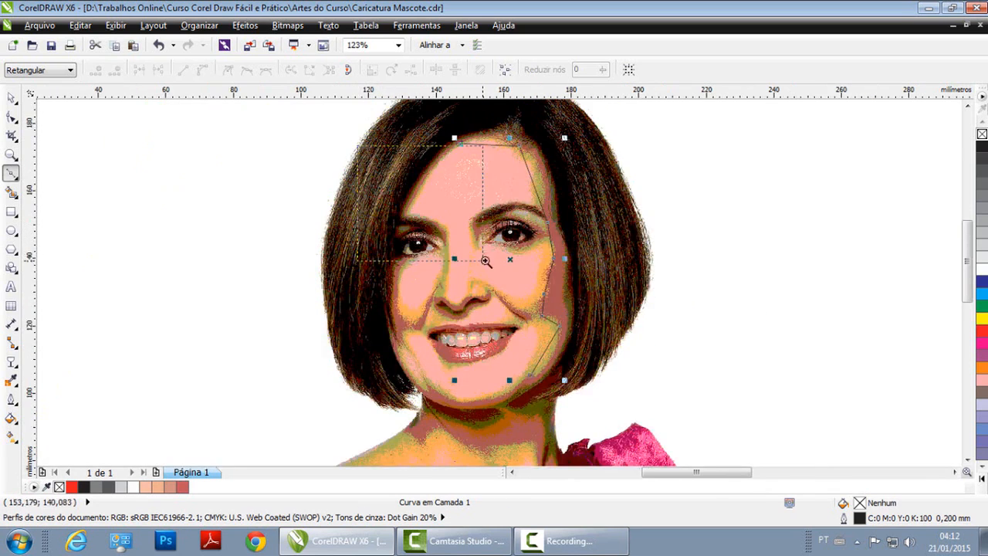
scroll(464, 309, up, 5)
click(459, 330)
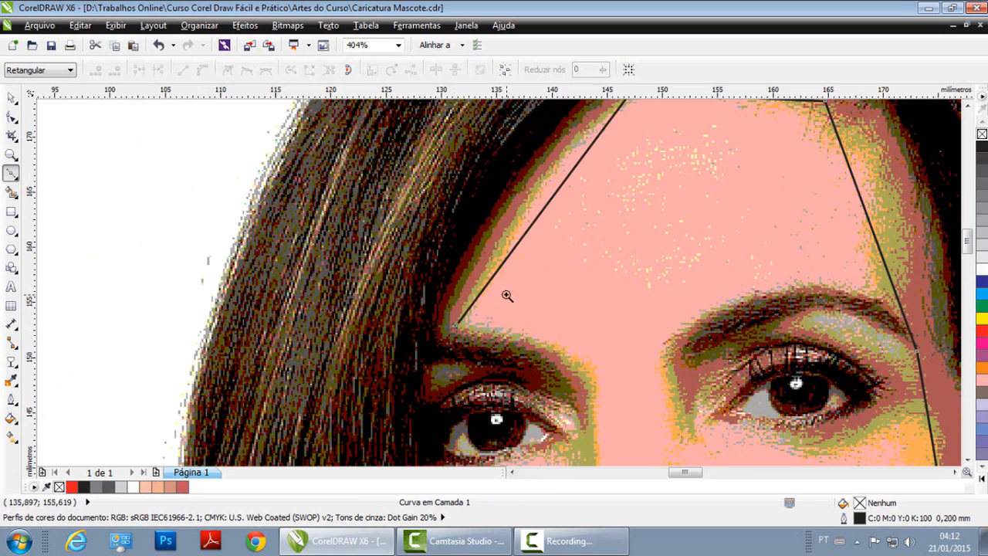
scroll(507, 295, down, 5)
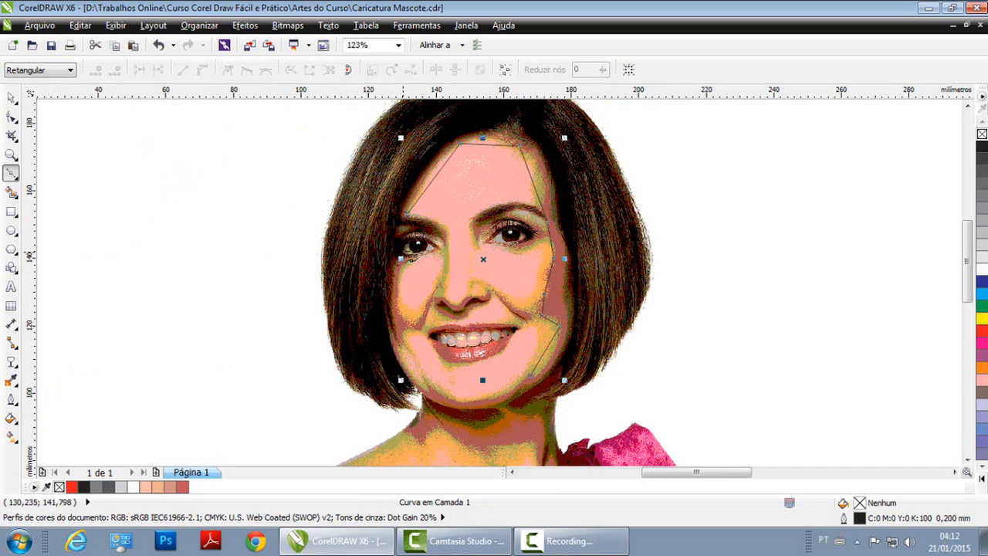
Step: Extend the outline through the hair, from beside the left eyebrow over the top of the head and down the right side
click(358, 177)
click(437, 120)
click(518, 116)
click(572, 151)
click(595, 279)
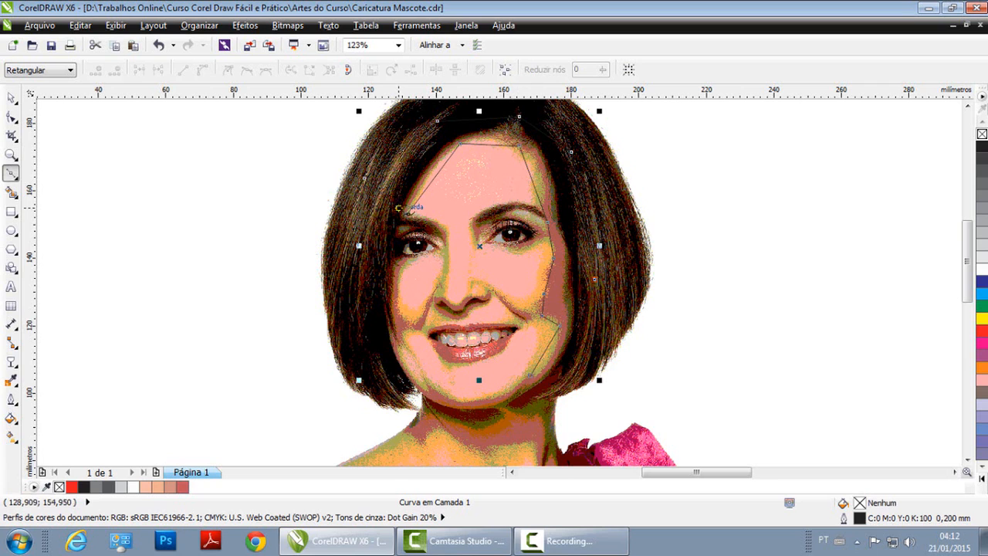
scroll(406, 214, up, 3)
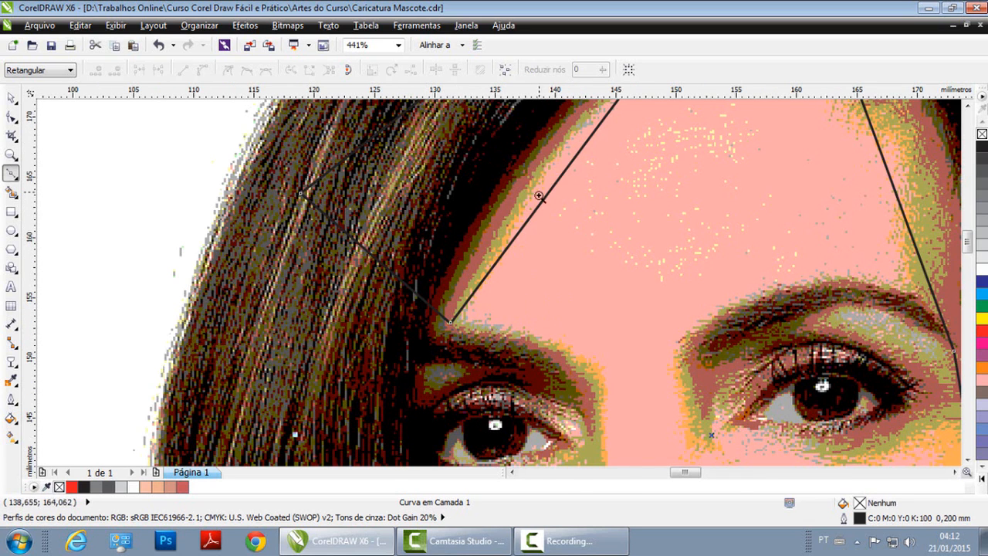
scroll(540, 197, down, 3)
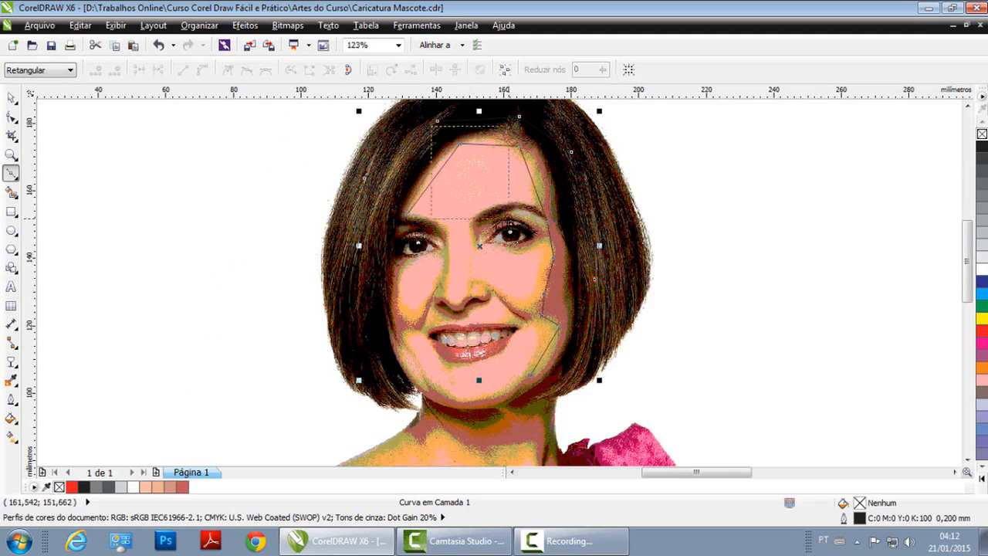
scroll(455, 129, up, 3)
scroll(731, 246, down, 3)
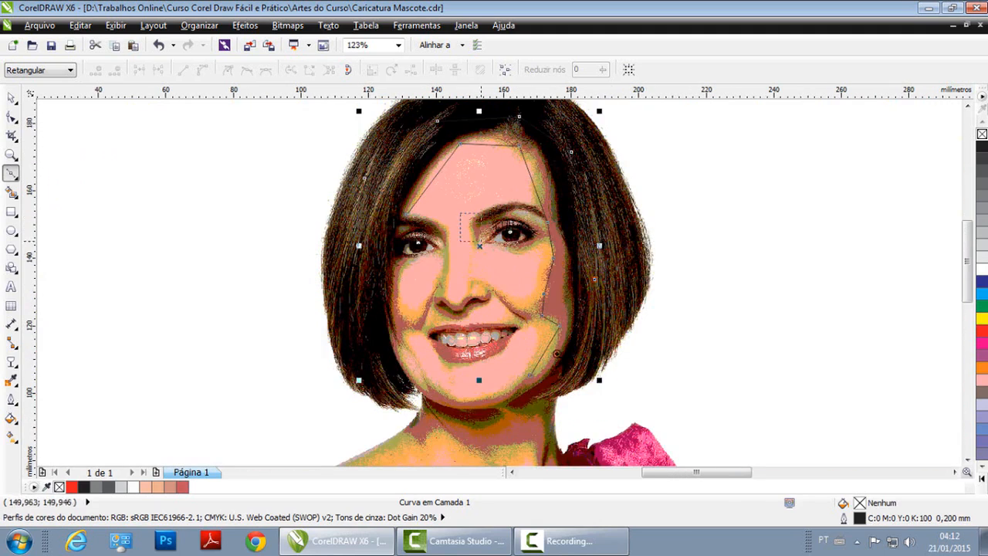
Step: Carry the outline down the right hair, across the neck below the chin and up through the left hair to eye level
scroll(465, 264, up, 1)
click(569, 234)
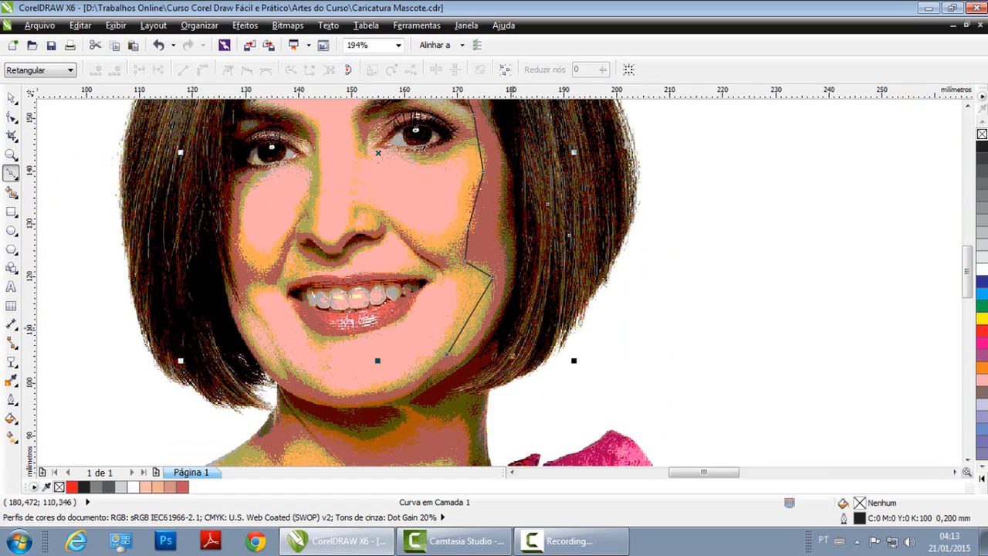
click(504, 287)
scroll(389, 401, up, 2)
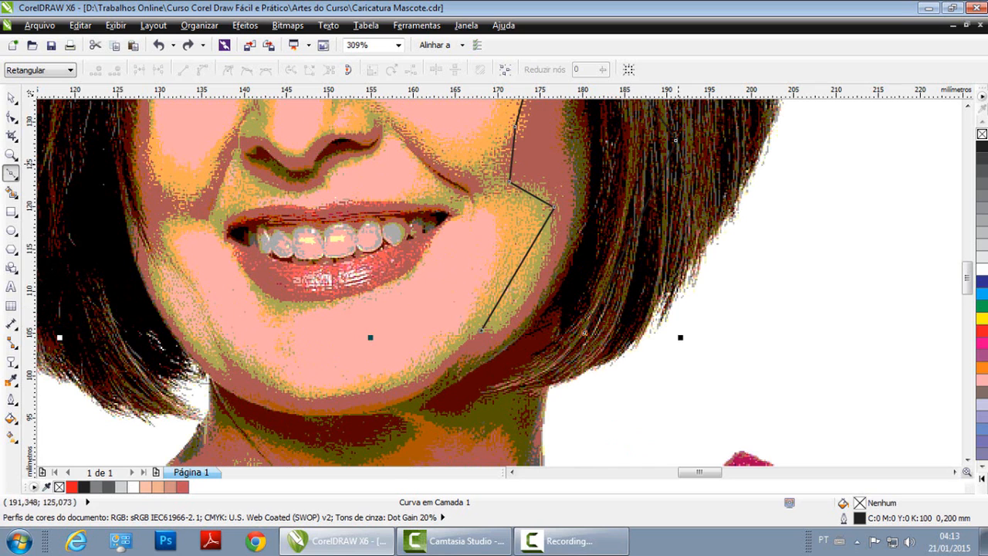
scroll(390, 400, down, 2)
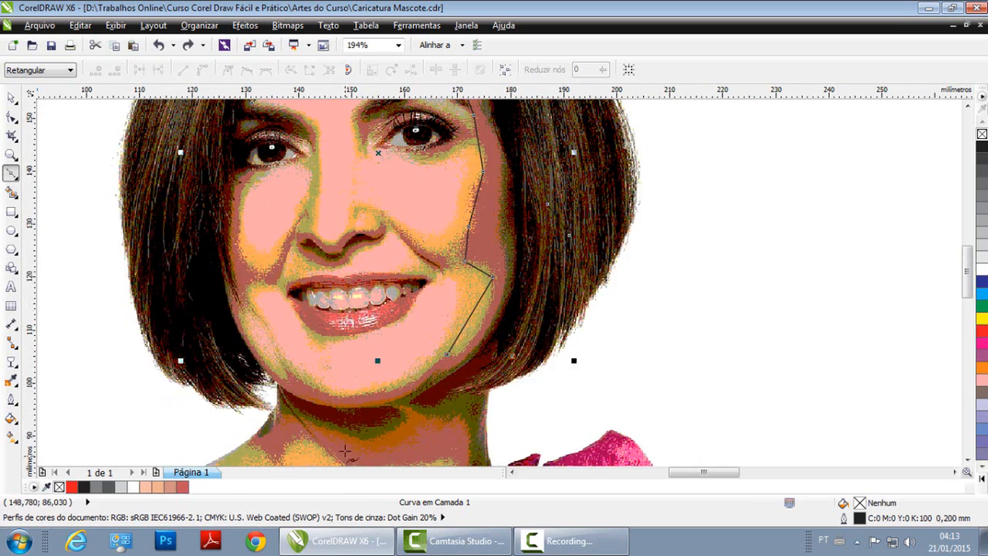
click(252, 407)
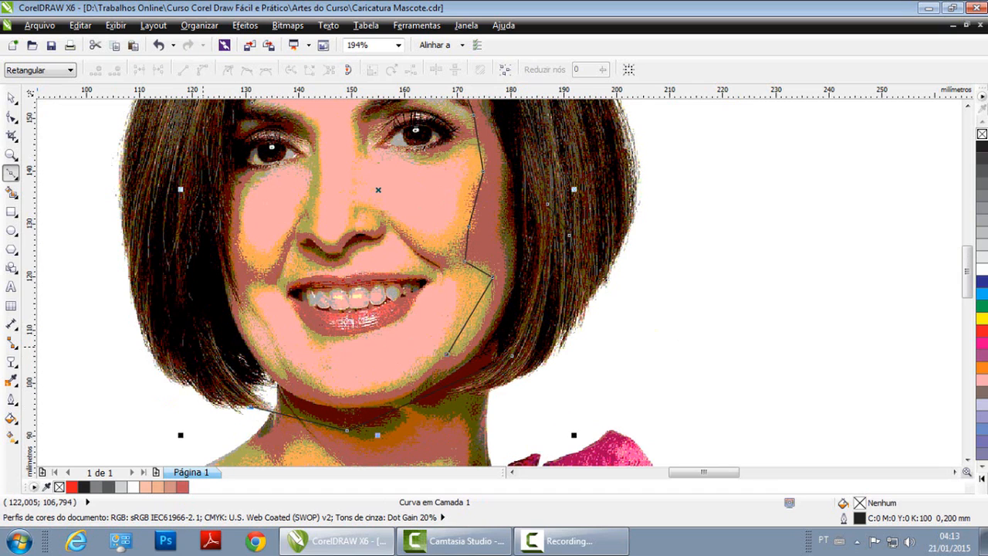
click(185, 178)
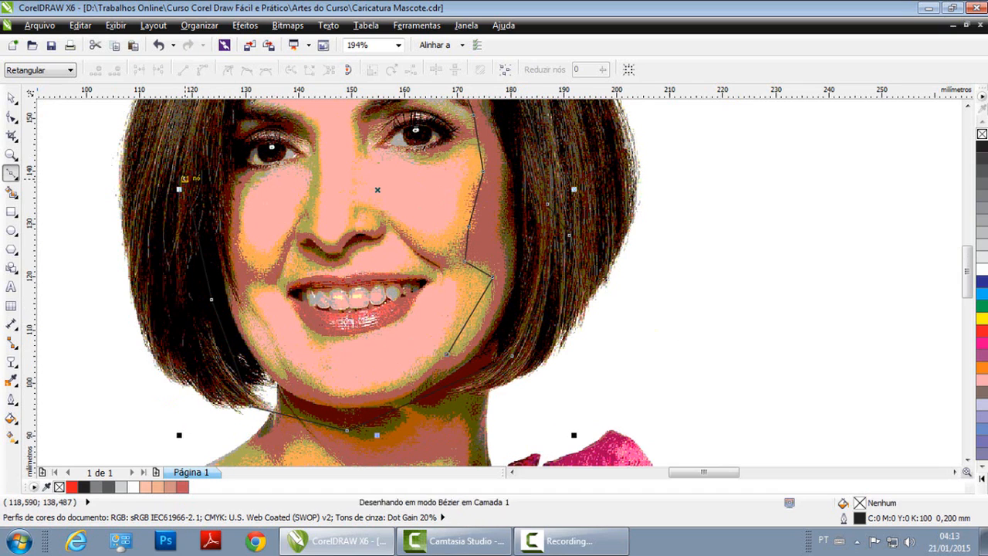
click(196, 153)
Step: Bring the outline in under the left eye and trace the outer and lower edges of the left cheek's light area
key(F2)
drag(186, 137, 340, 241)
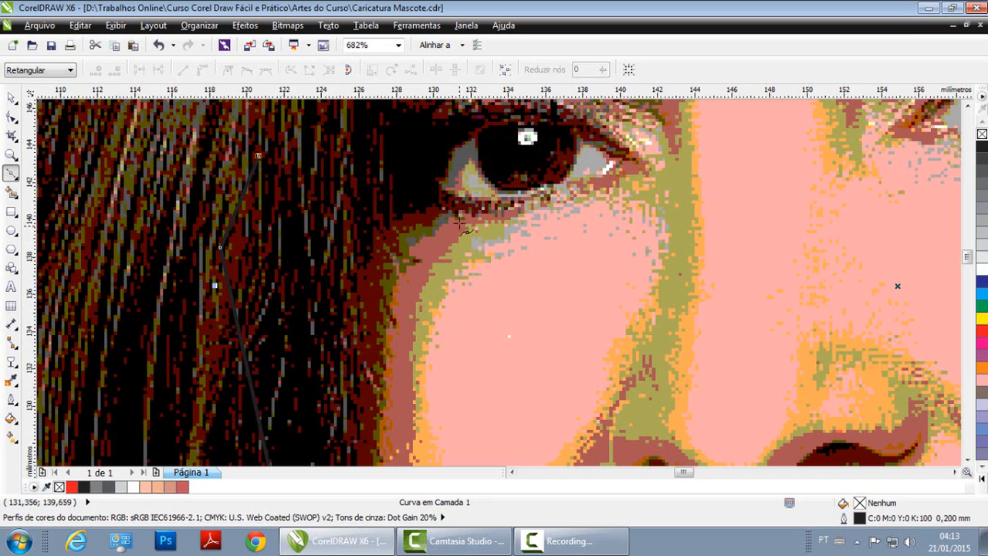
click(458, 208)
click(519, 209)
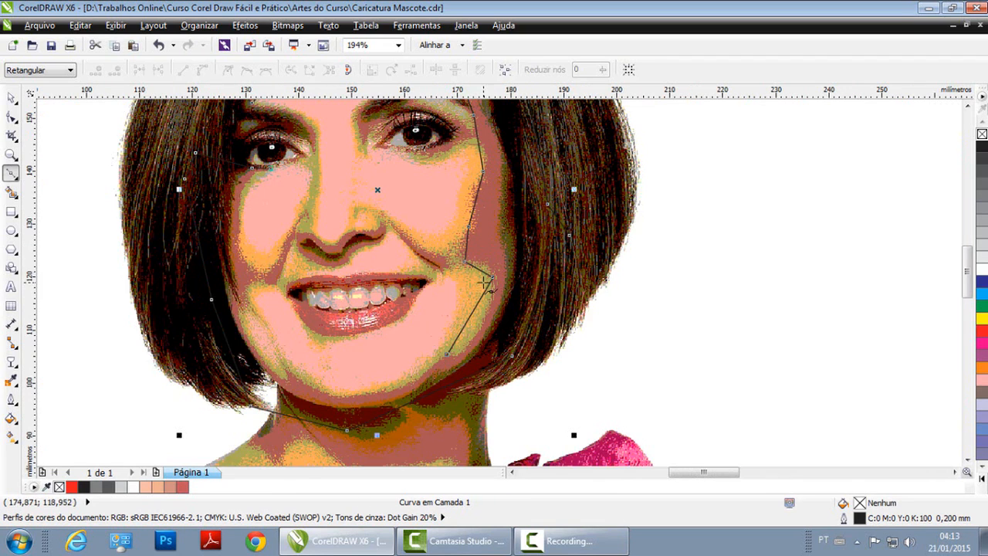
key(F3)
click(241, 251)
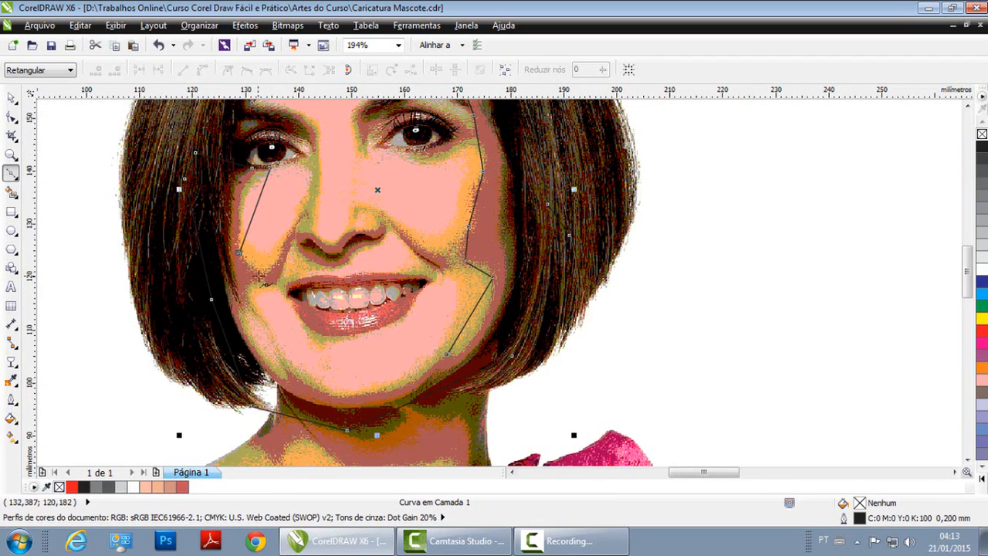
click(277, 261)
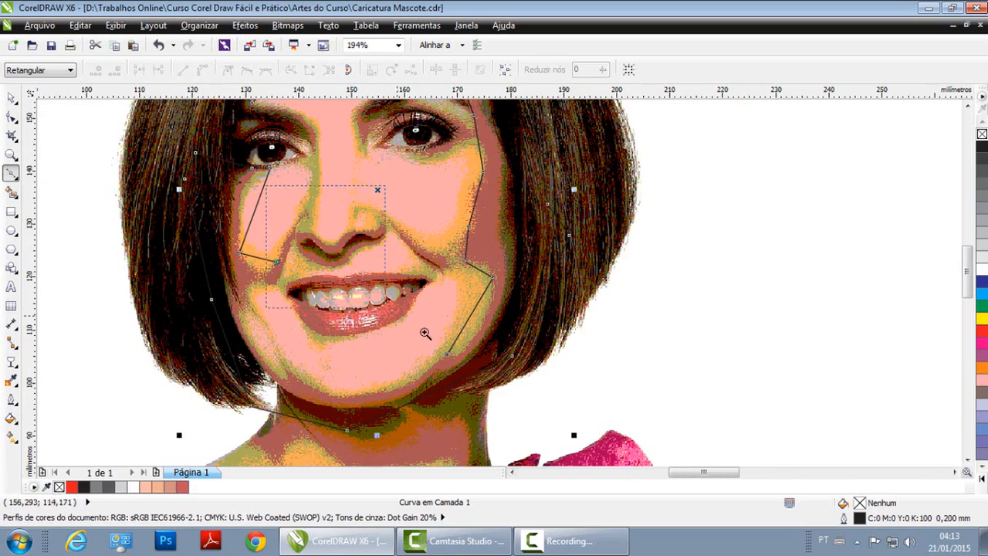
Step: Trace the narrow shadow from the left cheek up to the side of the nose and back down beside the mouth corner
scroll(410, 316, up, 2)
click(386, 182)
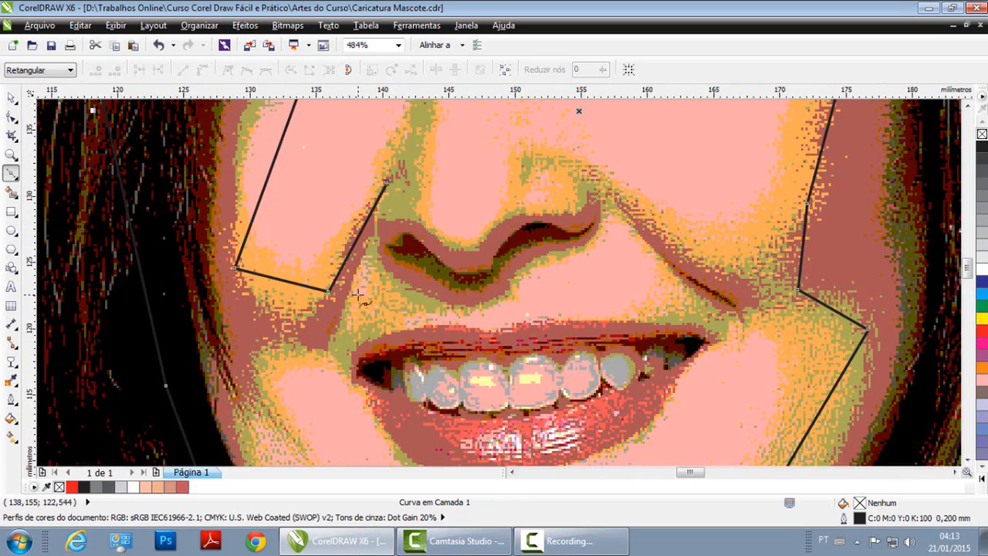
click(344, 306)
key(F3)
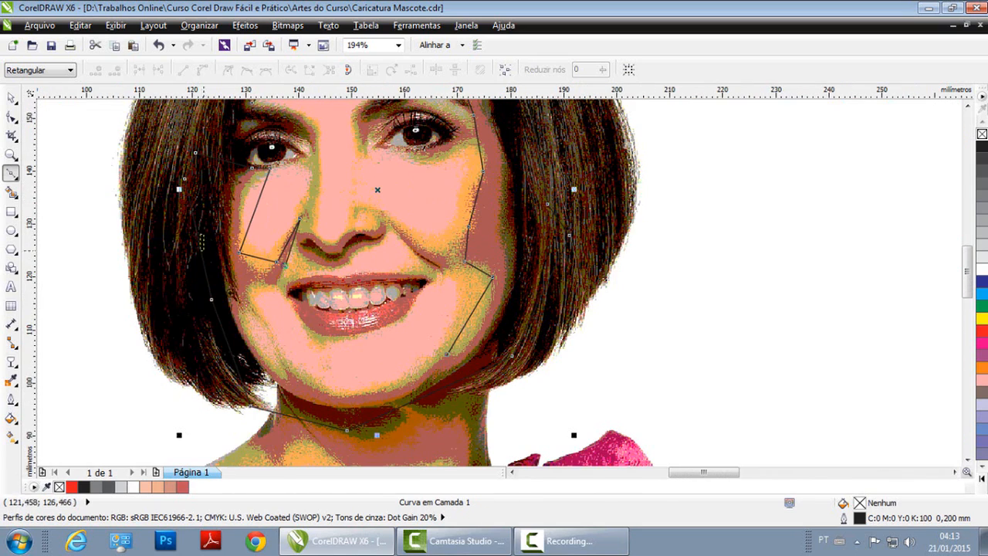
scroll(232, 294, up, 1)
click(332, 179)
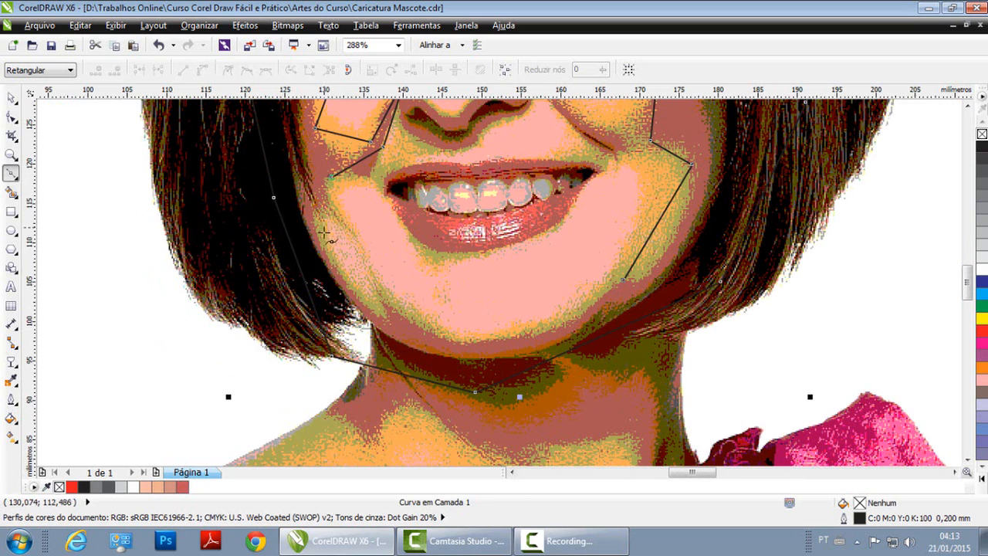
Step: Trace the shadow edge along the left jaw and under the chin, close the curve at its starting node and activate the Shape tool
click(318, 241)
click(383, 316)
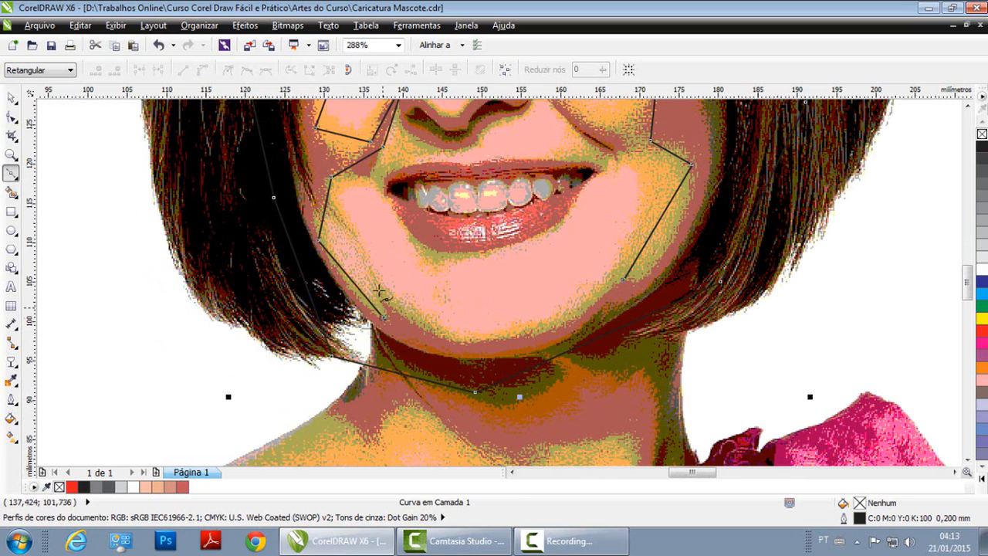
click(378, 289)
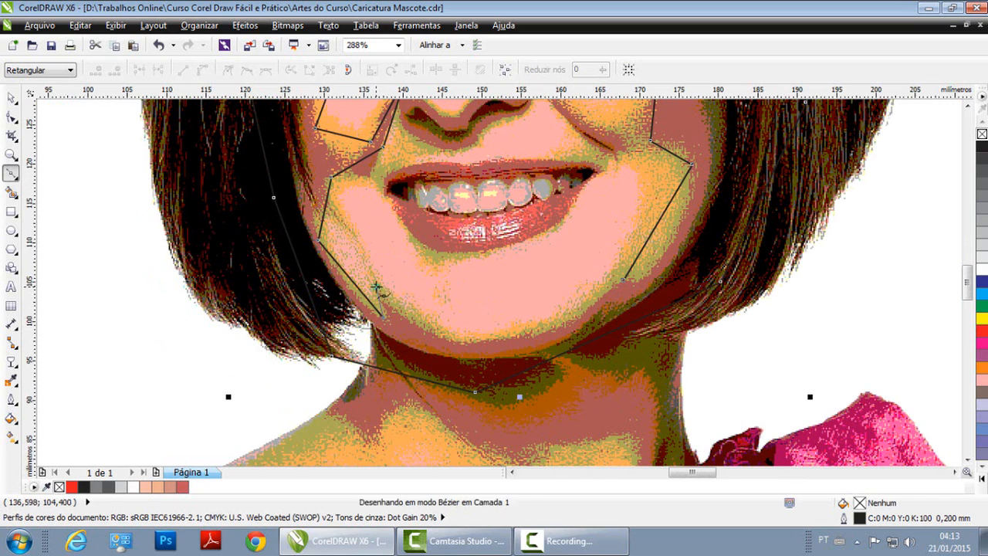
click(453, 338)
click(522, 332)
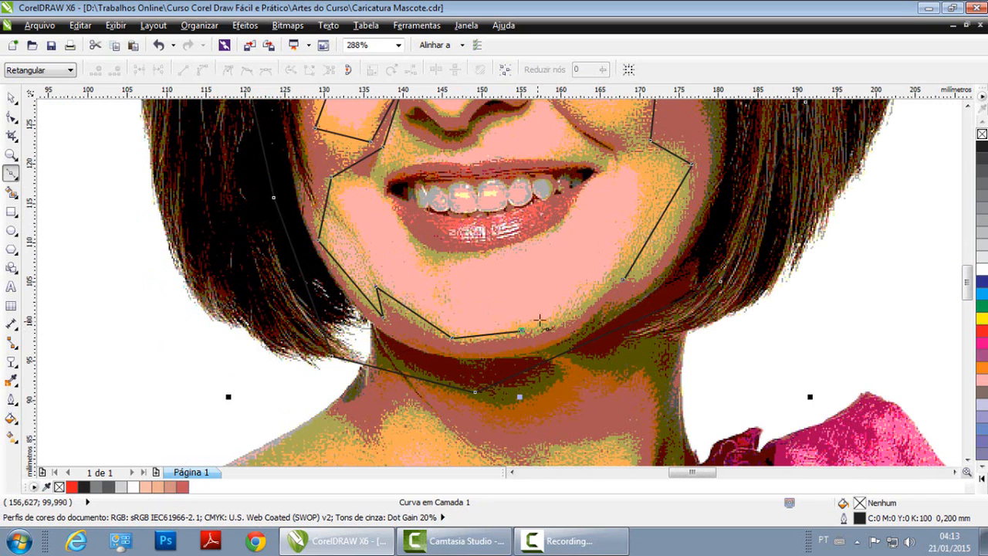
key(ctrl+z)
click(536, 336)
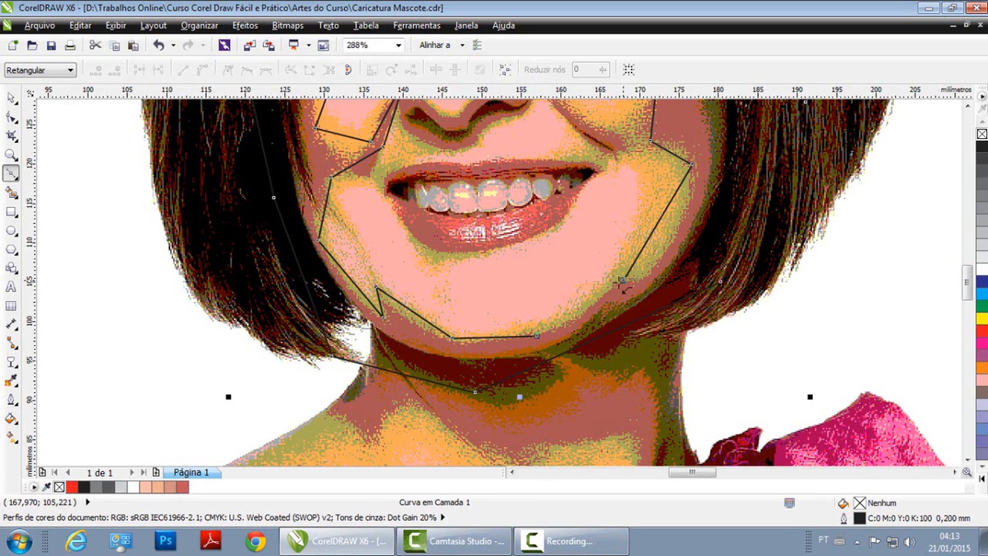
click(623, 281)
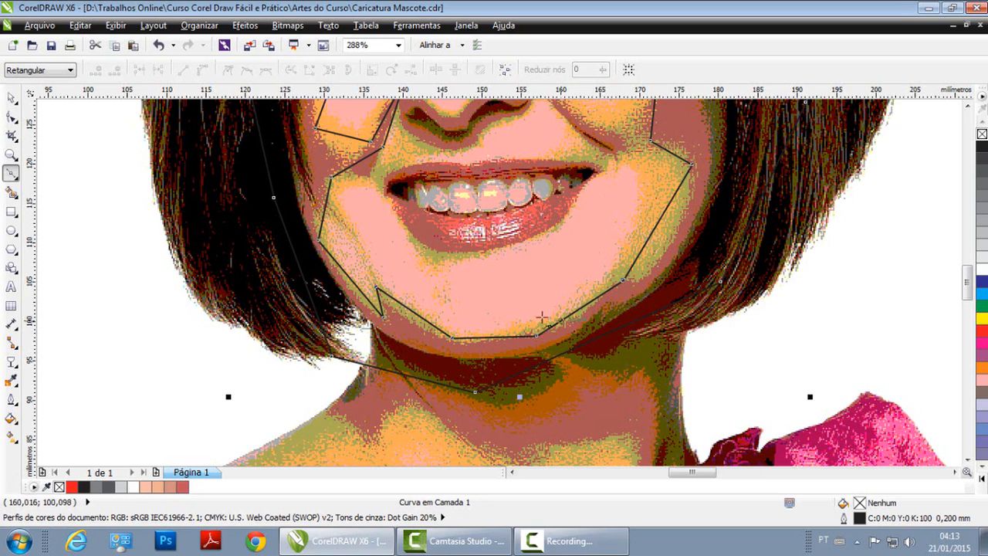
click(10, 116)
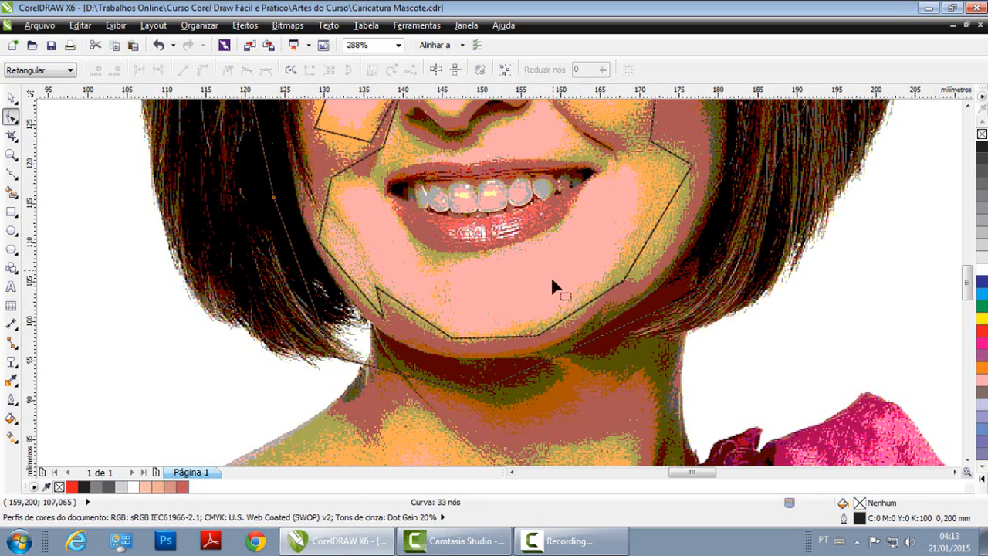
Step: Draw a closed narrow triangular Bézier shape over the smile-line shadow from the right side of the nose to the mouth corner
scroll(551, 273, down, 2)
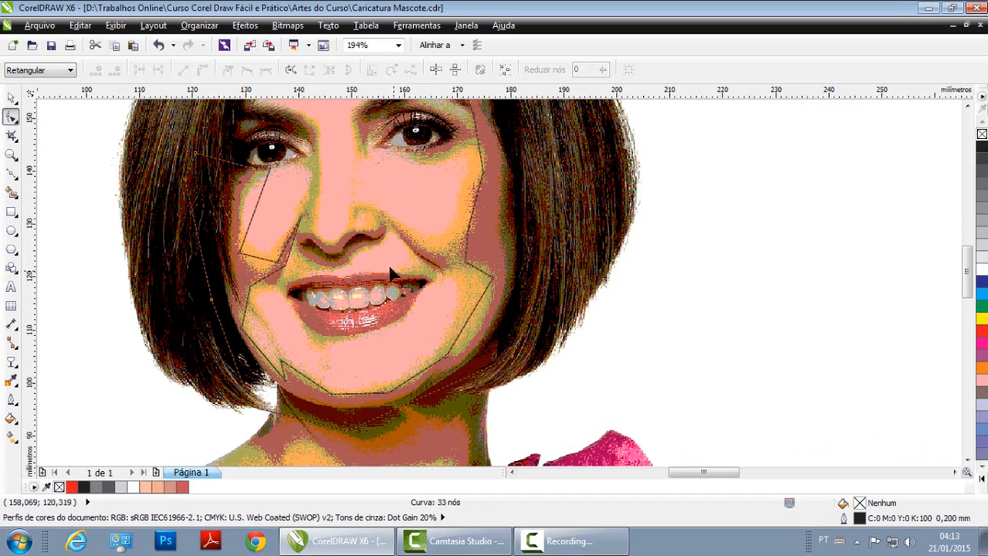
scroll(542, 336, up, 2)
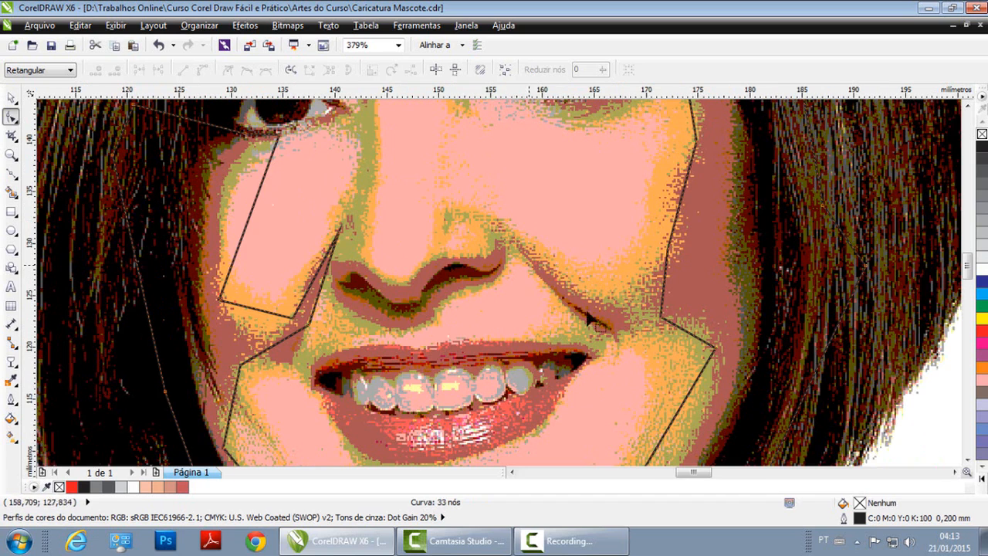
click(11, 174)
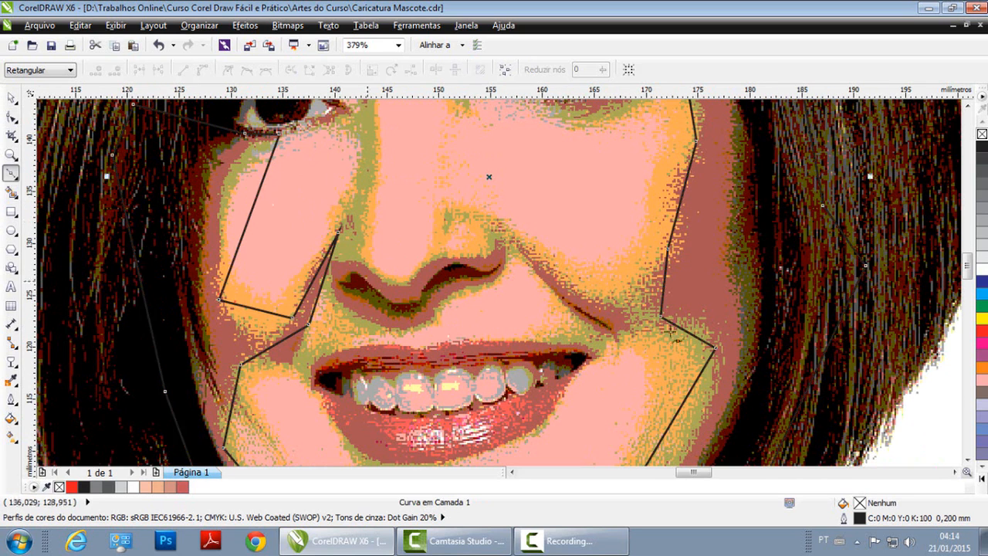
click(516, 239)
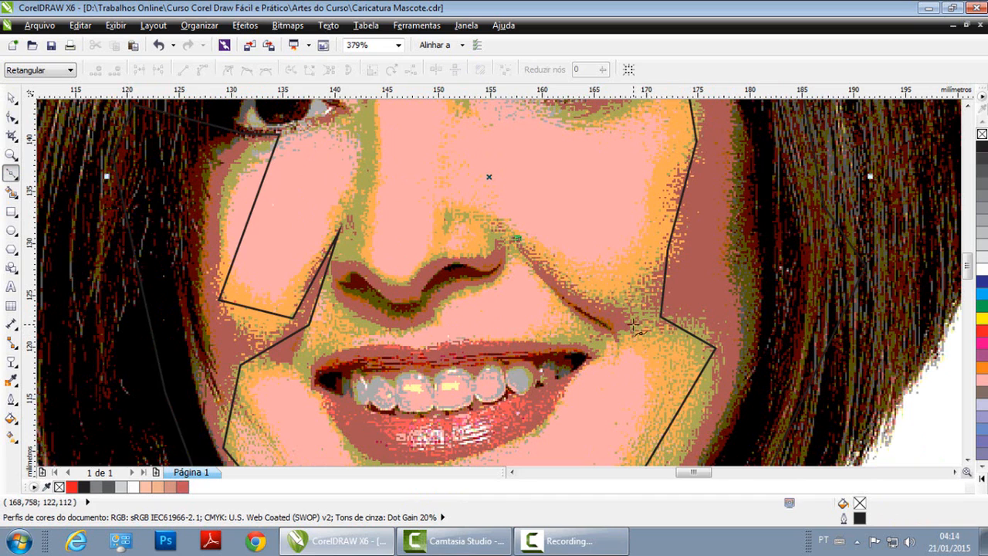
click(633, 325)
click(518, 241)
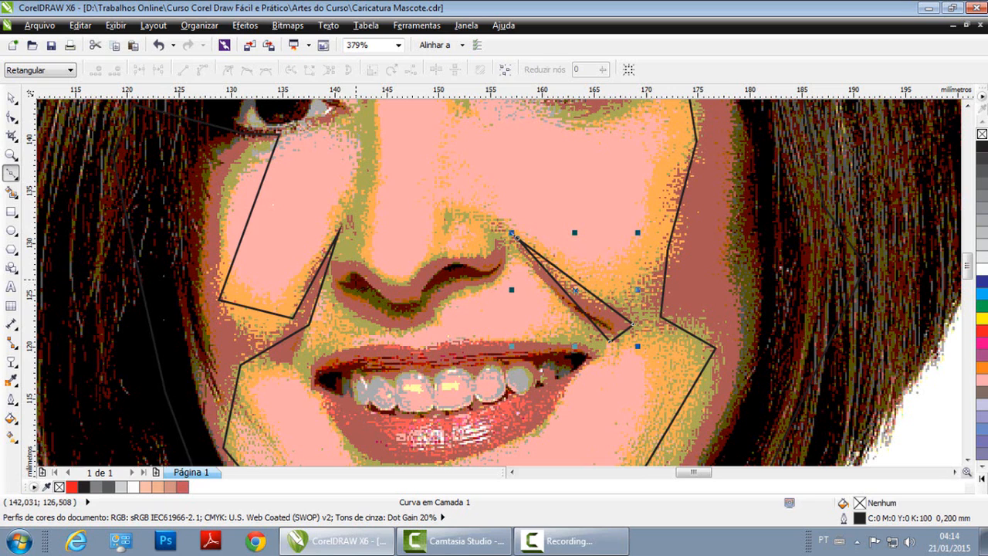
Step: Trace the shadow under the nose as a closed Bézier shape, following both nostrils, the nose tip and the lower shadow edge
click(359, 262)
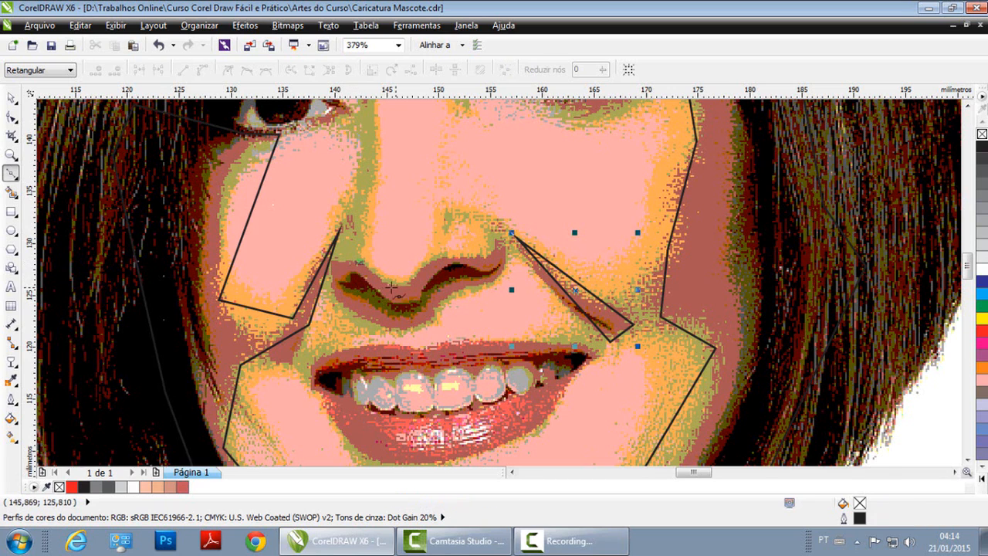
click(386, 286)
click(413, 283)
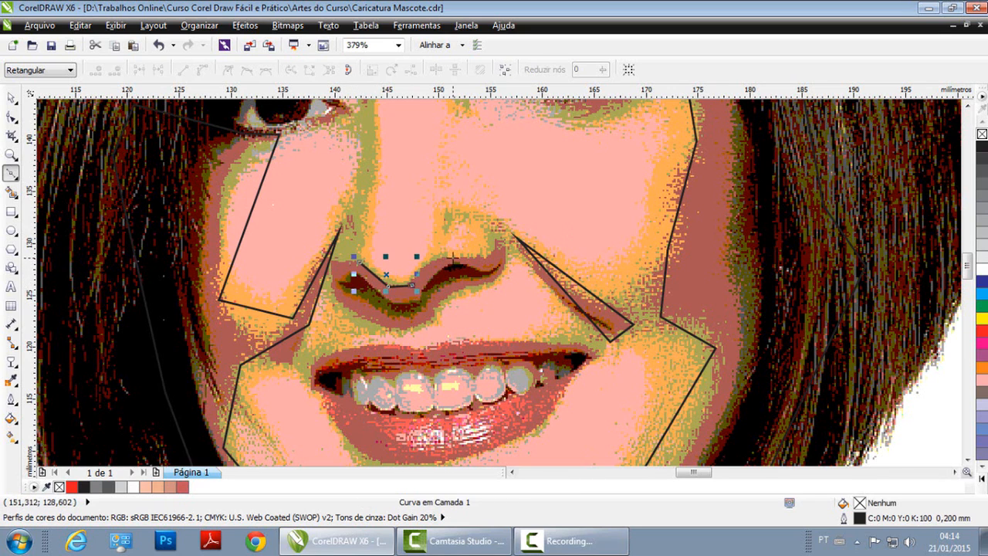
click(502, 240)
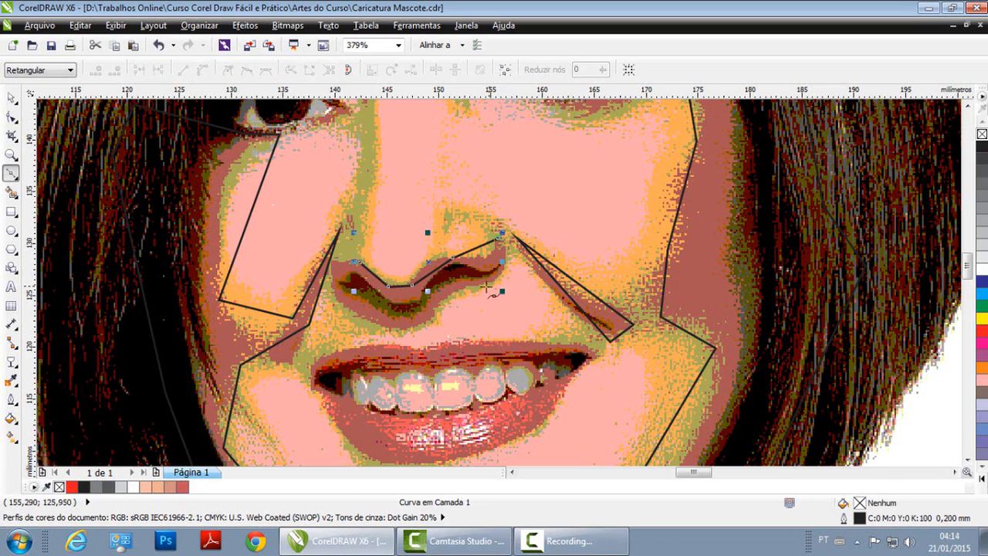
click(491, 280)
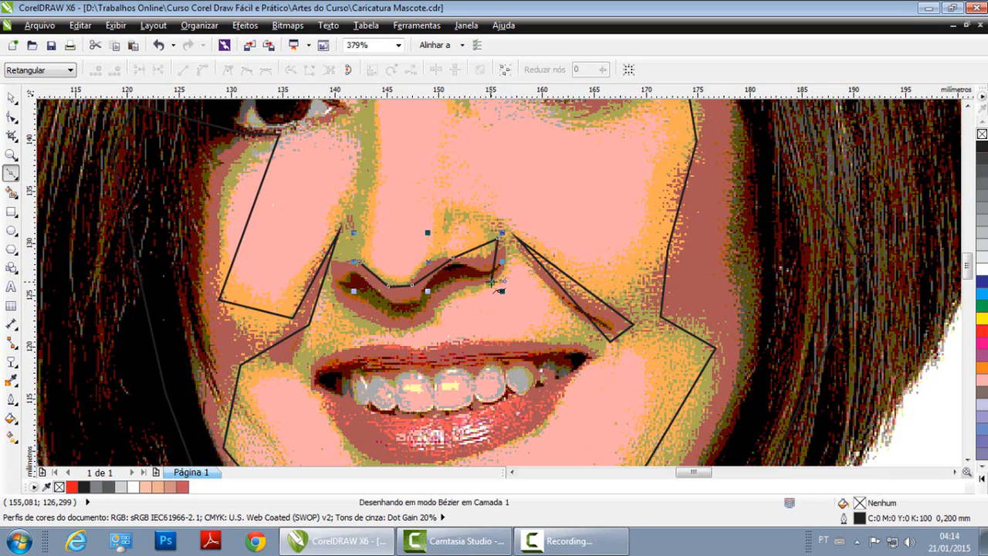
click(431, 318)
click(367, 323)
click(335, 262)
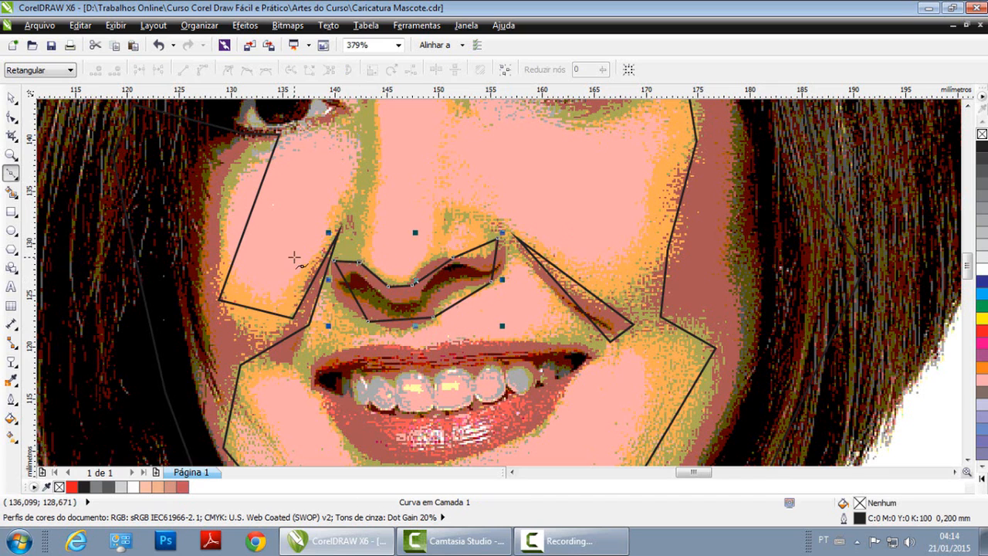
Step: Start a Bézier outline beside the inner corner of the right eye and trace it beneath the eye to the outer corner
scroll(262, 203, down, 2)
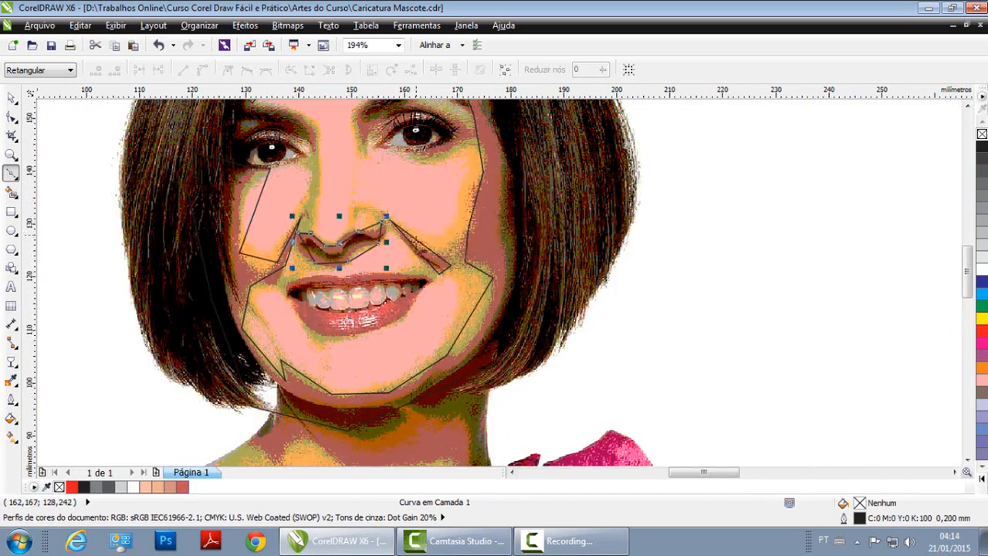
drag(530, 243, 186, 122)
key(F3)
key(F2)
key(F4)
drag(346, 176, 631, 278)
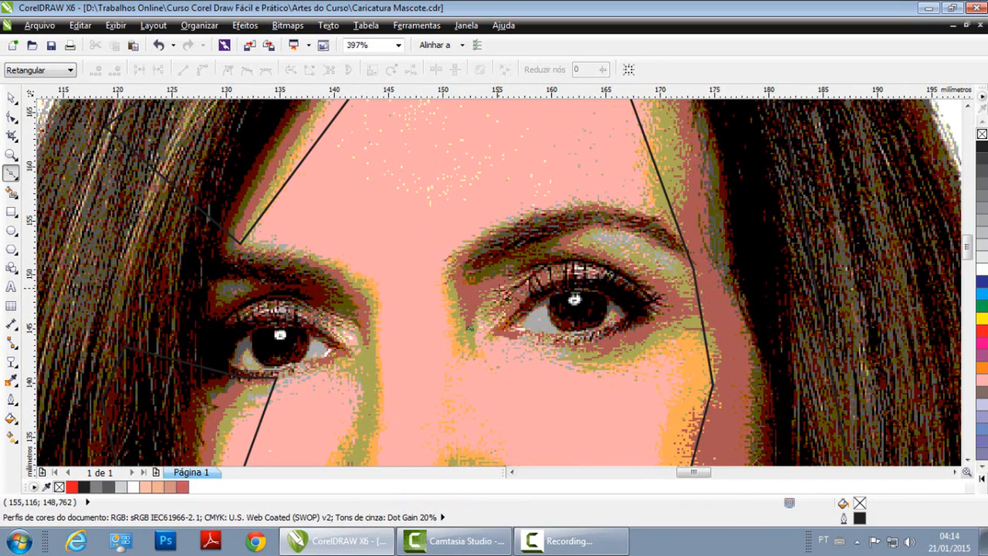
click(498, 288)
click(517, 337)
click(677, 324)
click(696, 287)
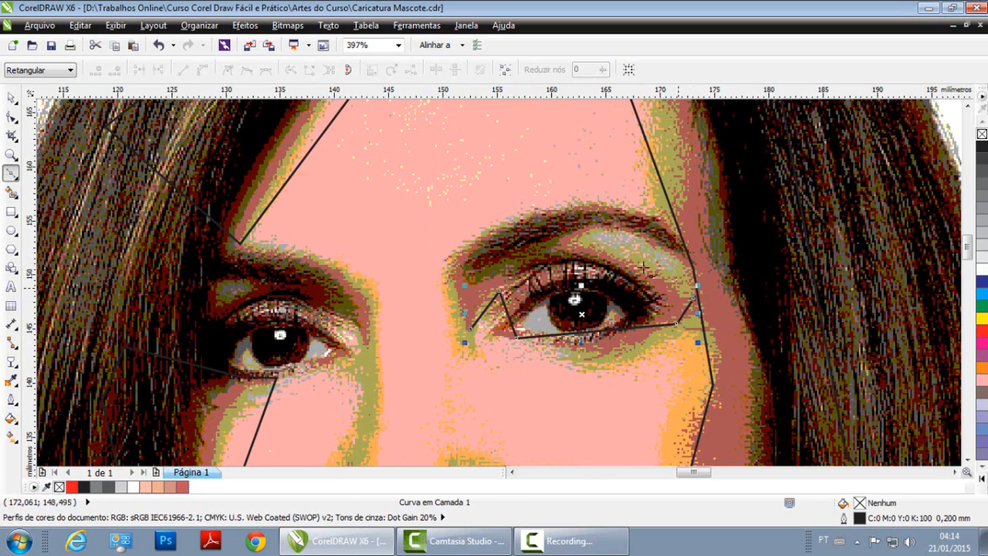
Step: Carry the right eye outline over the eyelid and around the top of the eyebrow, closing it at its starting node
click(579, 242)
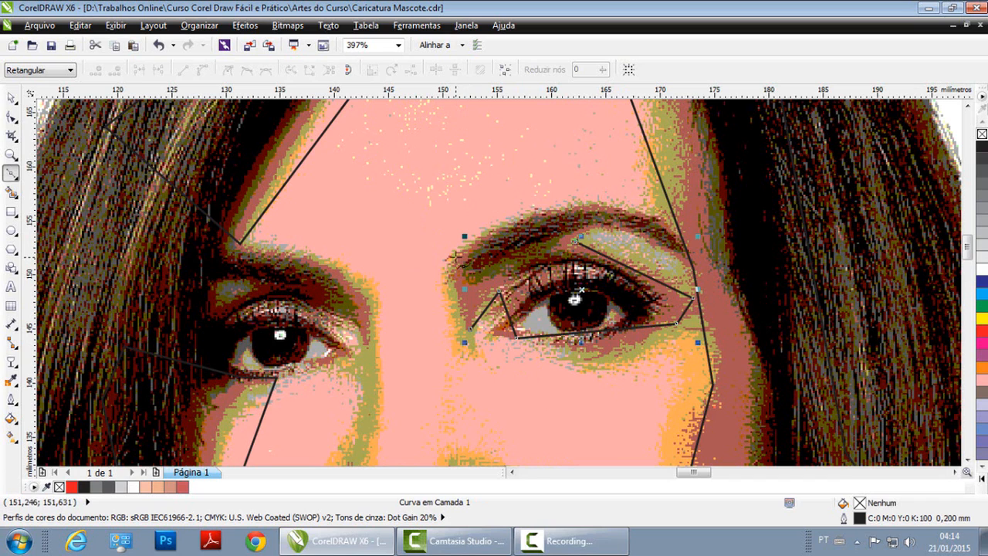
click(693, 267)
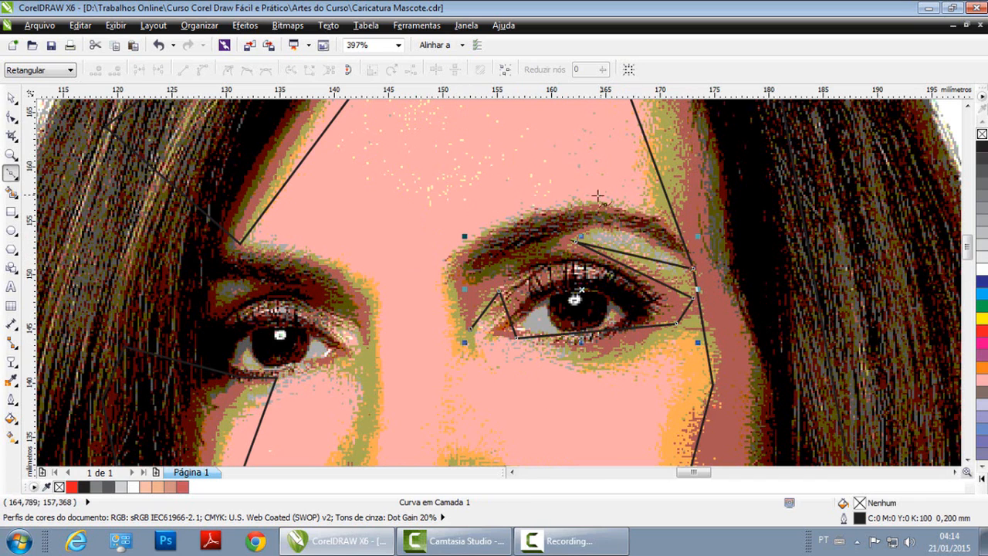
click(593, 202)
click(448, 258)
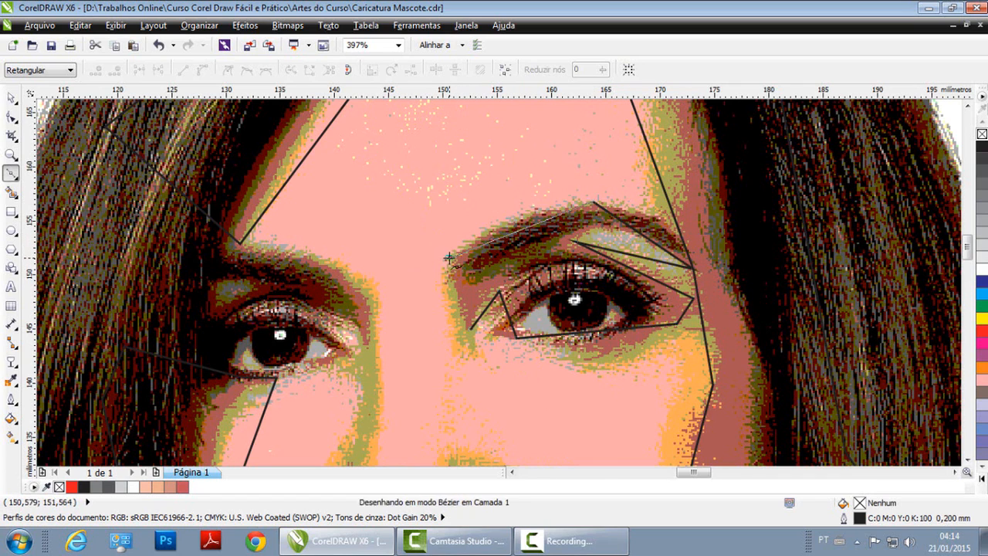
click(469, 328)
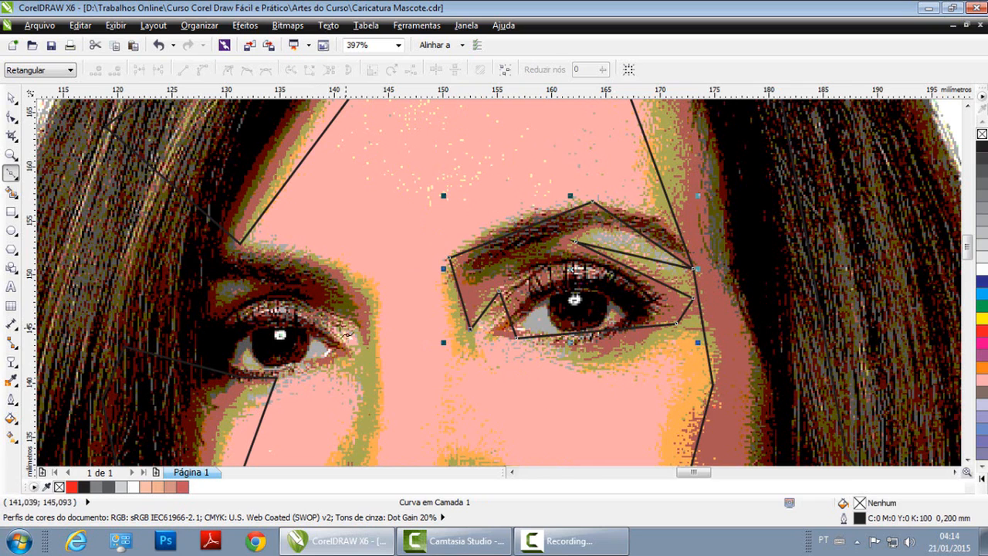
Step: Trace a closed Bézier outline around the left eye and eyebrow, from the inner corner over the brow and back beneath the eye
click(323, 317)
click(371, 348)
click(361, 282)
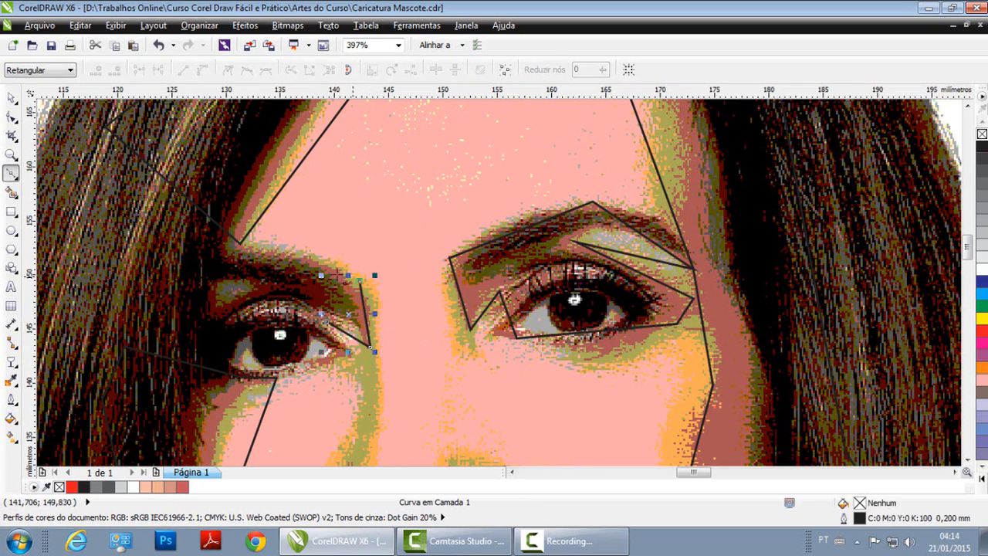
click(238, 244)
click(190, 328)
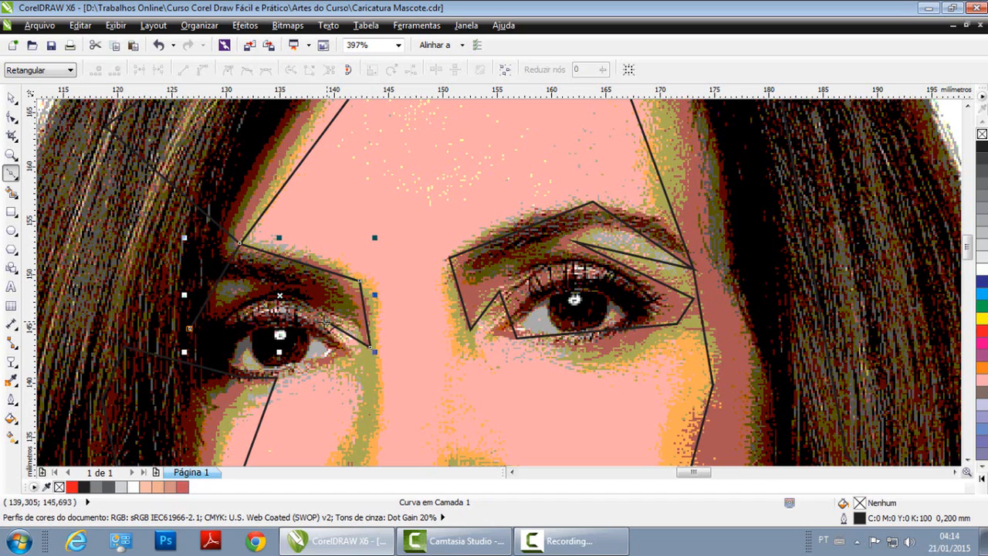
click(278, 377)
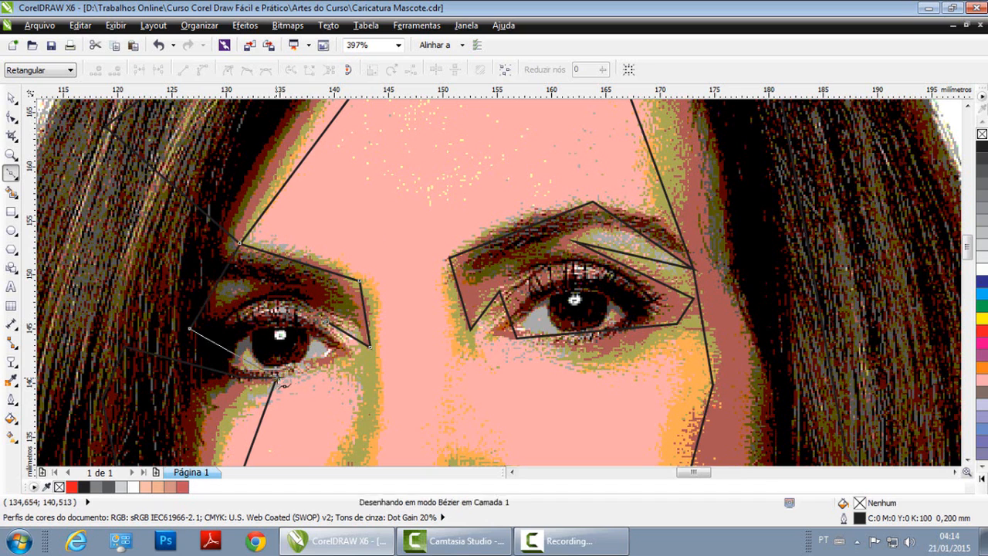
click(349, 357)
click(328, 323)
Step: Trace the shadow along the left side of the nose, from the inner eye corner to the nostril, as a closed Bézier shape
scroll(394, 337, down, 1)
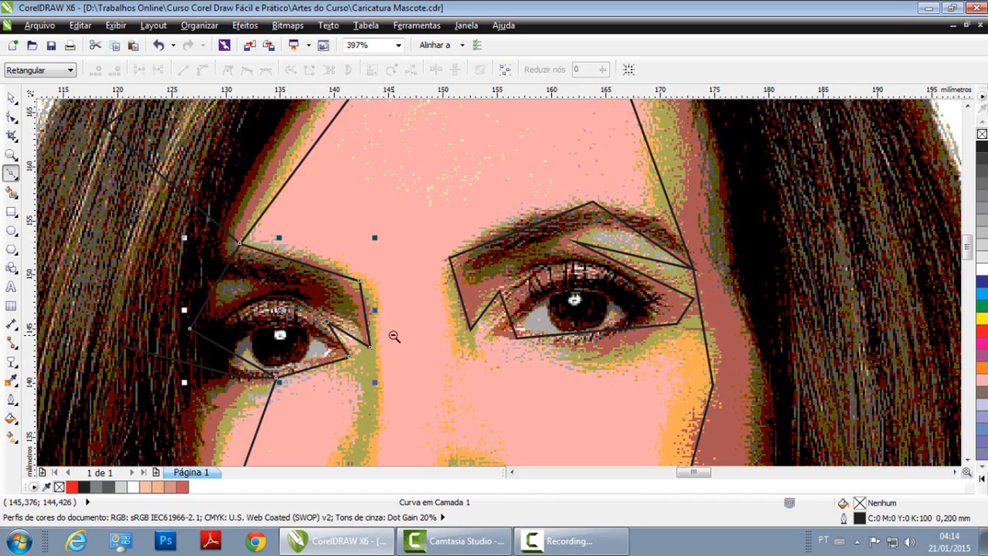
scroll(394, 337, down, 3)
scroll(494, 241, up, 3)
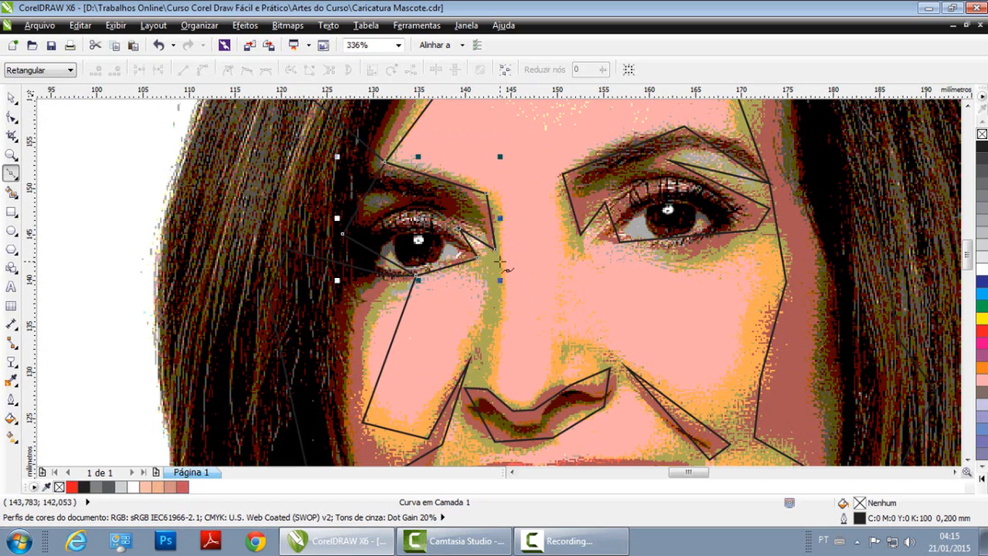
click(502, 264)
click(494, 397)
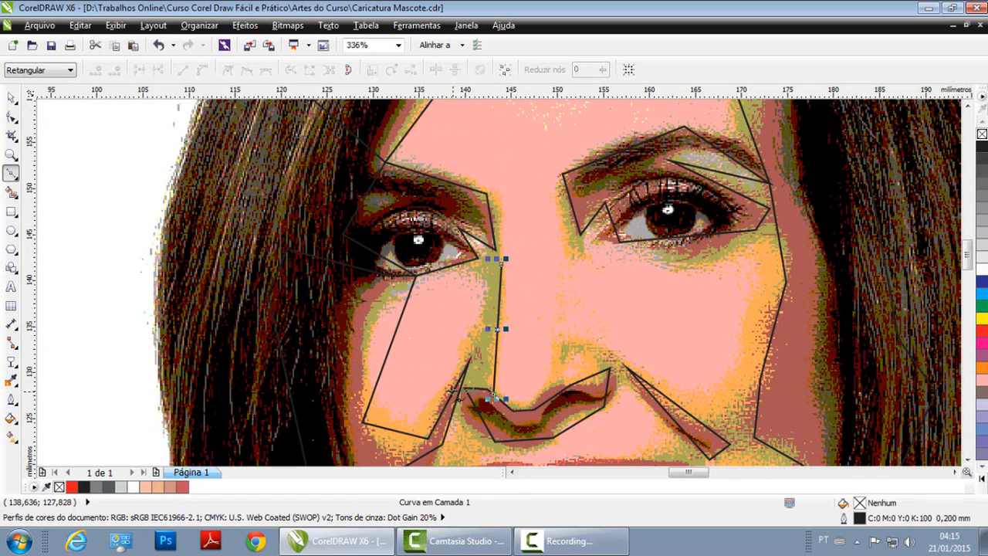
click(450, 386)
click(482, 294)
click(477, 235)
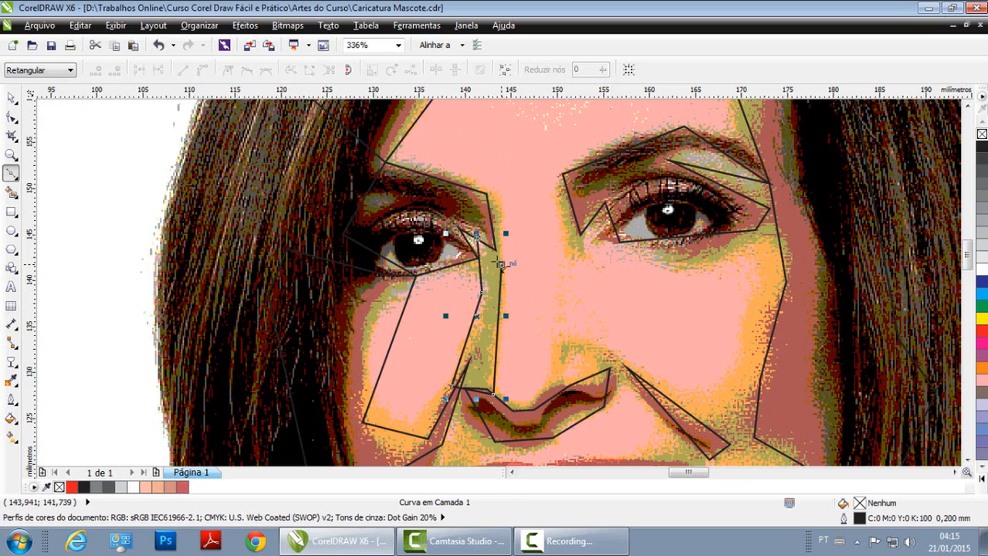
click(502, 263)
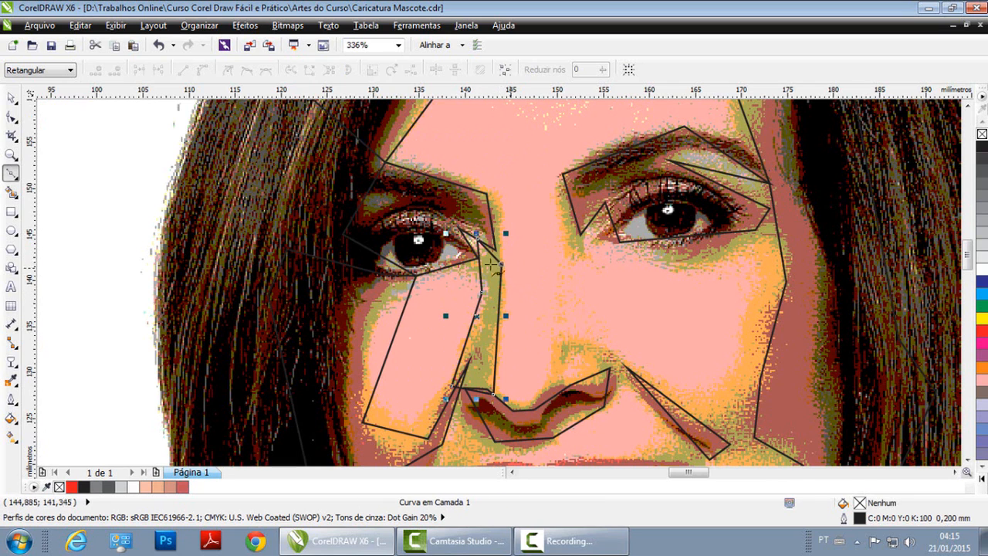
Step: Select all nodes of the large face and hair outline with the Shape tool and convert its line segments to curves
click(11, 118)
scroll(558, 315, down, 2)
scroll(480, 275, up, 1)
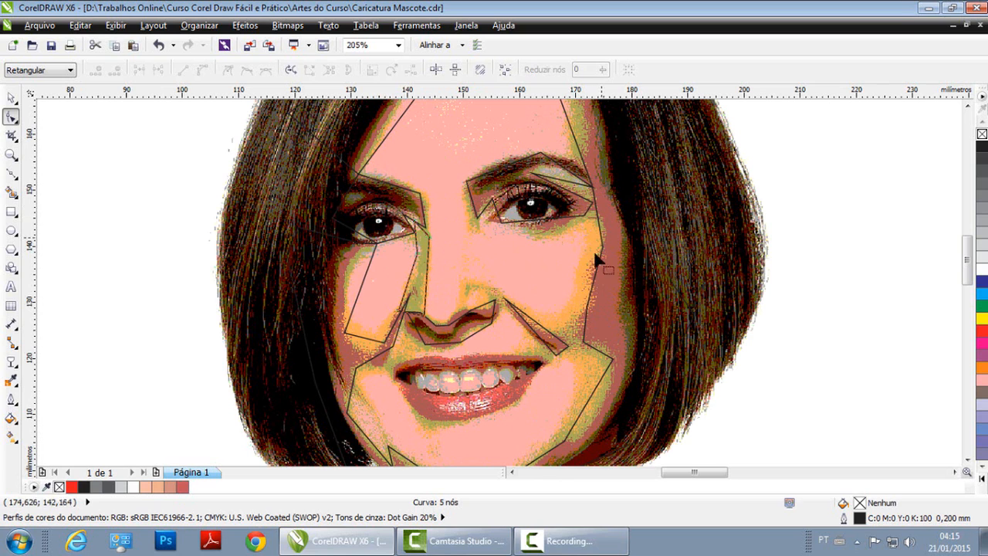
scroll(568, 130, down, 2)
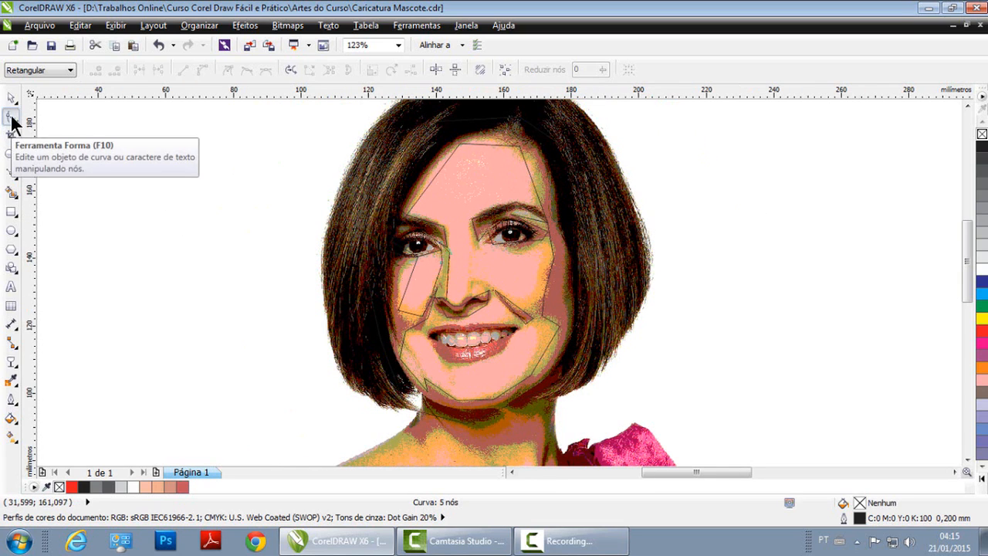
click(529, 153)
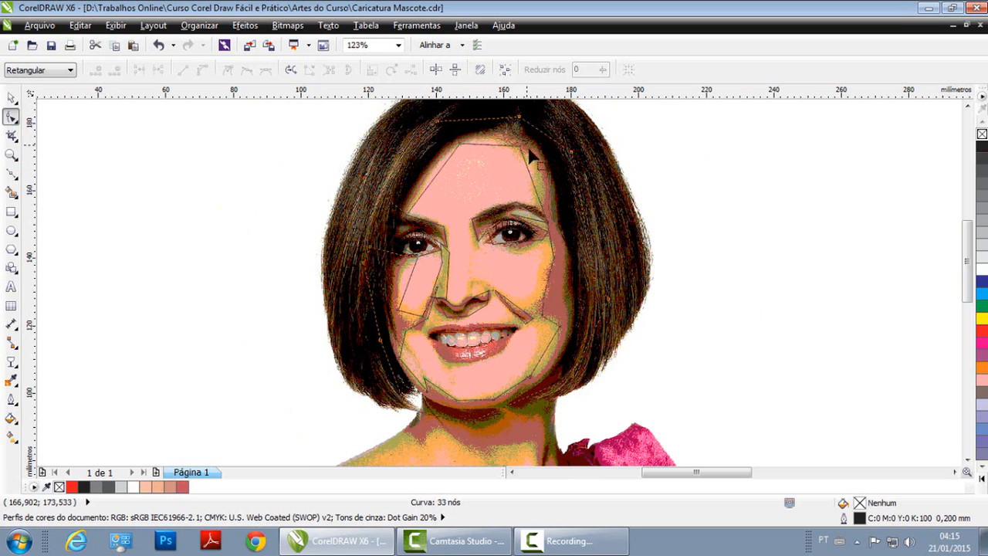
click(12, 118)
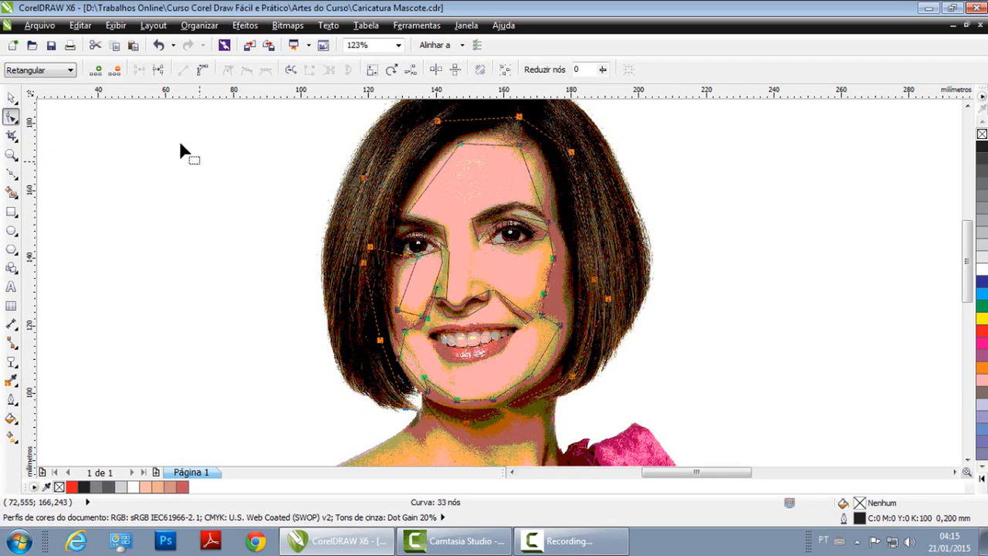
click(202, 70)
click(203, 71)
click(204, 71)
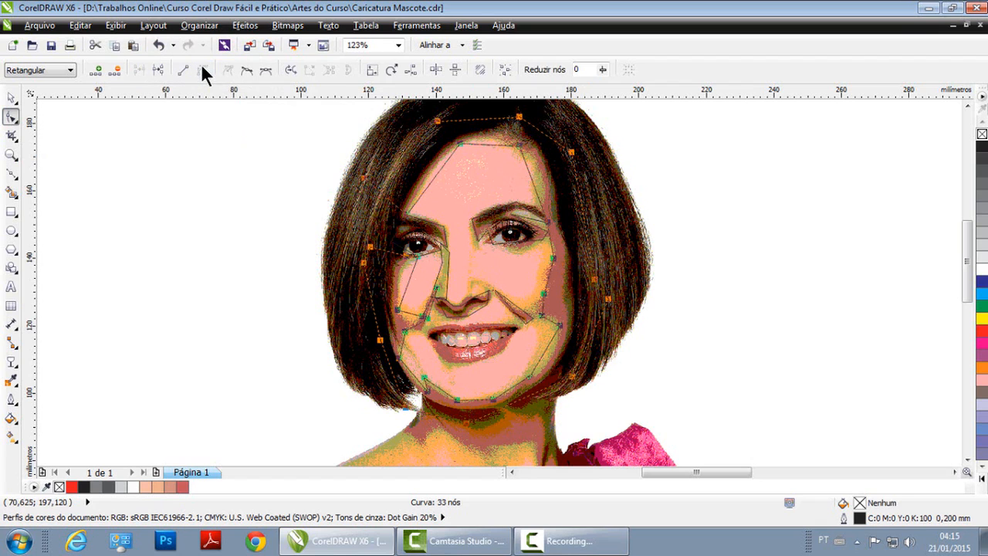
Step: Bend the right forehead segment of the face outline outward and adjust its curvature to follow the light area's edge above the eyebrow
click(649, 220)
key(F2)
drag(635, 260, 464, 115)
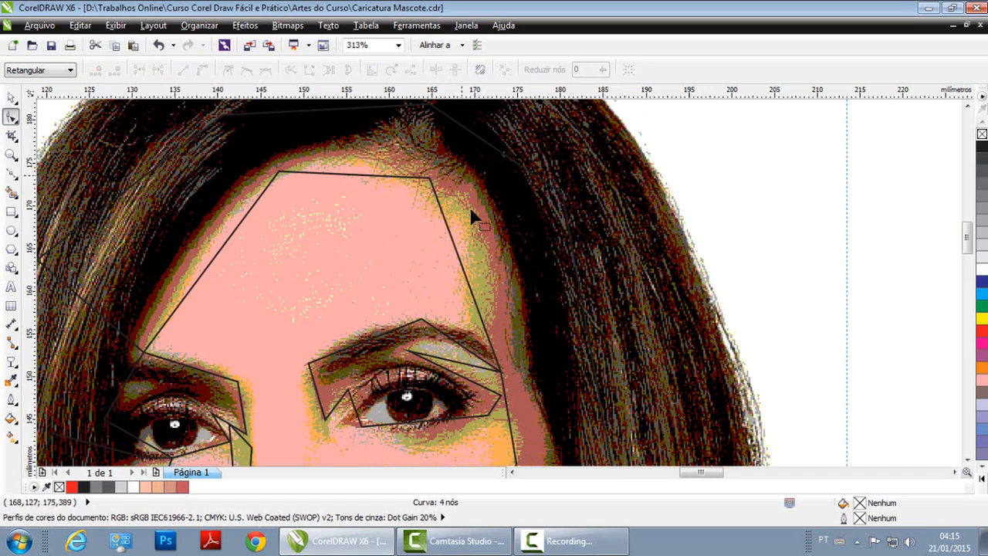
click(432, 182)
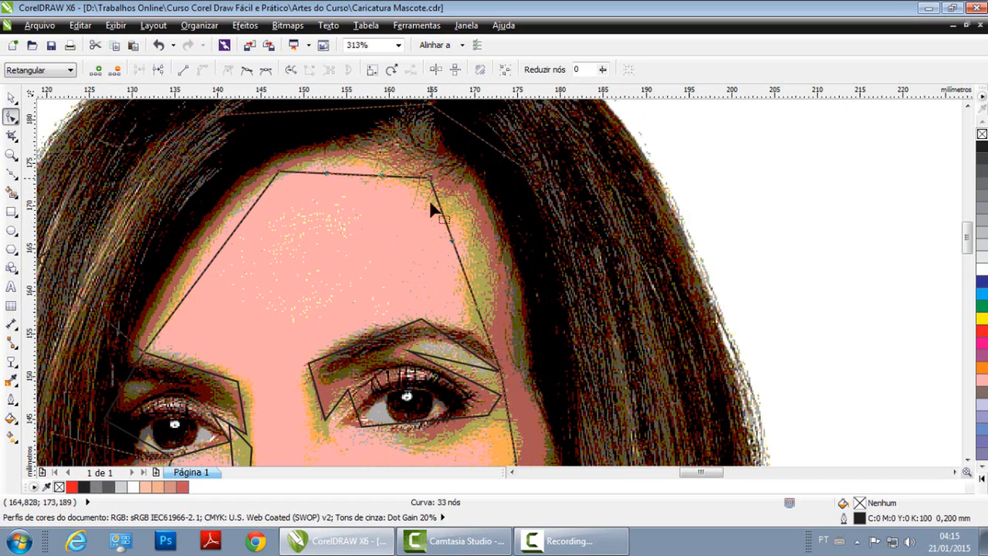
drag(457, 256, 482, 232)
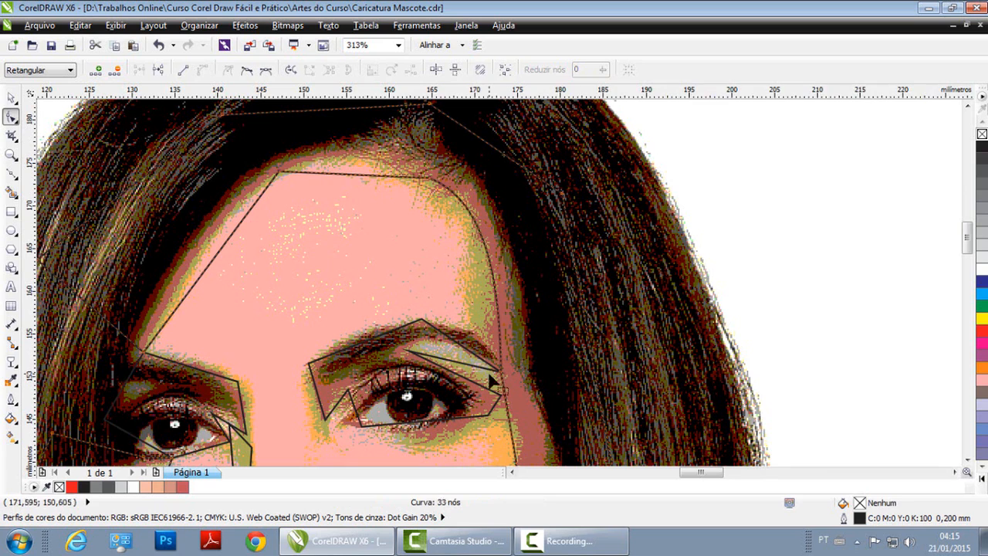
click(499, 378)
drag(499, 279, 516, 227)
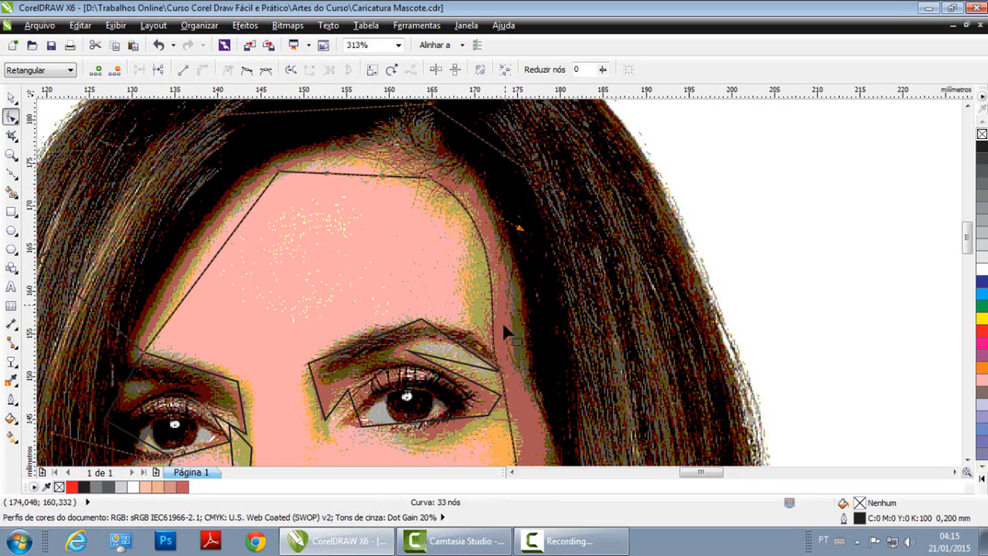
drag(480, 347, 472, 344)
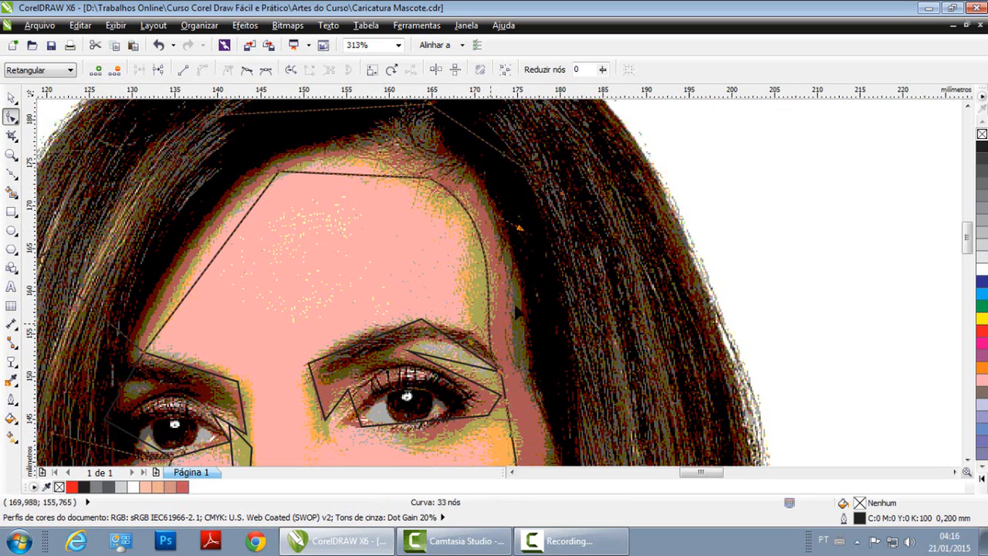
Step: Bend the face outline beside the right eye and down the right cheek to follow the light area's edge
scroll(509, 283, down, 2)
scroll(544, 255, up, 2)
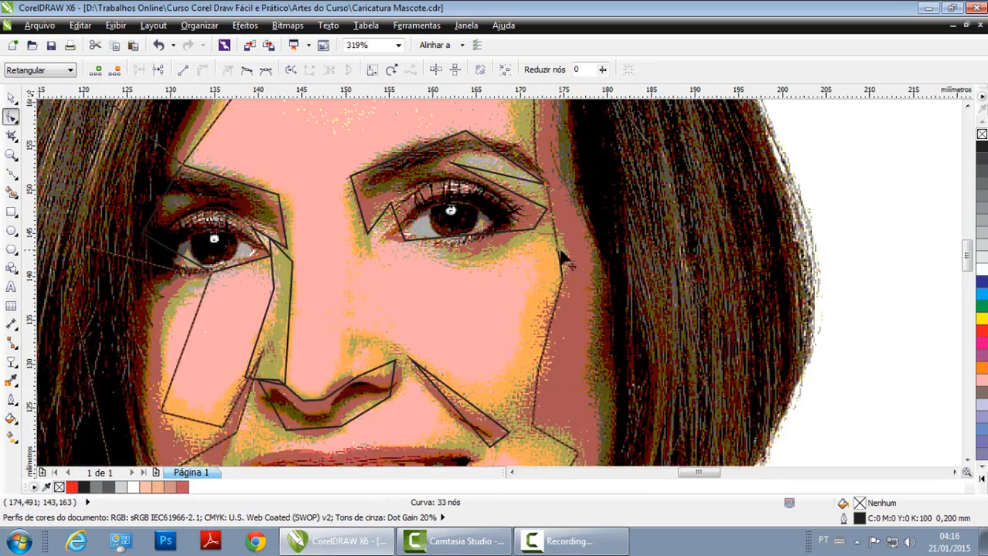
click(563, 278)
click(559, 256)
drag(558, 248, 549, 223)
scroll(567, 252, down, 4)
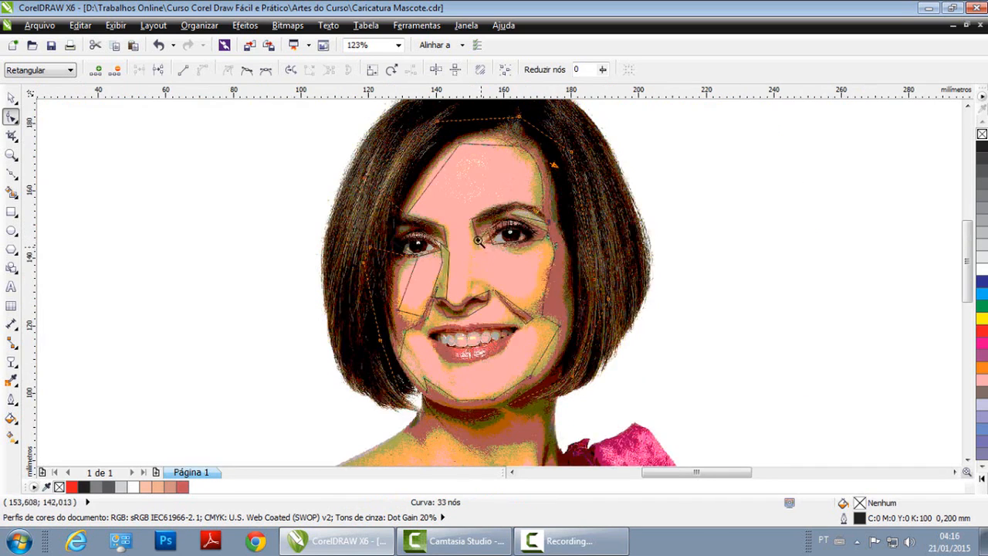
scroll(587, 330, up, 5)
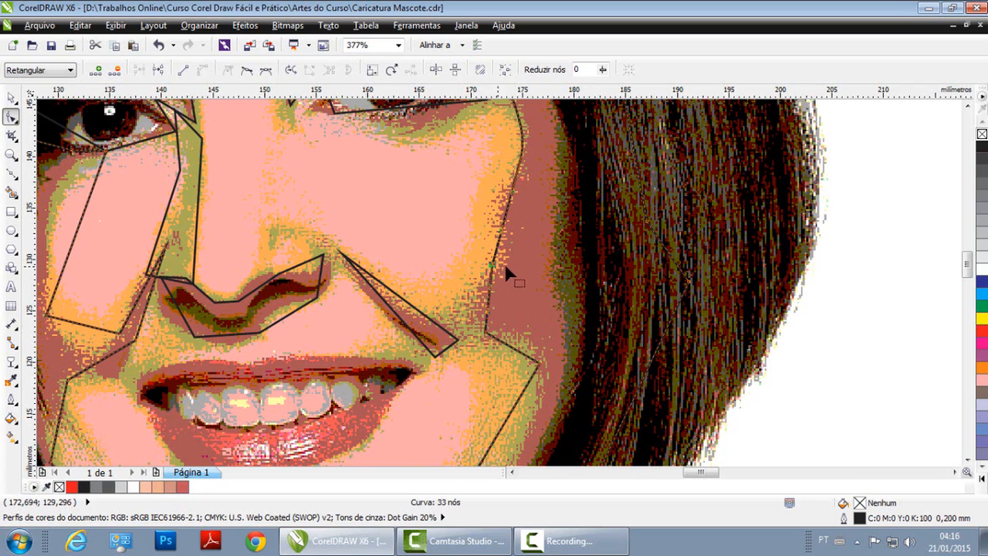
drag(515, 203, 502, 203)
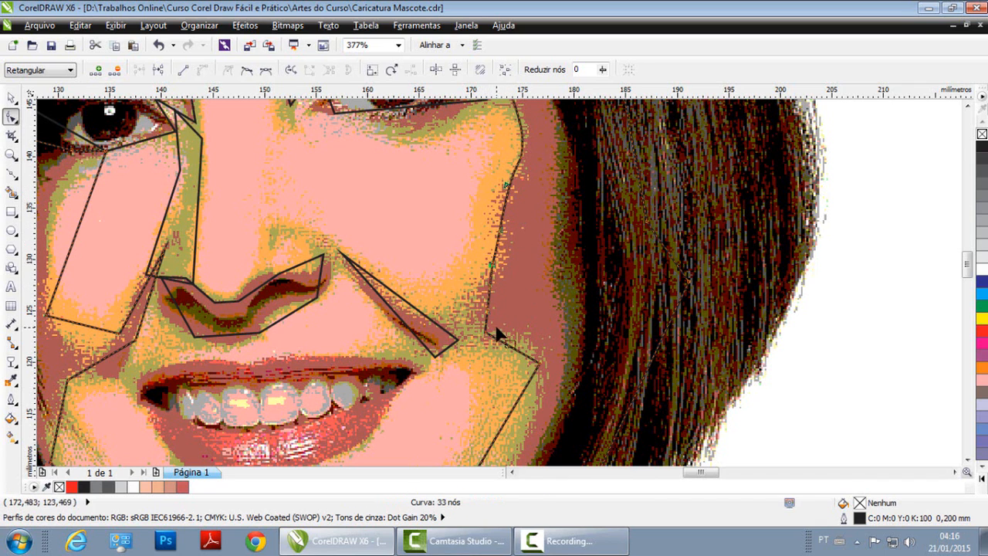
Step: Round the outline's inward corner beside the right smile fold and bend the jaw segment outward along the light area's edge
drag(488, 317, 484, 288)
drag(523, 356, 601, 413)
key(F3)
key(F2)
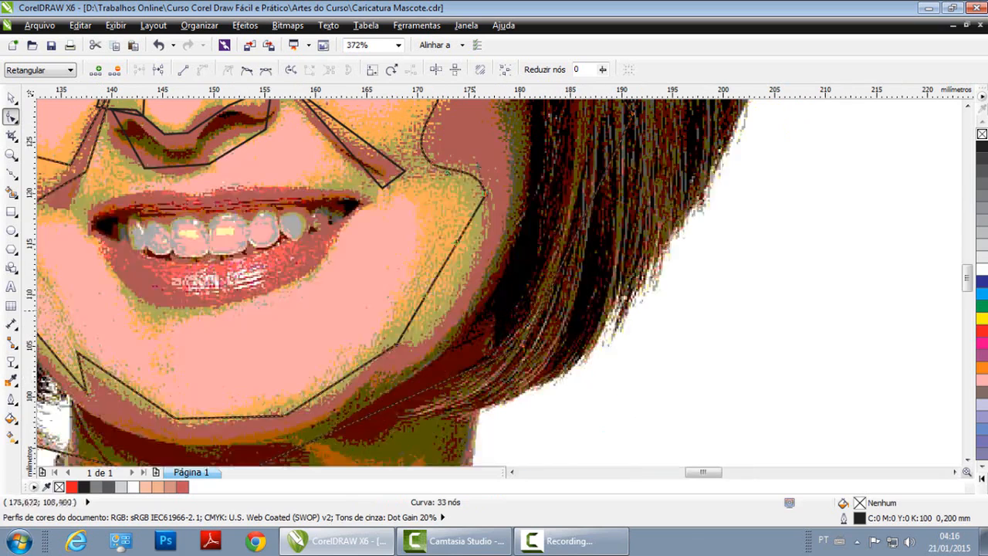
drag(446, 262, 449, 308)
click(488, 194)
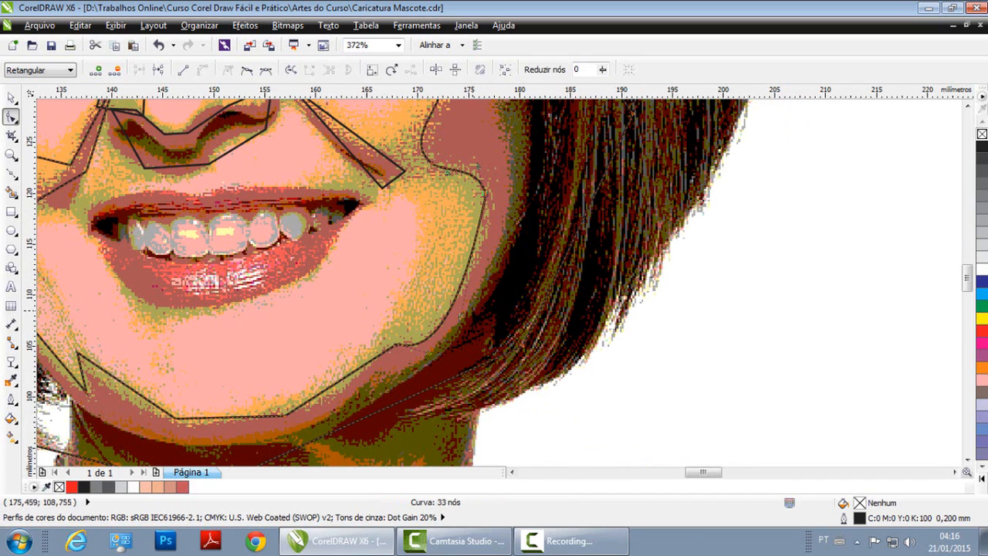
drag(463, 318, 507, 251)
Step: Bend the segment between the right jaw and the bottom of the chin into a smooth curve along the shadow edge
scroll(512, 320, down, 5)
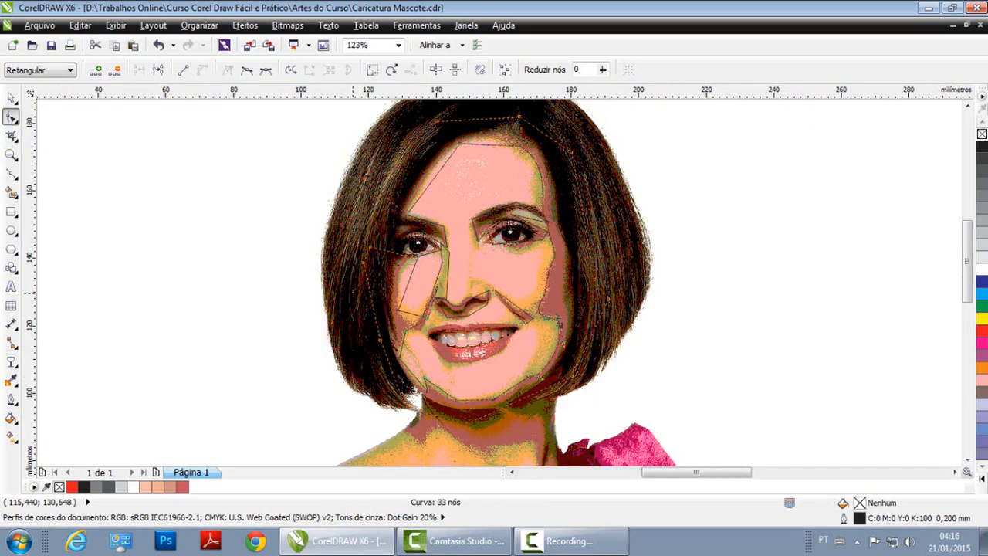
scroll(575, 318, up, 4)
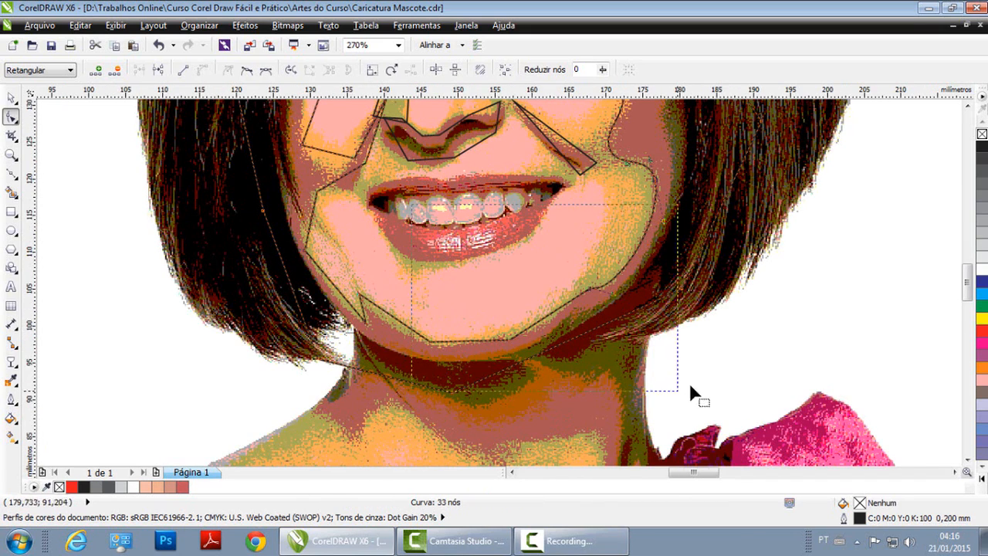
scroll(690, 393, up, 2)
click(418, 367)
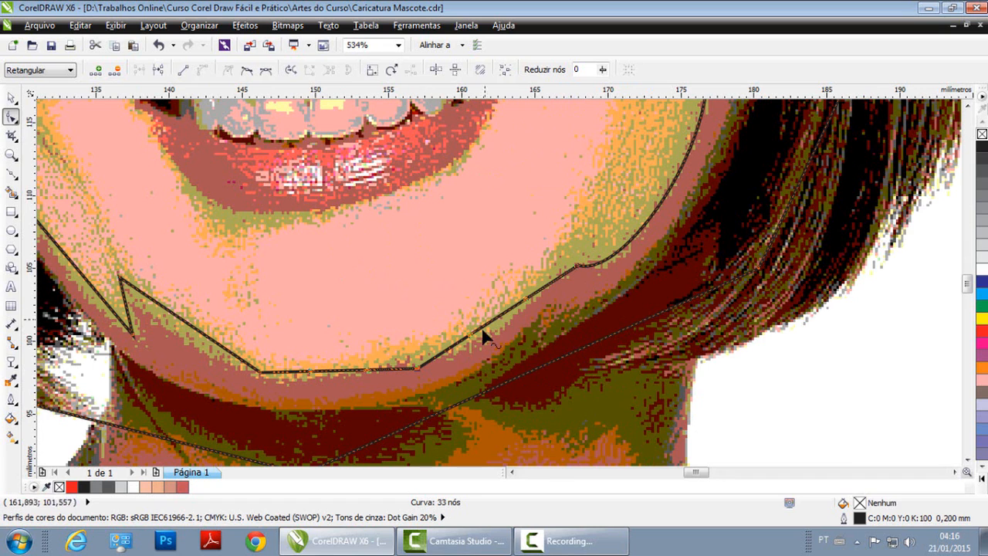
drag(496, 330, 504, 334)
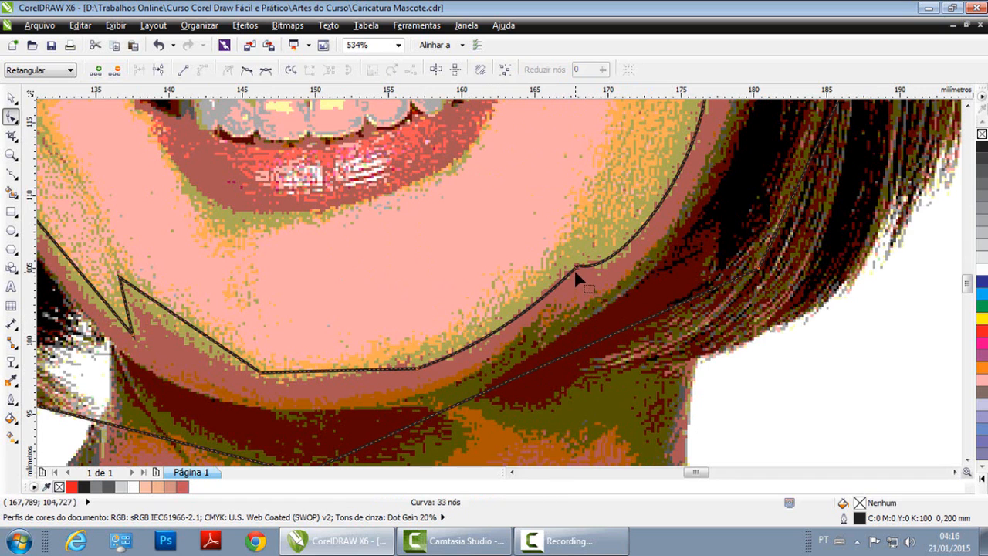
drag(532, 308, 553, 272)
drag(494, 338, 506, 335)
Step: Curve the bottom and left chin segments of the face outline, including the small notch and the lower left jaw line
scroll(551, 383, down, 2)
scroll(551, 383, up, 3)
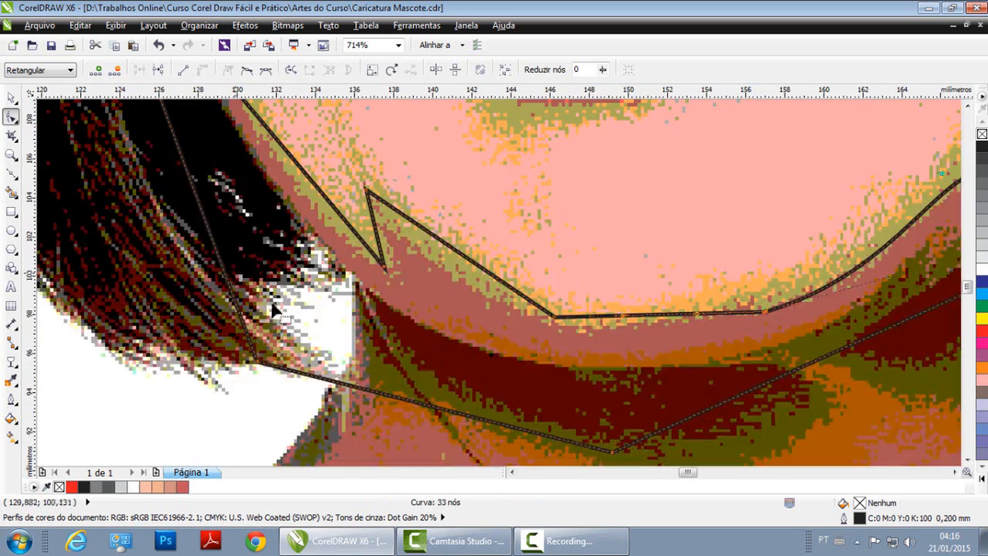
drag(623, 320, 660, 328)
drag(456, 256, 409, 280)
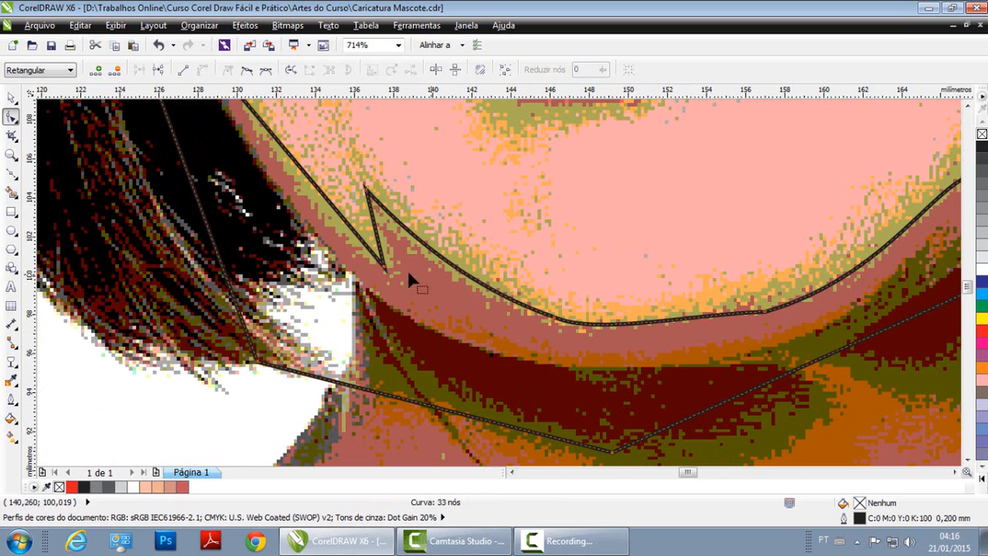
drag(377, 235, 397, 259)
drag(295, 166, 290, 179)
Step: Bend the left jaw segment outward and curve the outline from its upper end toward the nose fold
scroll(390, 229, down, 3)
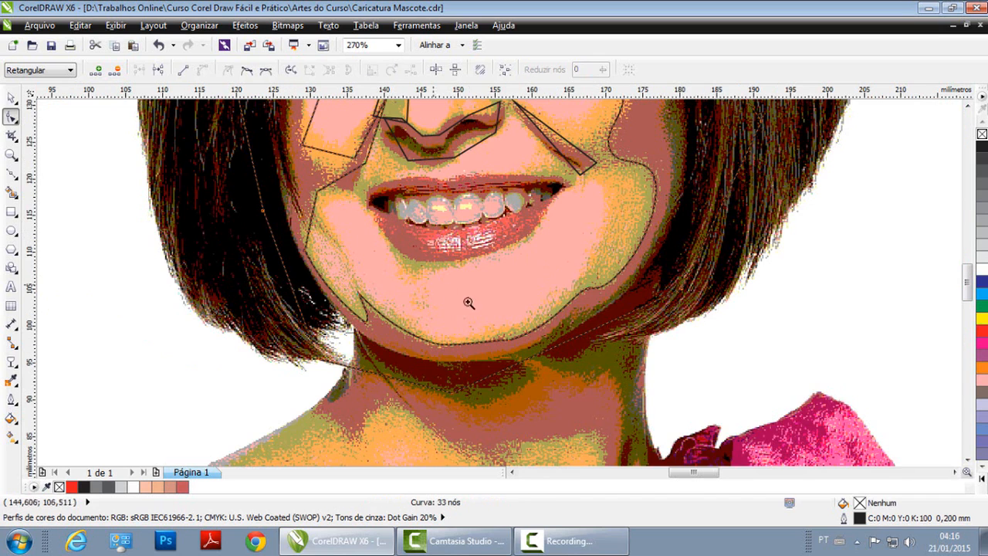
scroll(384, 282, up, 2)
drag(395, 279, 414, 206)
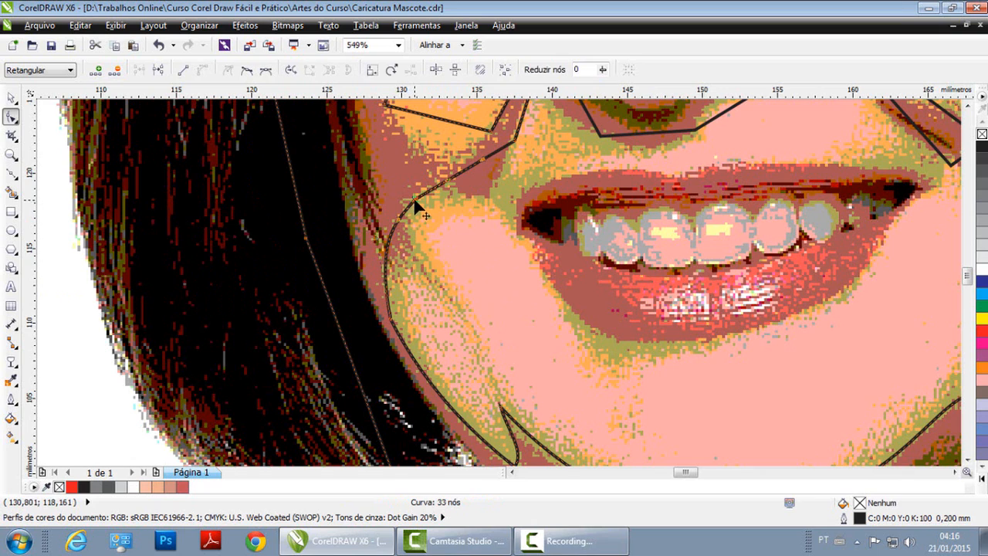
drag(489, 158, 492, 182)
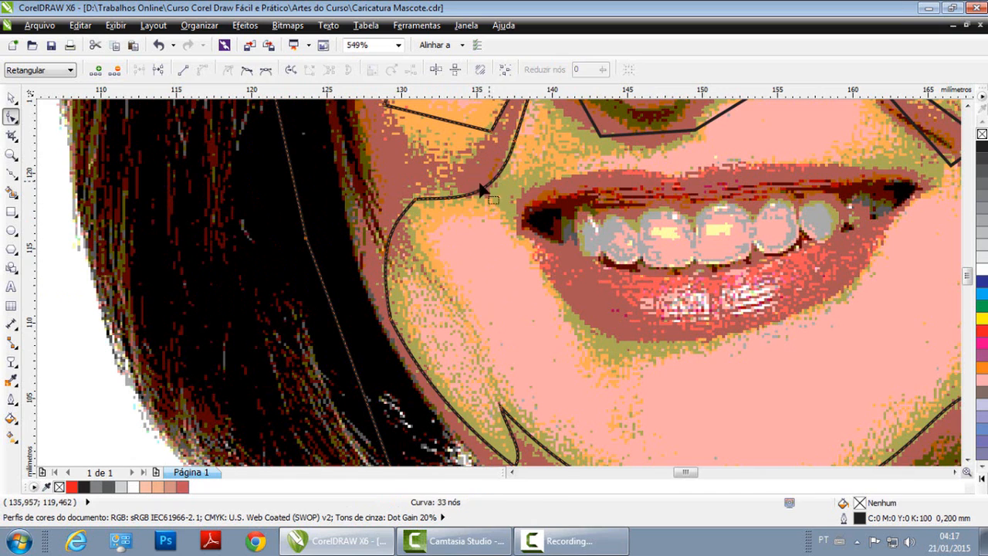
Step: Bend the lower edge of the left cheek's light area downward and curve its side rising toward the nostril
scroll(479, 169, down, 2)
scroll(313, 167, up, 1)
scroll(393, 157, down, 3)
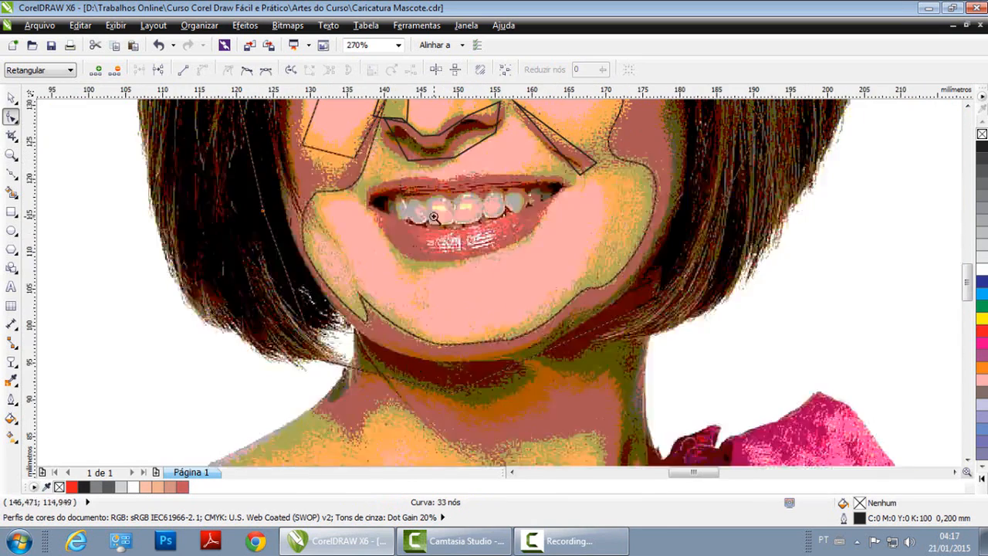
scroll(407, 315, up, 5)
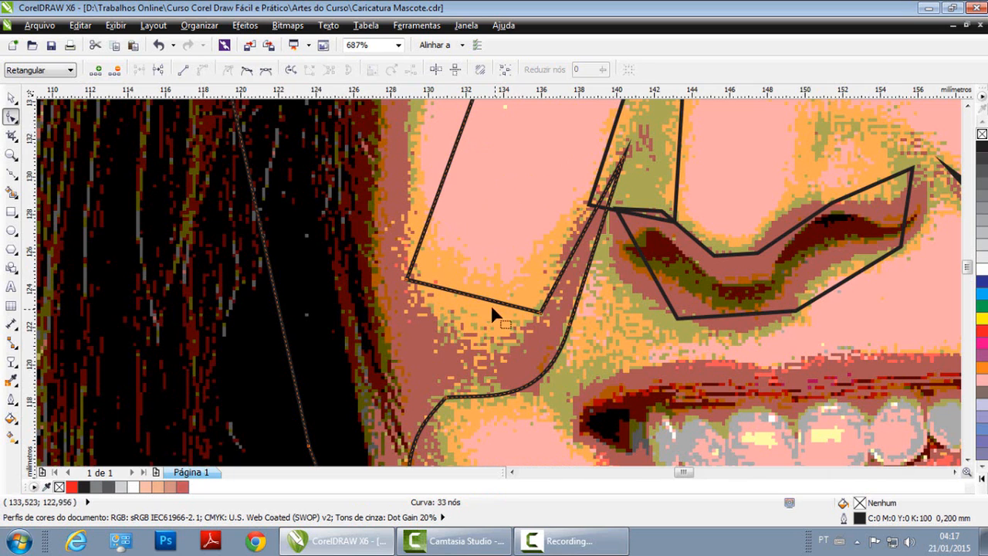
drag(494, 307, 482, 352)
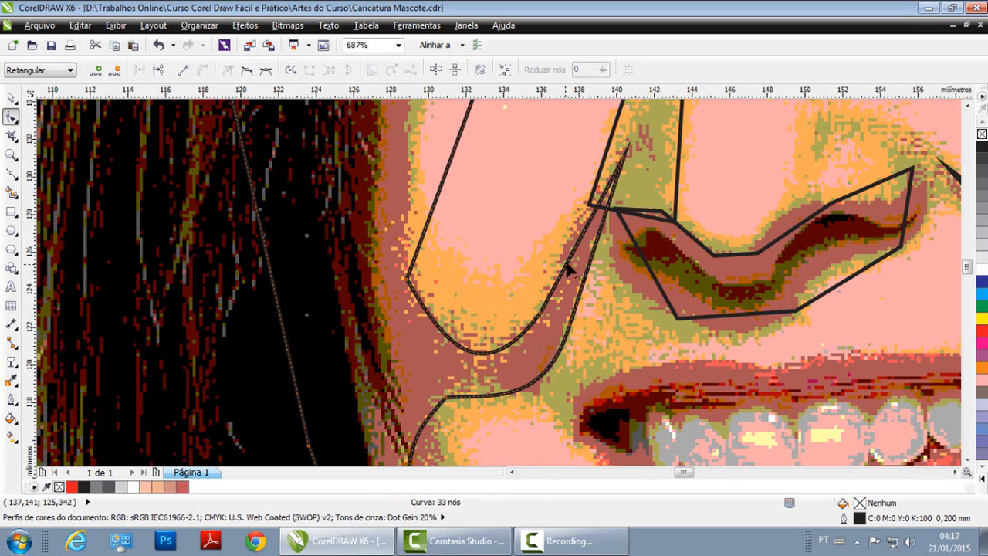
drag(570, 253, 587, 276)
Step: Bend the left cheek light area's outer edge outward and delete the surplus node beneath the left eye
key(F3)
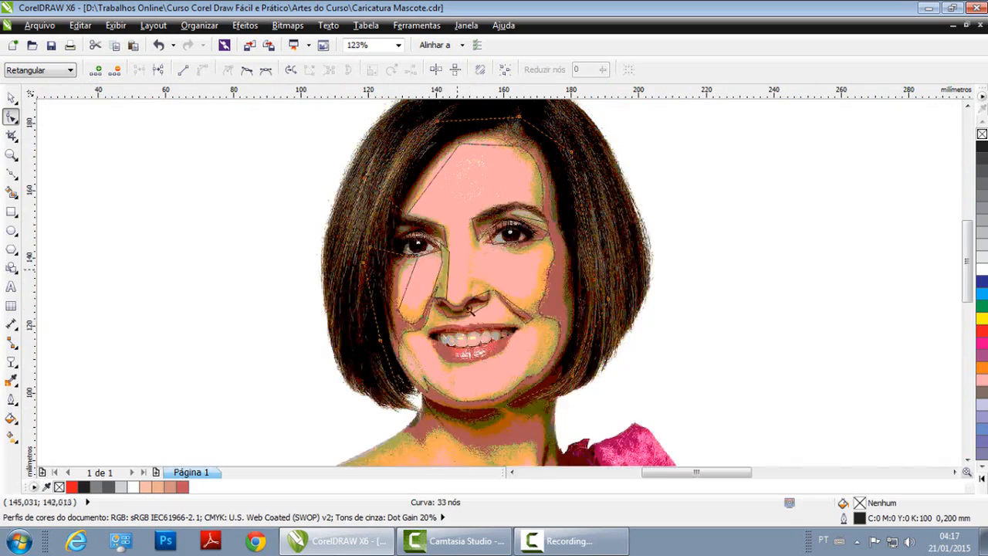
scroll(389, 294, up, 3)
drag(467, 255, 433, 166)
double_click(454, 147)
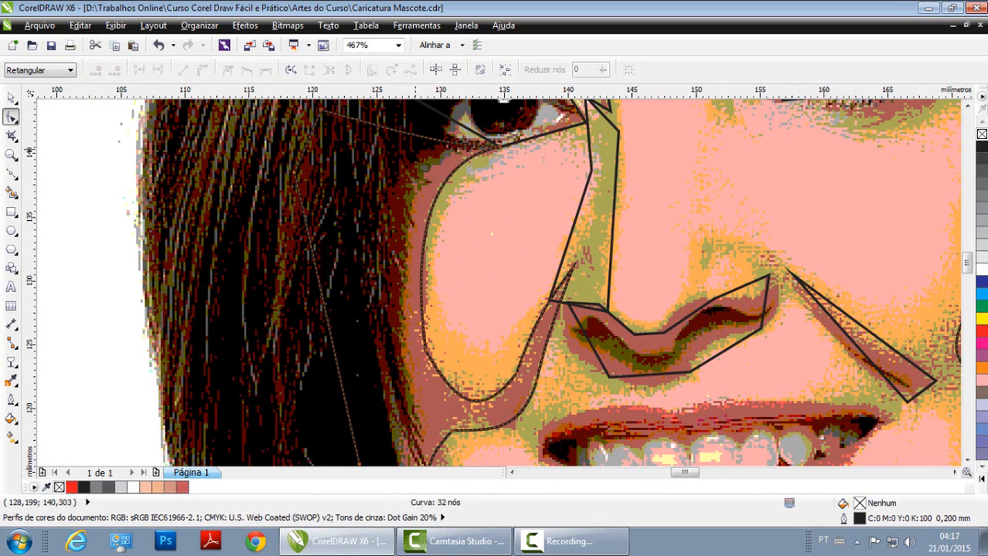
Step: Bend the top forehead segment of the face outline upward to follow the hairline
key(F3)
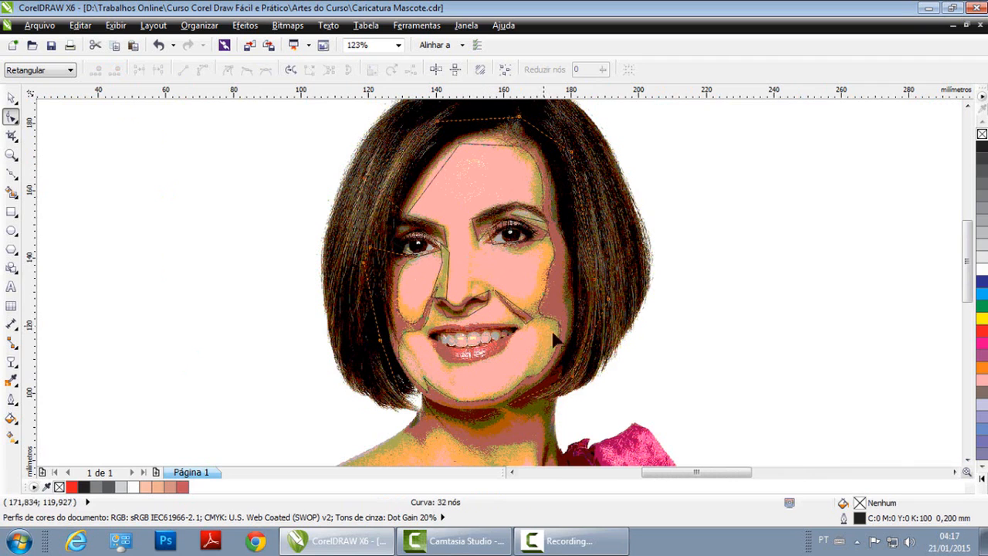
scroll(494, 161, up, 3)
key(F3)
scroll(486, 162, up, 3)
drag(485, 264, 489, 230)
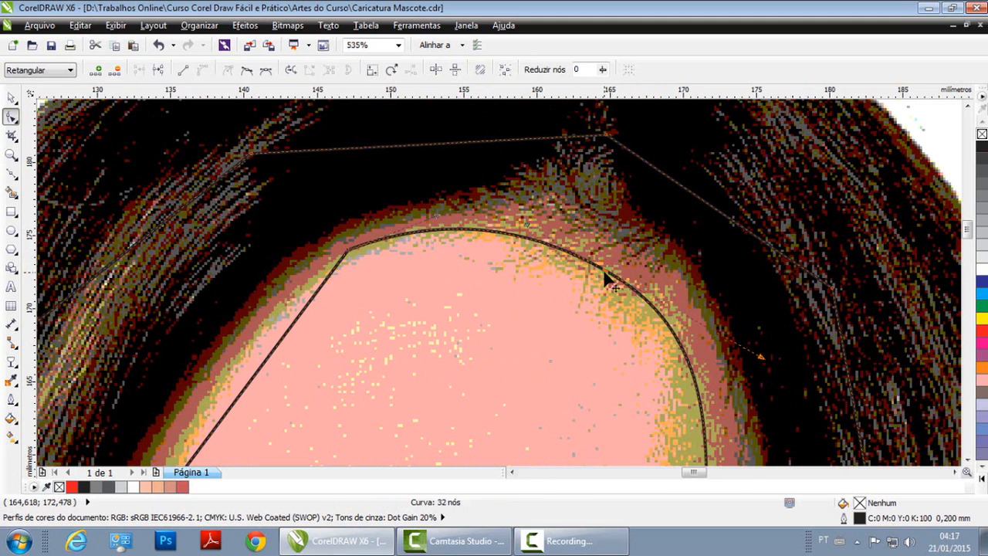
Step: Bend the left forehead segment outward along the hairline, and undo the move of its lower node beside the eyebrow
key(F3)
scroll(433, 190, up, 3)
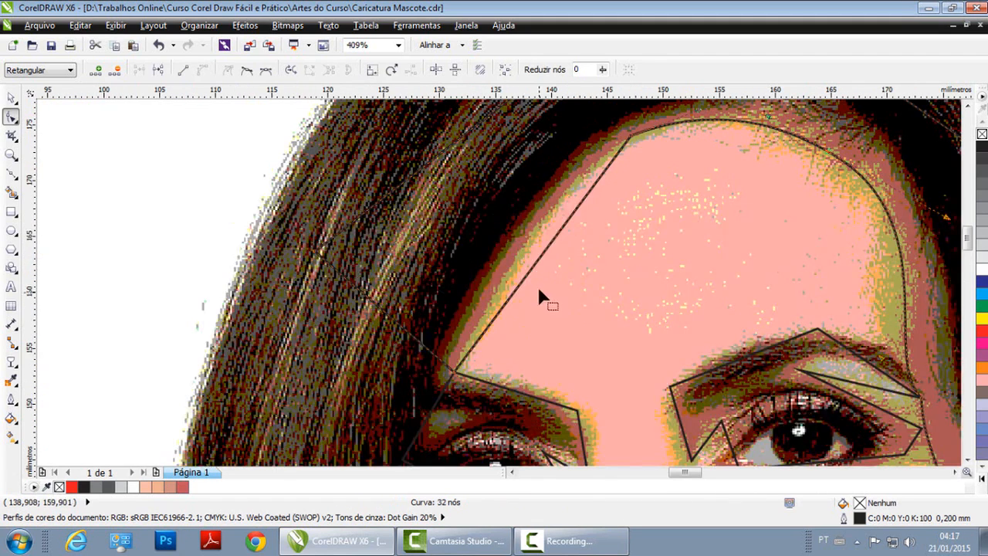
drag(529, 276, 523, 251)
drag(455, 376, 414, 375)
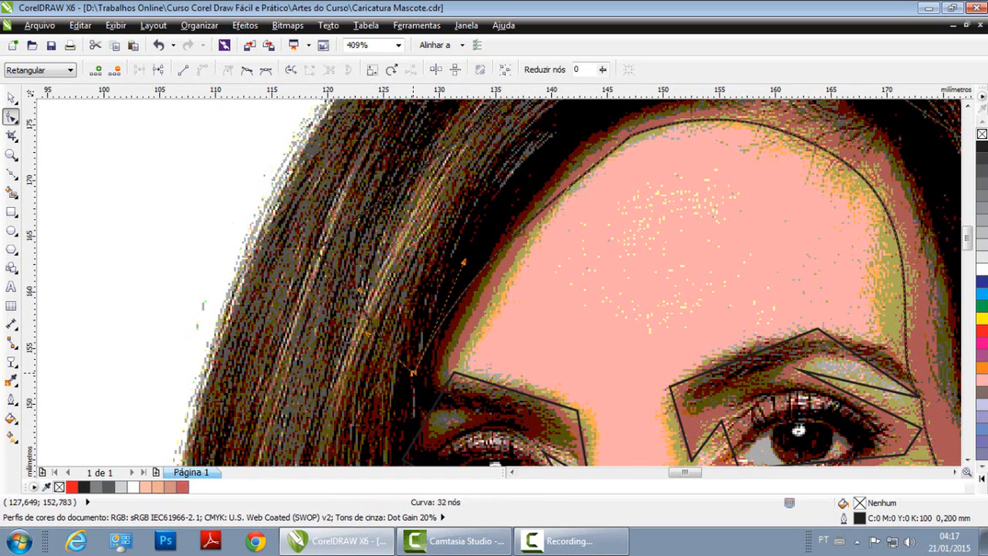
key(ctrl+z)
key(F4)
key(F2)
drag(332, 202, 519, 322)
drag(423, 250, 423, 249)
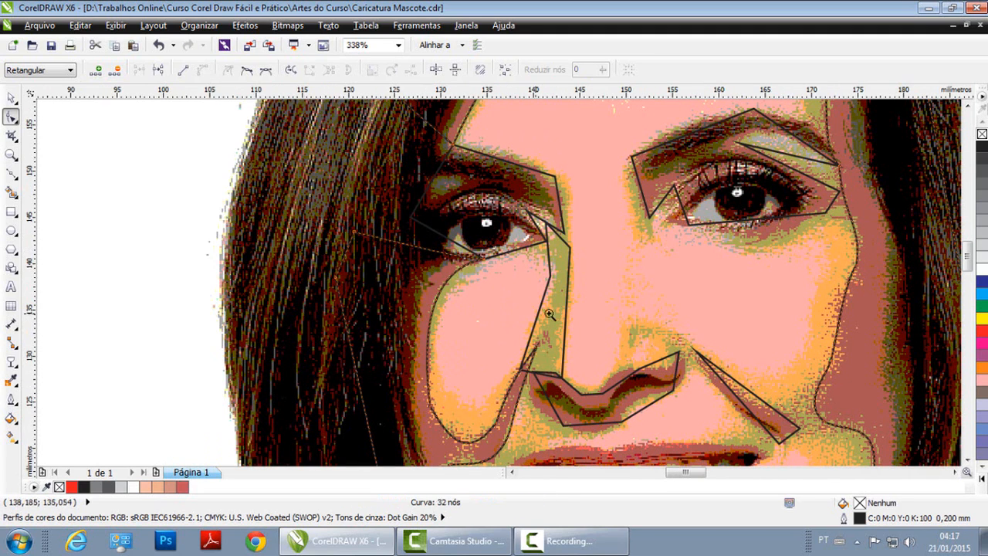
key(F4)
drag(421, 300, 619, 385)
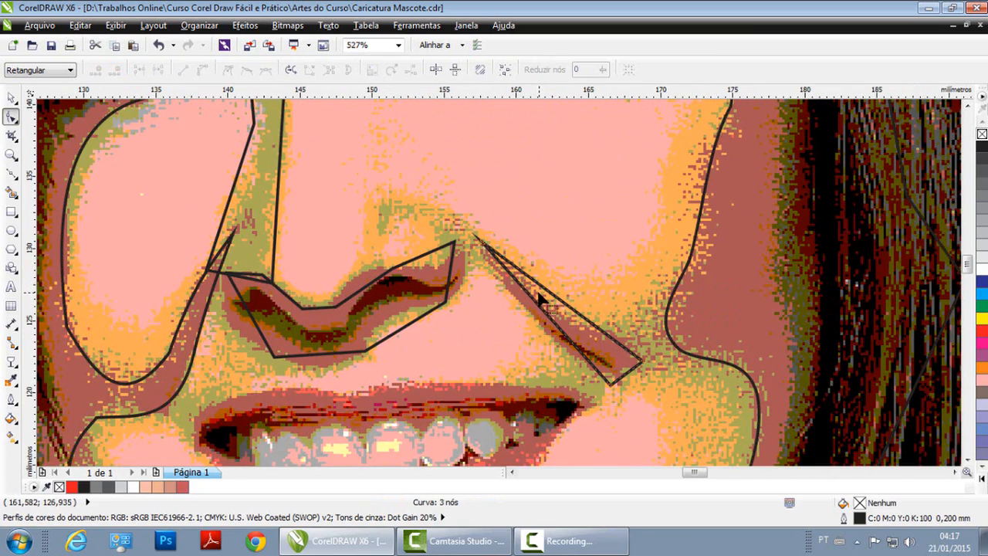
drag(536, 305, 528, 313)
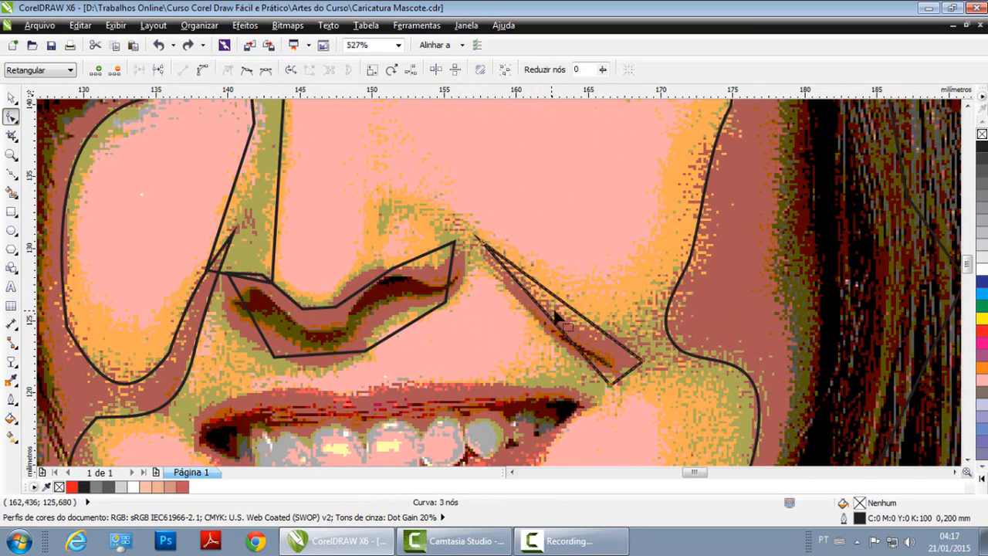
key(ctrl+z)
Step: Select all nodes of the right smile fold shape with the Shape tool and convert its lines to curves
key(F3)
key(F3)
drag(407, 279, 565, 386)
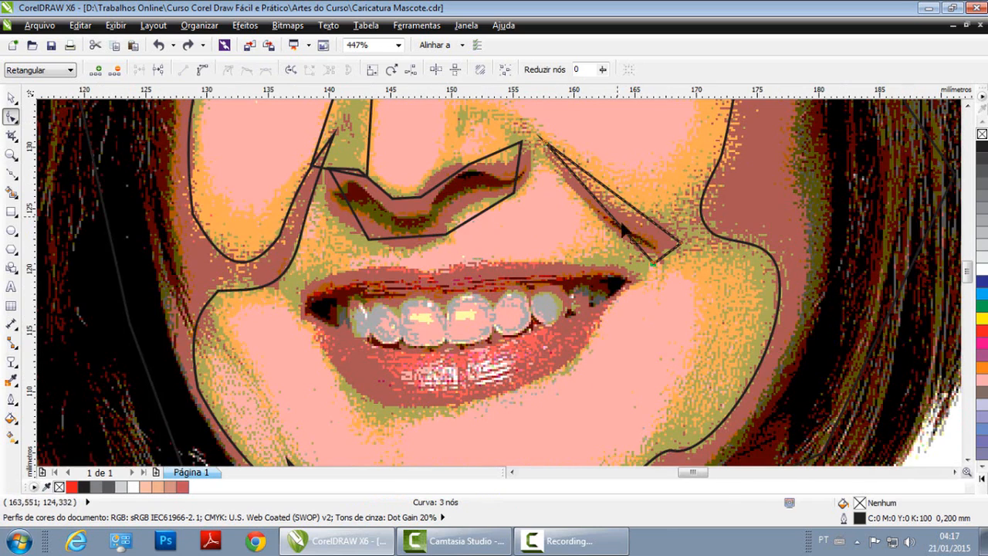
key(F3)
drag(505, 292, 608, 343)
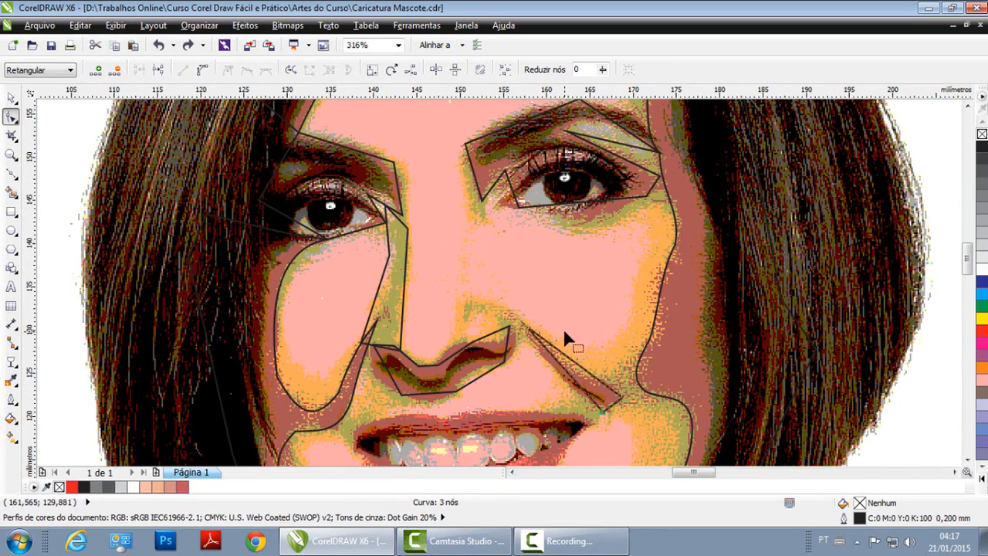
click(575, 374)
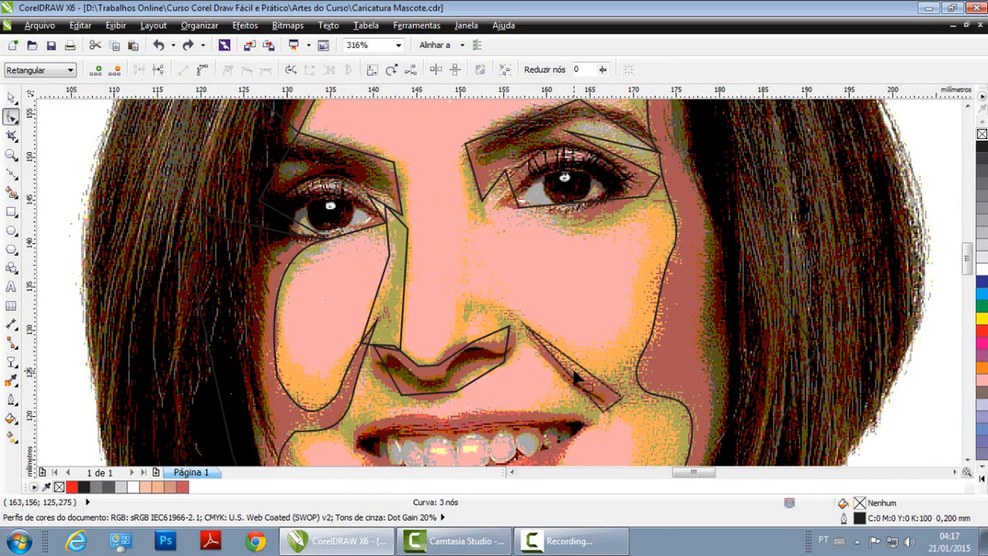
click(12, 120)
click(202, 69)
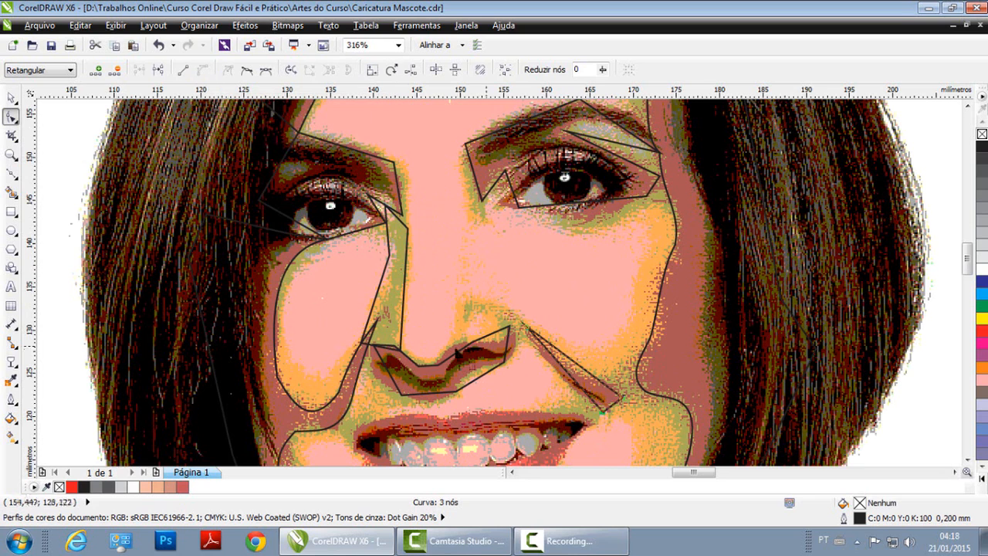
Step: Bend the edges of the right smile fold shape to follow the shadow and round its lower end
key(F2)
drag(466, 316, 672, 482)
drag(490, 233, 512, 231)
drag(574, 292, 579, 293)
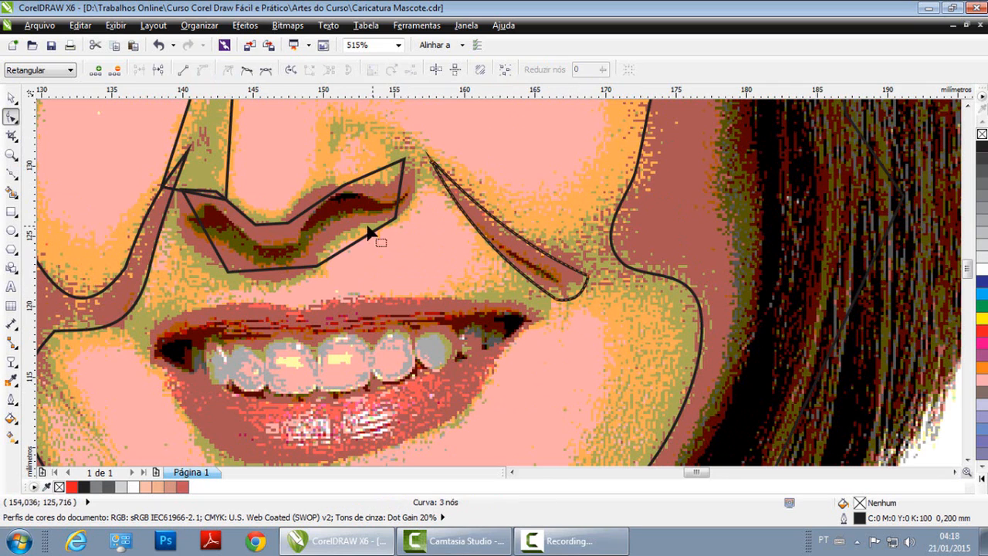
Step: Select all nodes of the shadow shape under the nose and convert its line segments to curves
click(397, 209)
double_click(11, 117)
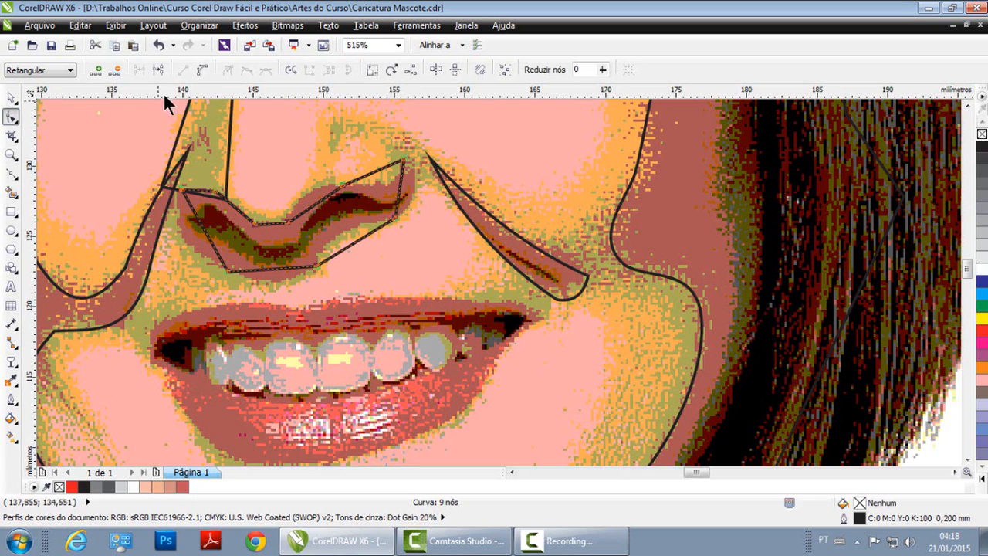
click(203, 229)
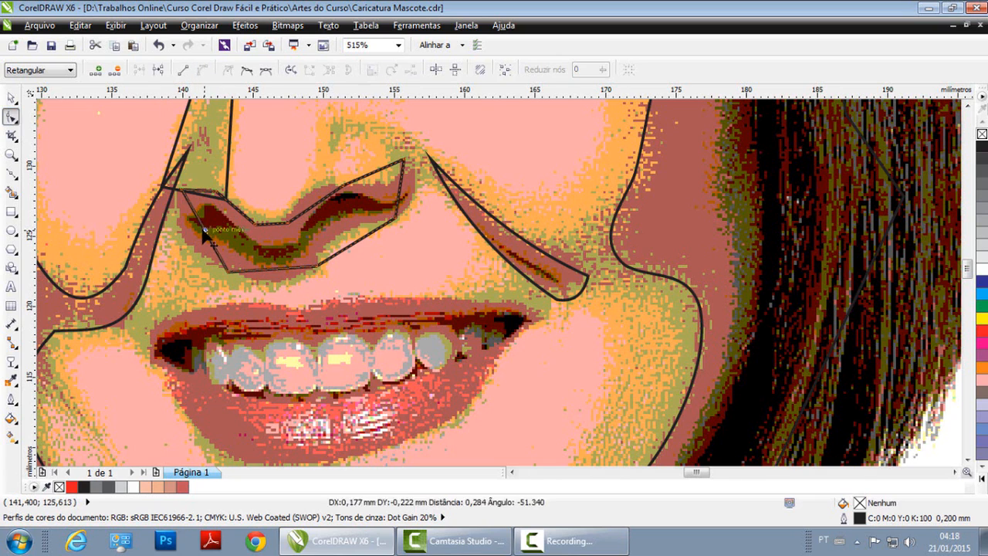
Step: Bend the lower, left, right and upper edges of the shadow shape under the nose to follow the shadow
drag(205, 232, 183, 230)
drag(267, 277, 274, 286)
drag(351, 249, 344, 233)
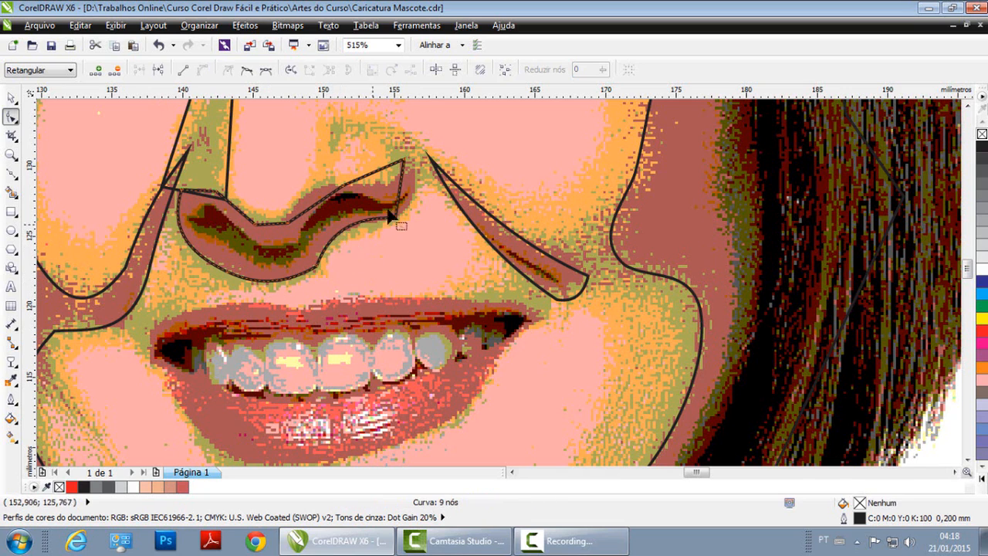
drag(408, 192, 389, 176)
drag(308, 212, 306, 202)
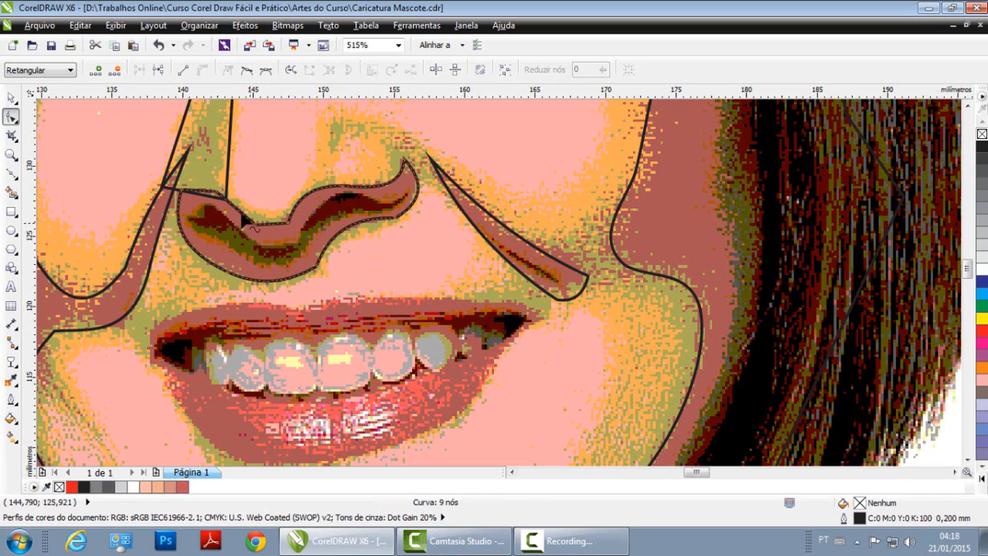
Step: Shift the upper-left node of the nose shadow shape to its left end and smooth the adjoining upper edge into an arc
scroll(288, 229, up, 2)
drag(354, 244, 357, 236)
click(261, 197)
drag(263, 205, 226, 209)
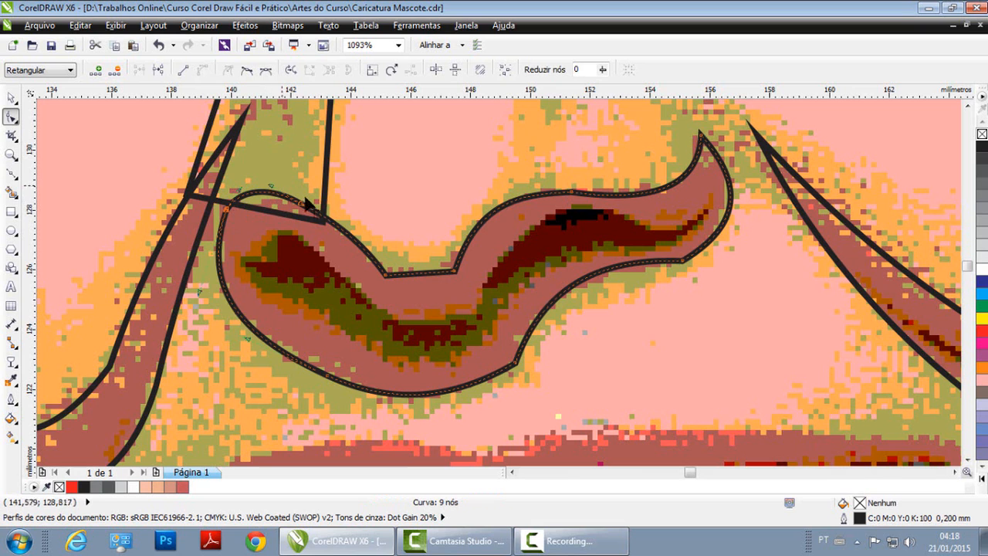
drag(303, 207, 318, 218)
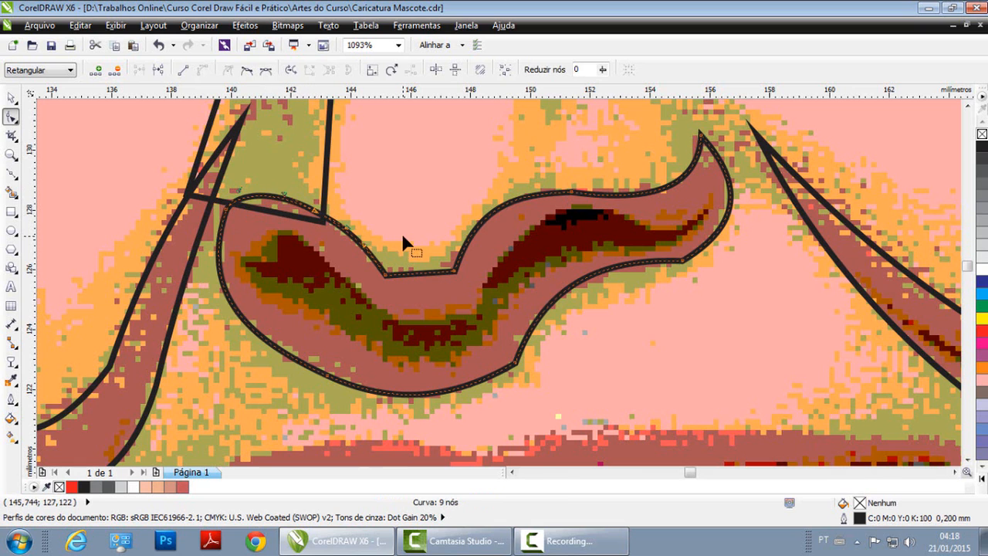
scroll(402, 223, down, 3)
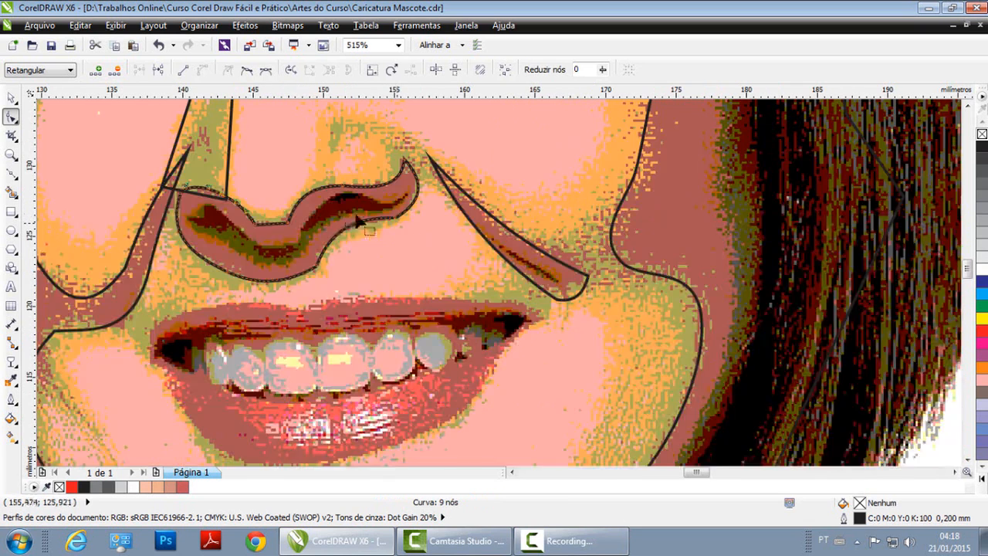
scroll(431, 226, down, 1)
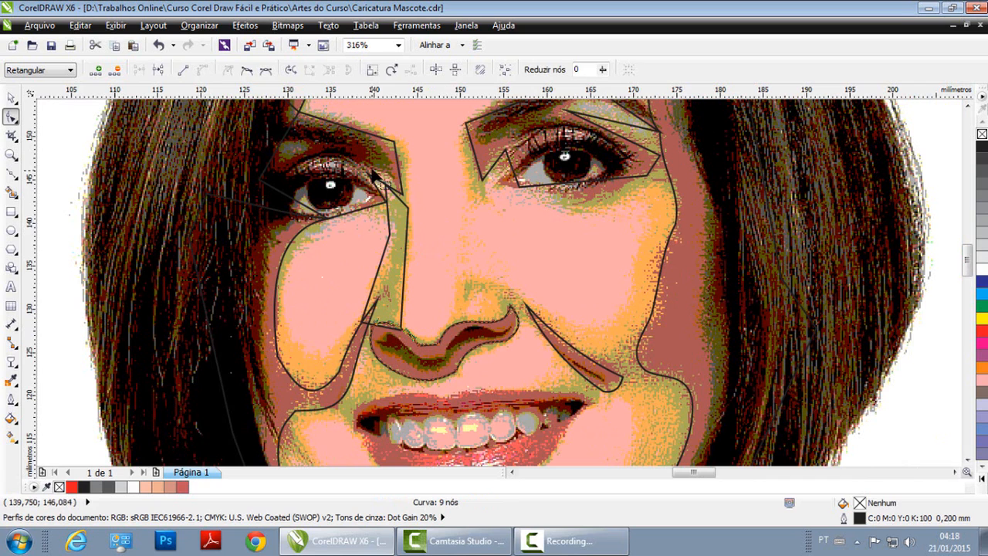
Step: Select all nodes of the right eye and eyebrow shape and convert its line segments to curves
scroll(541, 237, down, 2)
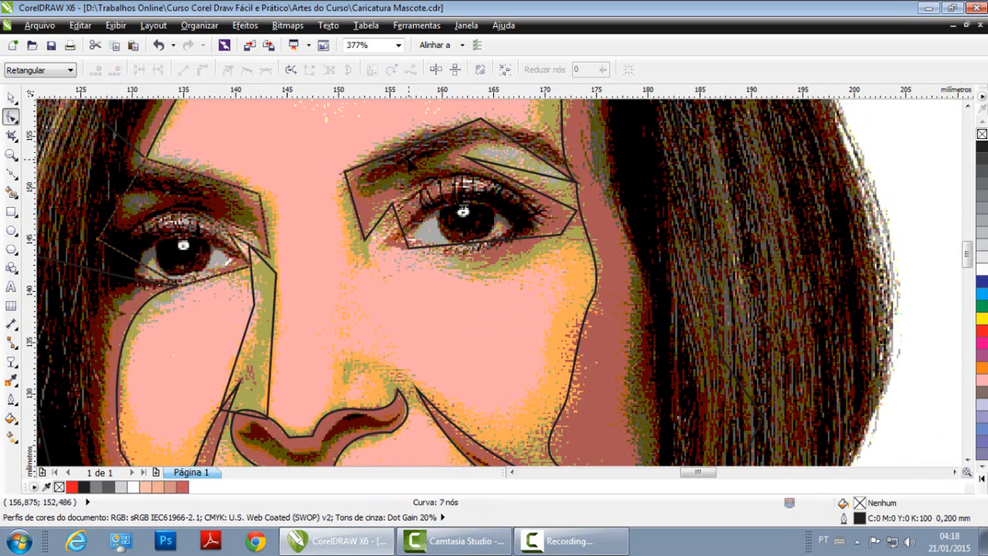
double_click(11, 116)
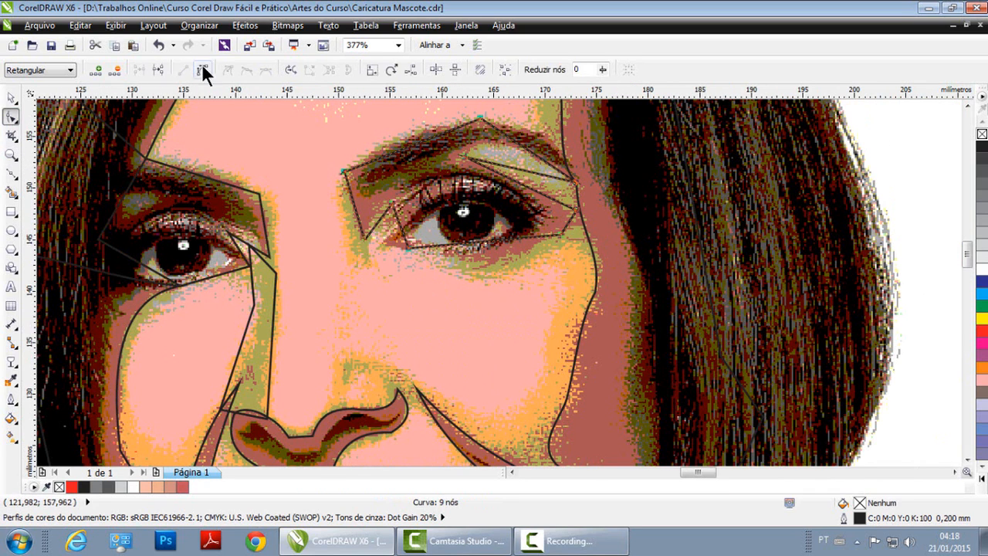
click(404, 145)
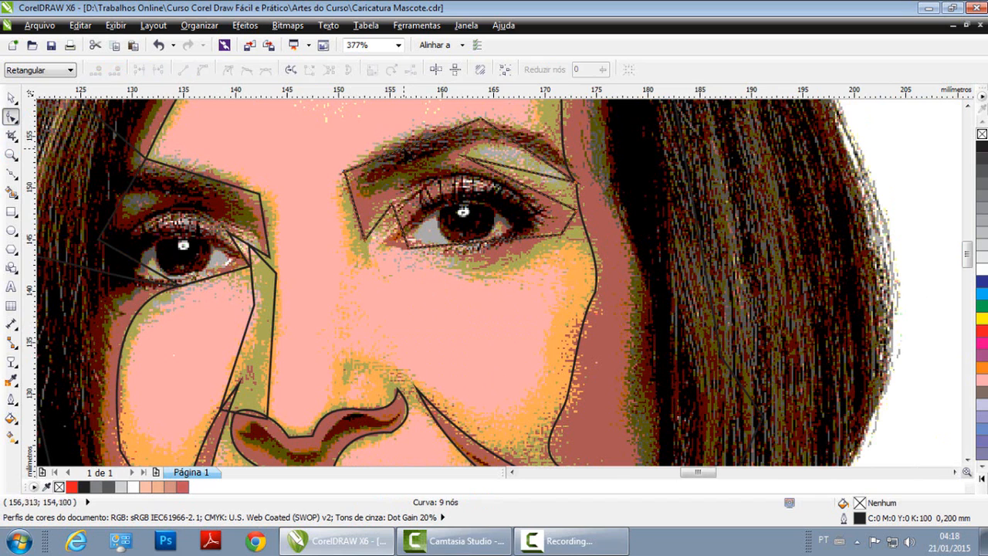
Step: Bend the right eyebrow's top edge, the light patch beneath it and the outer eye corner to follow the photo
drag(407, 147, 406, 133)
drag(525, 153, 546, 136)
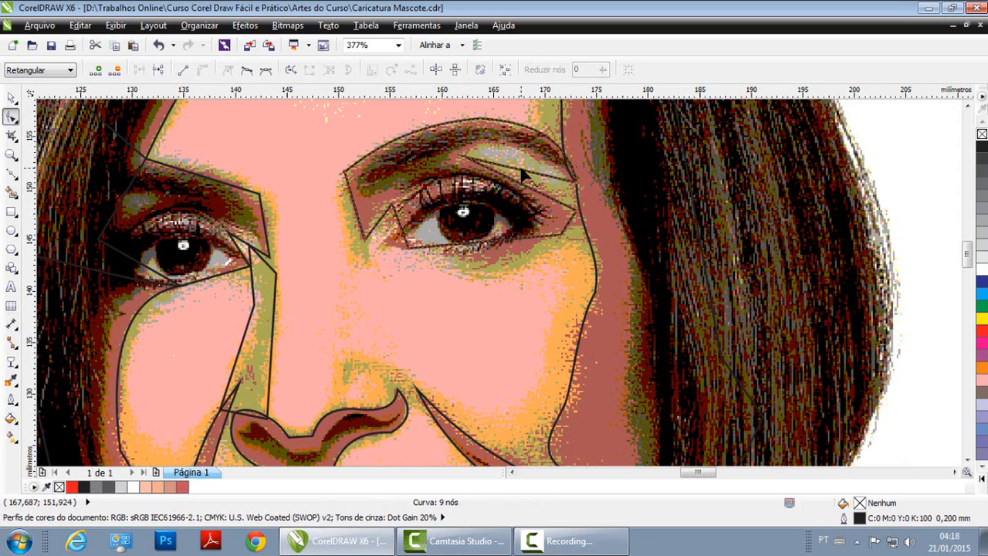
drag(522, 176, 505, 147)
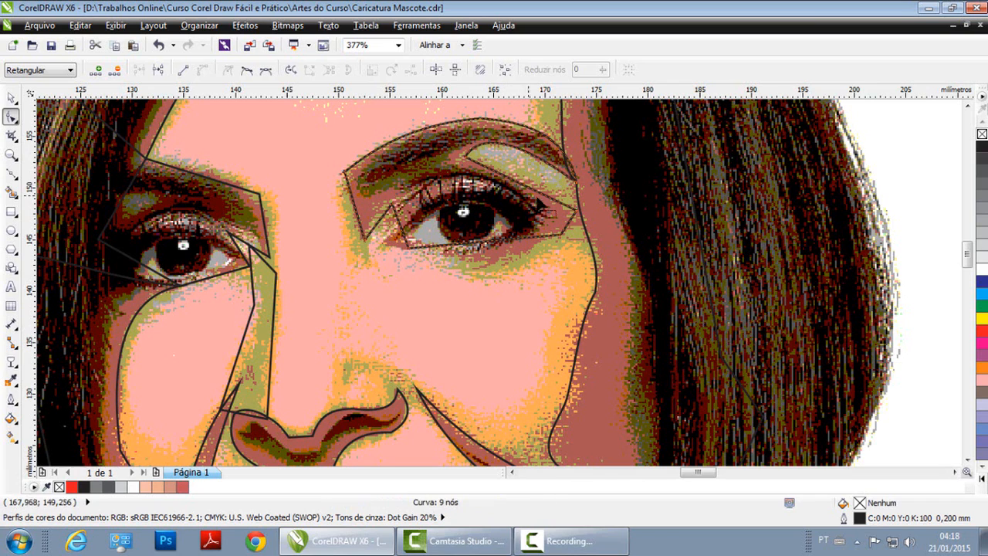
drag(531, 189, 530, 182)
drag(569, 229, 575, 234)
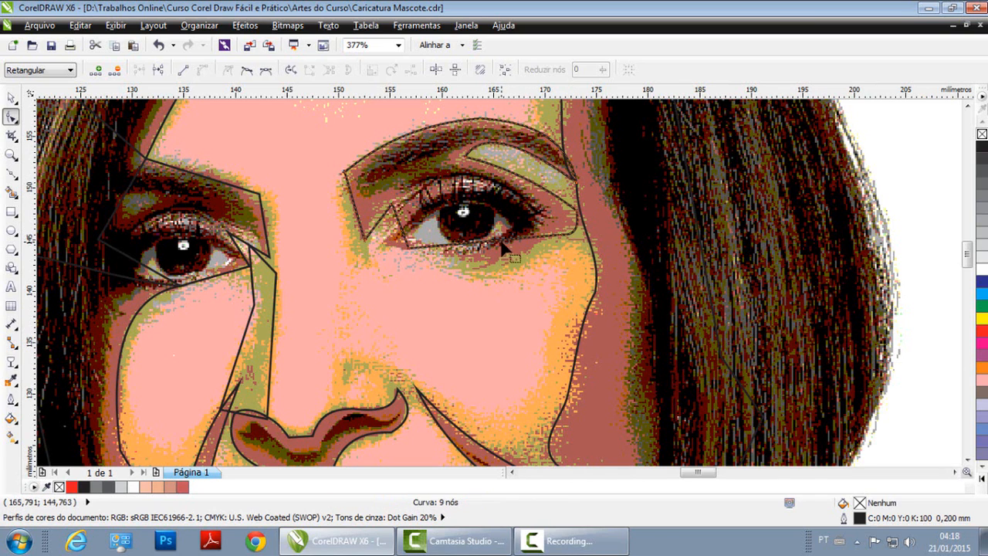
Step: Curve the right eye shape's lower lid edge and the segments around the inner eye corner along the shadow
drag(511, 239, 512, 260)
drag(560, 237, 561, 232)
drag(505, 270, 517, 276)
drag(407, 243, 348, 212)
Step: Round the inner end of the right eyebrow by adjusting its curve handles and moving its corner node slightly inward
click(343, 171)
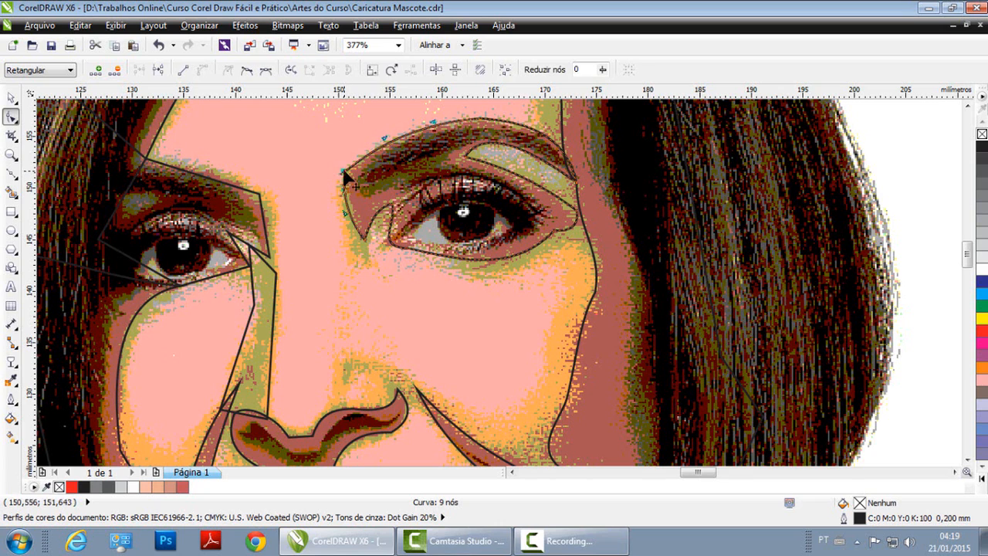
drag(383, 139, 363, 136)
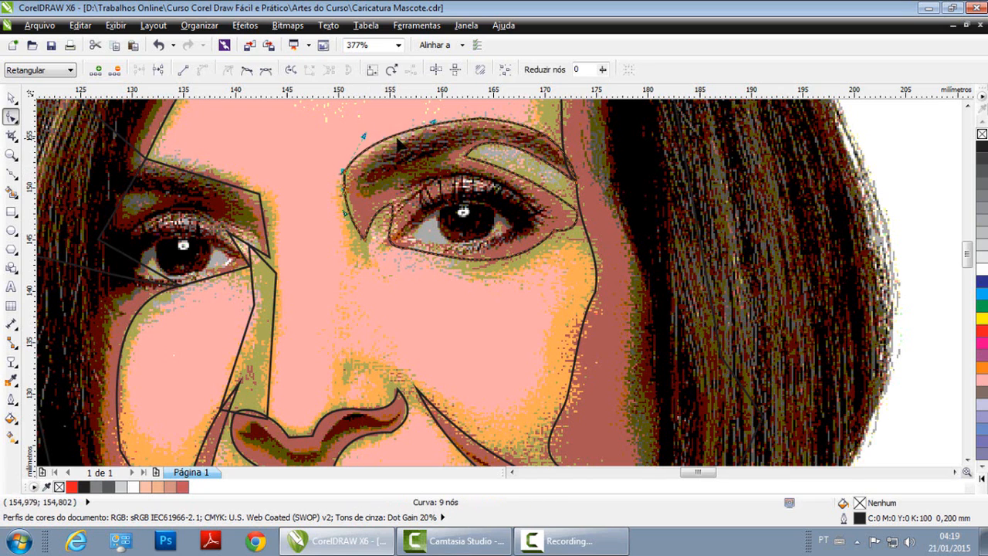
drag(433, 123, 434, 125)
drag(364, 135, 354, 143)
scroll(351, 186, up, 3)
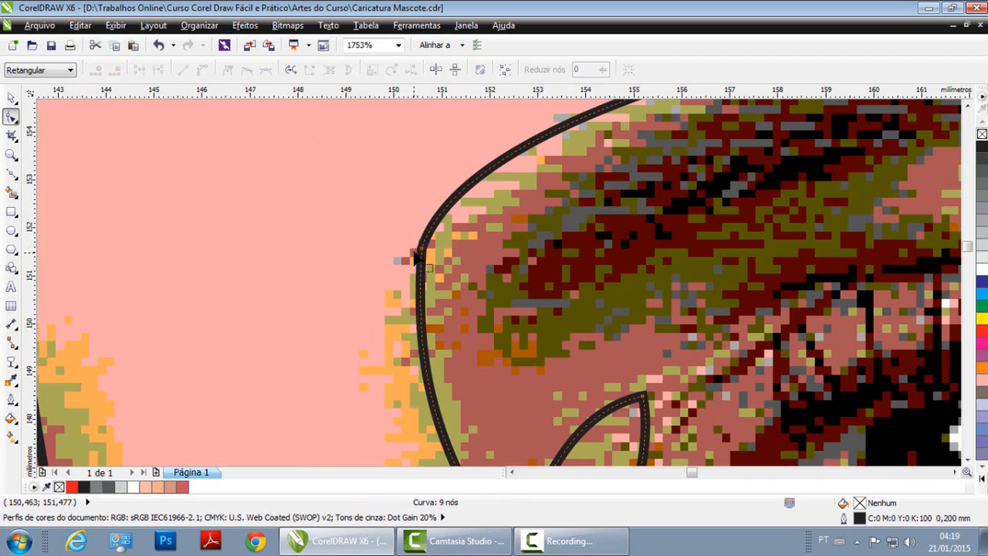
drag(423, 253, 435, 264)
scroll(435, 265, down, 3)
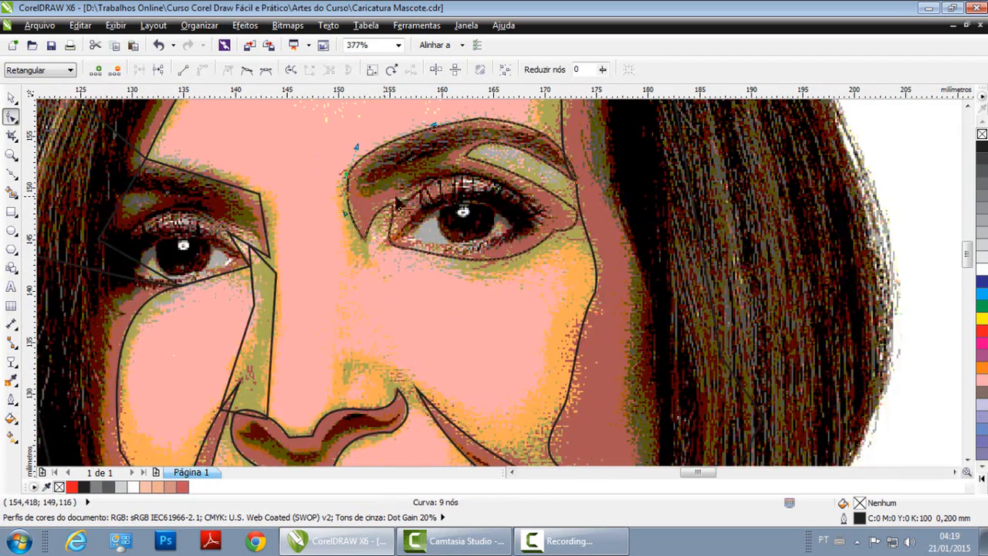
Step: Select all nodes of the left eye and eyebrow shape and convert its line segments to curves
scroll(346, 241, down, 2)
scroll(501, 224, up, 3)
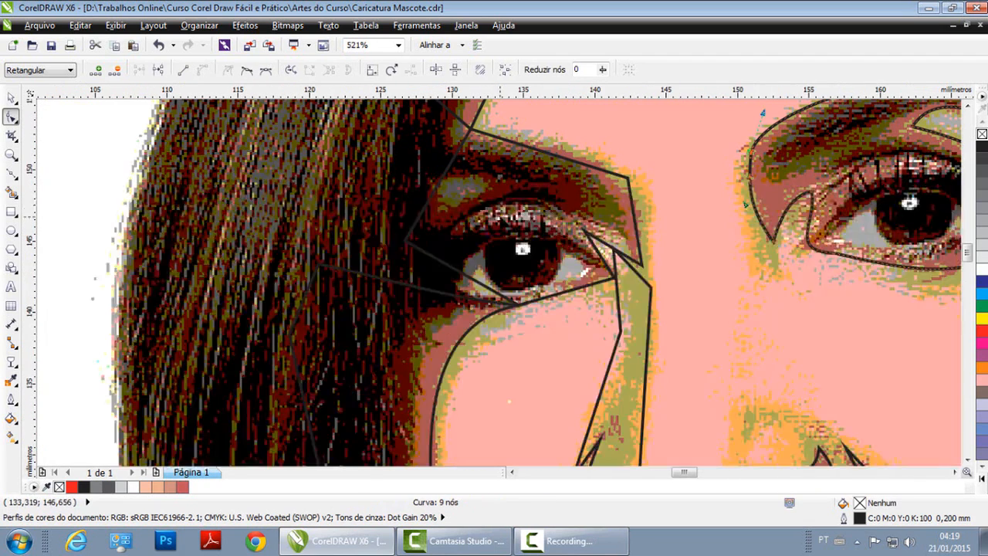
scroll(354, 168, down, 3)
scroll(504, 313, up, 2)
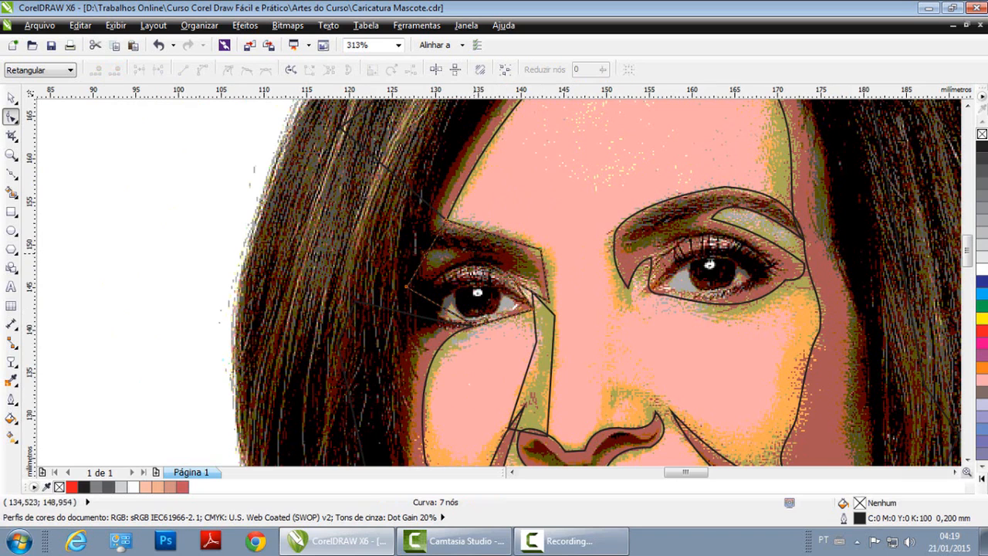
scroll(652, 349, up, 2)
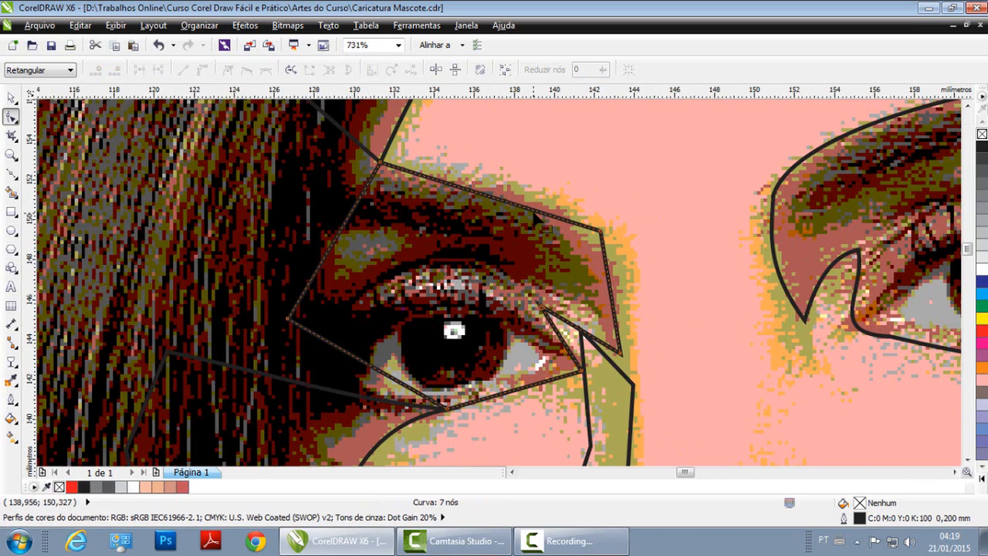
drag(538, 220, 536, 195)
key(ctrl+z)
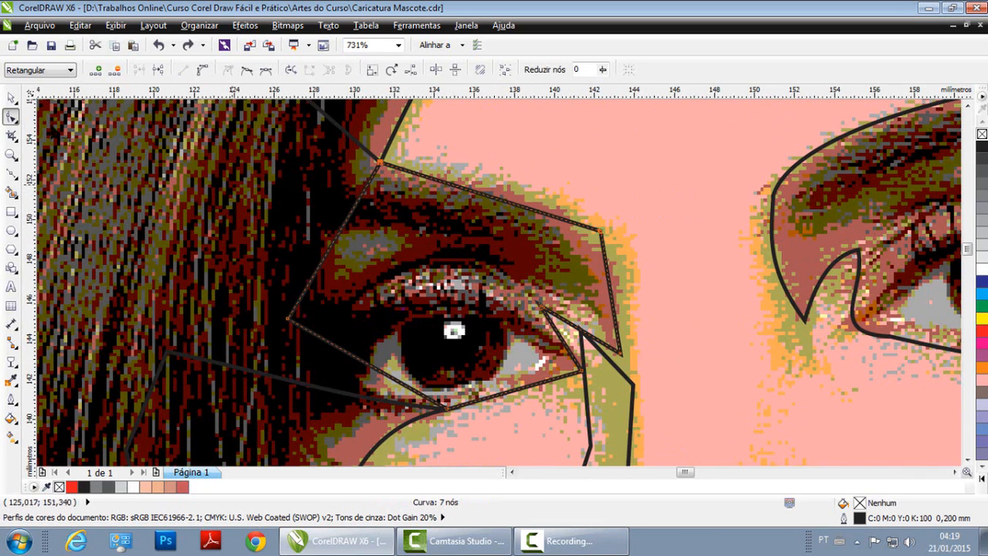
double_click(10, 116)
click(203, 70)
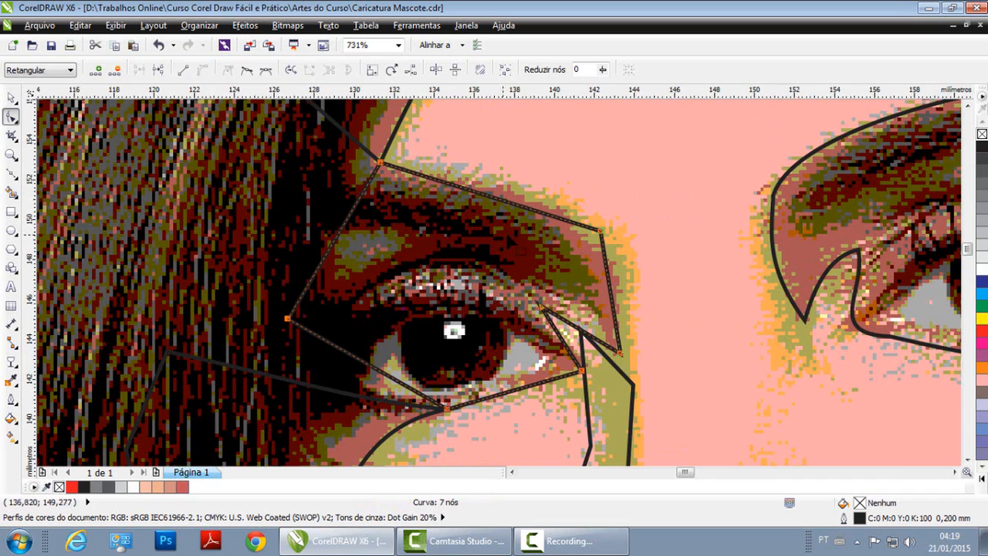
click(527, 218)
Step: Bend the left eyebrow's top and inner edges and the notch at the inner eye corner, lowering the inner brow node slightly
drag(528, 208, 528, 189)
drag(600, 231, 603, 241)
drag(607, 292, 624, 284)
drag(575, 330, 579, 310)
drag(566, 343, 571, 342)
Step: Curve the left eye shape's lower lid edge and bulge its outer side segments outward
drag(551, 380, 551, 386)
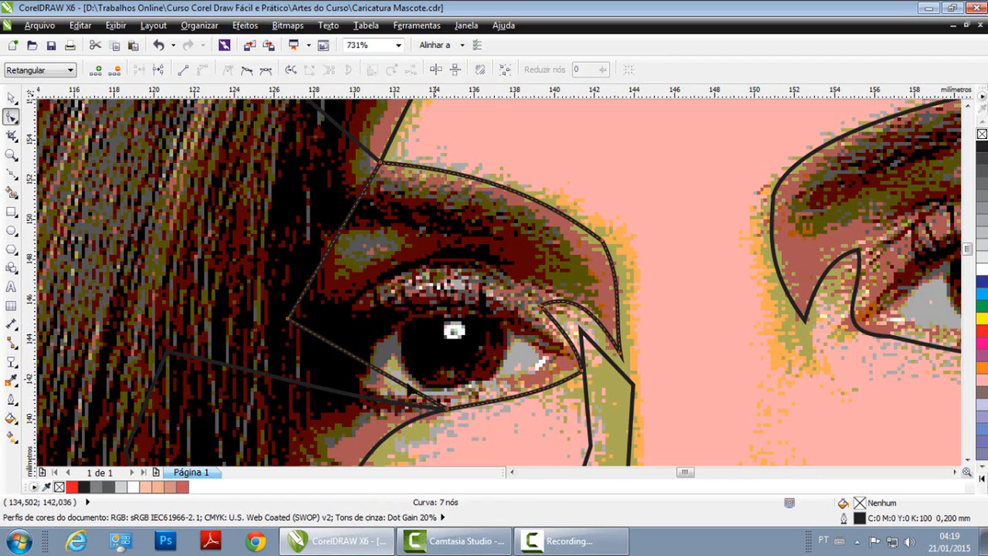
drag(380, 376, 362, 395)
drag(337, 243, 314, 237)
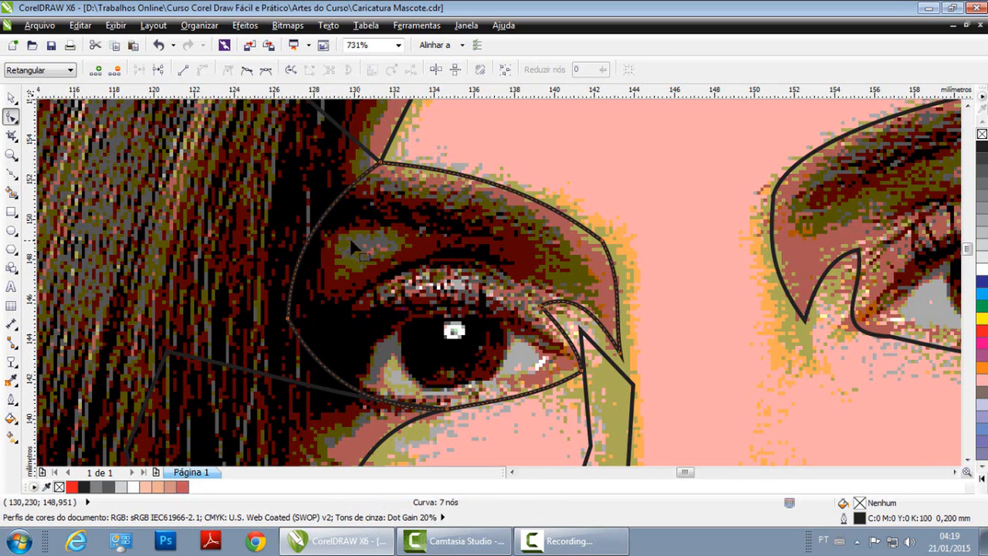
click(11, 98)
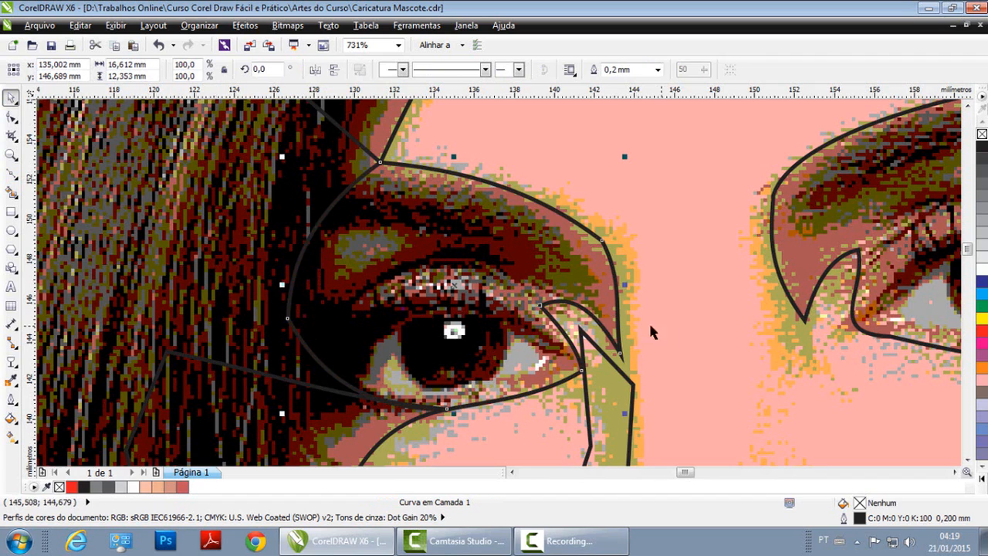
Step: Start a straight-segment outline at the left jaw and trace the neck shadow's lower edge across to the neck's right side
key(F3)
key(F3)
key(F3)
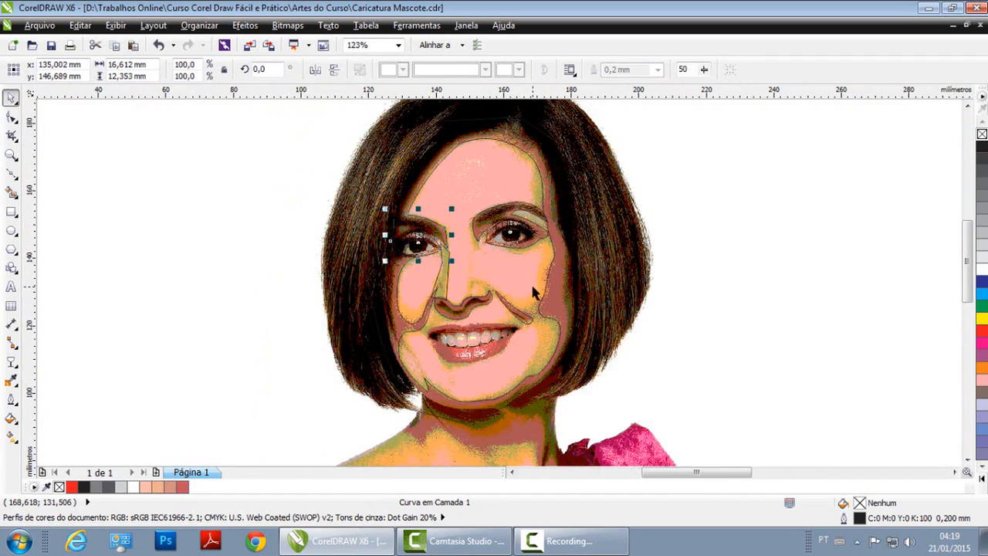
key(F2)
drag(309, 275, 433, 353)
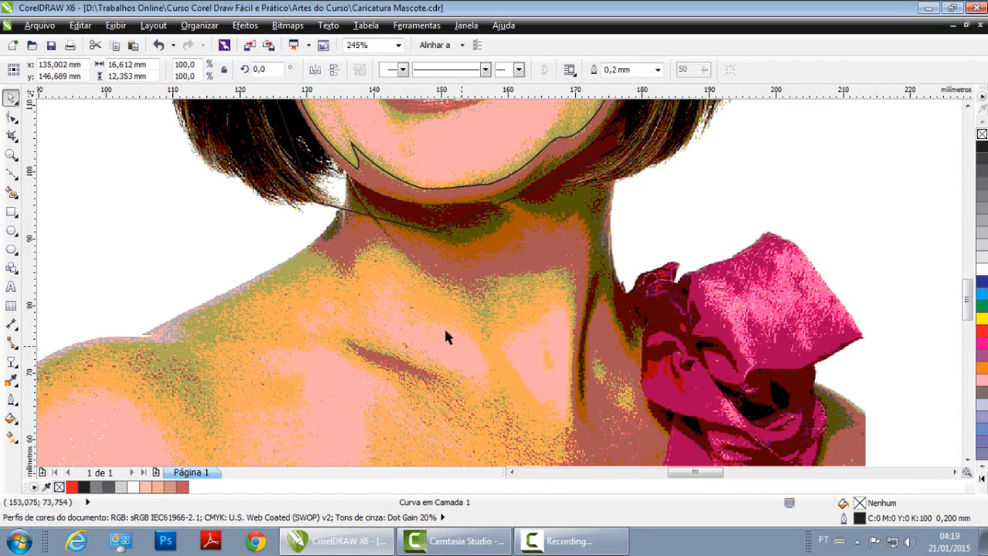
click(11, 173)
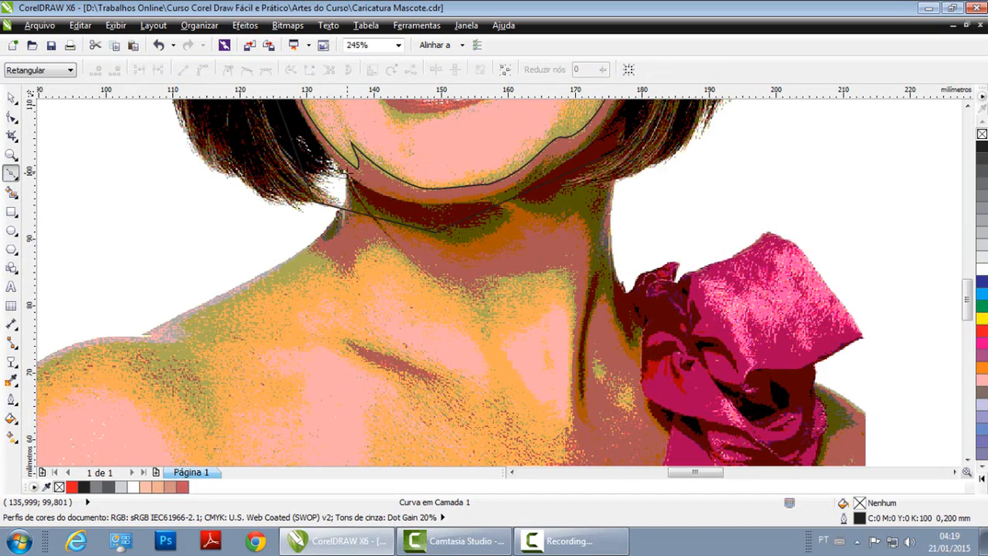
click(304, 222)
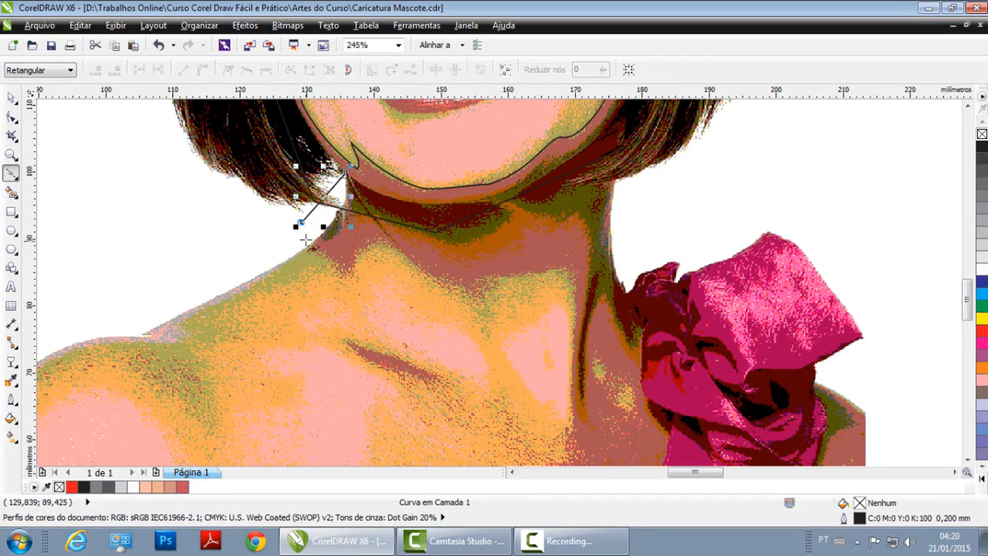
click(310, 244)
click(349, 281)
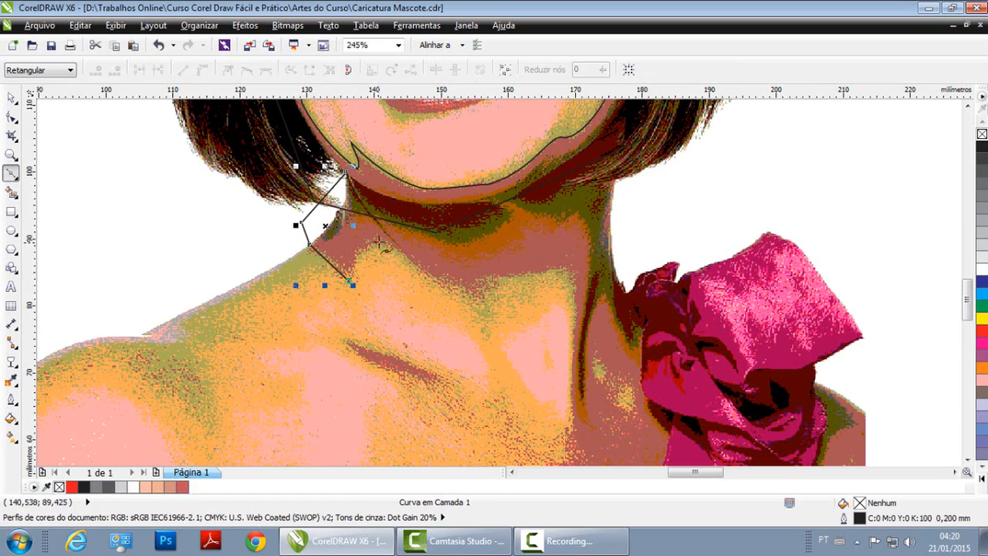
click(383, 245)
click(460, 291)
click(556, 268)
click(573, 322)
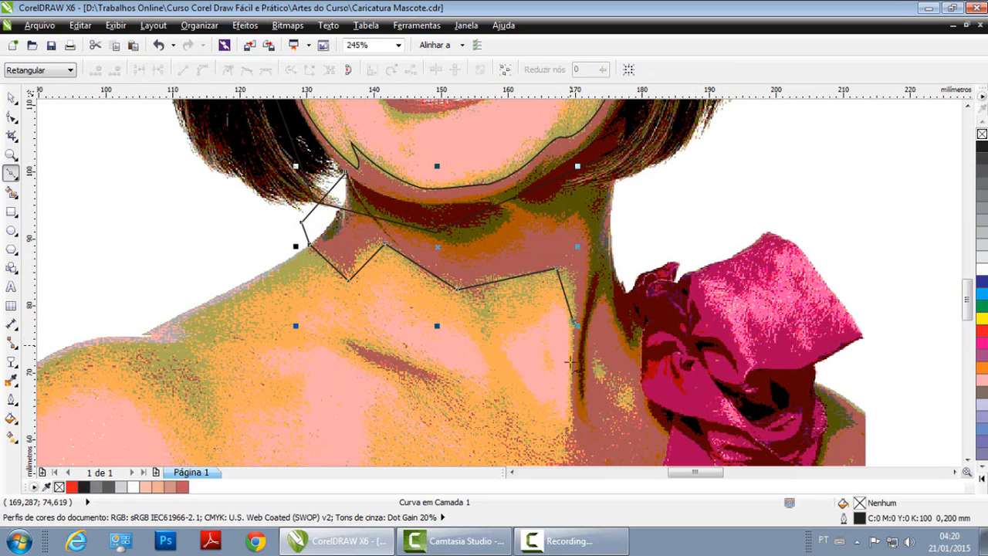
Step: Continue the neck shadow outline down the chest, around the flower and up behind the hair, closing it at the left jaw
key(F3)
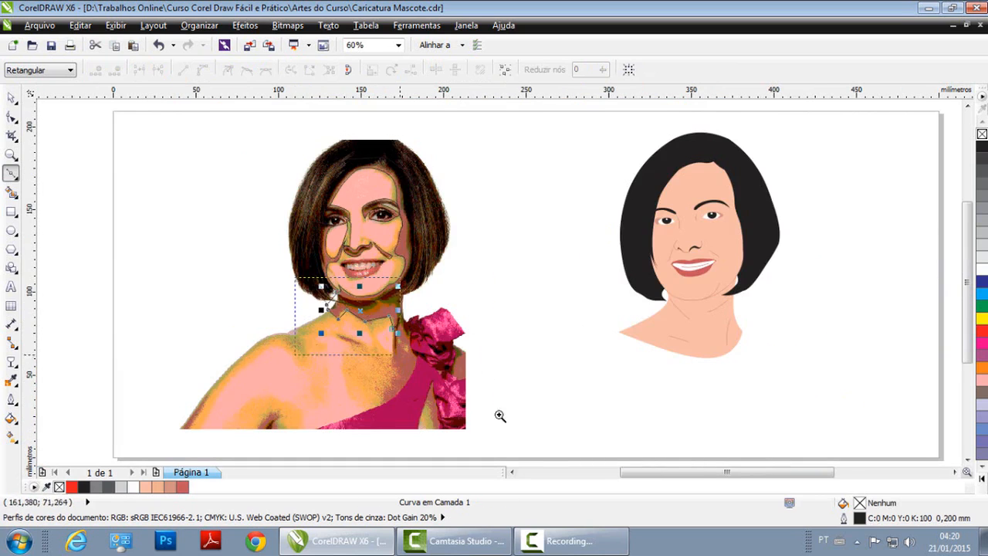
drag(500, 416, 512, 416)
click(472, 352)
click(662, 270)
click(548, 122)
click(502, 107)
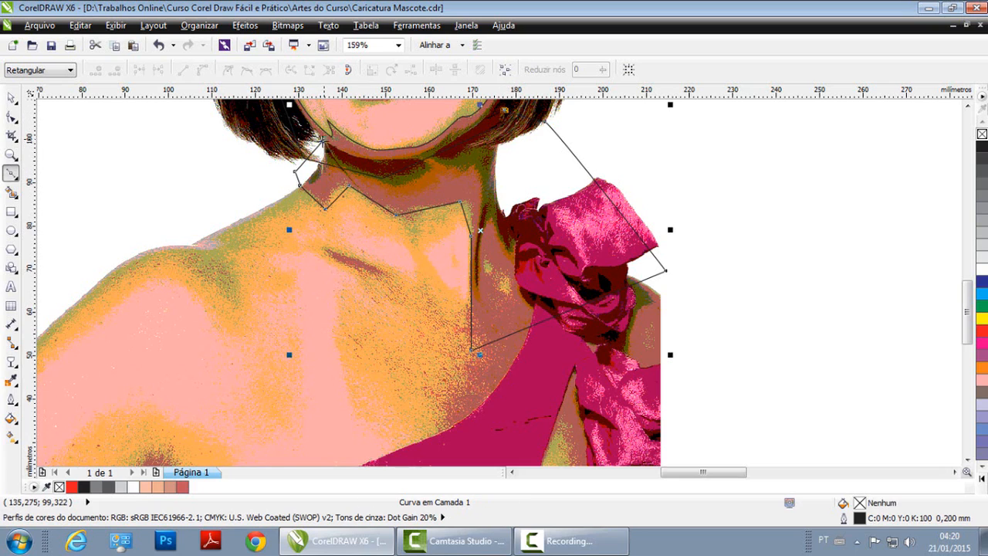
click(322, 139)
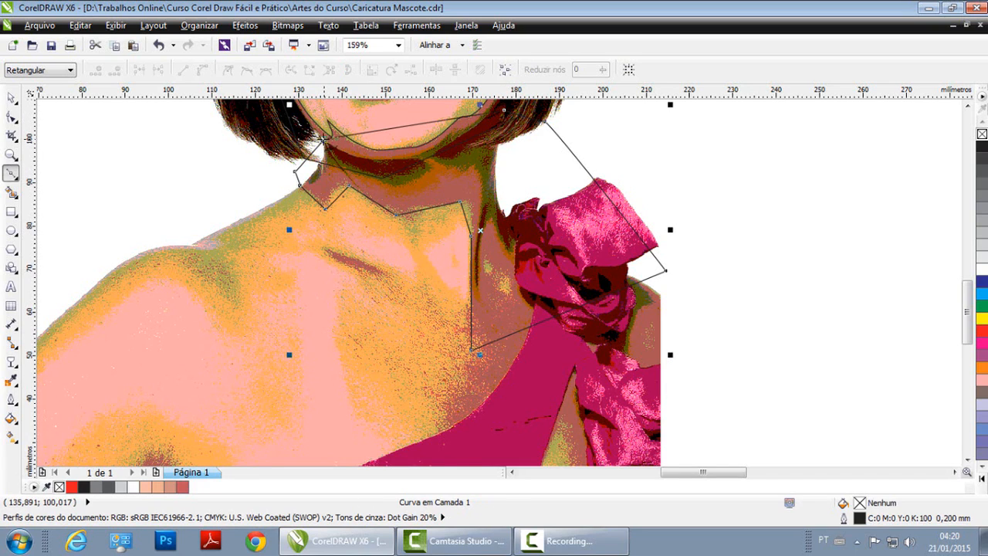
Step: Select all nodes of the neck shadow shape with the Shape tool and convert its lines to curves
click(11, 116)
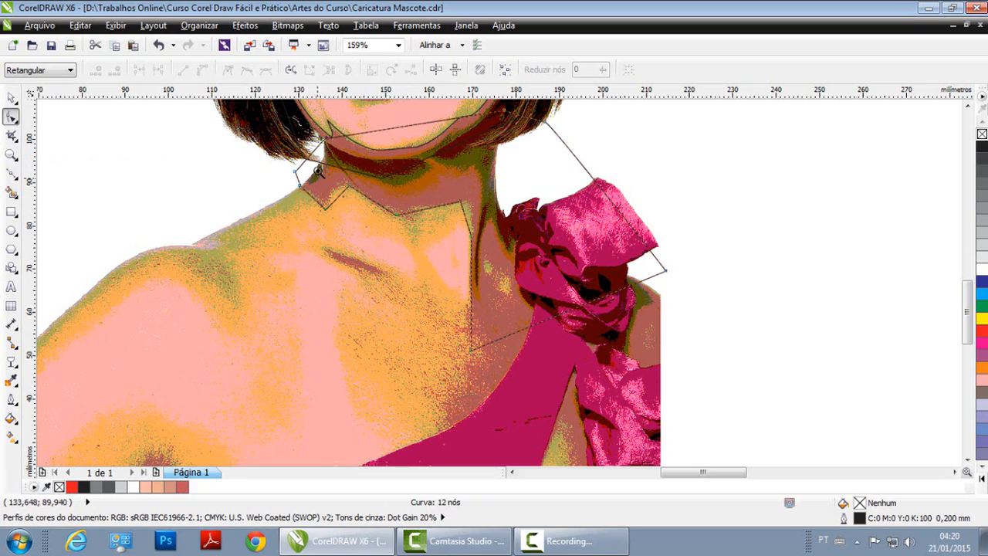
scroll(321, 182, up, 3)
scroll(362, 167, down, 3)
double_click(11, 116)
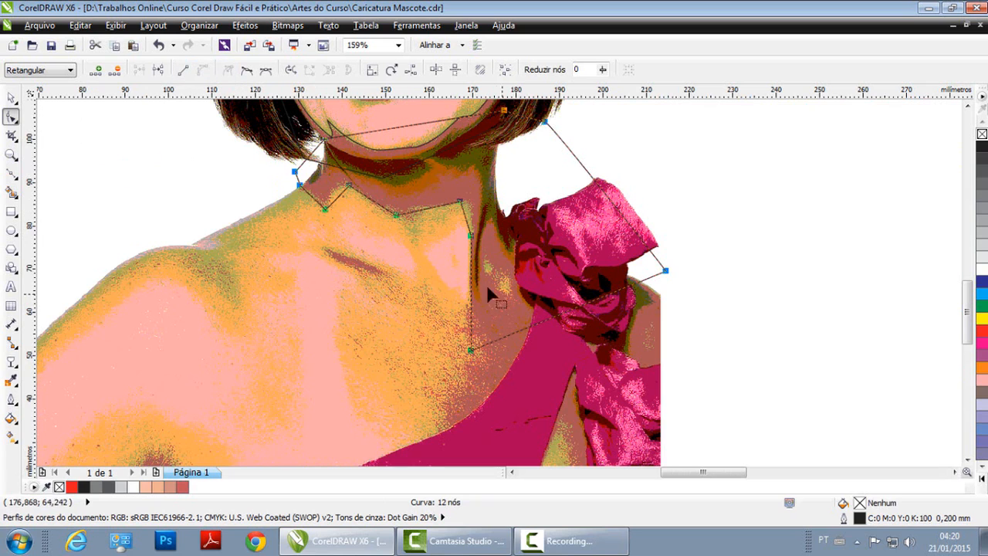
Step: Bend the neck shadow outline's lower-edge segments into arcs along the photo's neck and collarbone shading, rounding the corner on the neck's right side
click(457, 236)
click(397, 232)
drag(337, 216, 325, 199)
drag(388, 203, 387, 215)
drag(456, 244, 458, 243)
drag(525, 235, 529, 237)
drag(276, 198, 283, 200)
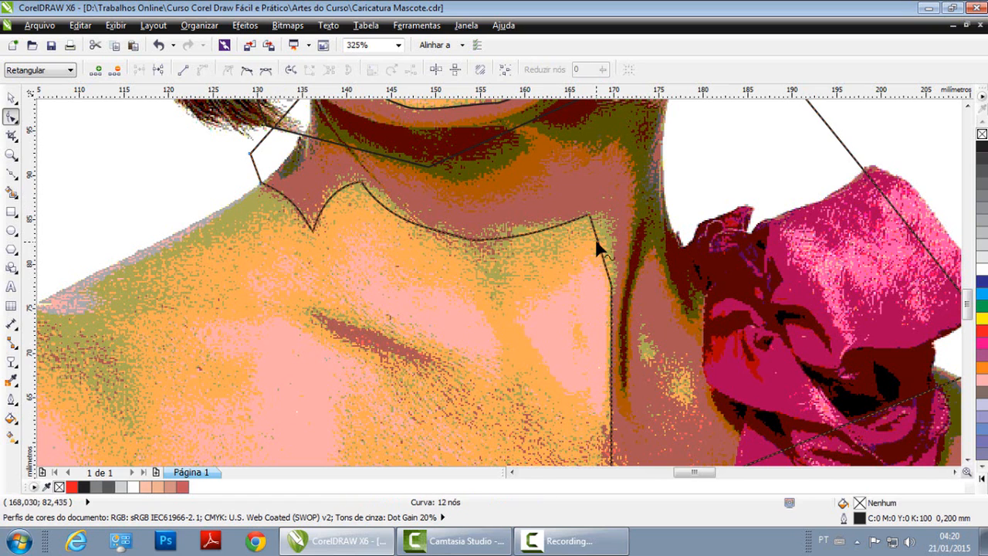
drag(600, 245, 592, 213)
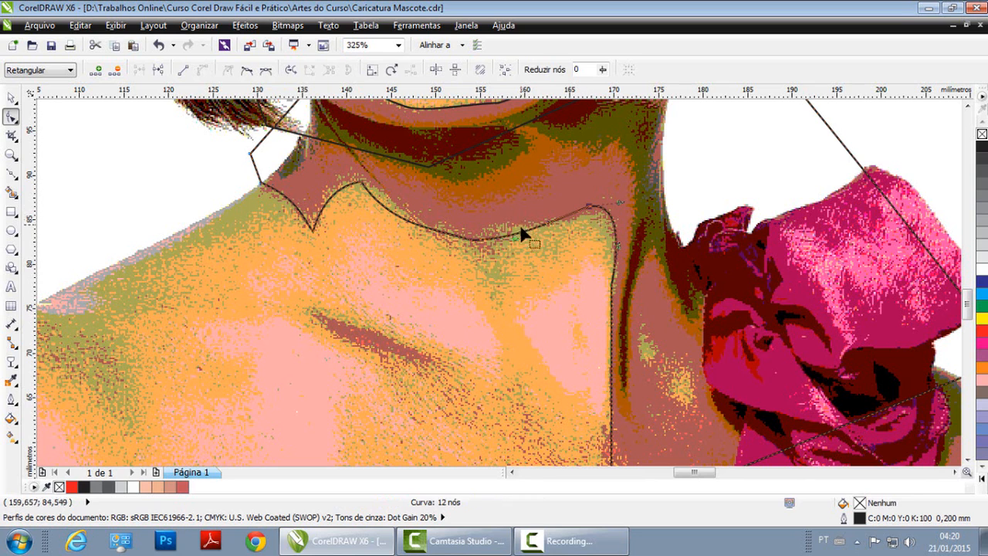
click(364, 184)
drag(364, 175, 365, 172)
scroll(541, 277, down, 2)
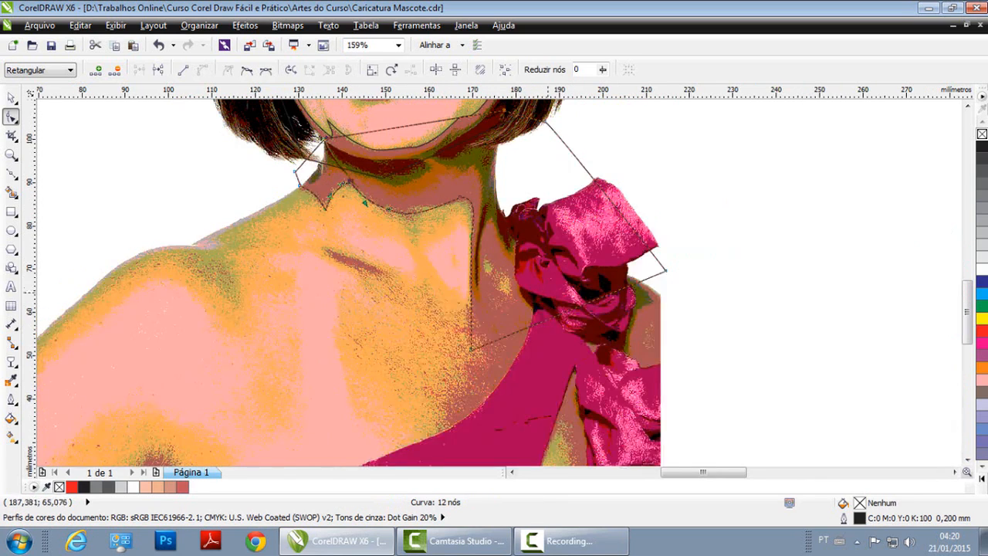
Step: Curve the neck shadow's long vertical chest edge slightly outward and bow its bottom edge downward toward the flower
scroll(482, 332, up, 3)
click(448, 385)
drag(448, 191, 431, 192)
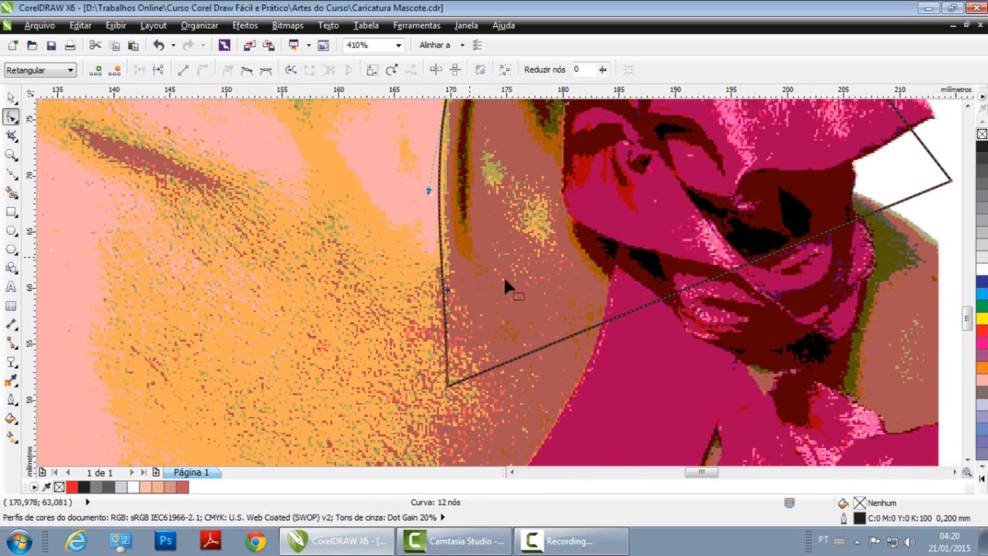
drag(626, 313, 613, 339)
scroll(560, 298, up, 1)
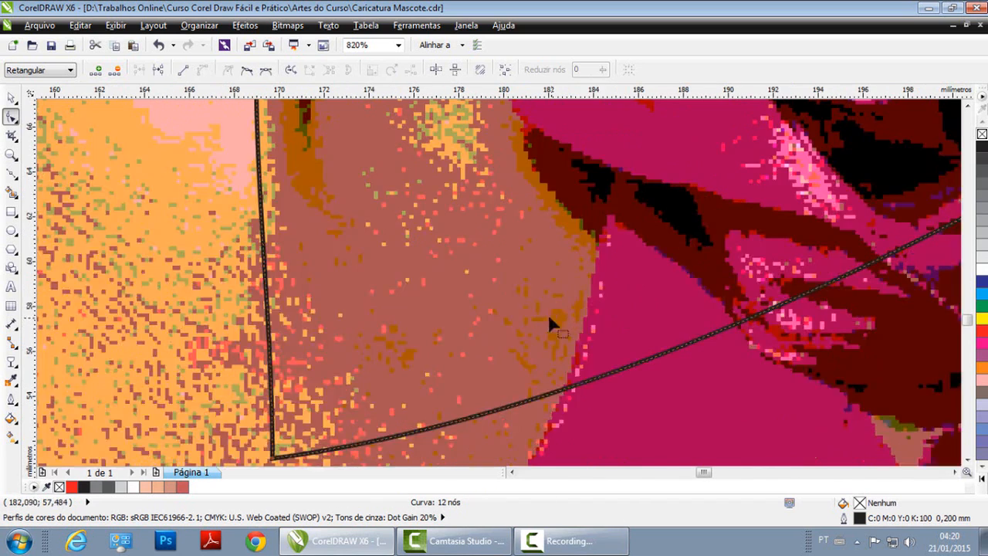
scroll(499, 274, down, 1)
scroll(502, 250, down, 4)
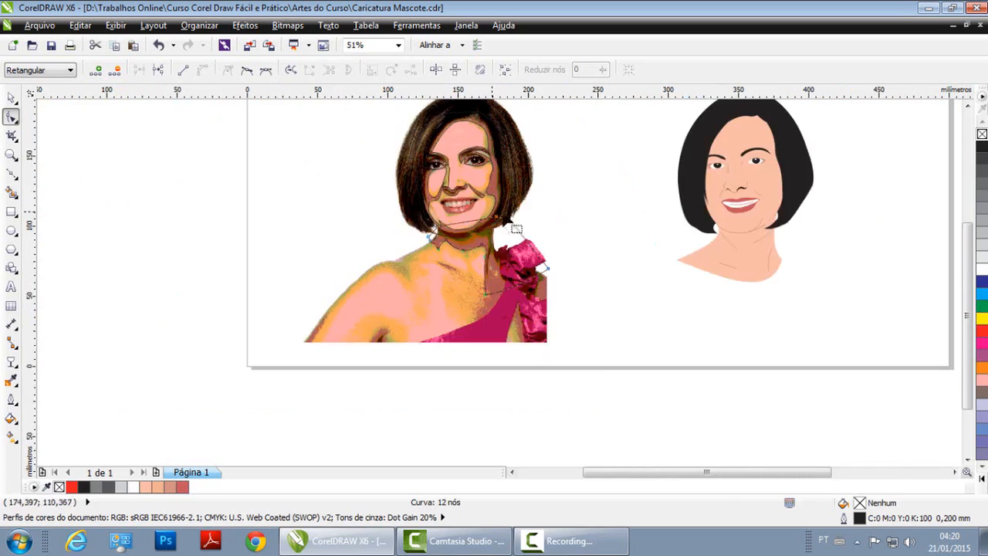
click(14, 99)
scroll(584, 254, down, 1)
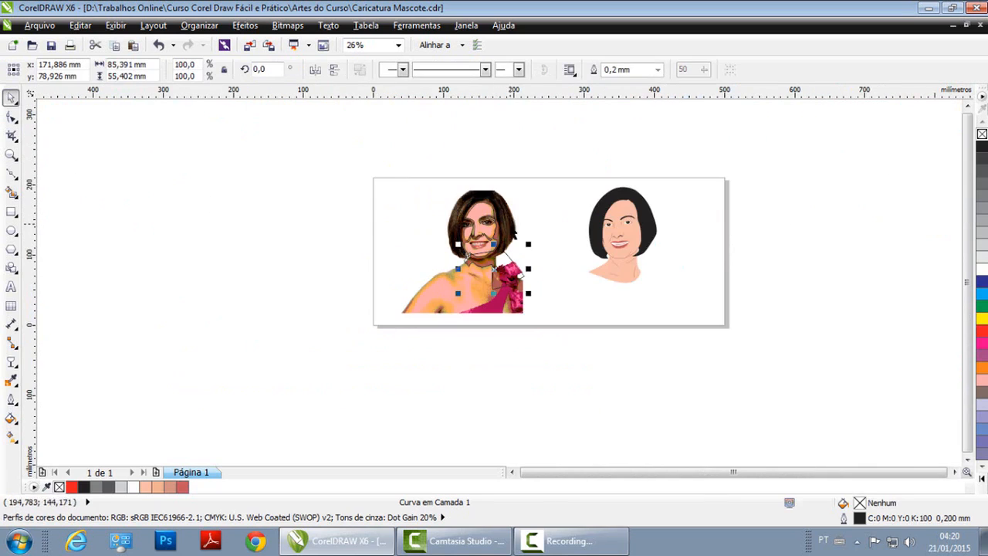
scroll(639, 304, up, 1)
drag(307, 199, 713, 526)
drag(442, 368, 254, 370)
key(ctrl+z)
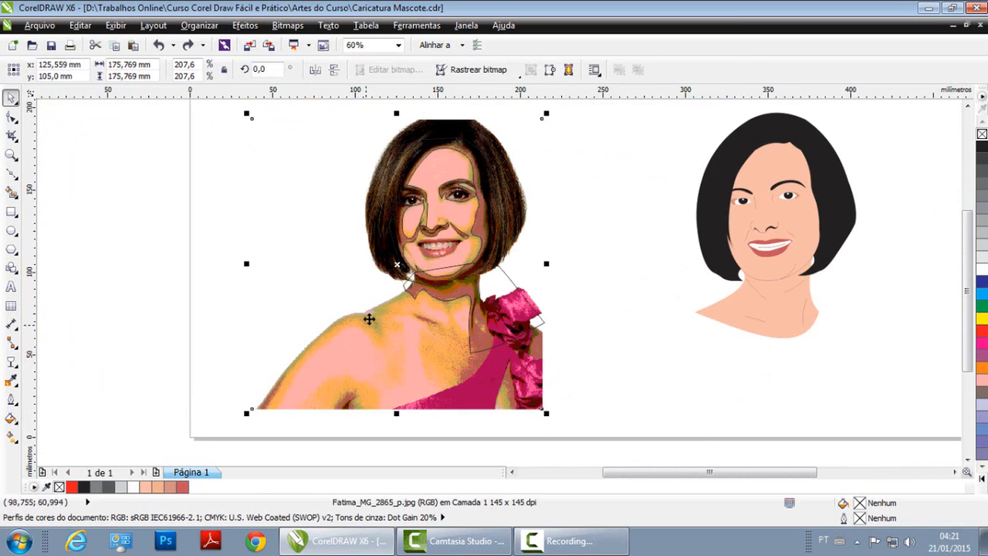
click(568, 240)
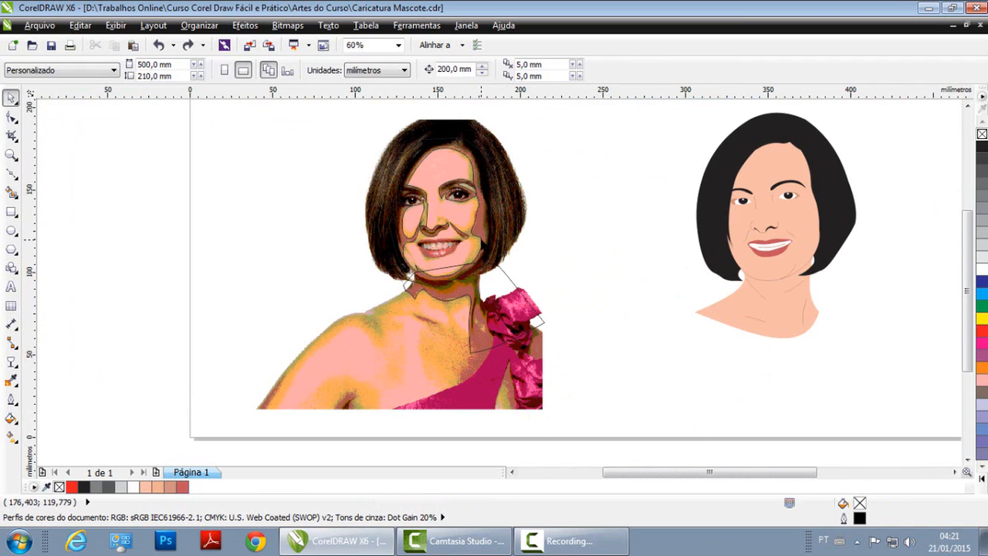
Step: Sample the reddish brown RGB 170, 85, 85 from the photo's cheek shadow, save the drawing and fill the face shadow outline with that colour
key(z)
drag(362, 133, 598, 409)
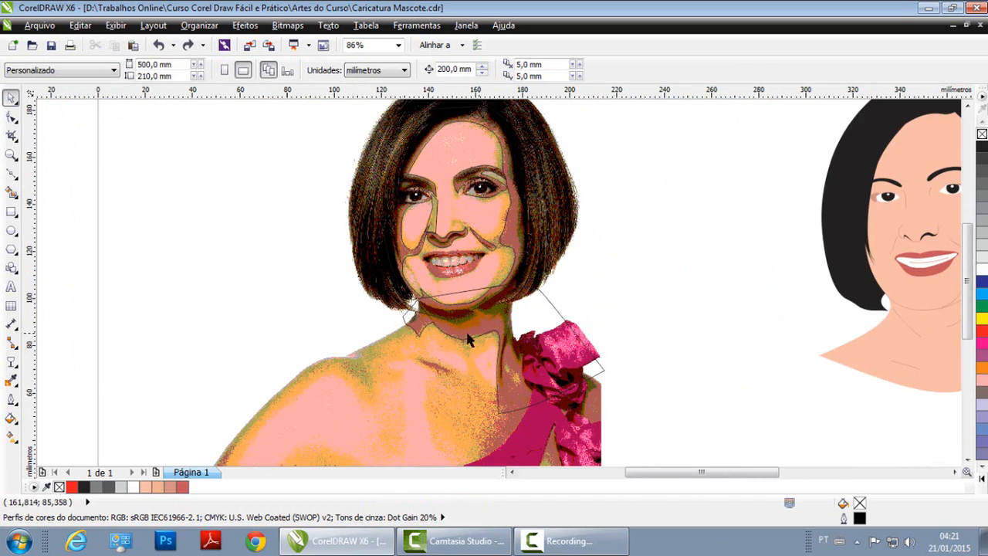
click(11, 382)
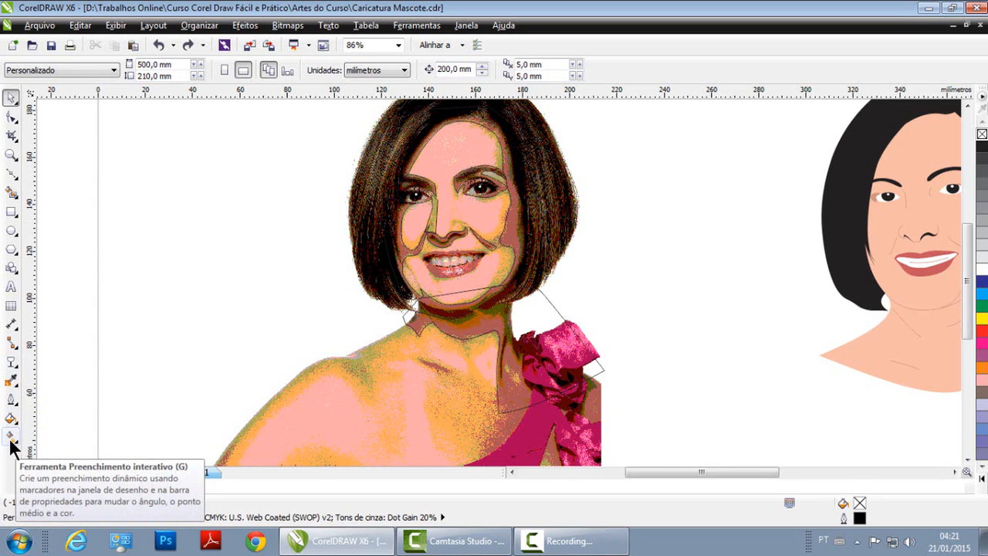
click(10, 380)
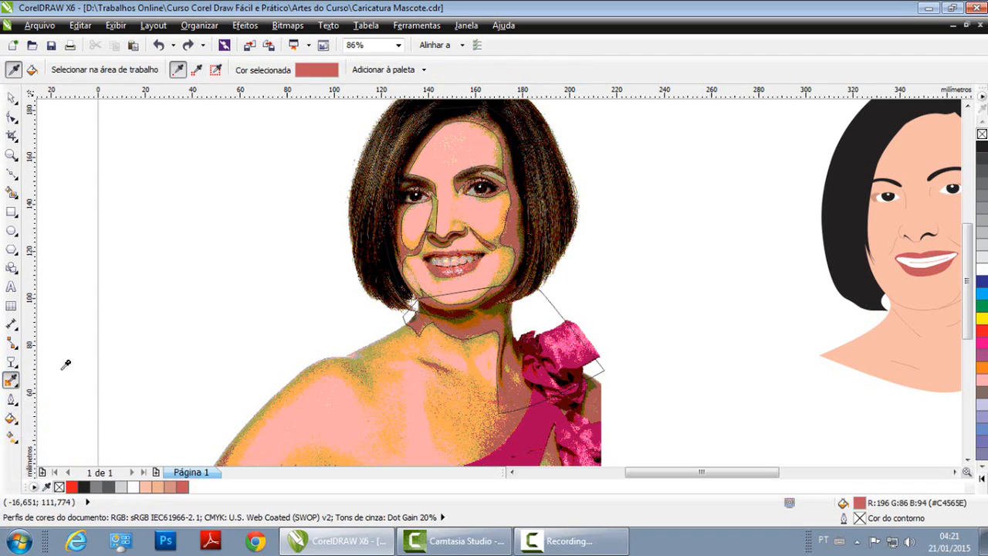
click(515, 236)
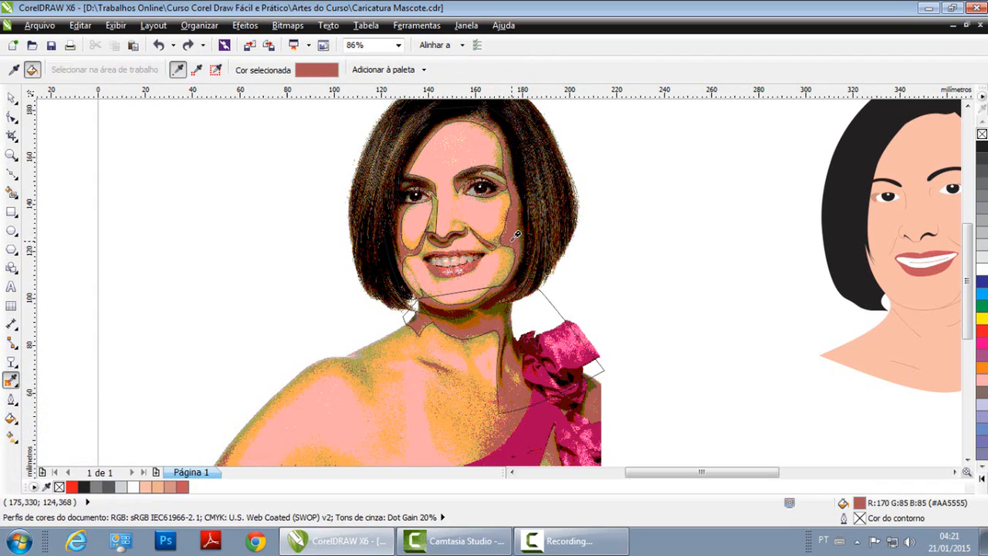
click(51, 44)
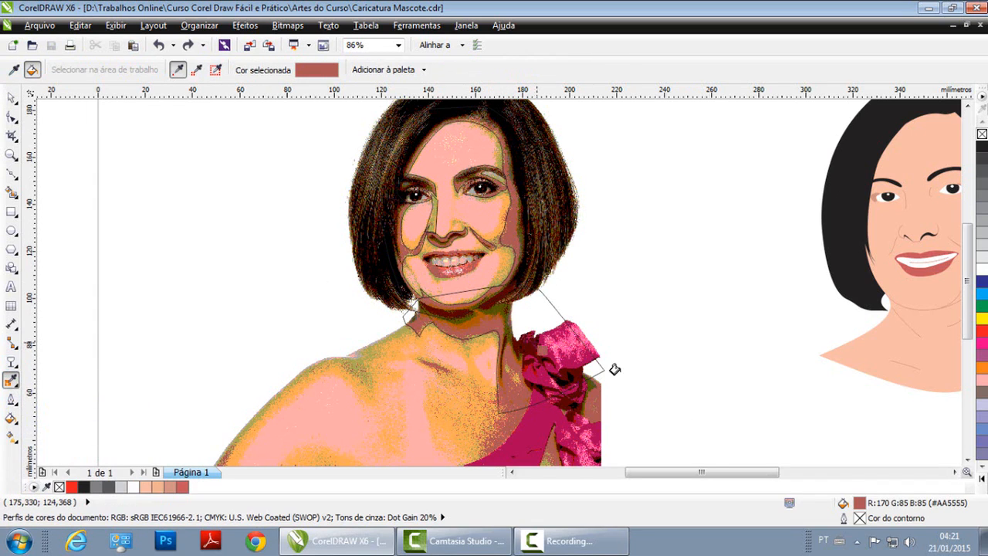
click(503, 223)
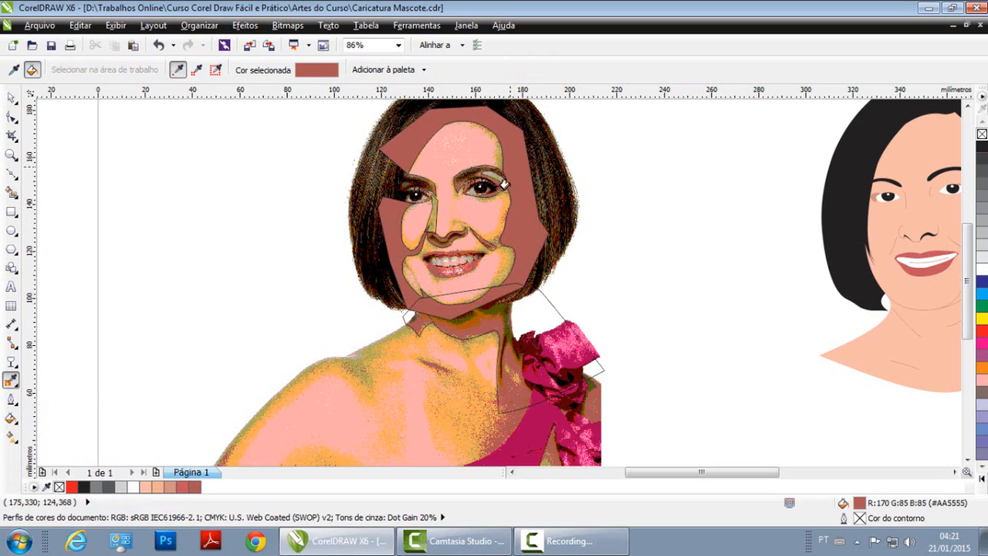
Step: Copy the RGB 210, 145, 130 fill from the caricature's smile-line shape beside the mouth onto the face shadow shape over the photo
click(9, 99)
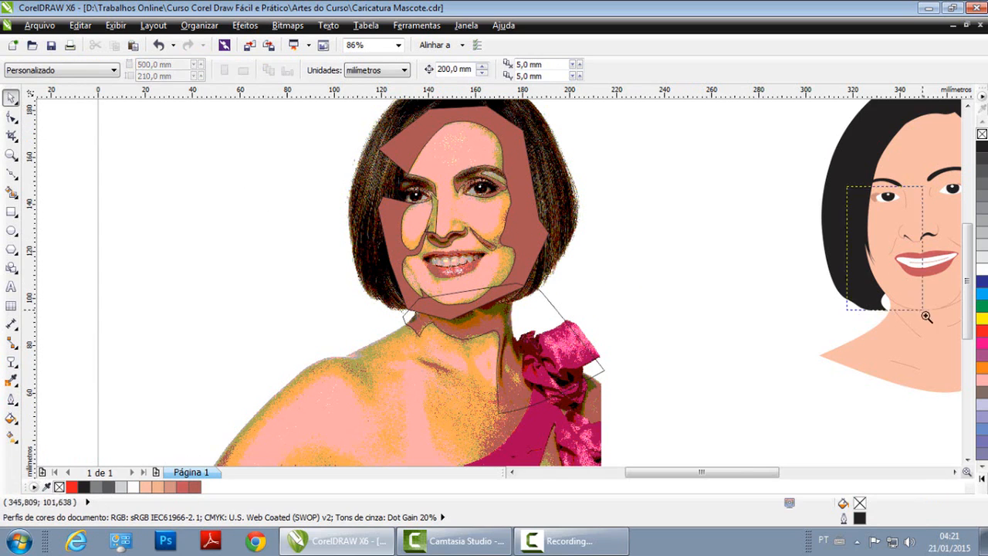
scroll(950, 245, up, 3)
scroll(693, 354, down, 4)
key(F2)
drag(672, 140, 812, 327)
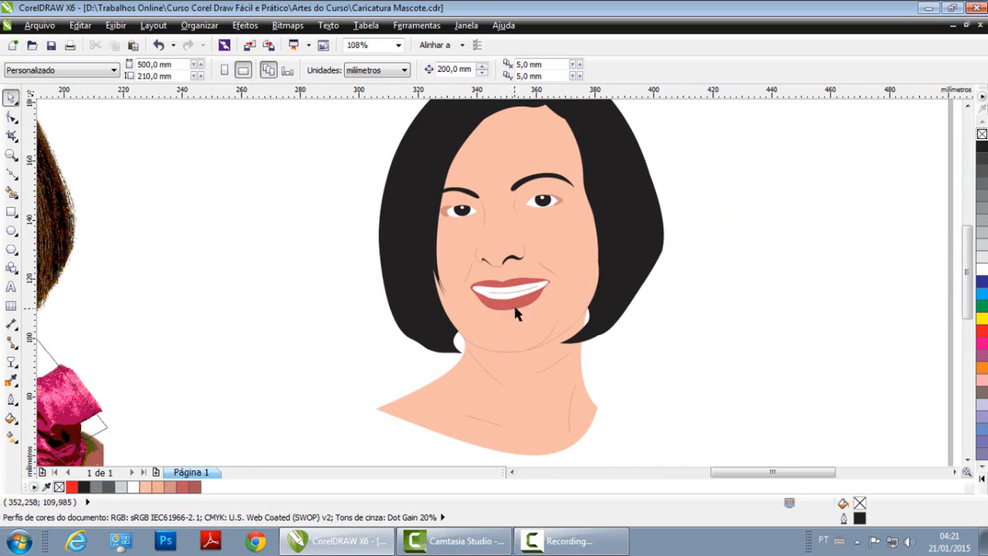
click(513, 473)
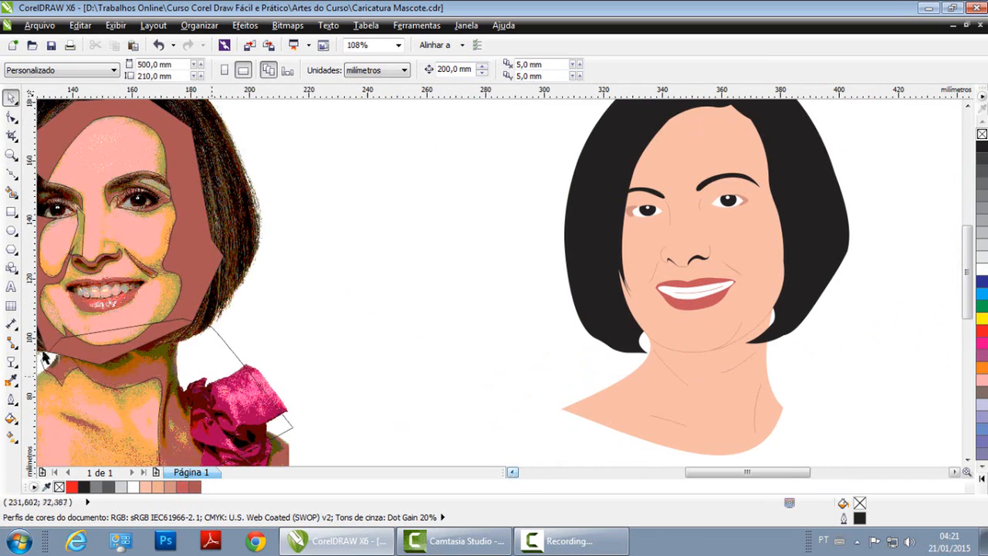
click(11, 380)
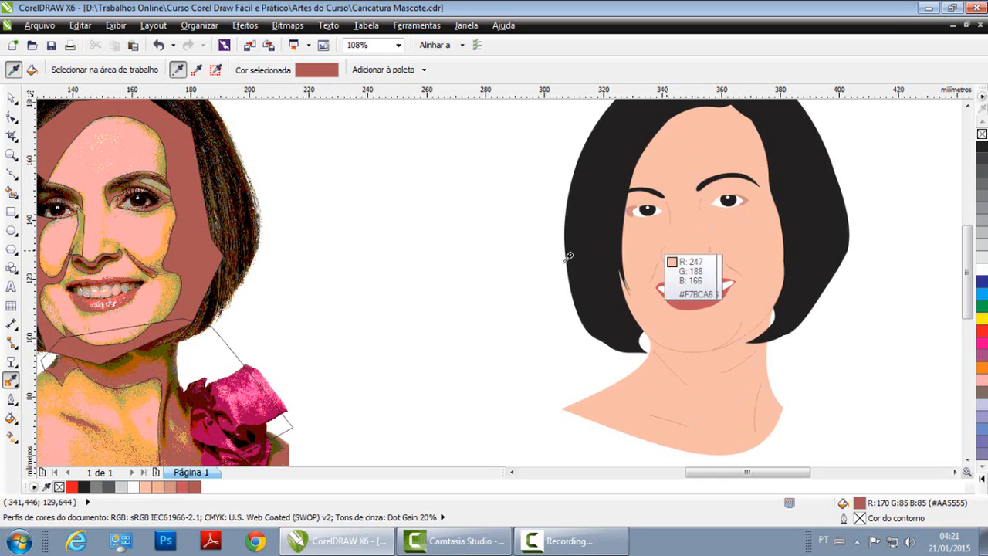
click(11, 98)
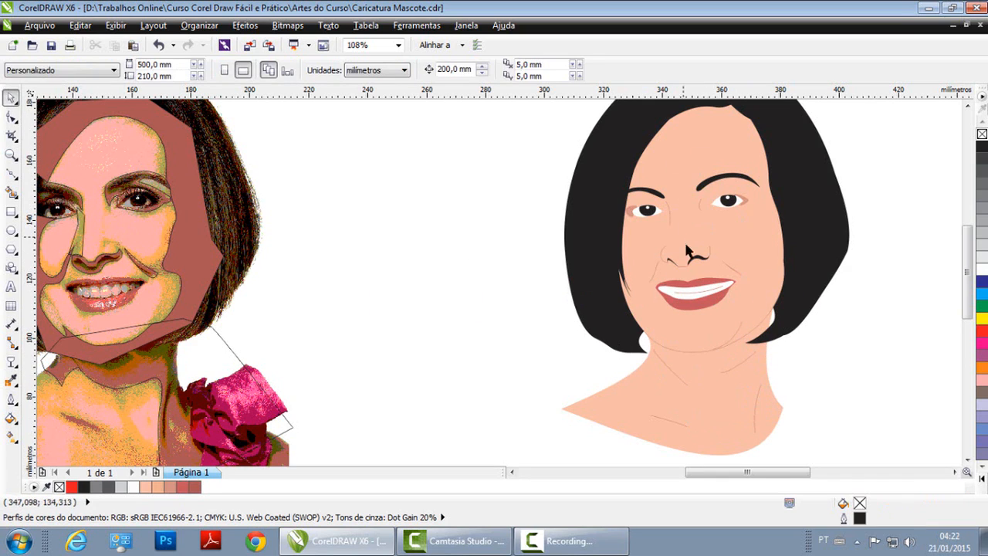
click(731, 275)
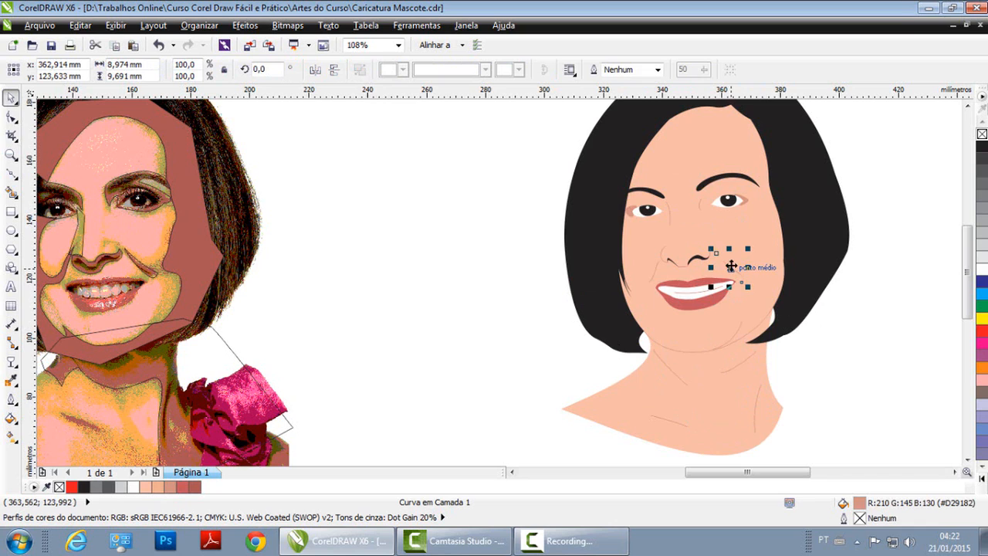
drag(859, 502, 240, 306)
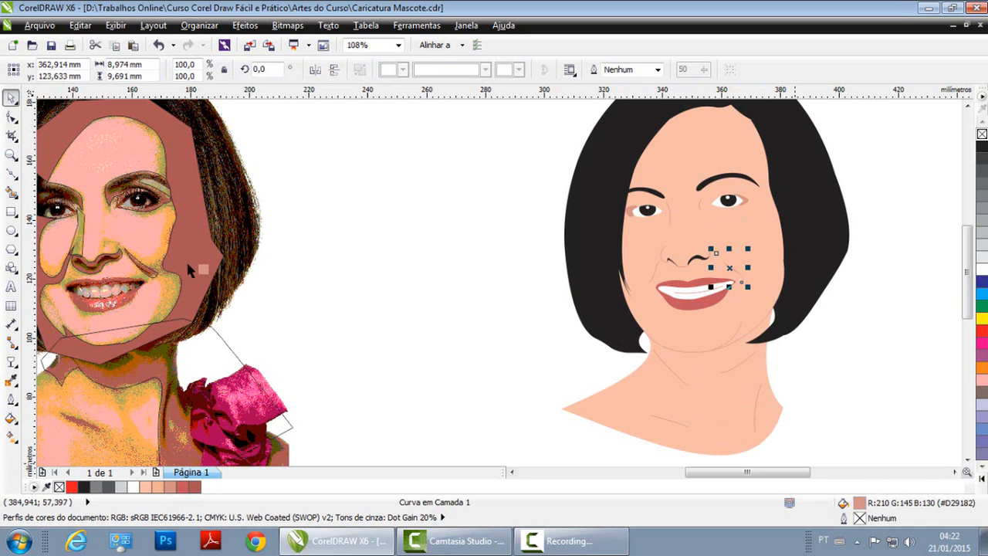
drag(187, 270, 188, 270)
Step: Apply the same RGB 210, 145, 130 fill to all seven traced shadow shapes over the photo and remove their outlines
scroll(326, 319, down, 2)
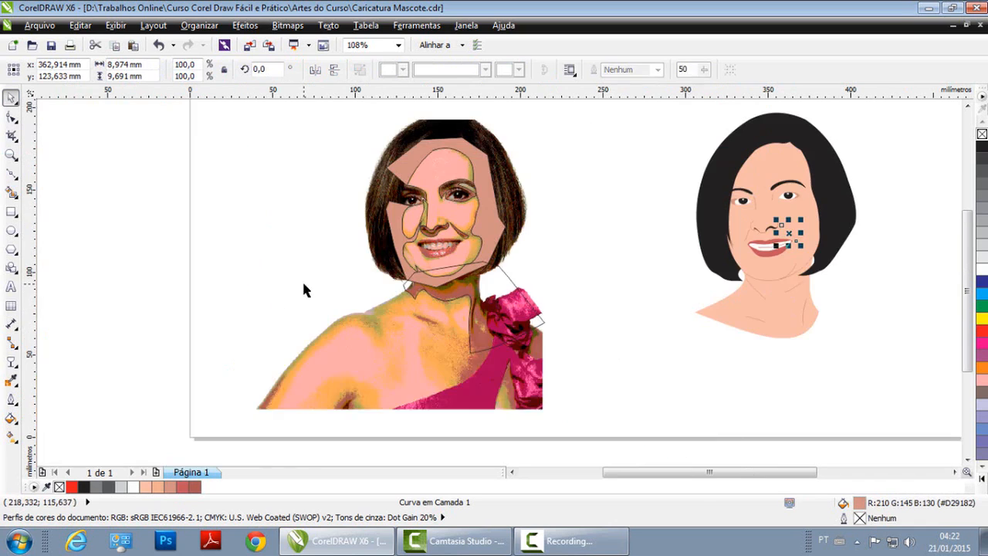
drag(196, 110, 599, 390)
key(ctrl+r)
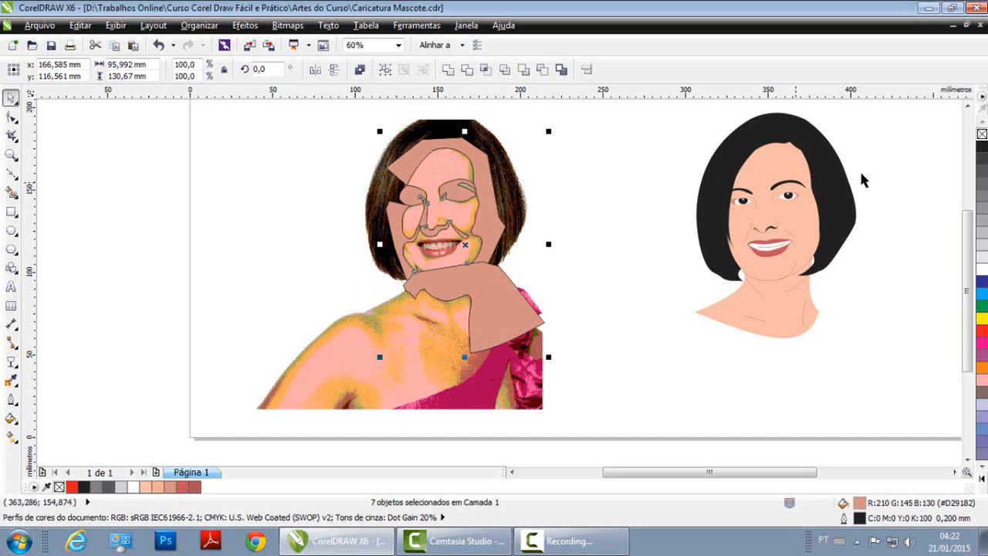
right_click(981, 134)
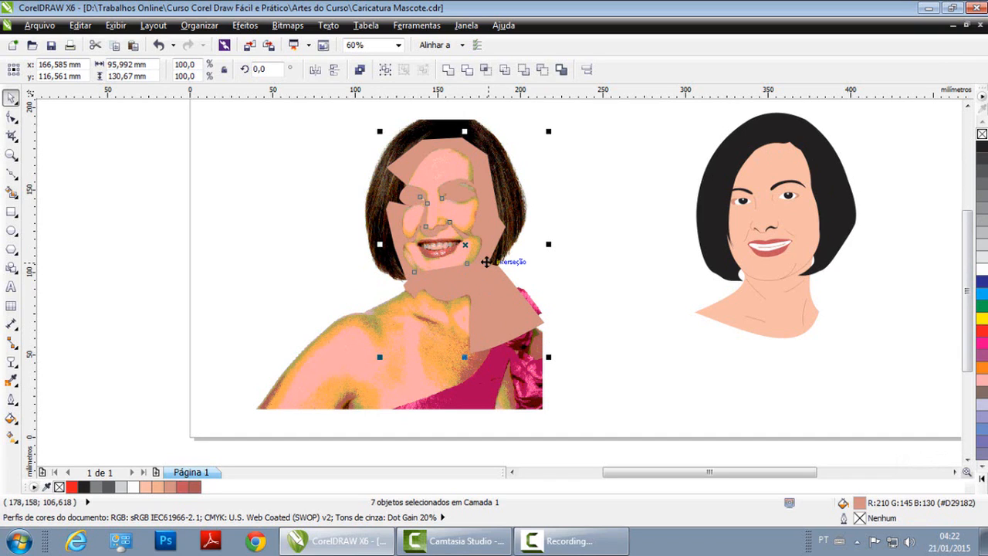
Step: Group the seven shadow shapes and move the group 200 mm horizontally from the photo onto the caricature
key(ctrl+g)
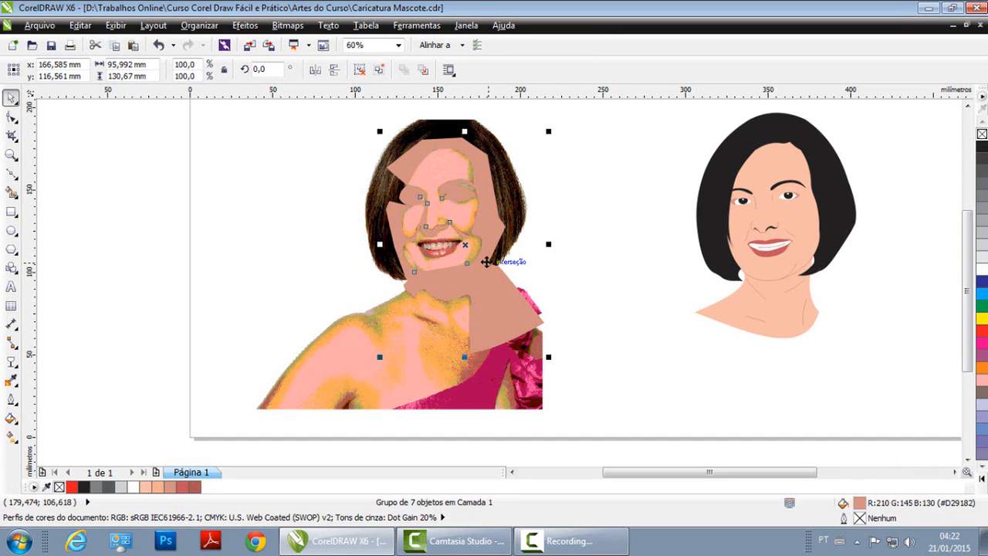
drag(486, 263, 817, 262)
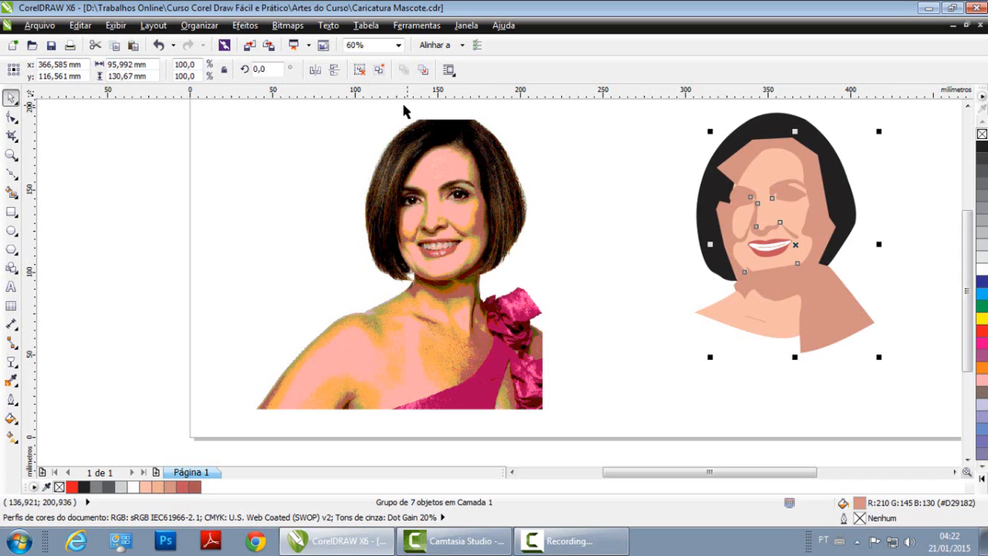
Step: Bring the caricature's hair, eyes, eyebrows, nose and mouth in front of the shading group
click(770, 125)
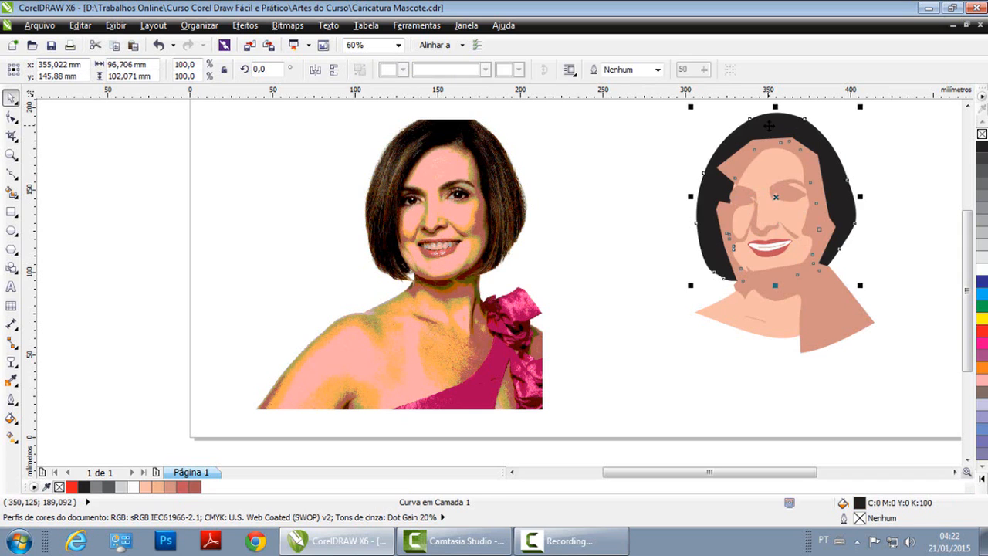
key(shift+Page_Down)
drag(639, 160, 855, 211)
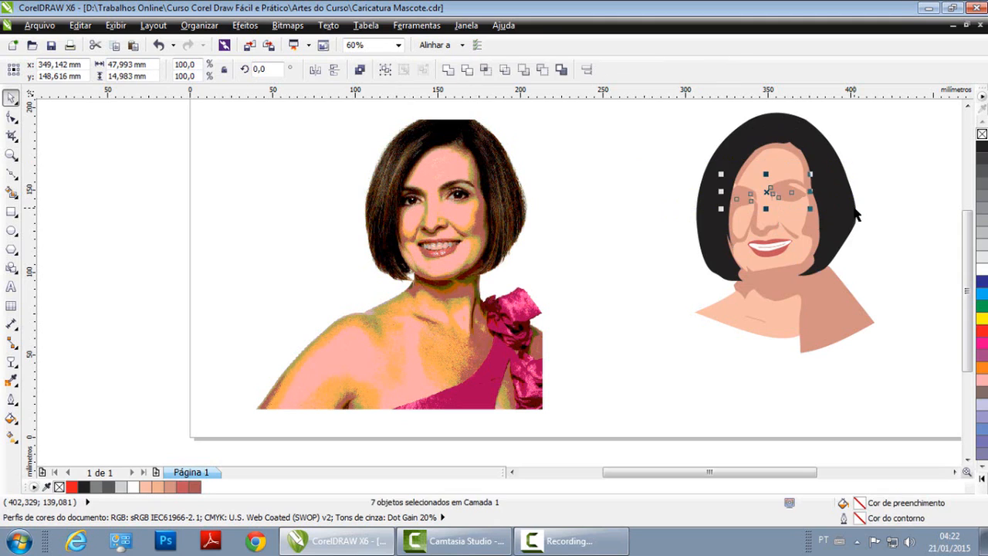
drag(654, 200, 881, 291)
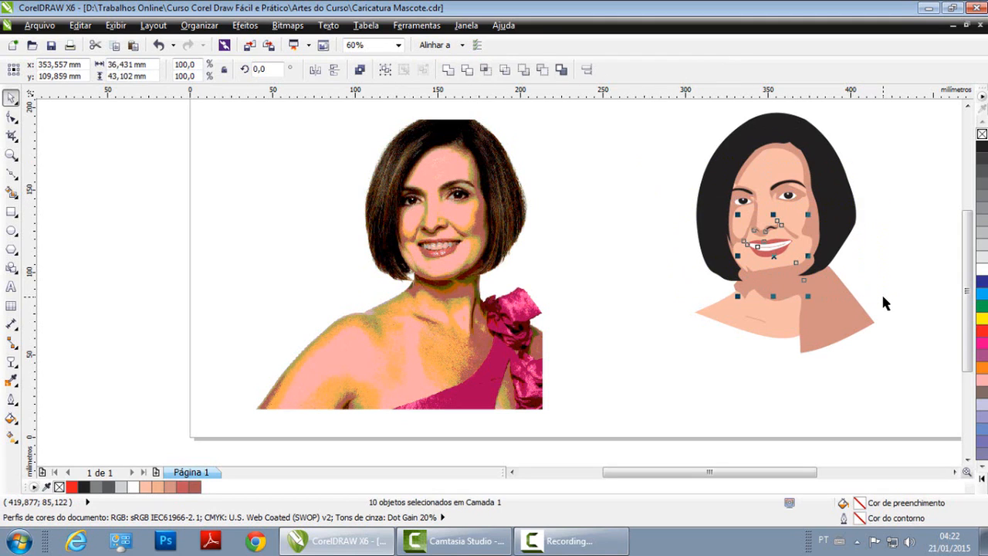
click(802, 311)
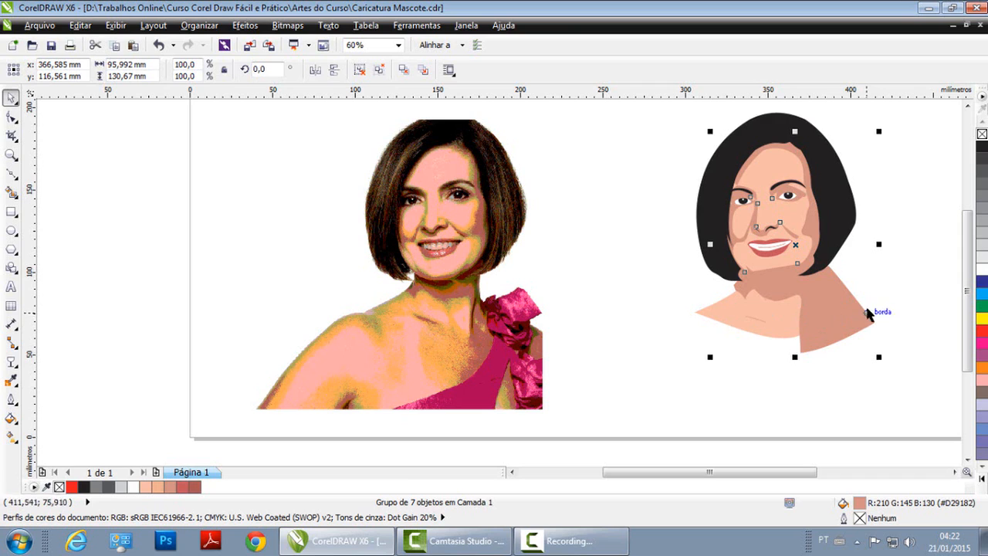
click(872, 292)
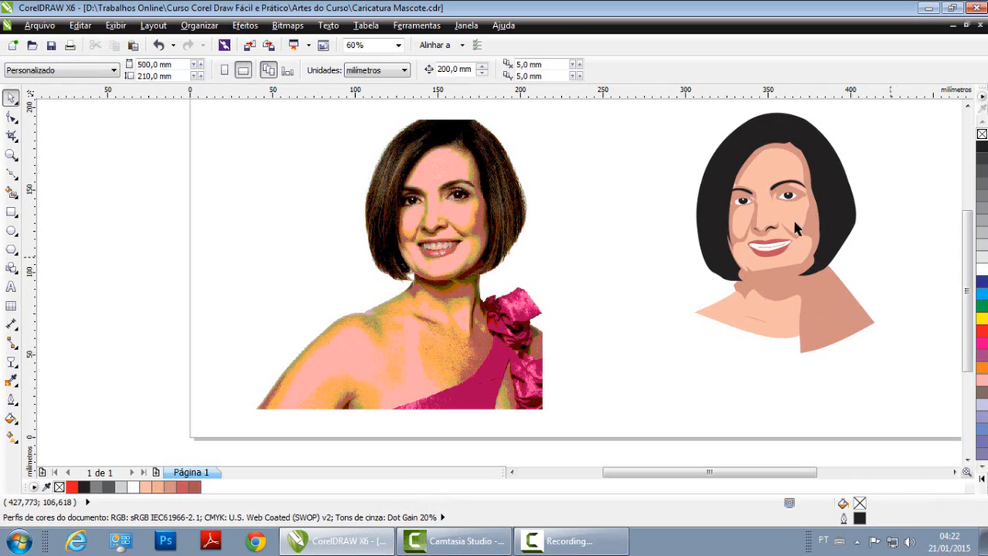
Step: Group the caricature's eyes, eyebrows, nose, mouth and fine face and neck lines into one object
drag(656, 156, 847, 337)
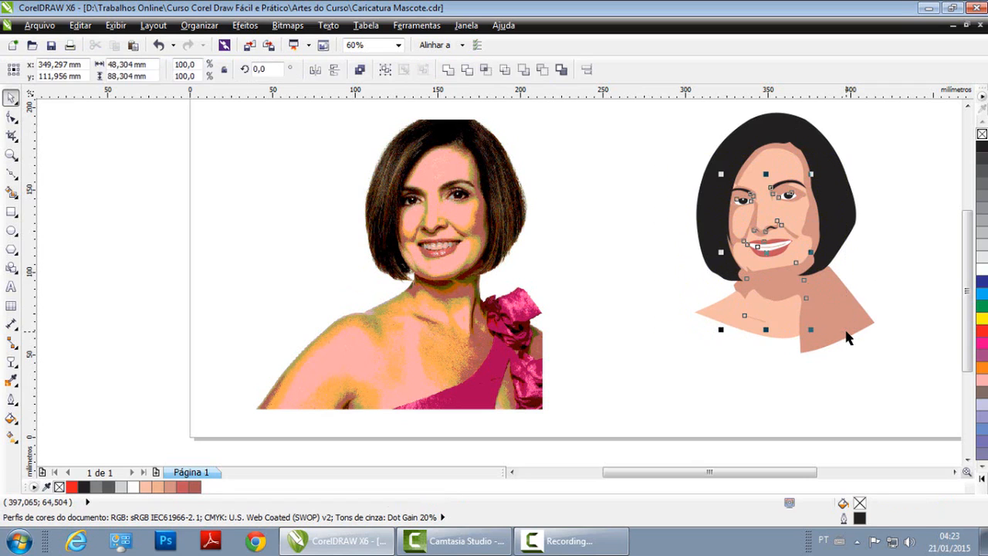
key(ctrl+g)
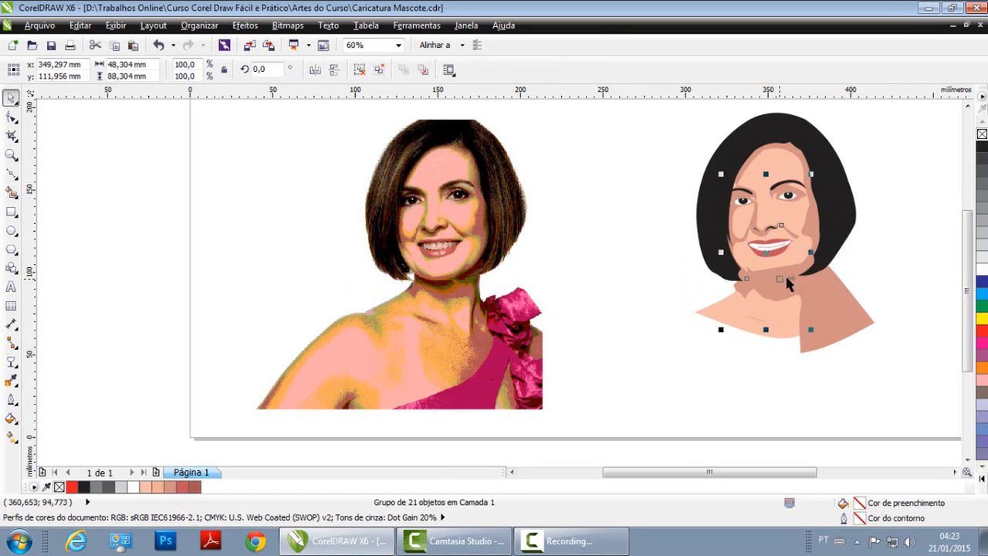
Step: Ungroup the shading group of seven shadow shapes on the caricature
click(864, 281)
right_click(829, 317)
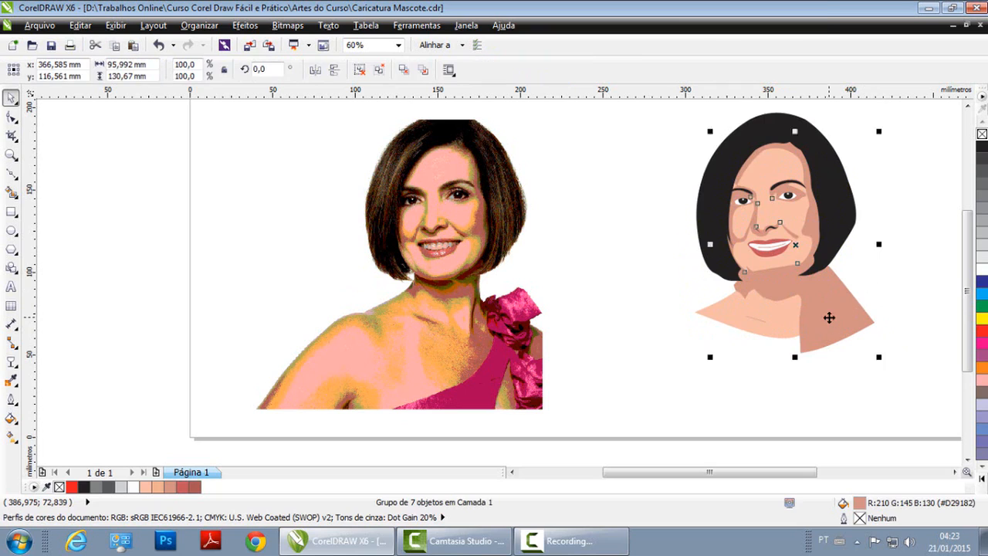
click(674, 65)
click(910, 298)
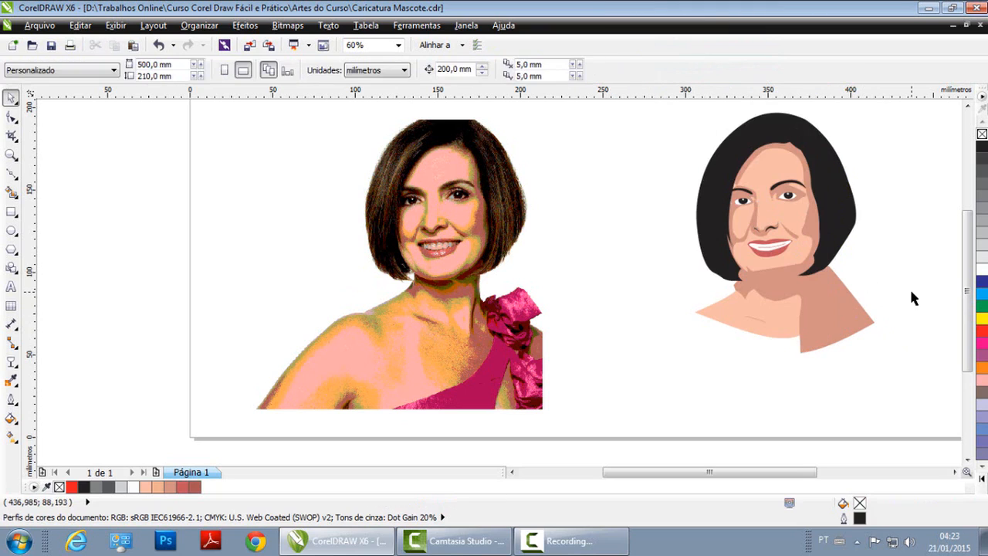
Step: Place the neck shadow inside the caricature's neck shape with PowerClip
click(824, 323)
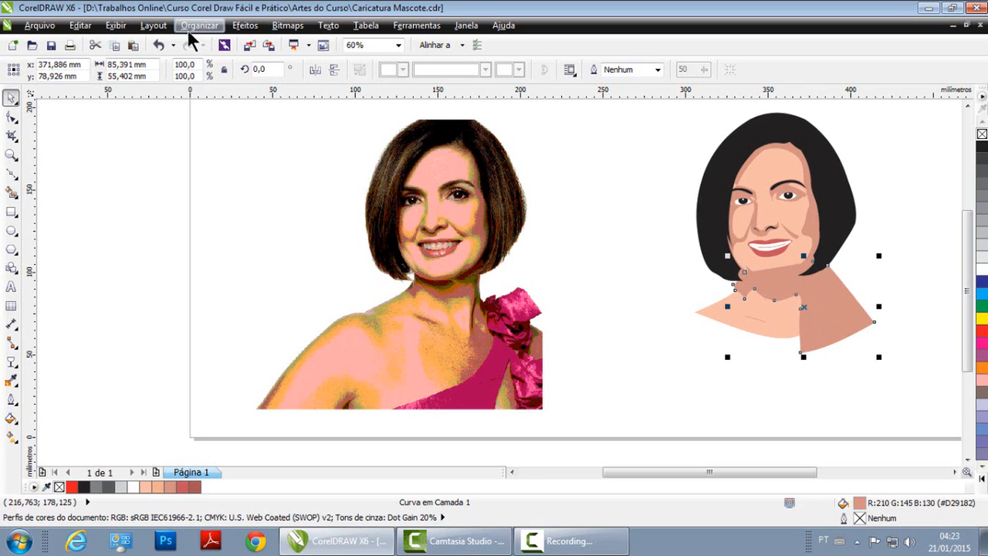
click(244, 25)
mouse_move(301, 227)
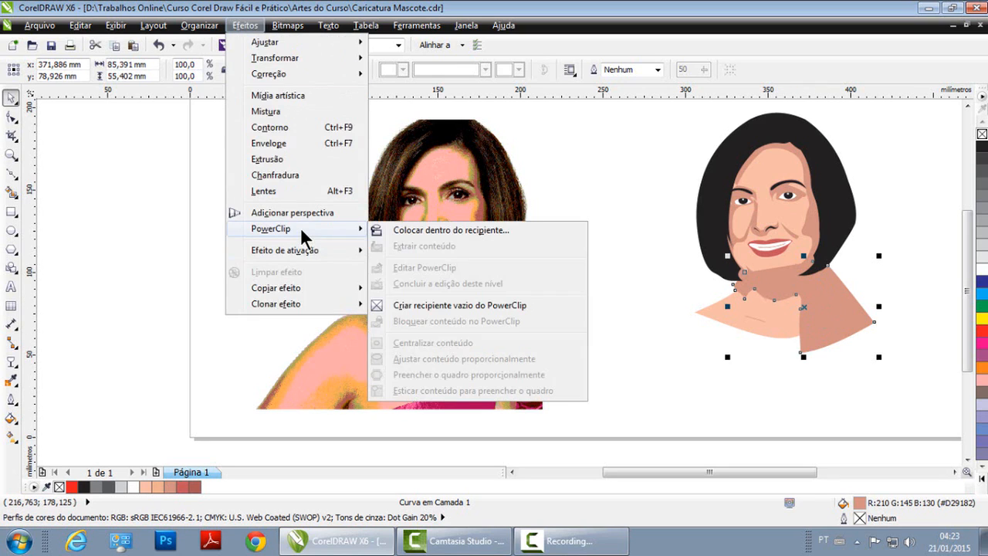
click(440, 231)
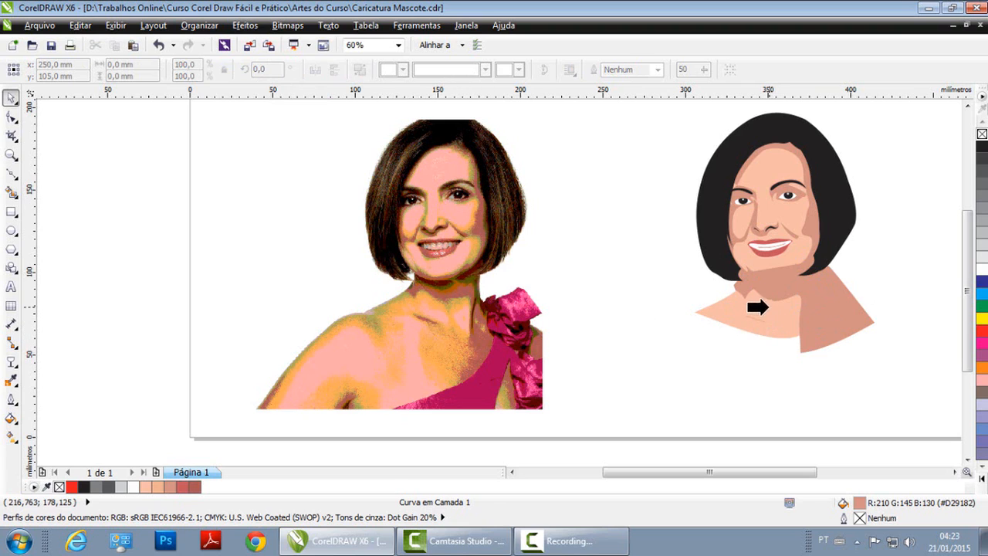
click(766, 308)
click(831, 317)
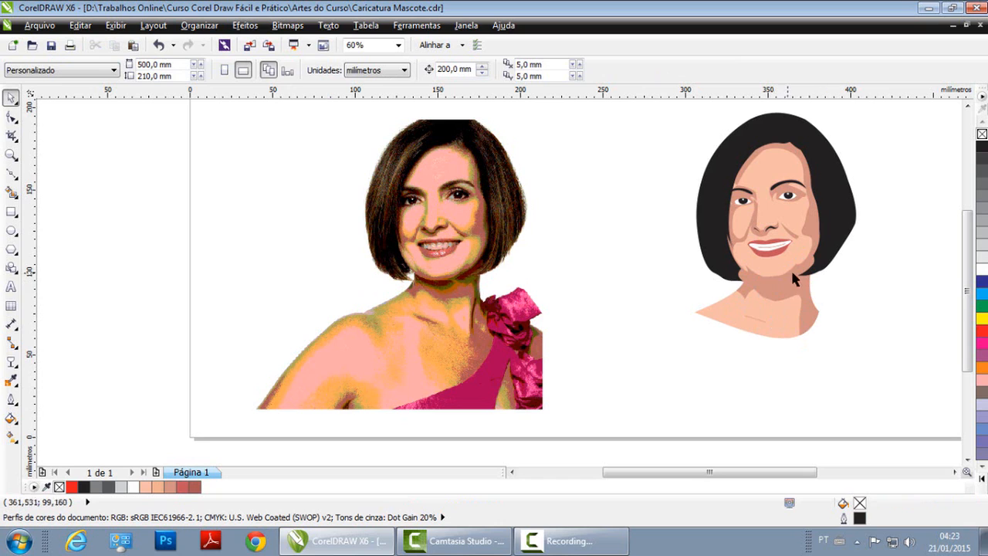
Step: Place the large face-contour shadow inside the caricature's face shape with PowerClip
click(813, 239)
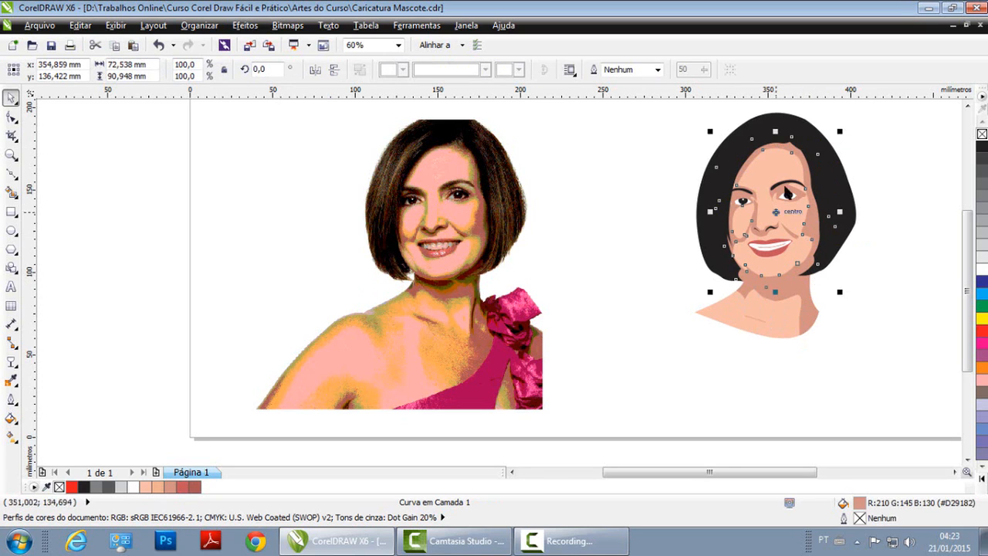
click(246, 26)
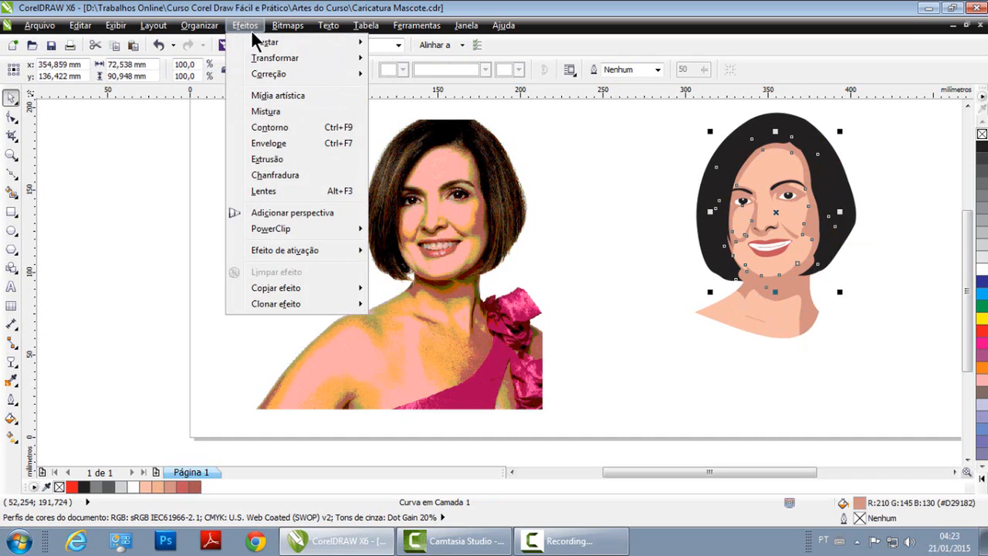
mouse_move(307, 228)
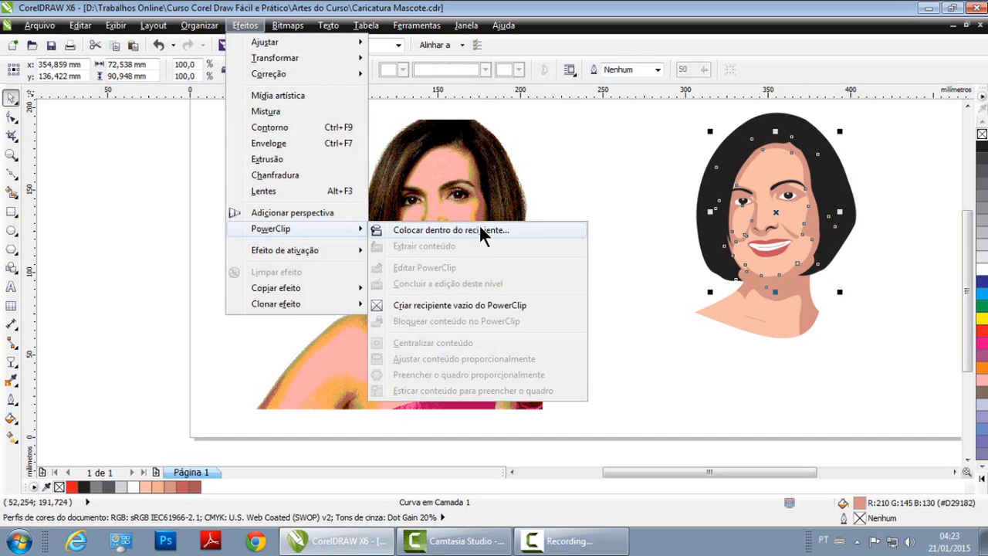
click(479, 225)
click(782, 169)
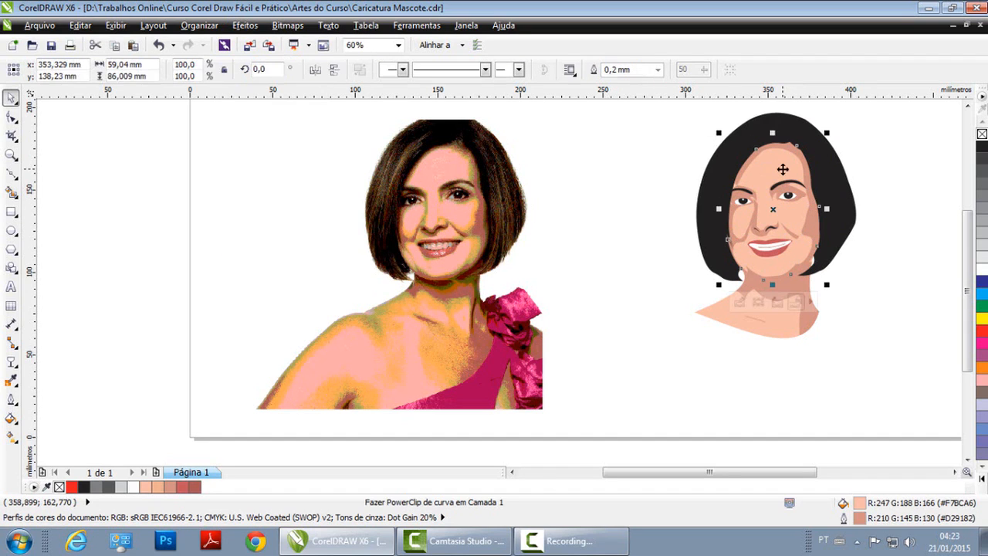
click(917, 315)
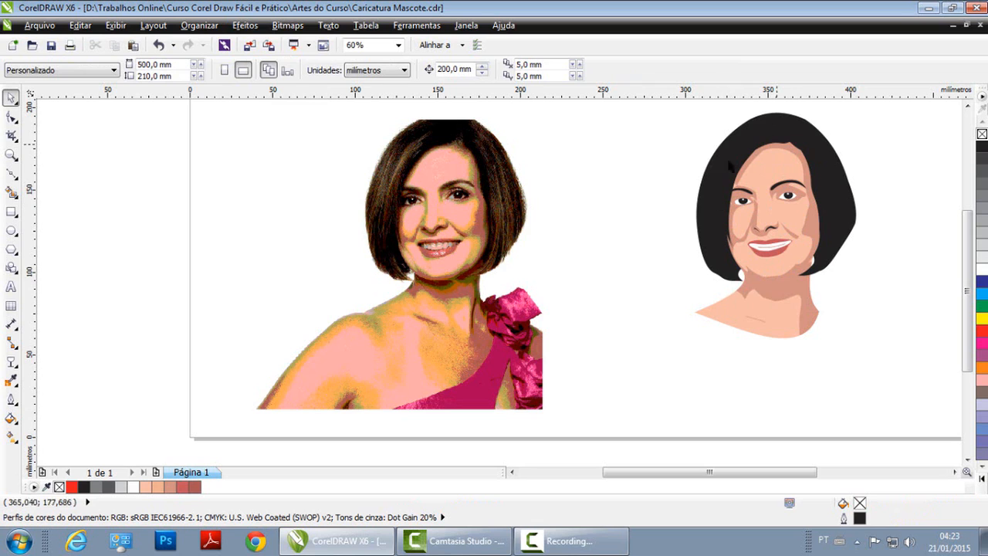
Step: Edit the neck's PowerClip contents and stretch the neck shadow upward to 112% of its height, past the jawline
key(F2)
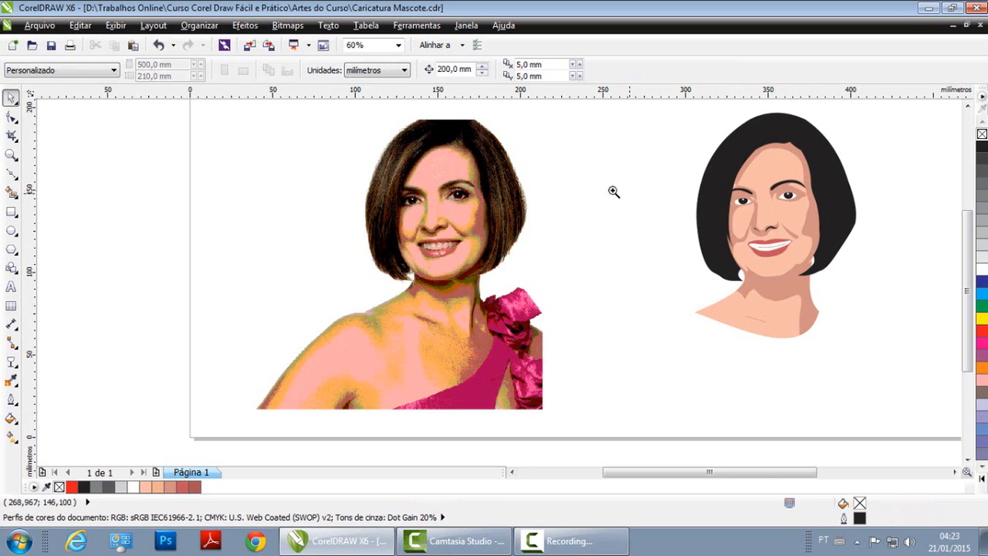
drag(613, 190, 821, 368)
click(622, 288)
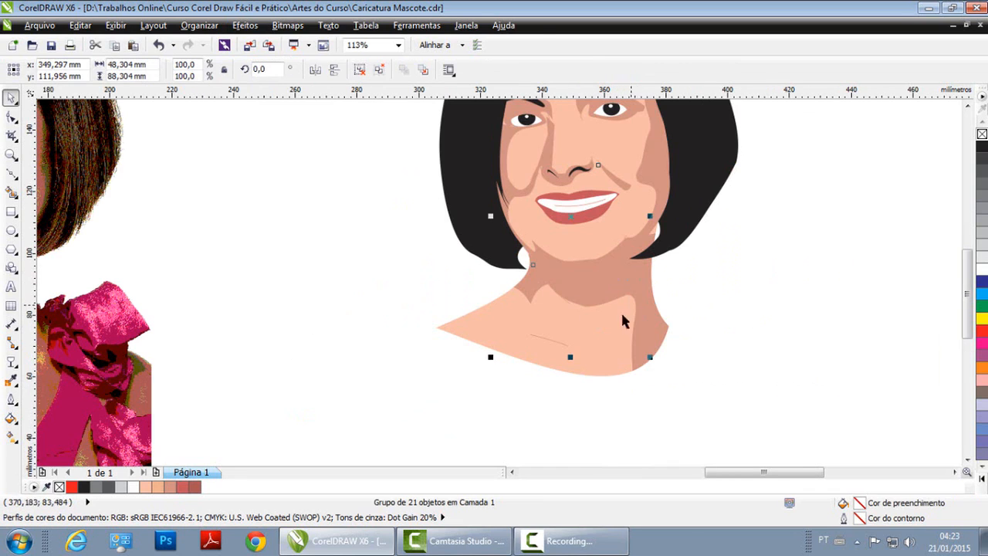
ctrl+click(621, 295)
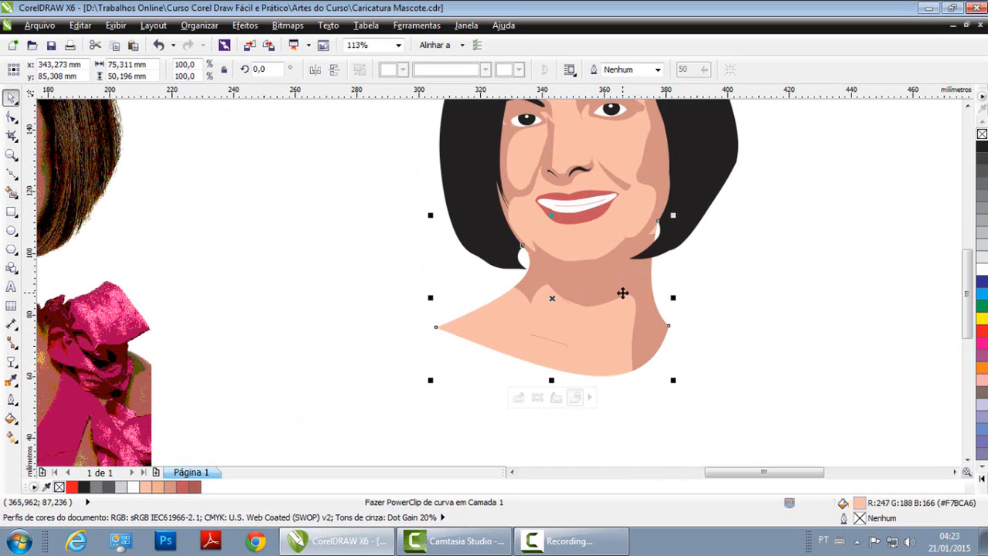
right_click(610, 300)
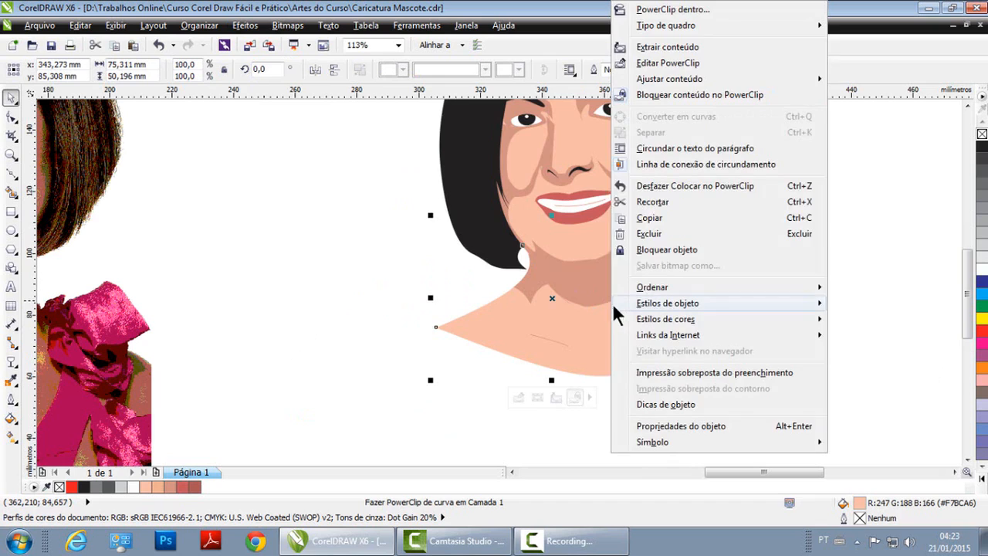
click(668, 64)
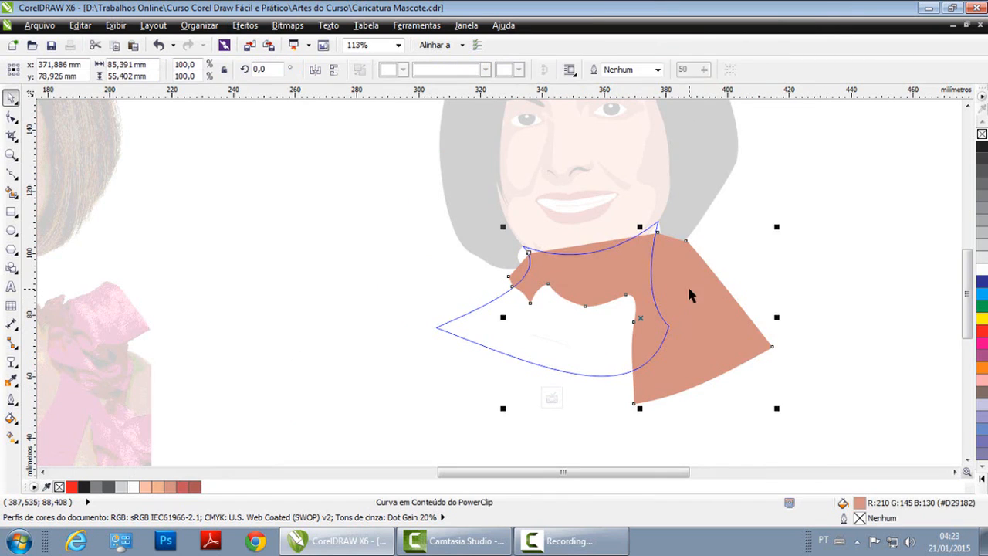
drag(779, 226, 778, 226)
drag(639, 230, 637, 210)
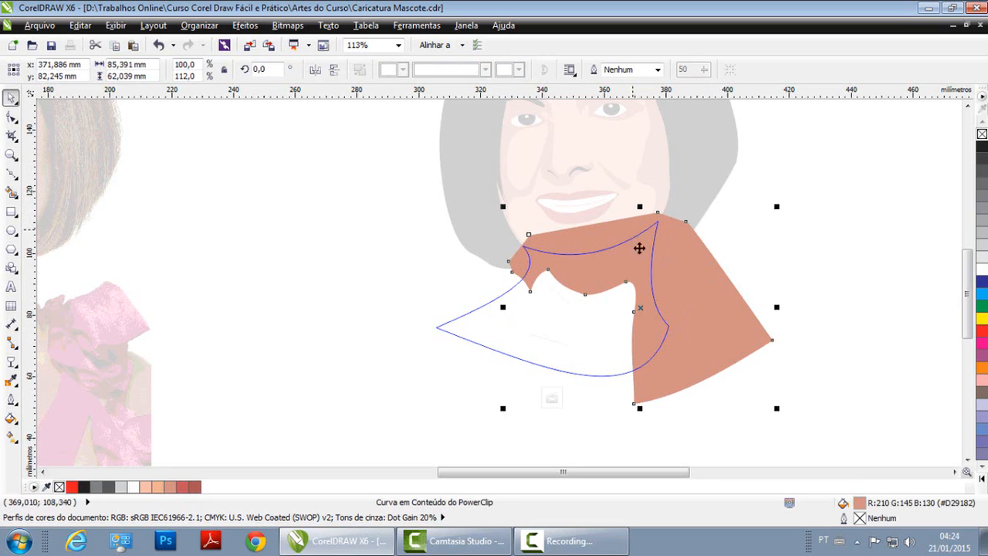
Step: Darken the neck shadow to RGB 192, 134, 120 by mixing in a little black, and finish editing the PowerClip
ctrl+click(982, 146)
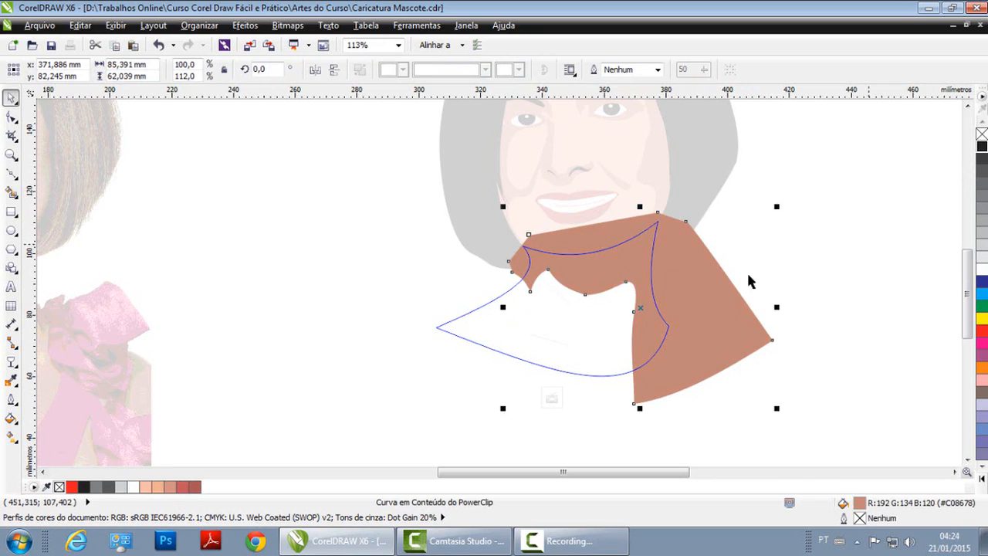
ctrl+click(830, 257)
scroll(635, 269, down, 1)
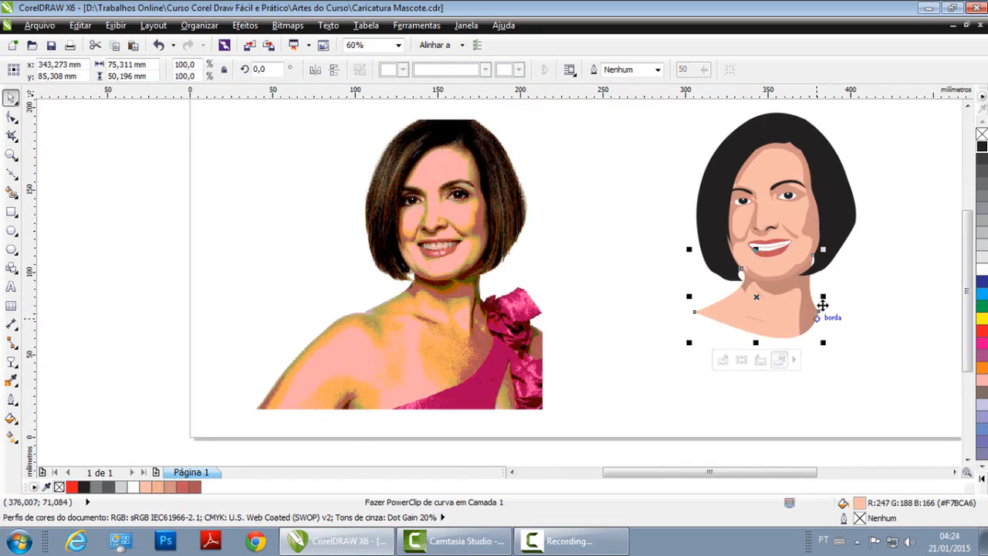
click(828, 307)
Step: Reopen the neck's PowerClip contents, tint the neck shadow with a little red and white, and finish editing
key(F2)
drag(697, 205, 808, 361)
click(599, 287)
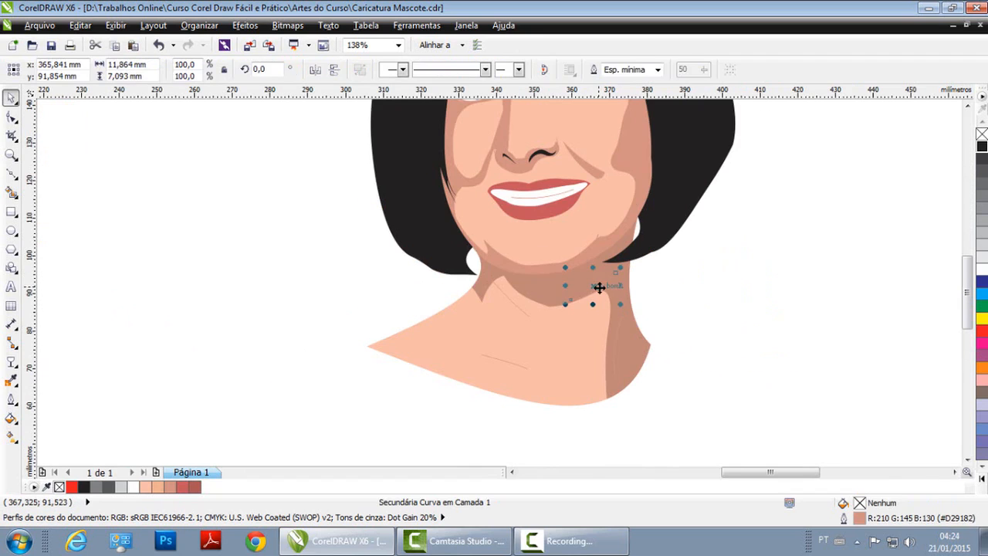
ctrl+click(553, 295)
click(741, 324)
ctrl+click(982, 330)
ctrl+click(981, 271)
ctrl+click(777, 268)
key(F2)
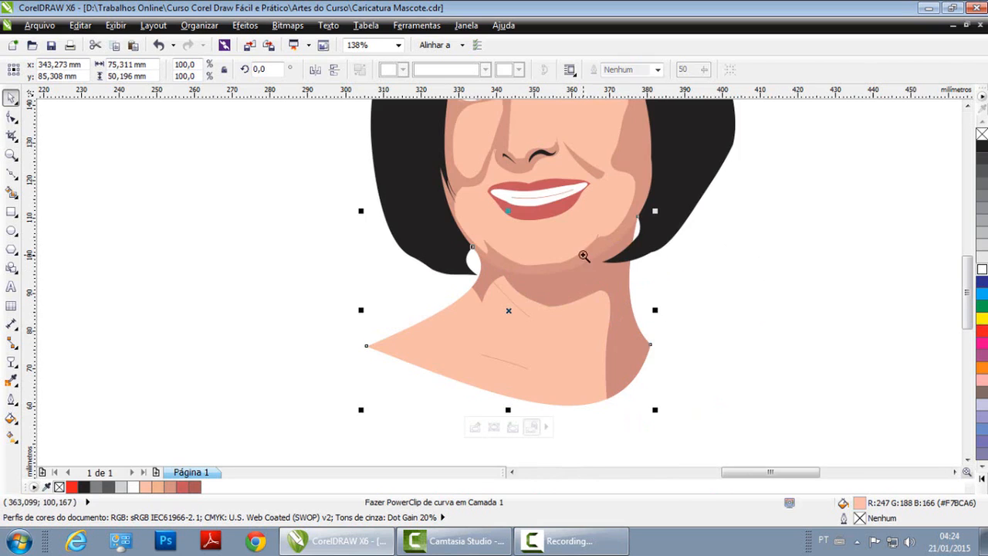
key(F3)
click(858, 316)
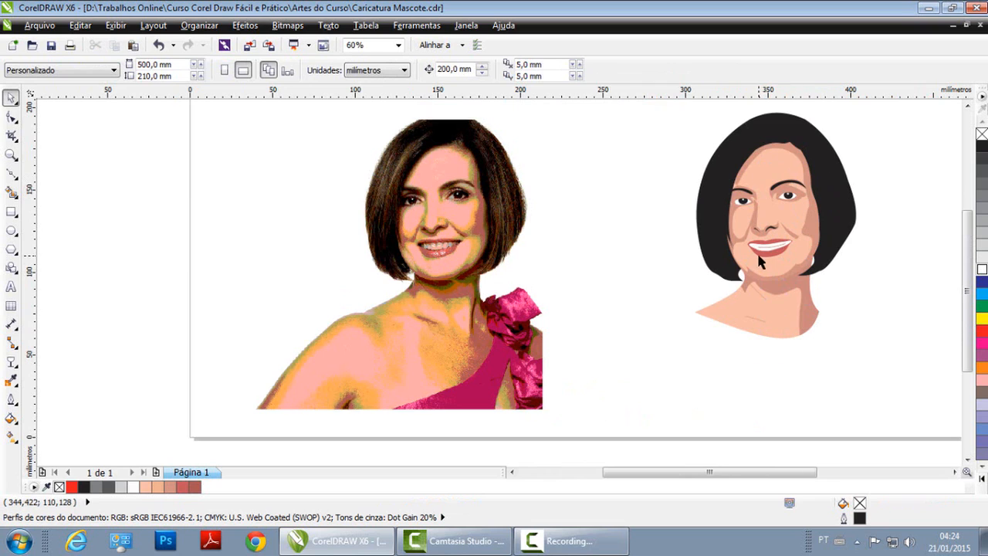
key(F2)
drag(677, 179, 803, 287)
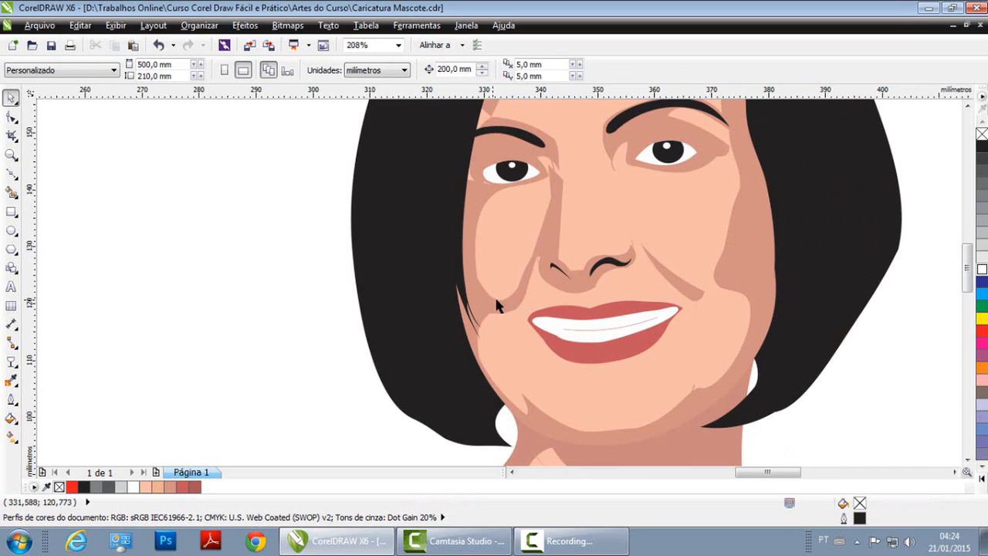
key(F2)
right_click(521, 280)
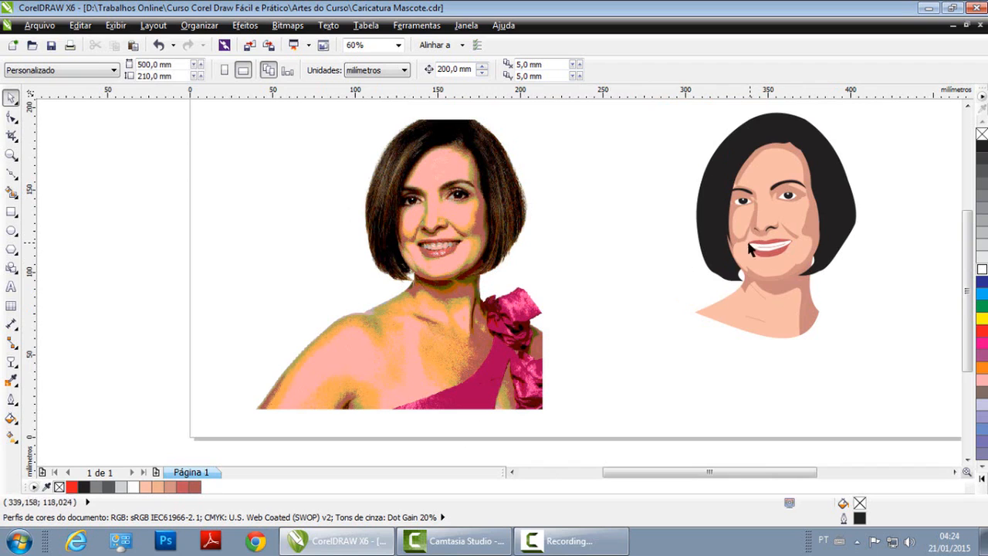
Step: Open the face's PowerClip contents and convert the face-contour shadow into a 300 dpi CMYK bitmap
click(788, 287)
scroll(803, 298, up, 3)
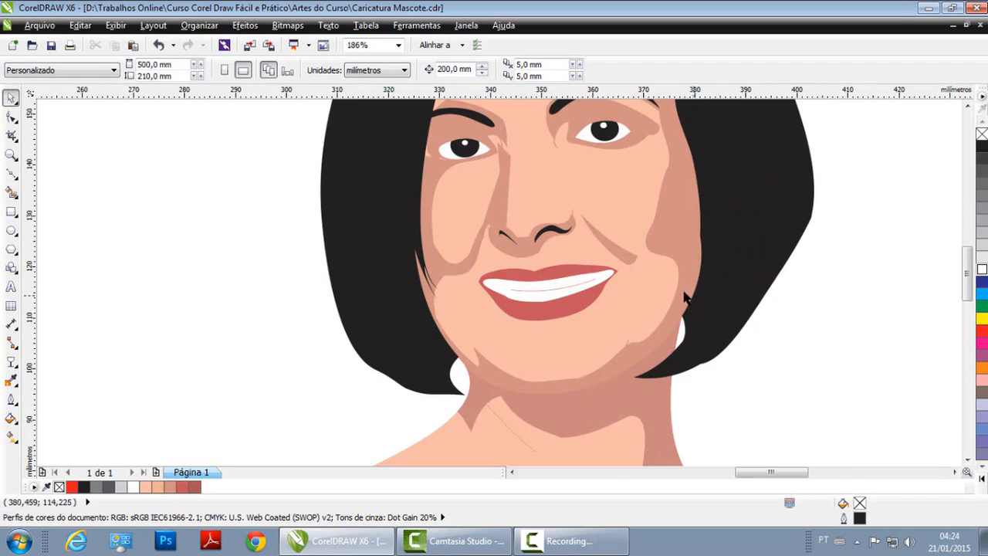
ctrl+click(615, 198)
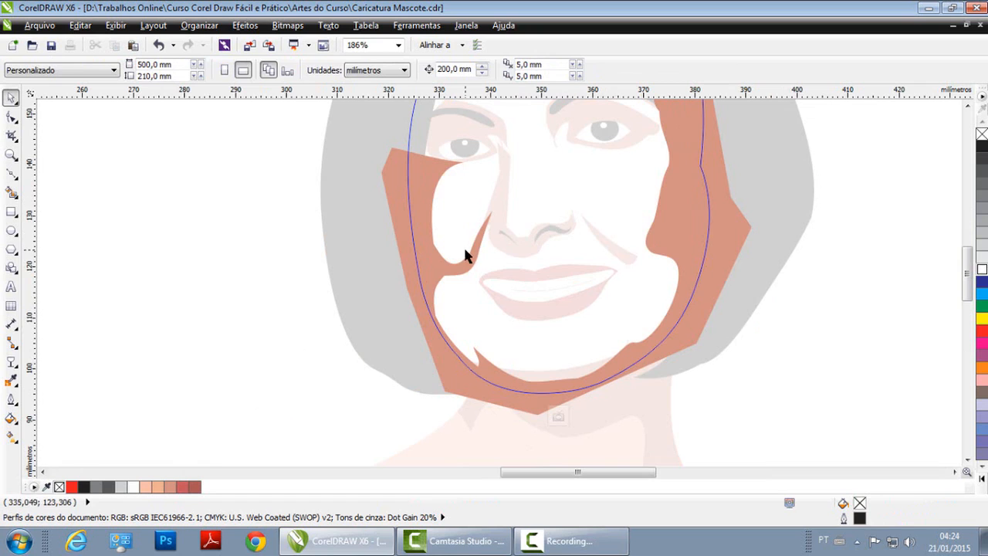
click(452, 270)
click(287, 25)
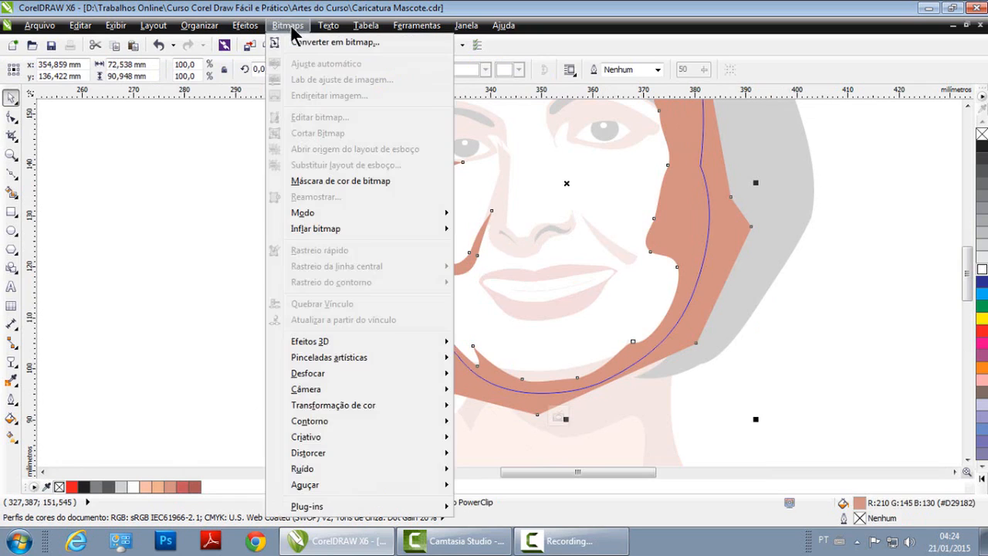
click(339, 43)
click(472, 349)
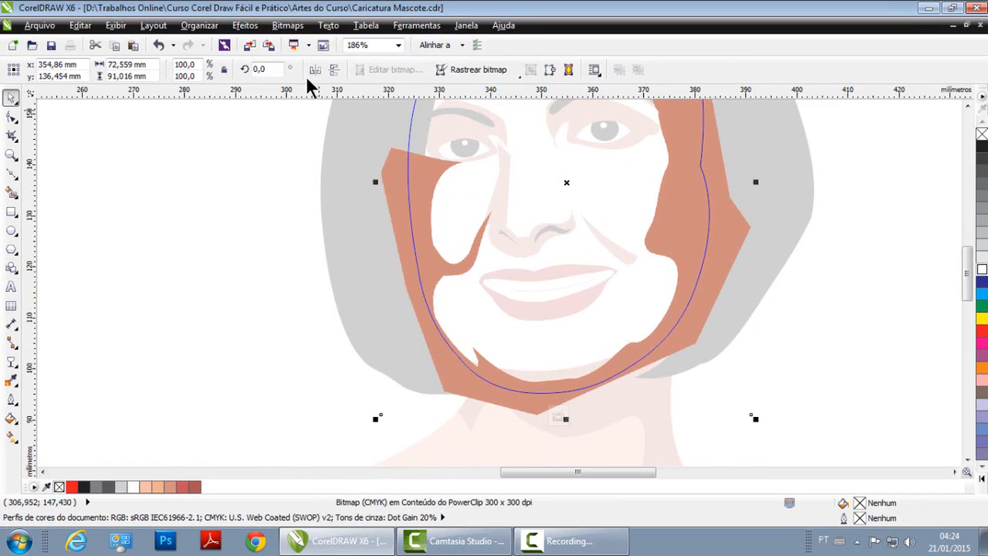
Step: Apply a Gaussian blur with a 51-pixel radius to the face shadow bitmap and finish editing the PowerClip
click(285, 25)
mouse_move(349, 372)
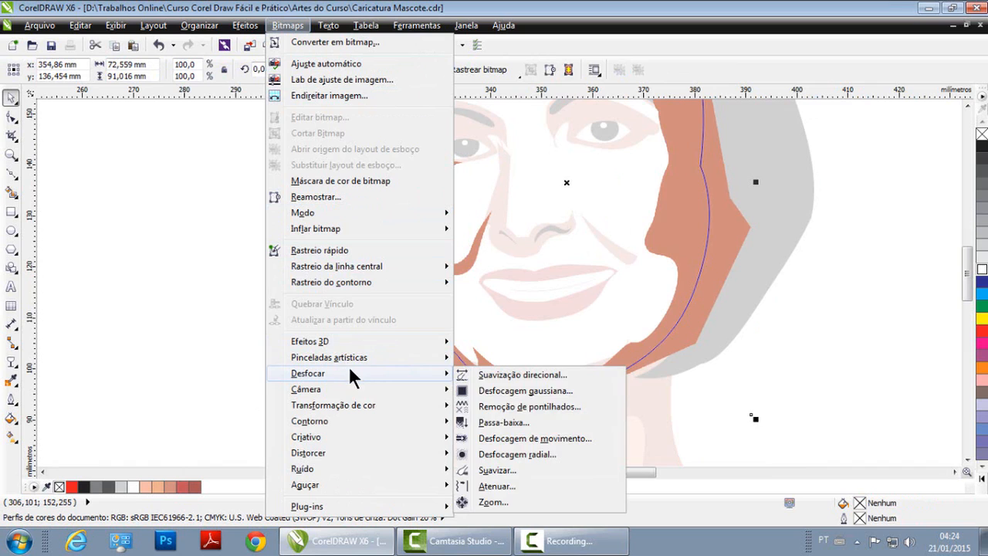
click(540, 390)
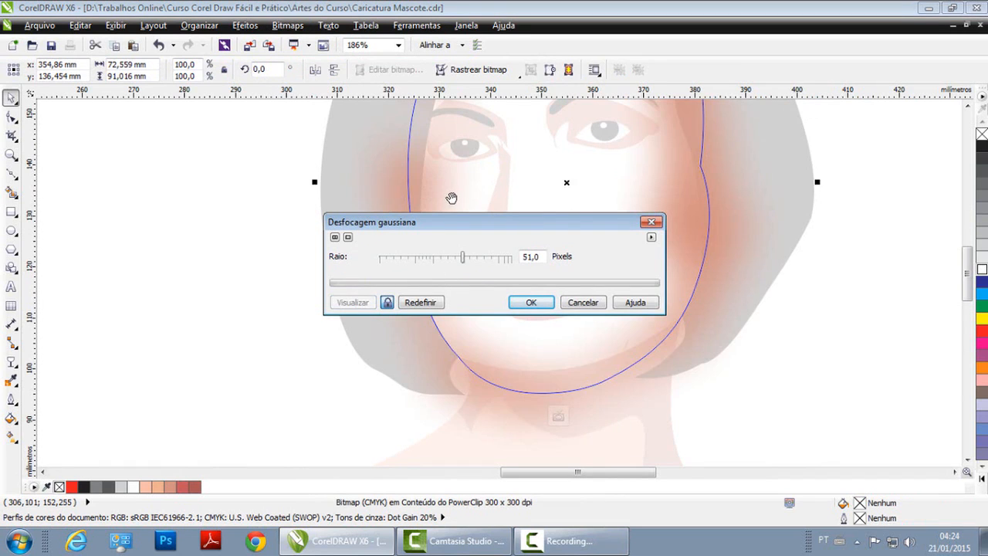
click(548, 302)
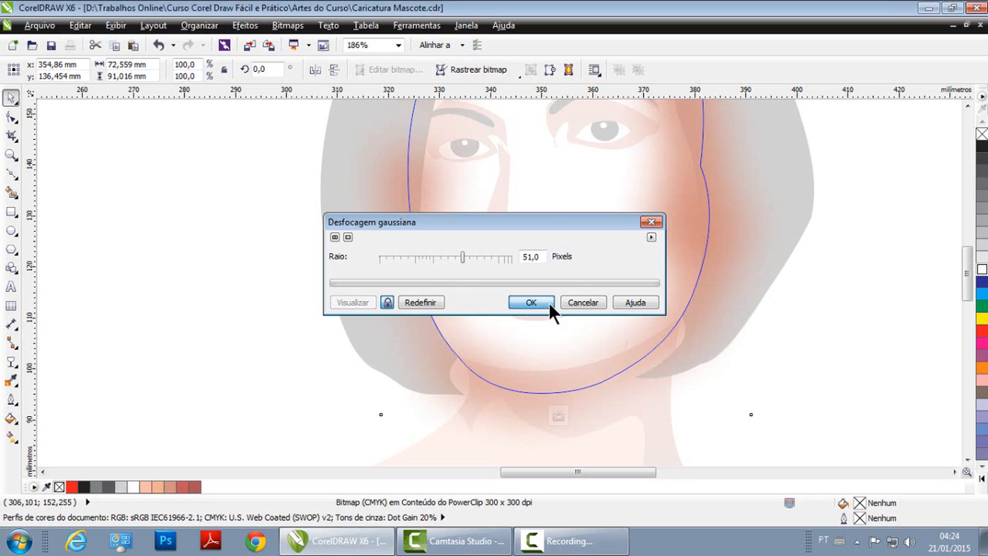
ctrl+click(110, 188)
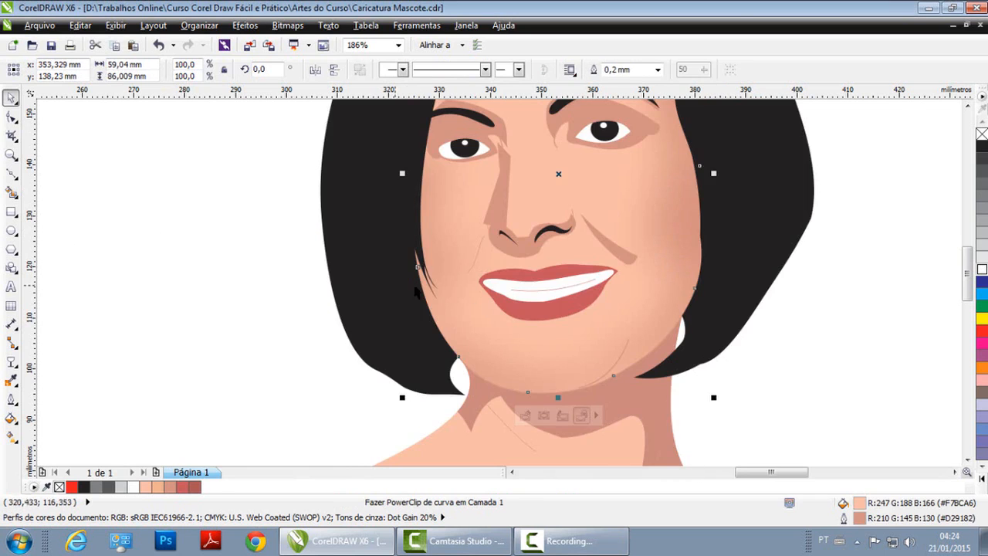
Step: Open the illustrated face's PowerClip contents for editing and undo the blur on the face shadow
key(F4)
click(844, 341)
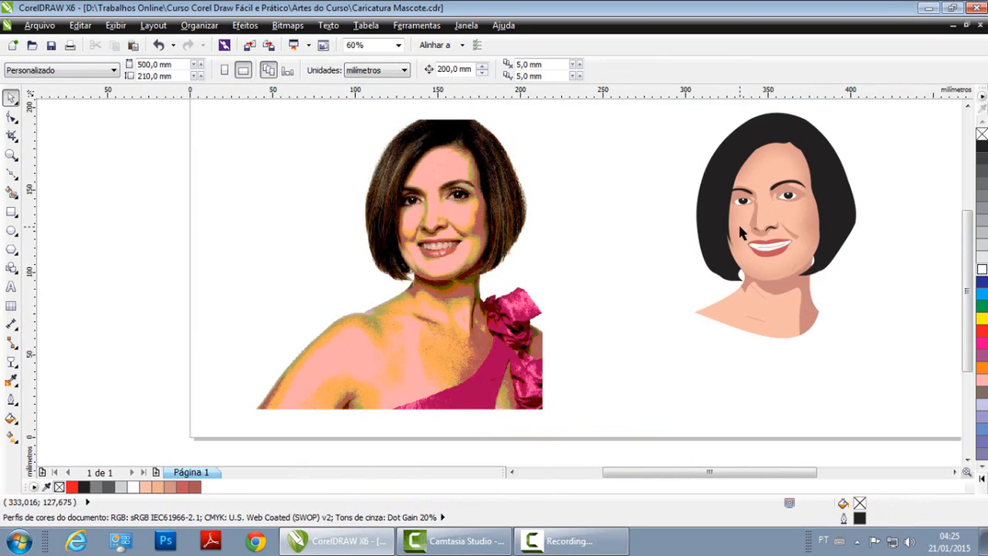
scroll(849, 328, up, 1)
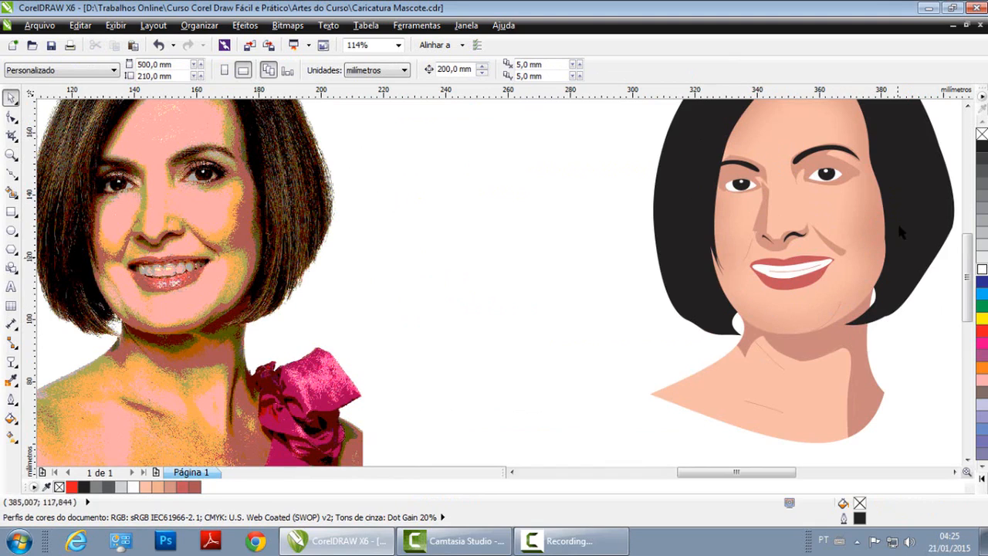
double_click(744, 243)
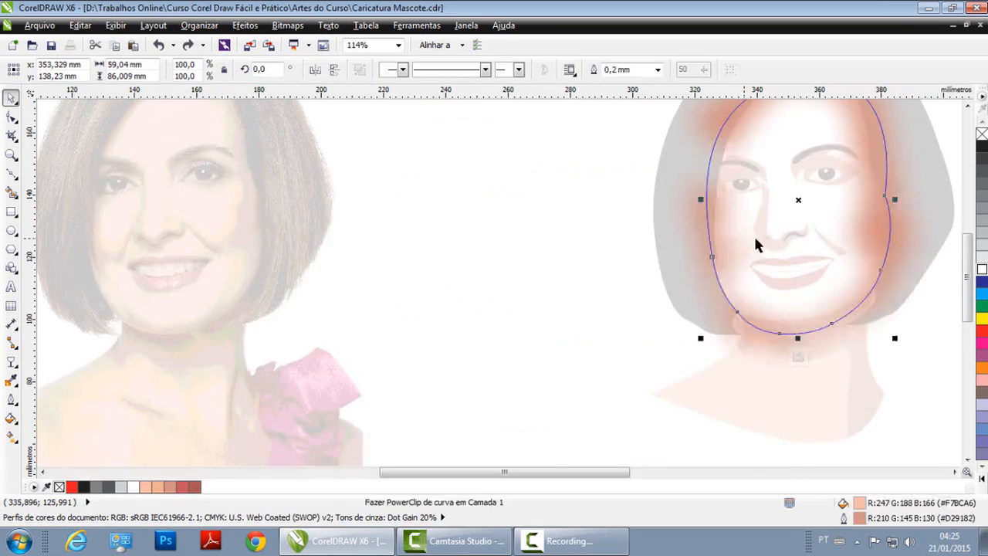
Step: Apply a Gaussian blur with a 14-pixel radius to the face-shadow bitmap and finish editing the PowerClip
click(287, 24)
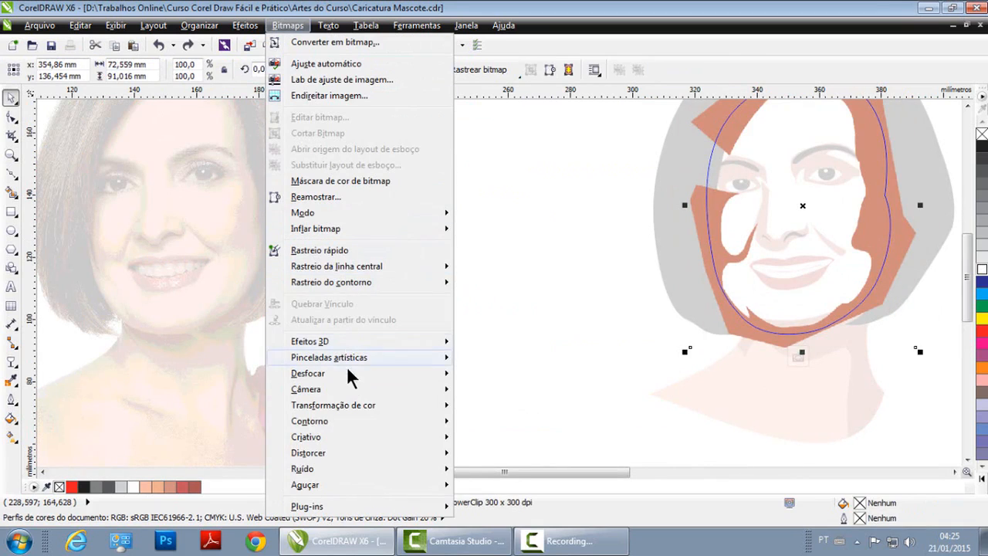
mouse_move(440, 373)
click(533, 392)
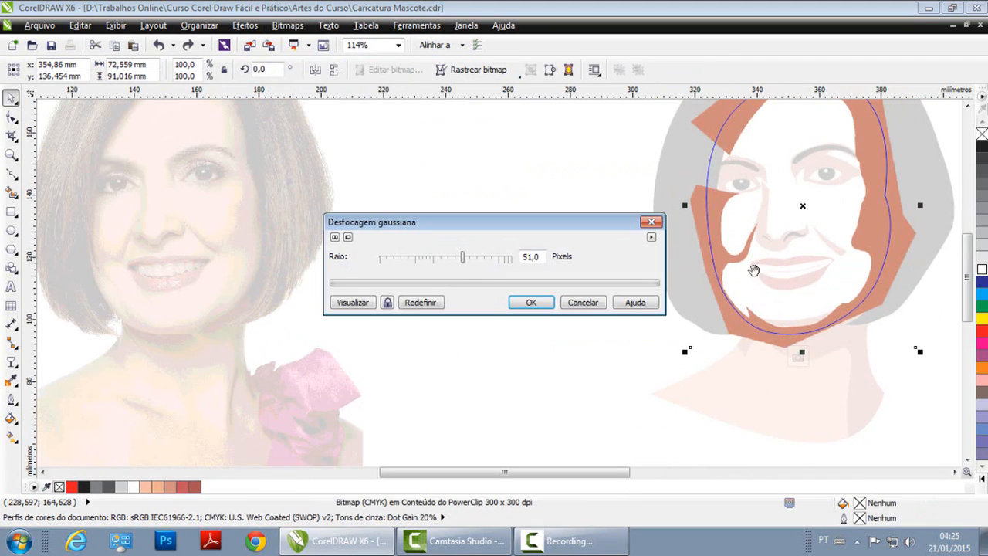
click(426, 256)
click(388, 304)
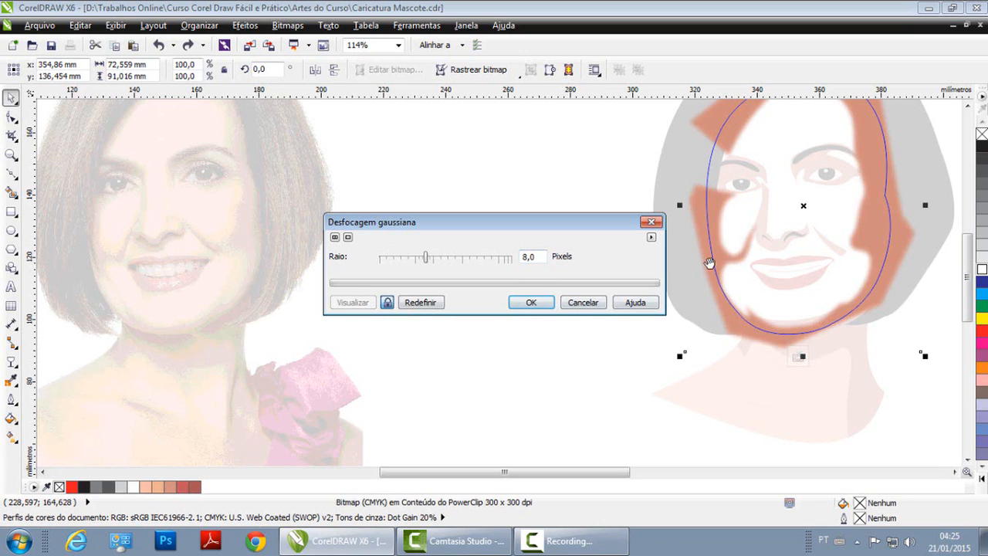
drag(426, 257, 435, 256)
click(531, 303)
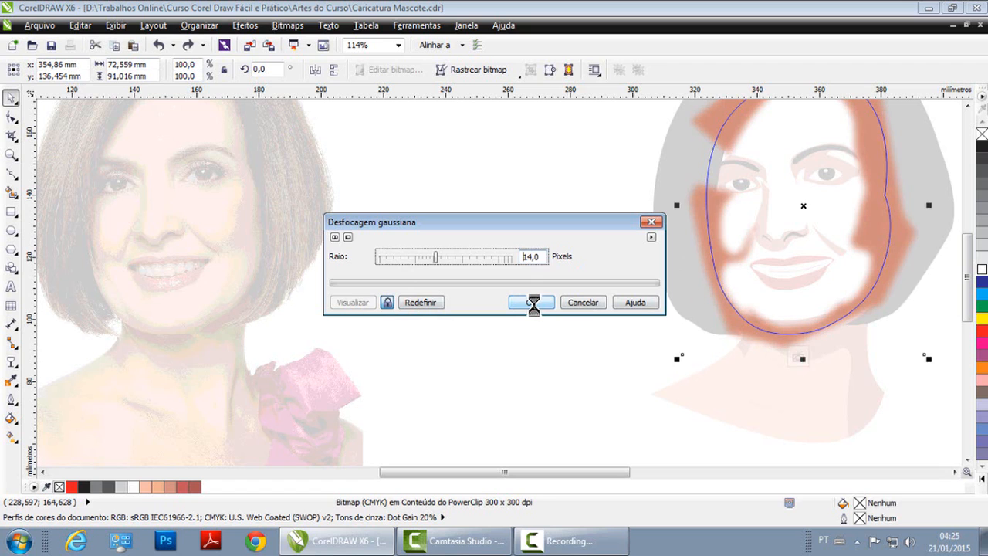
click(462, 229)
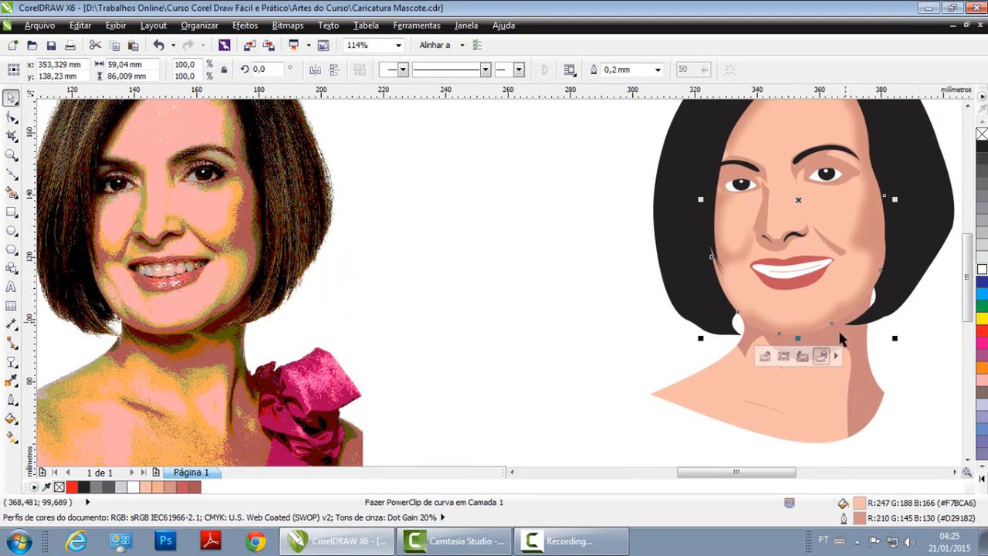
Step: Undo the Gaussian blur and the bitmap conversion of the face shadow
scroll(830, 279, down, 2)
drag(680, 155, 832, 305)
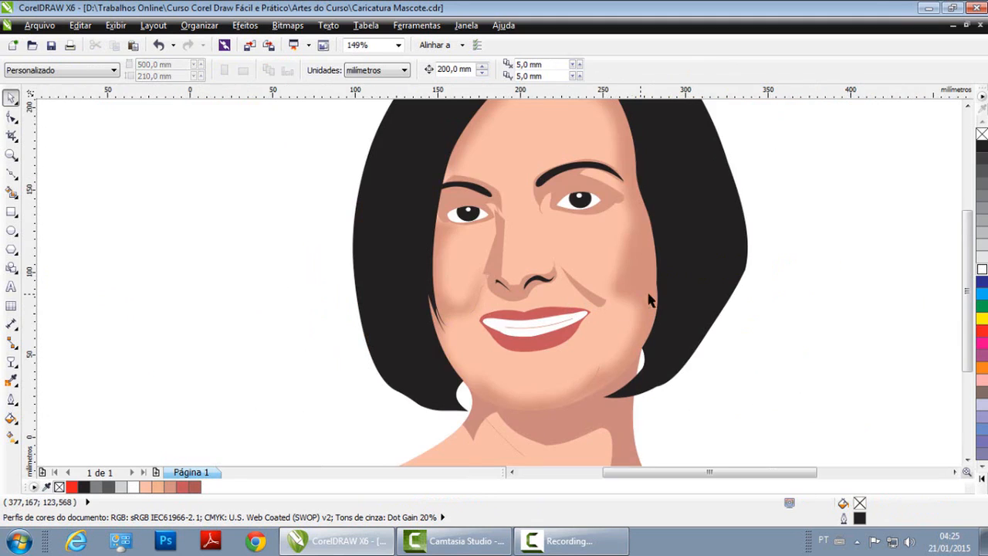
key(F3)
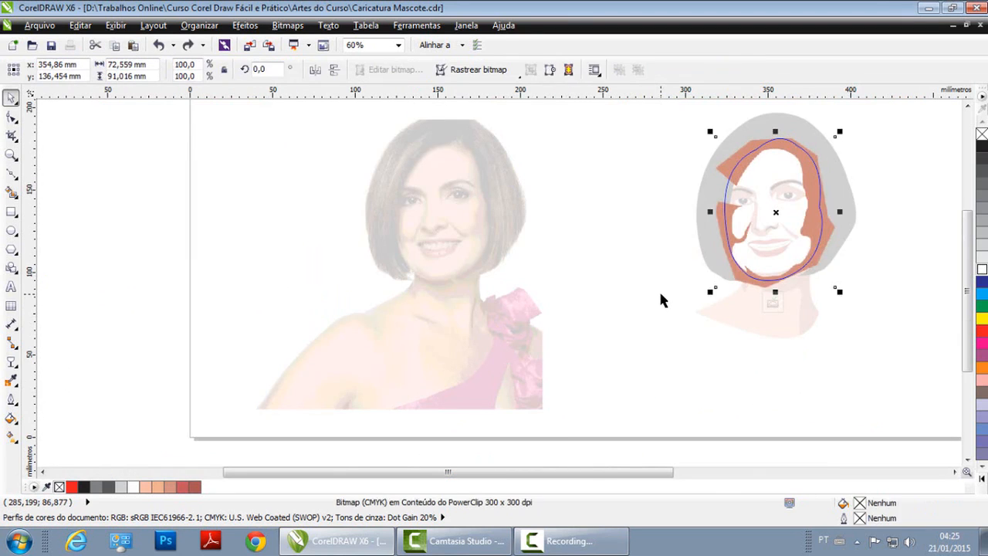
key(ctrl+shift+z)
key(ctrl+shift+z)
key(ctrl+shift+z)
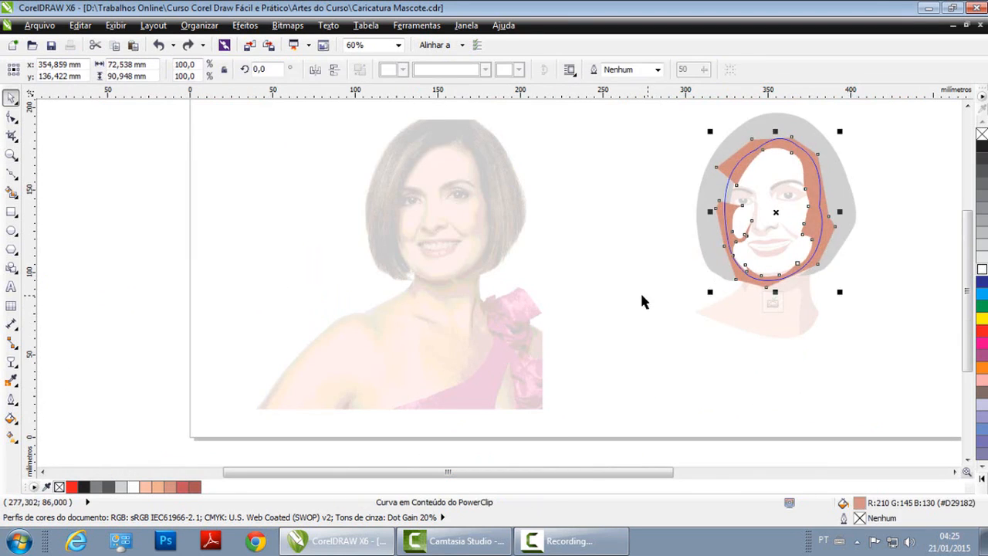
Step: Trace the highlight on the photo's lower lip as a closed curve with the Bezier tool
key(F2)
drag(351, 164, 522, 303)
drag(365, 258, 601, 365)
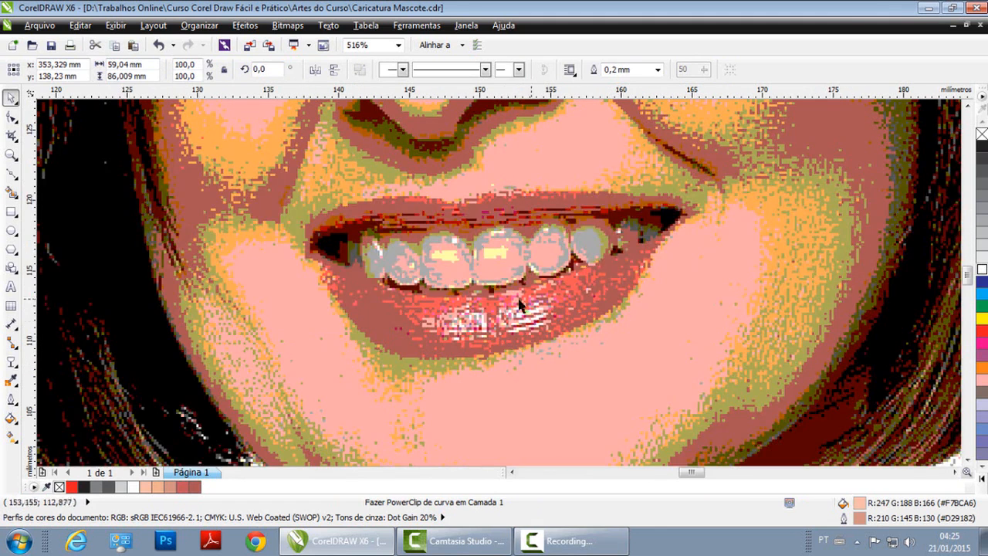
click(10, 173)
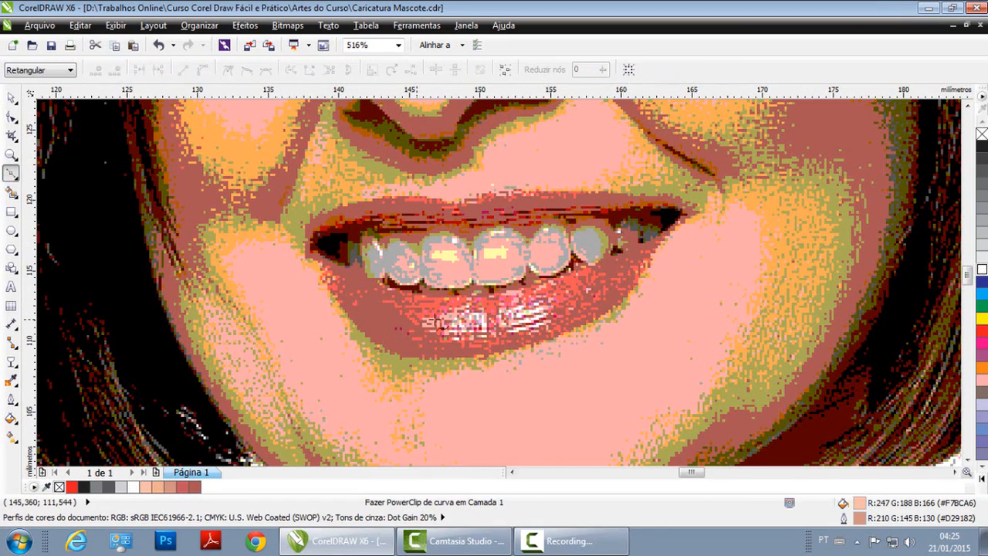
click(419, 317)
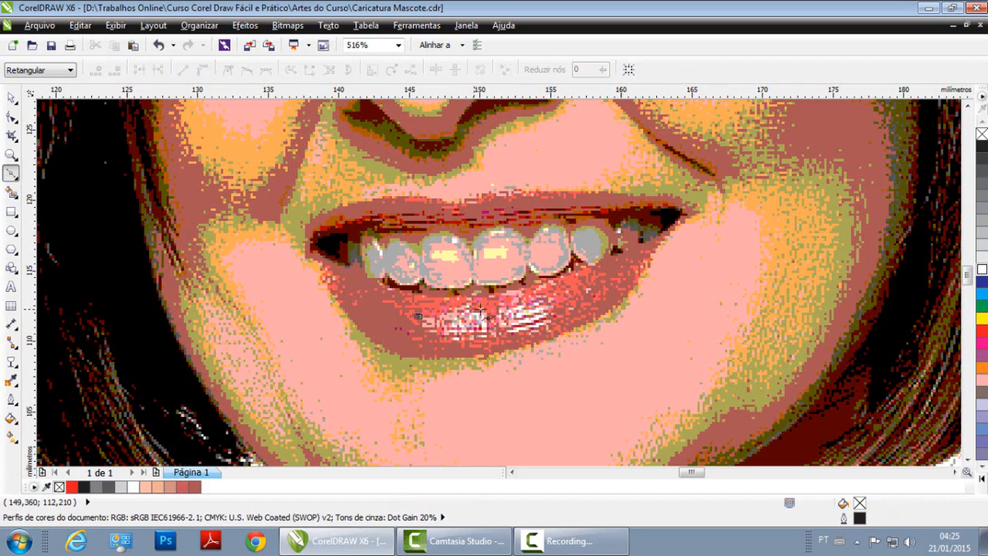
click(556, 297)
key(ctrl+z)
drag(488, 312, 499, 310)
drag(558, 293, 567, 287)
drag(527, 334, 436, 340)
click(423, 325)
click(11, 100)
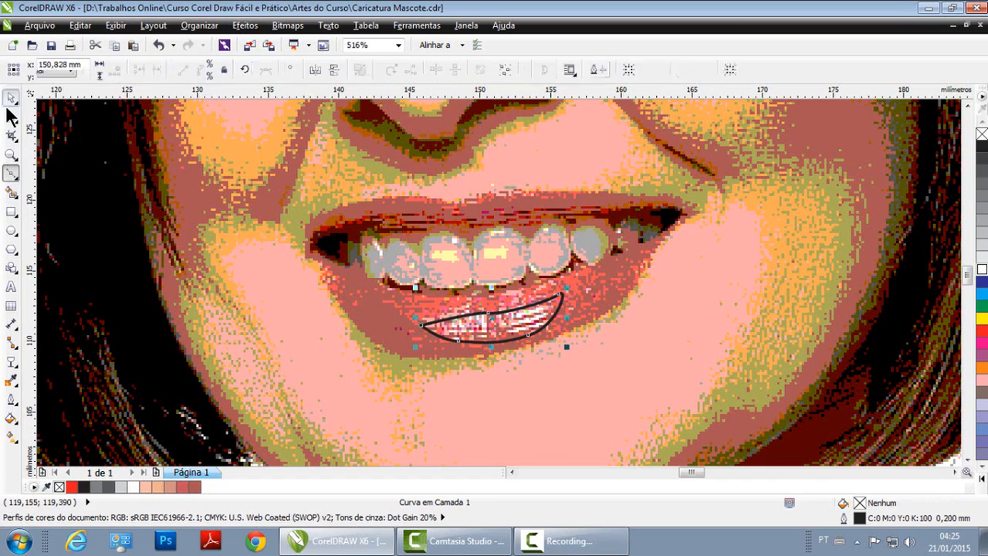
Step: Reshape the lip highlight by bending its lower edge inward and adjusting the nodes at its right end and underside
click(11, 116)
key(Escape)
click(496, 338)
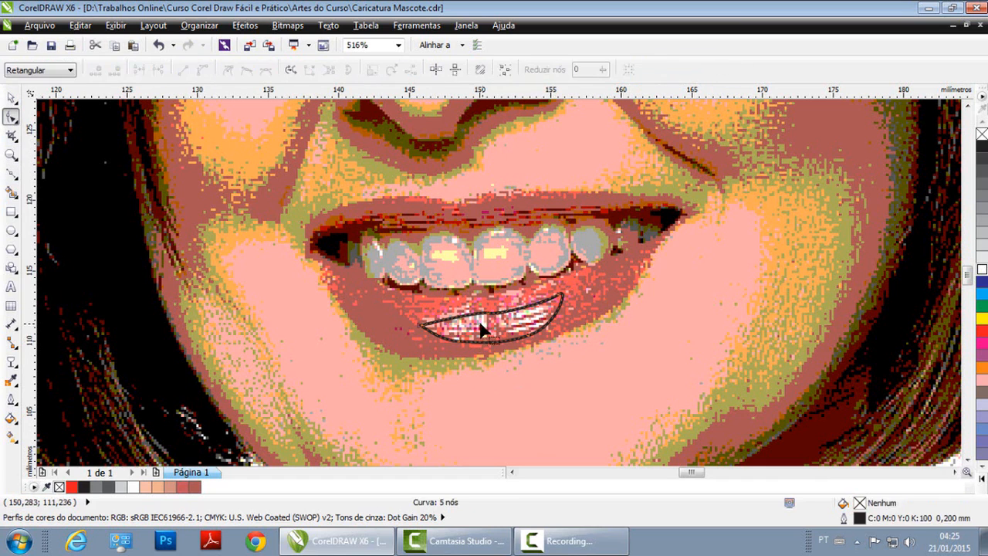
drag(498, 344, 498, 335)
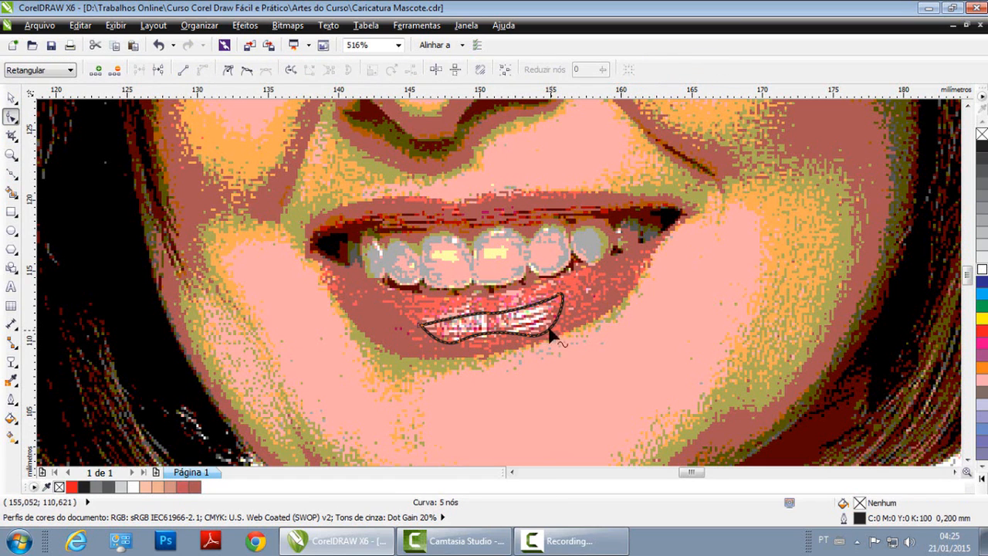
drag(563, 304, 532, 346)
drag(461, 344, 467, 344)
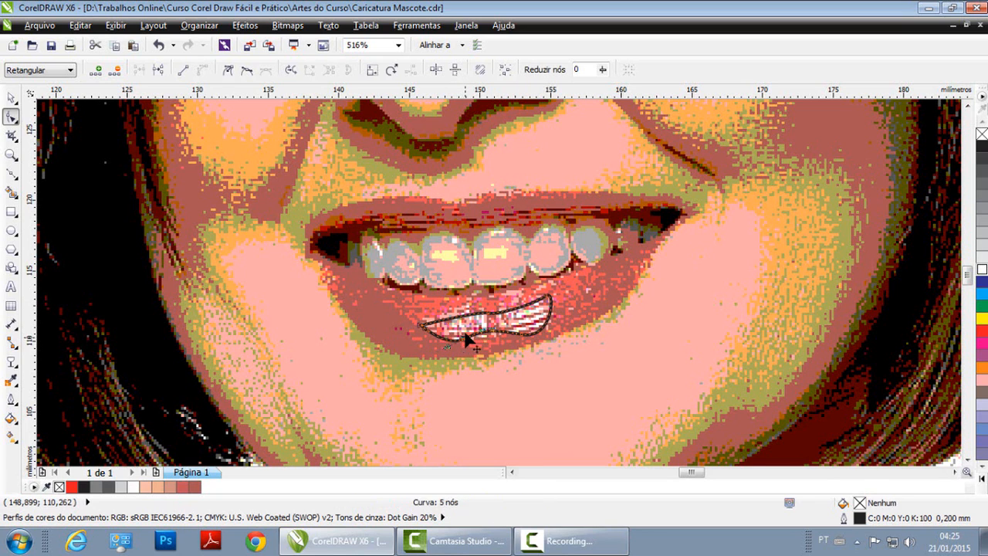
Step: Fill the lip highlight with white, remove its outline, and shift it 200 mm right onto the illustrated mouth
click(11, 98)
key(F3)
click(982, 269)
right_click(983, 135)
key(F3)
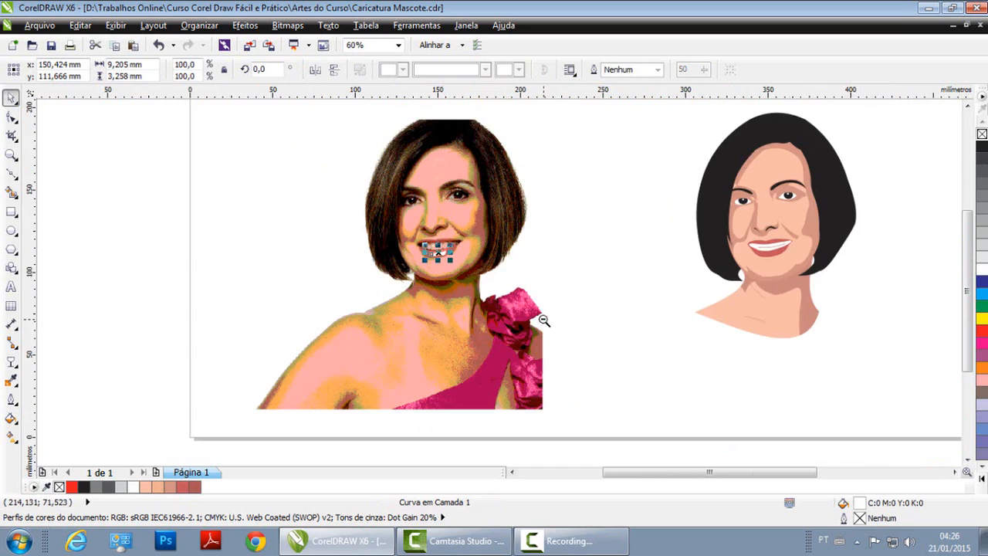
key(Right)
click(594, 350)
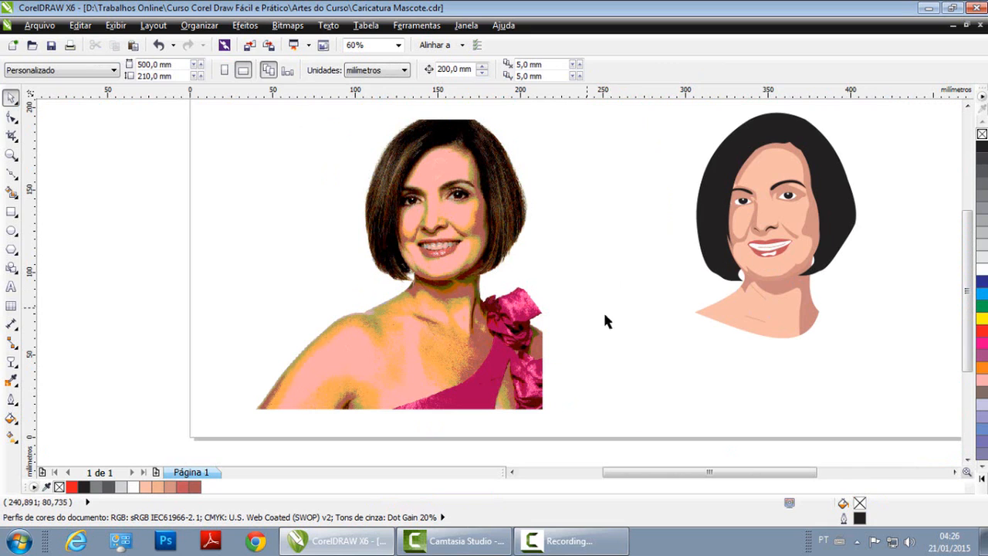
Step: Draw two separate long curved strands with the Bezier tool over the photo's hair left of the face
key(F2)
drag(348, 142, 604, 277)
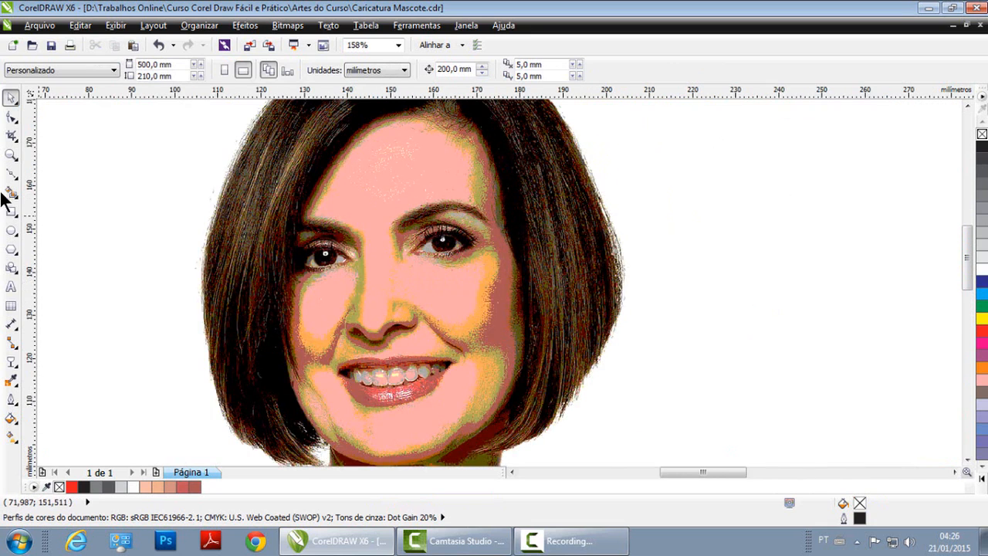
click(11, 173)
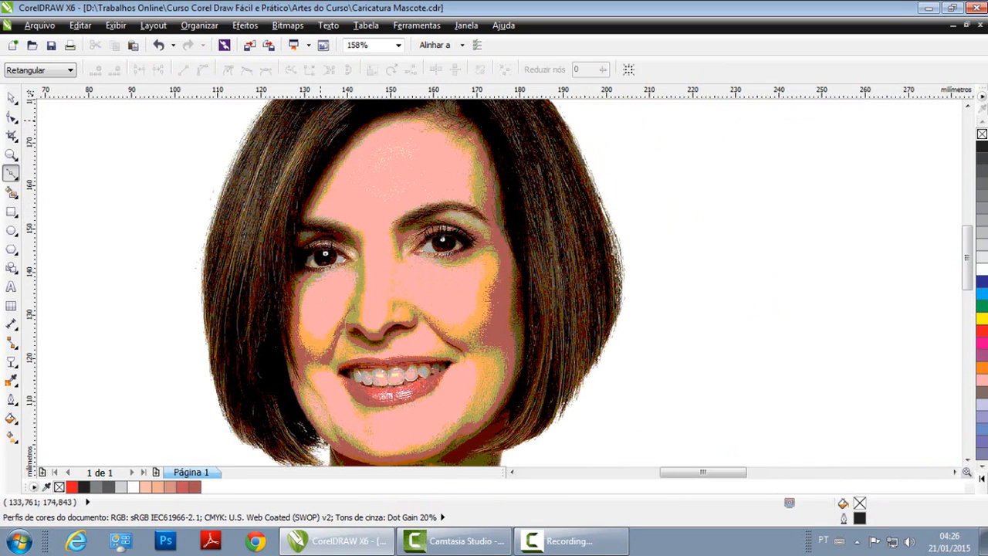
drag(251, 285, 247, 366)
key(space)
key(space)
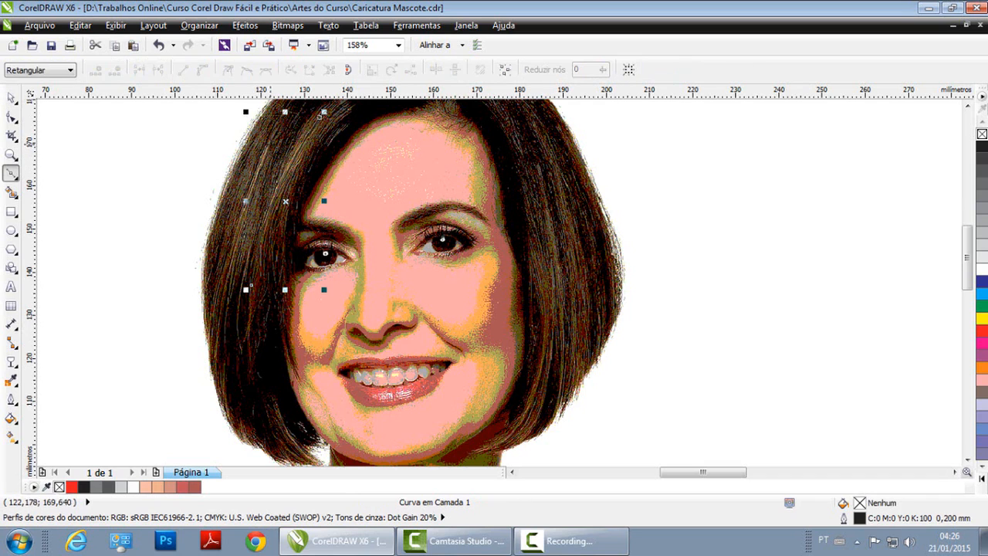
click(263, 142)
drag(226, 296, 234, 331)
key(space)
key(space)
Step: Add two more separate curved strands to the photo's hair left of the face
click(270, 144)
drag(235, 293, 241, 331)
key(space)
key(space)
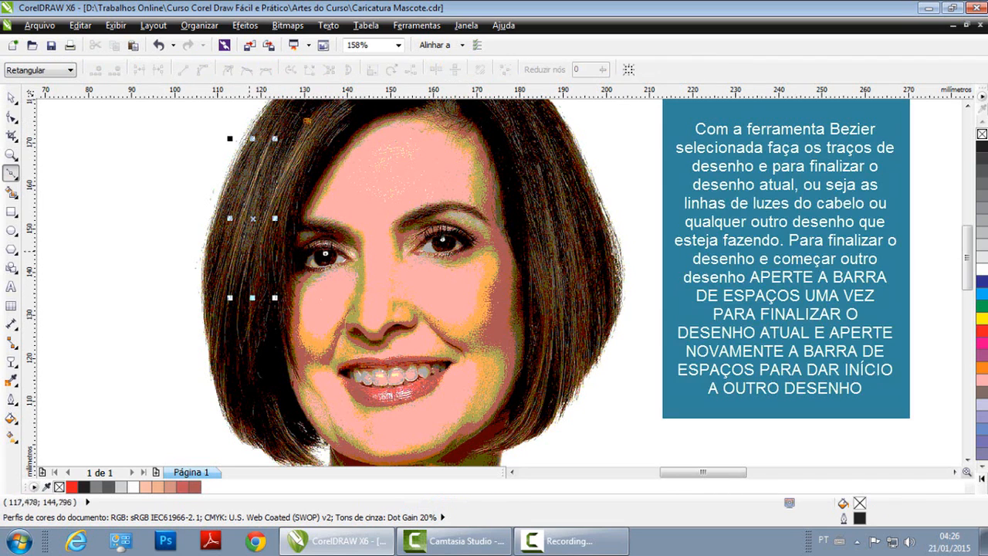
click(257, 252)
click(310, 116)
key(space)
key(space)
Step: Draw four separate long curved strands with the Bezier tool over the photo's hair right of the face
click(533, 159)
drag(557, 338, 540, 399)
key(space)
key(space)
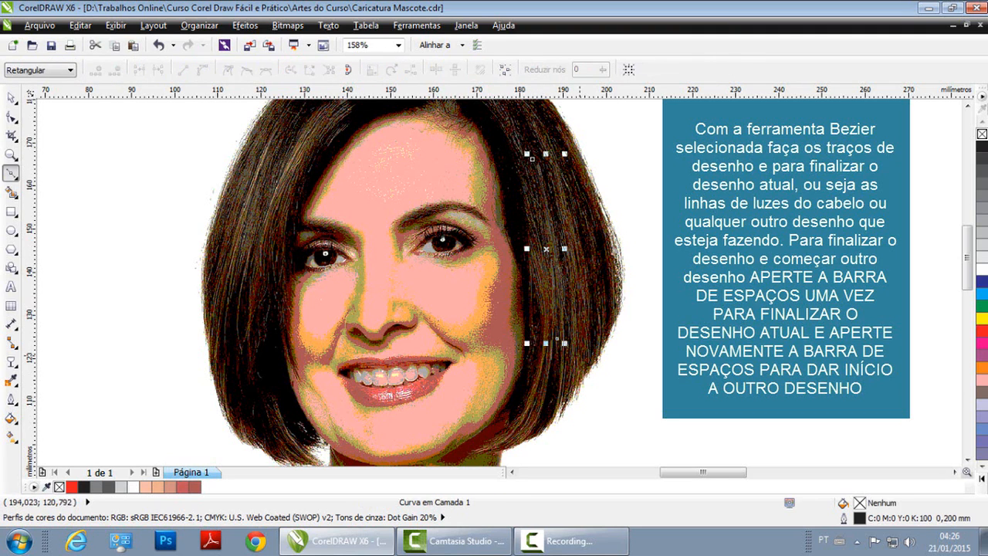
click(579, 378)
drag(552, 161, 537, 132)
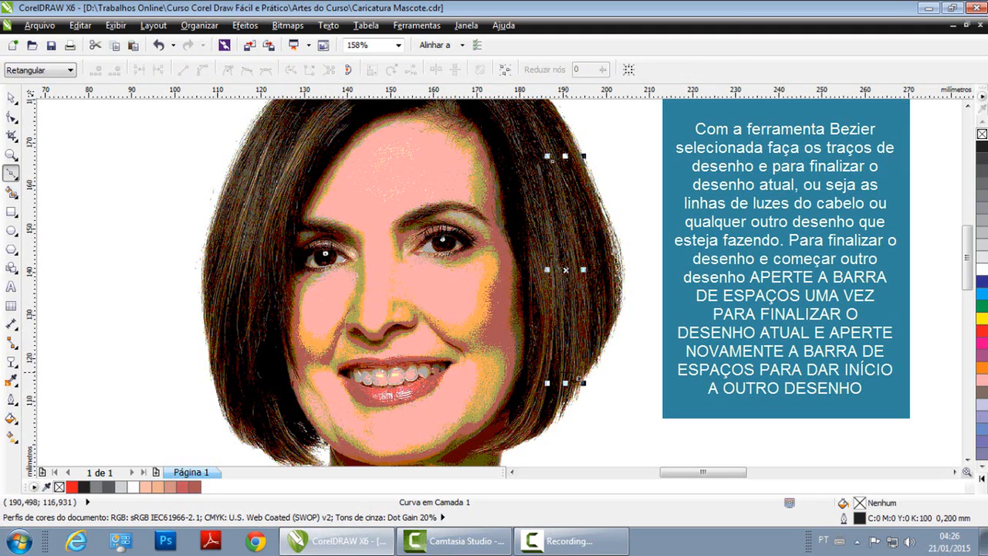
click(571, 383)
drag(529, 151, 490, 124)
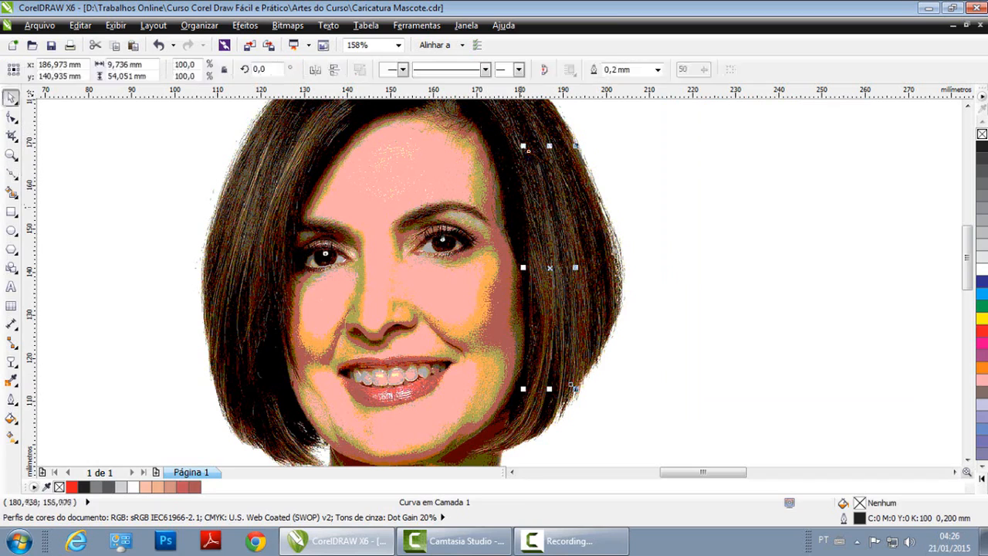
click(528, 417)
drag(544, 399, 515, 445)
click(16, 99)
scroll(467, 166, down, 2)
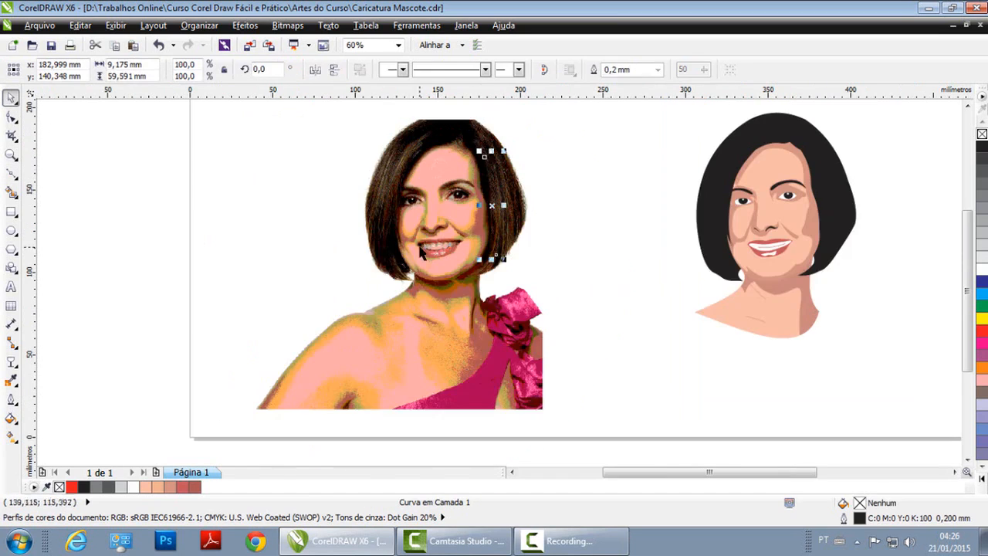
Step: Move all eight hair strands 200 mm right onto the illustration and give them a dark grey outline
drag(337, 152, 589, 297)
key(ctrl+z)
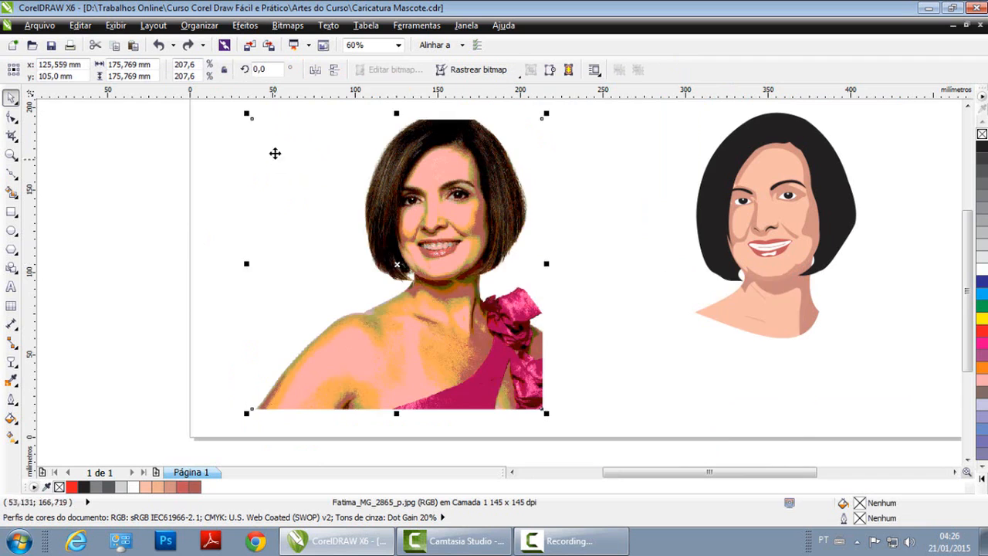
drag(213, 110, 604, 319)
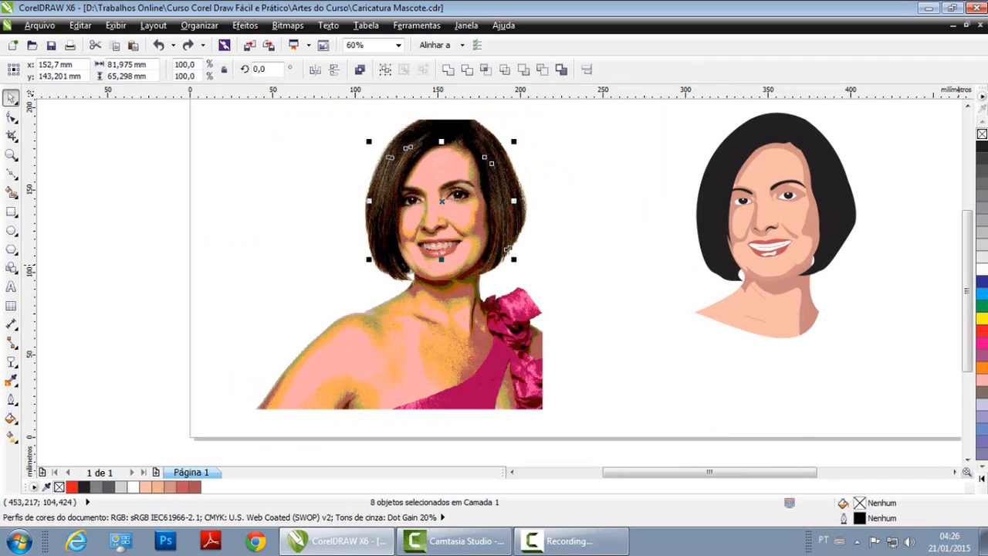
right_click(983, 270)
key(Right)
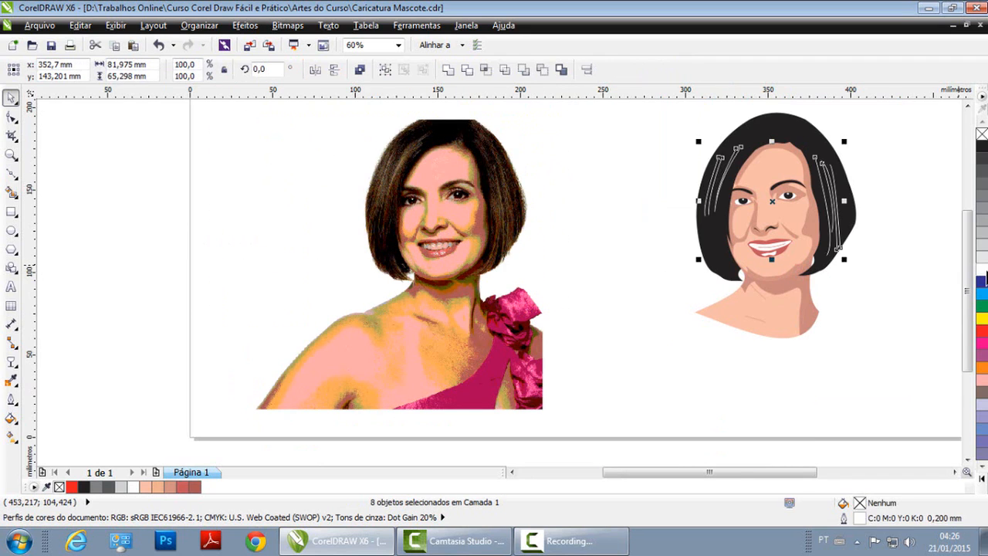
right_click(982, 158)
click(916, 236)
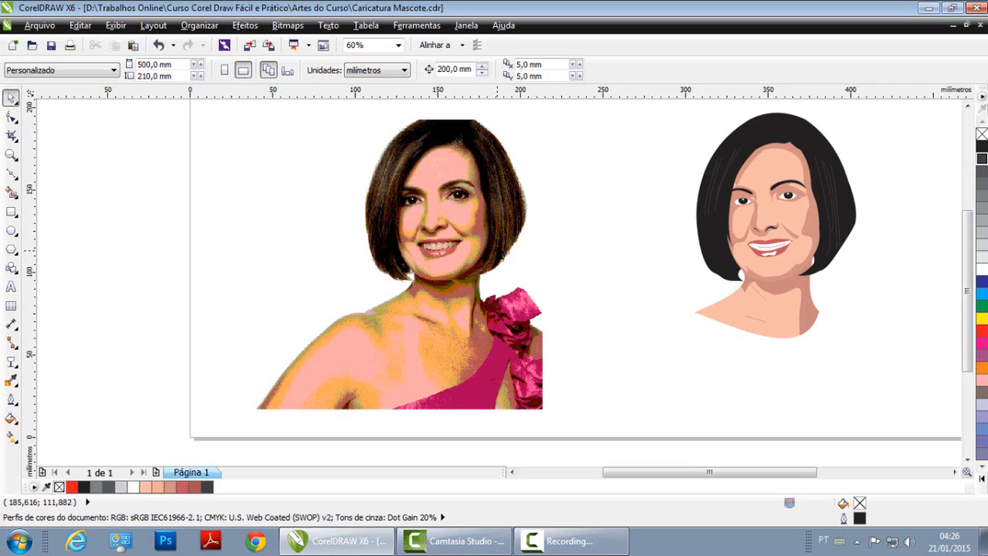
Step: Draw a closed Bezier highlight shape about 13 mm by 29 mm over the photo's hair left of the face
scroll(371, 158, up, 4)
click(12, 173)
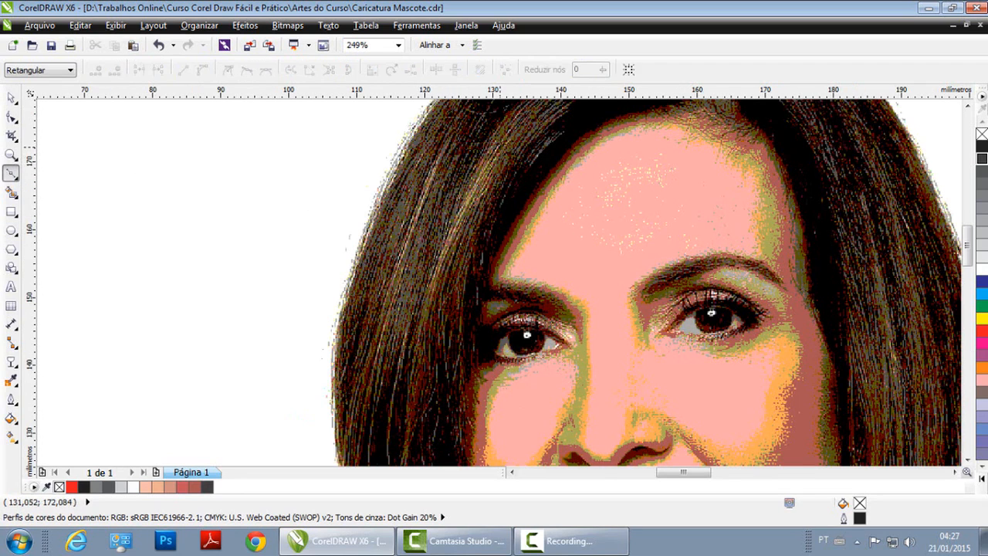
drag(424, 313, 415, 377)
drag(506, 136, 400, 276)
click(14, 97)
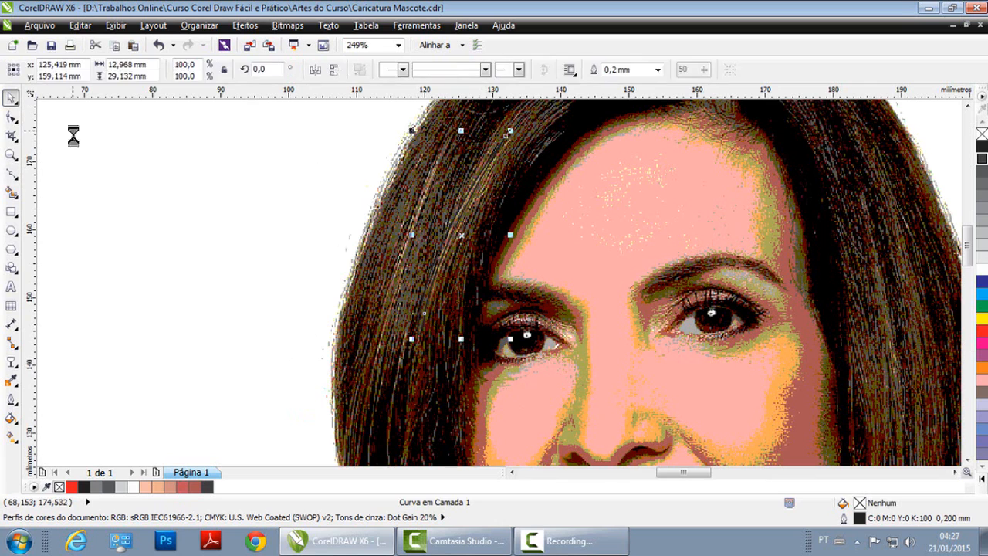
click(71, 131)
key(F3)
key(F2)
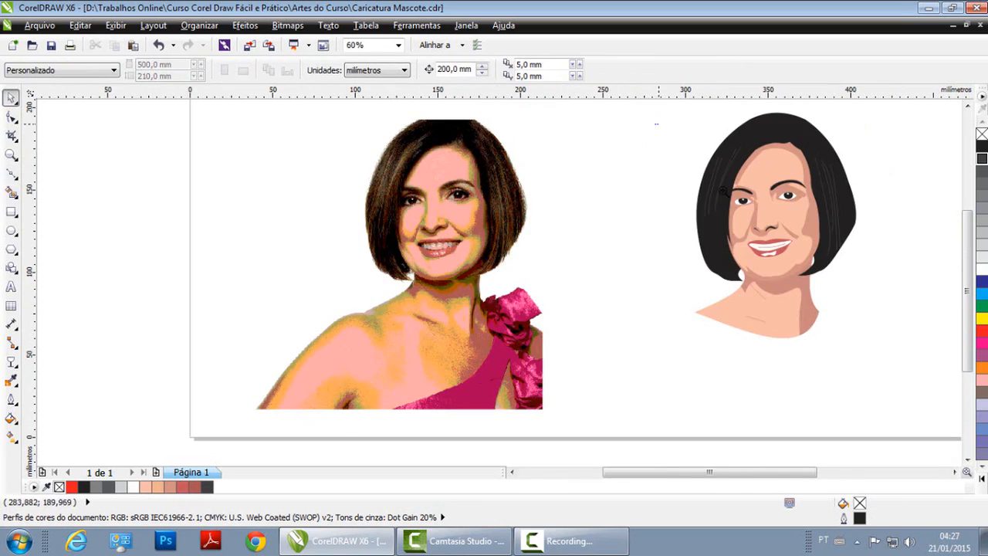
Step: Give the four hair strands left of the illustrated face a calligraphic outline with 10% stretch and a -45° angle
drag(653, 124, 909, 324)
drag(288, 131, 444, 272)
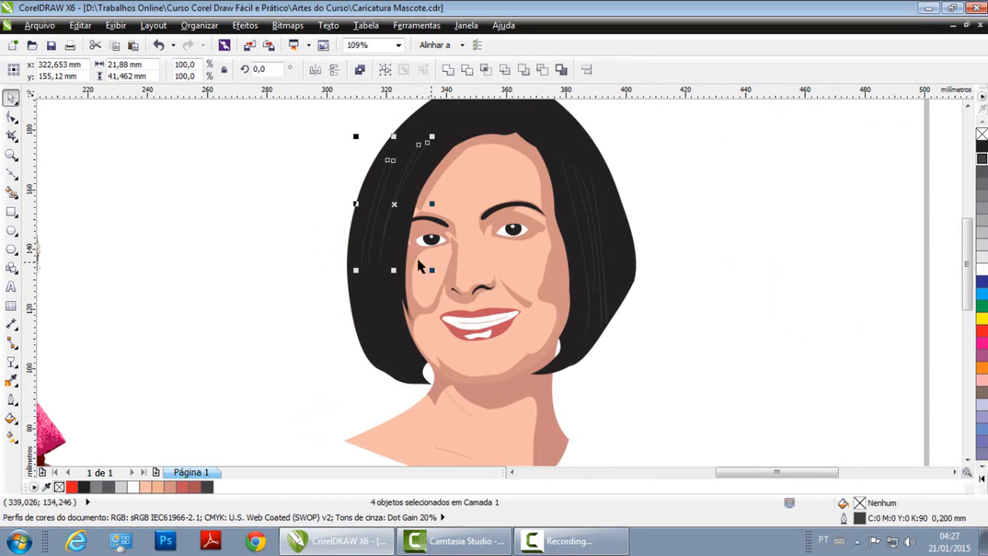
double_click(858, 518)
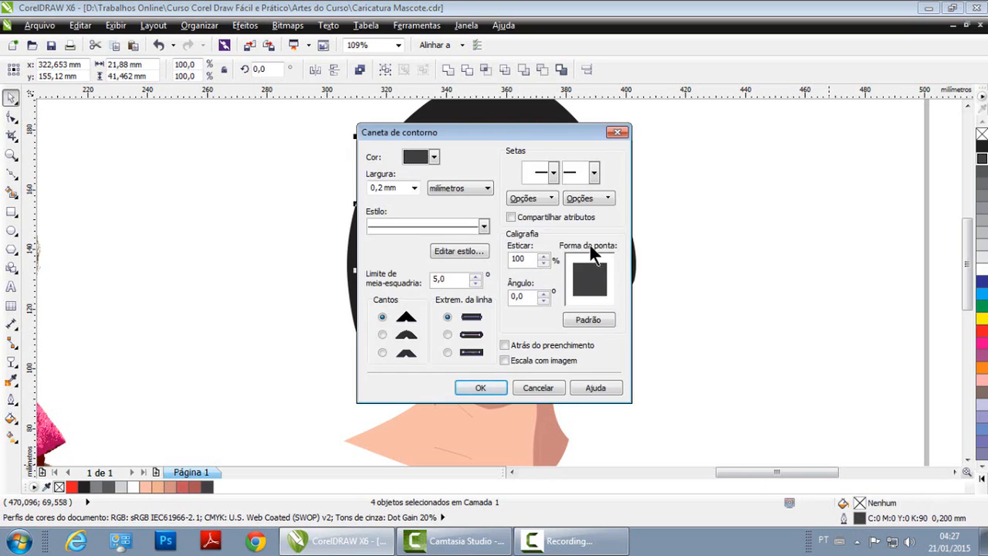
drag(530, 133, 718, 128)
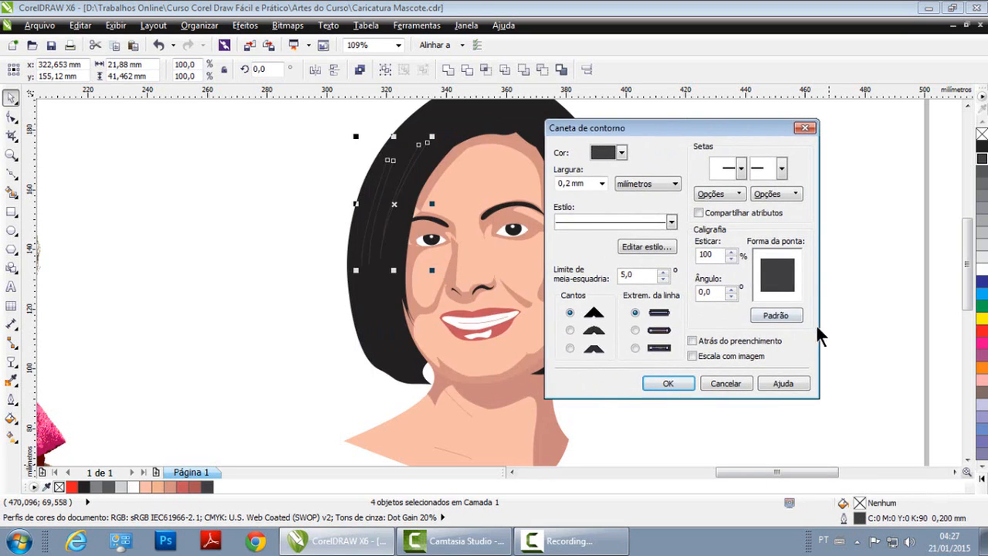
drag(795, 279, 779, 273)
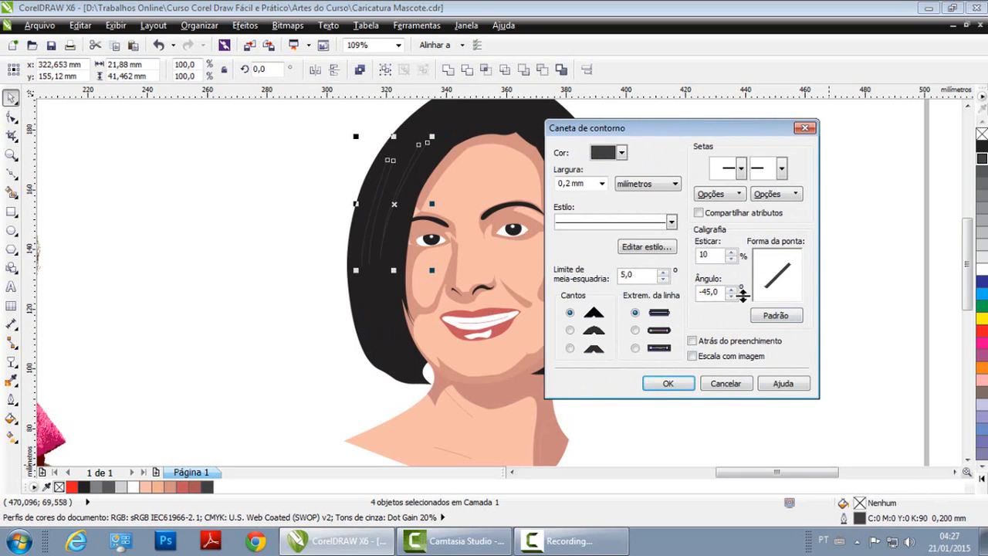
click(669, 386)
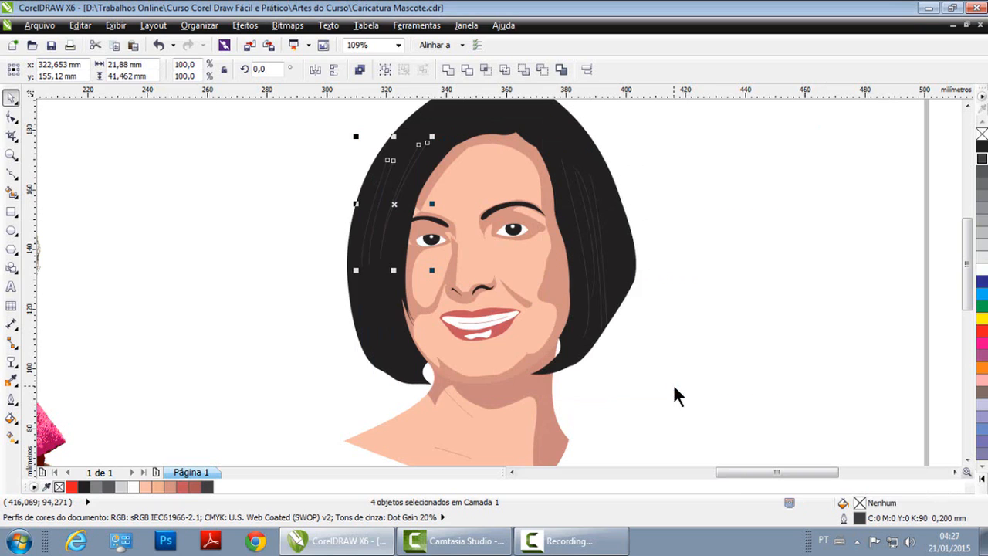
Step: Set the outline width of the four selected hair strands to 1.0 mm
double_click(880, 518)
click(412, 189)
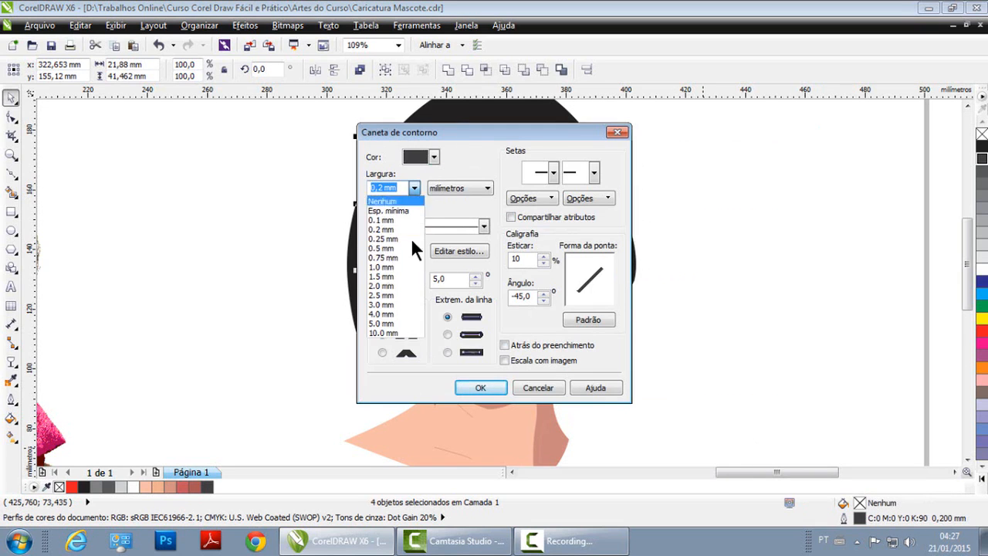
click(392, 267)
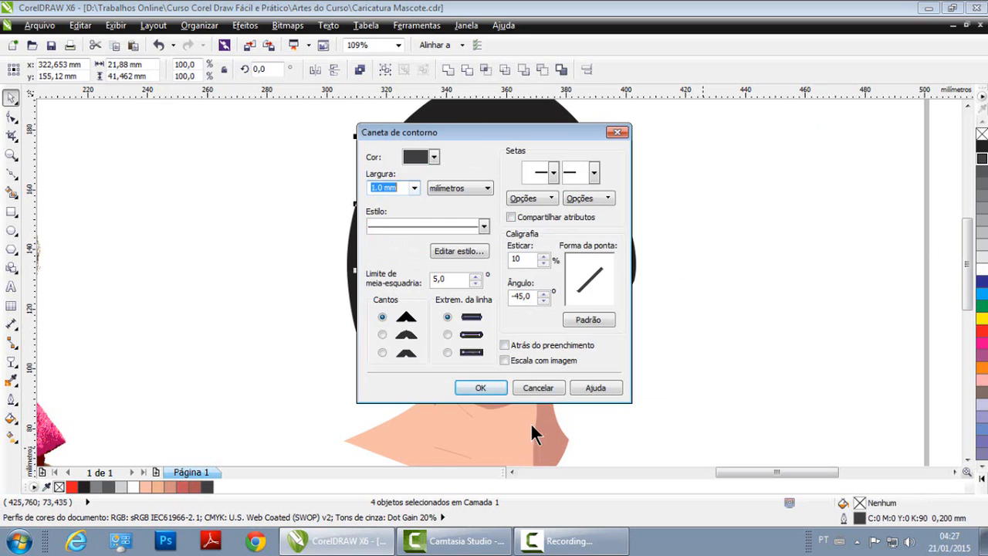
click(480, 387)
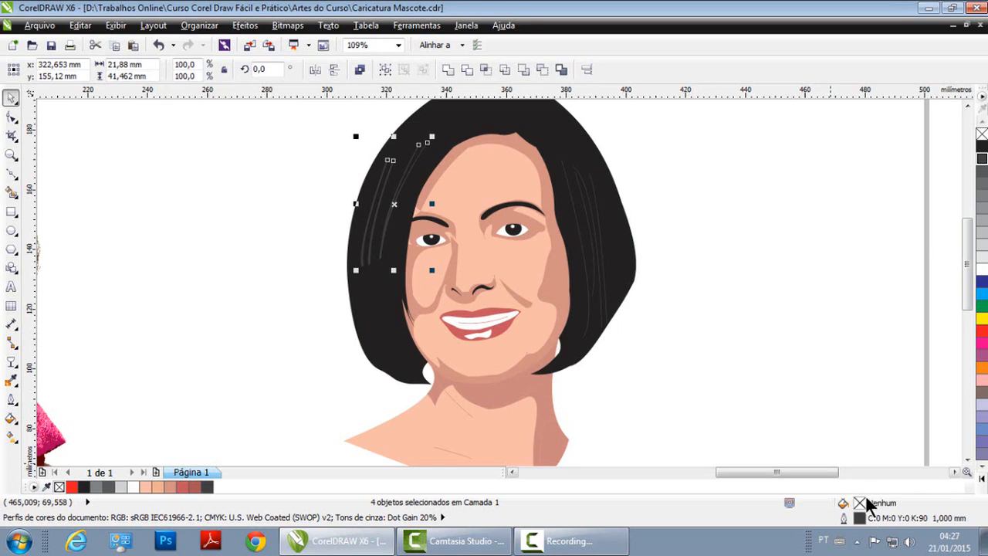
Step: Set the outline width of the four selected hair strands to 0.5 mm
double_click(857, 517)
click(413, 188)
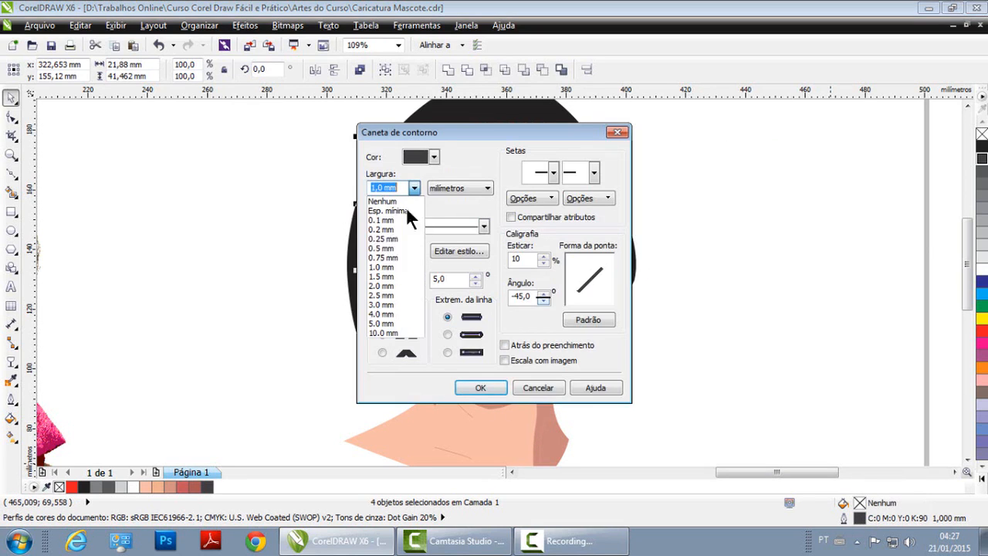
click(398, 248)
click(480, 388)
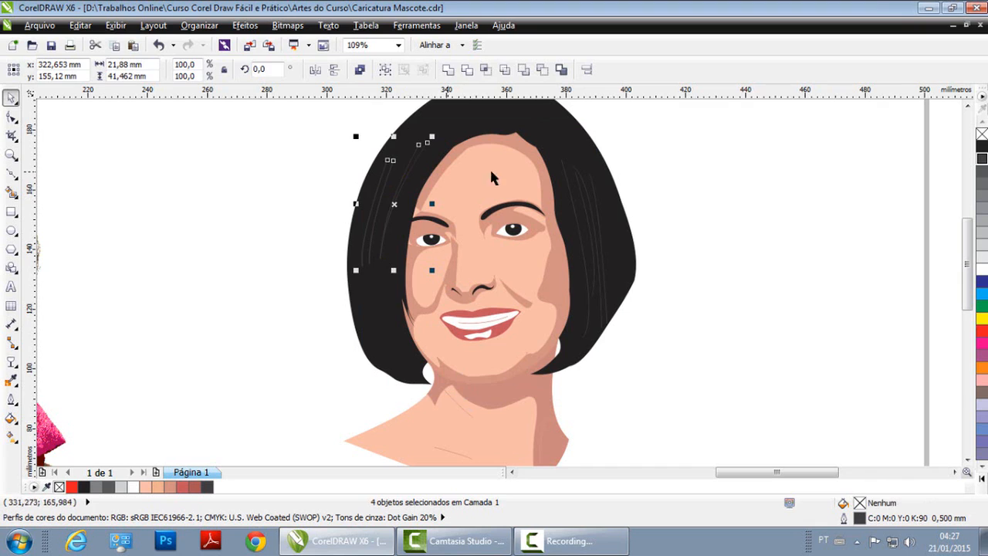
Step: Try a 100% black outline on the four strands left of the face, and restore the 90% black
drag(332, 143, 441, 309)
right_click(983, 151)
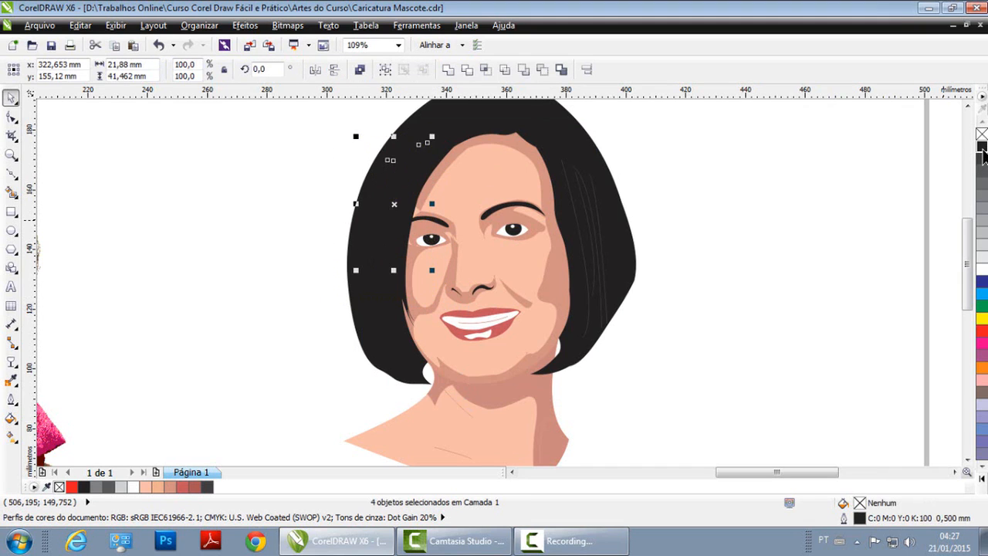
right_click(982, 160)
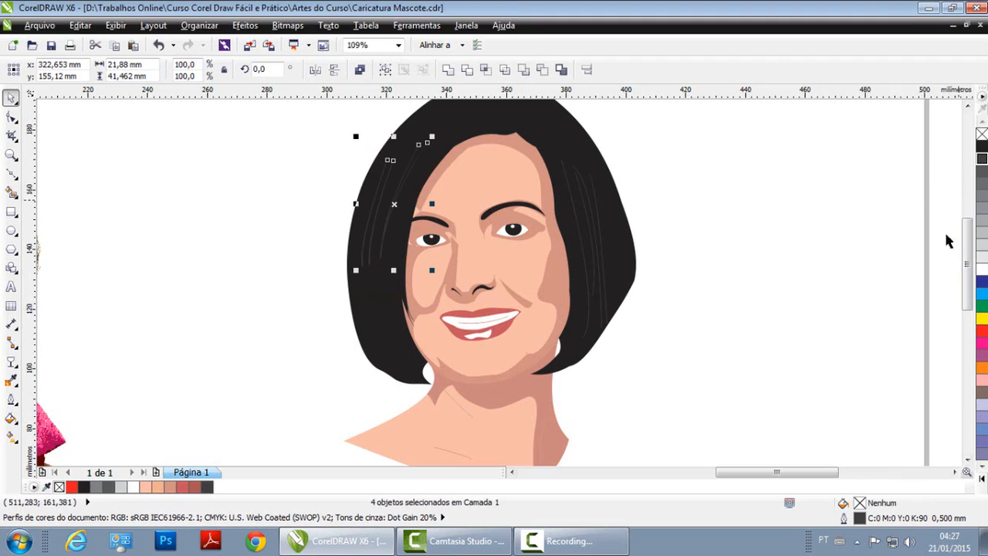
Step: Set the four strands' outline colour to the near-black C74 M69 Y65 K90 and save the drawing
key(F12)
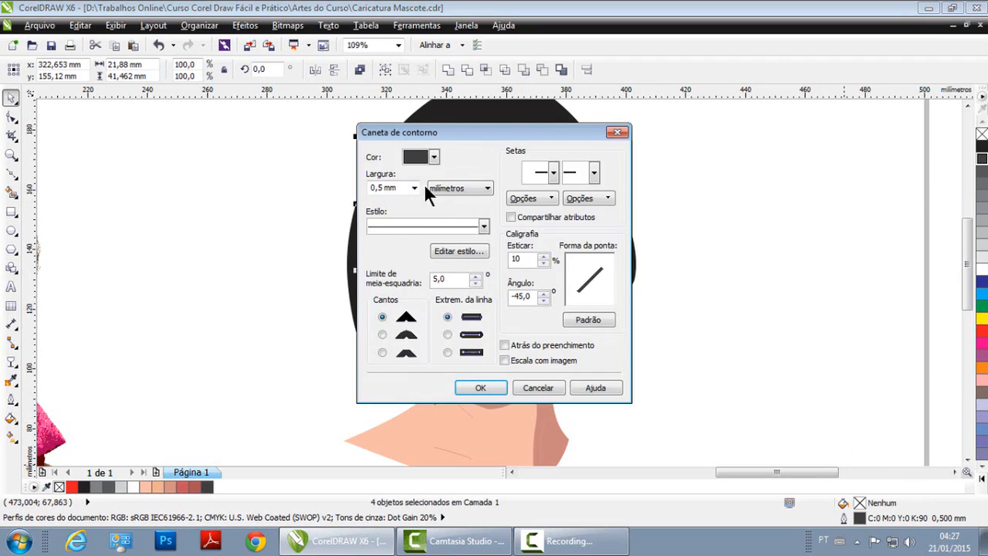
click(434, 157)
click(451, 268)
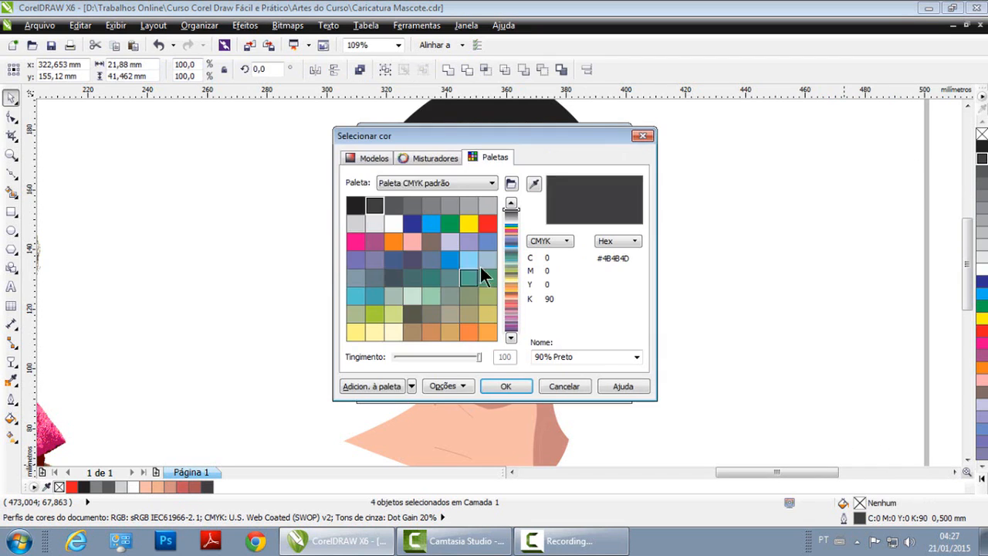
click(355, 206)
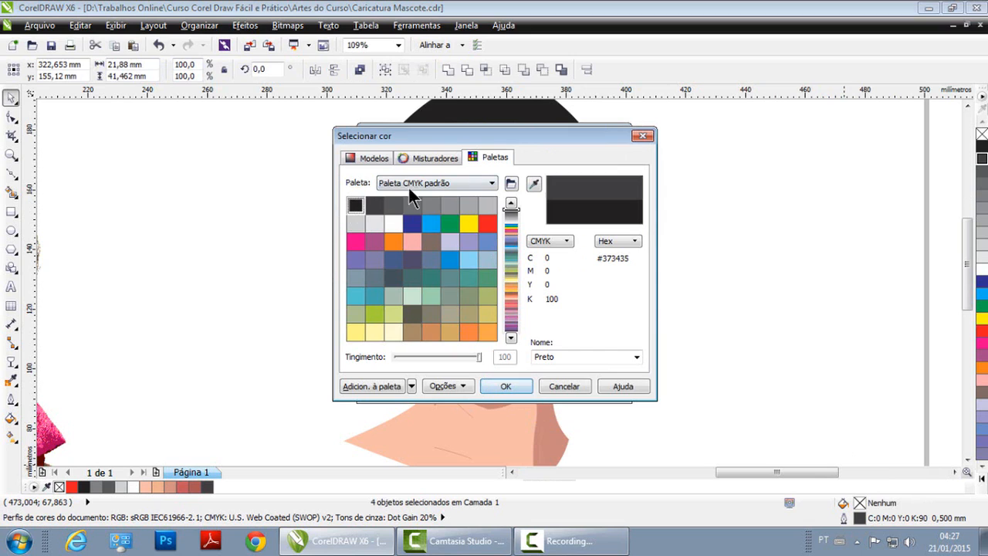
click(372, 157)
click(358, 347)
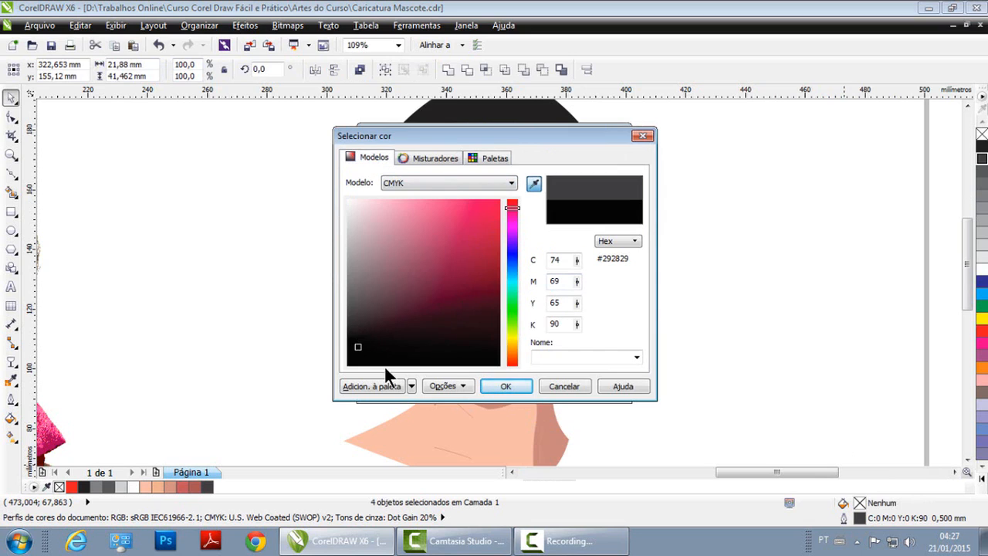
click(503, 388)
click(482, 387)
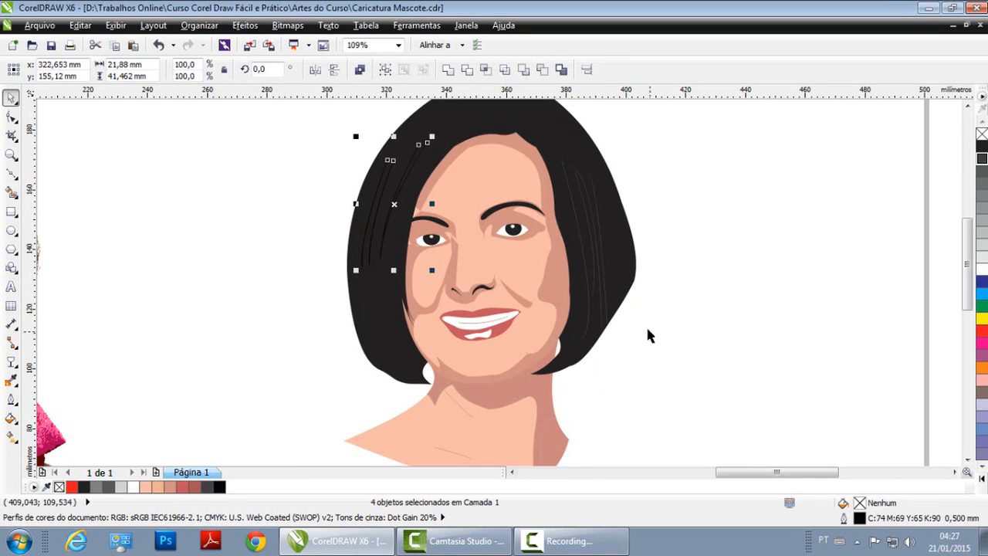
click(704, 274)
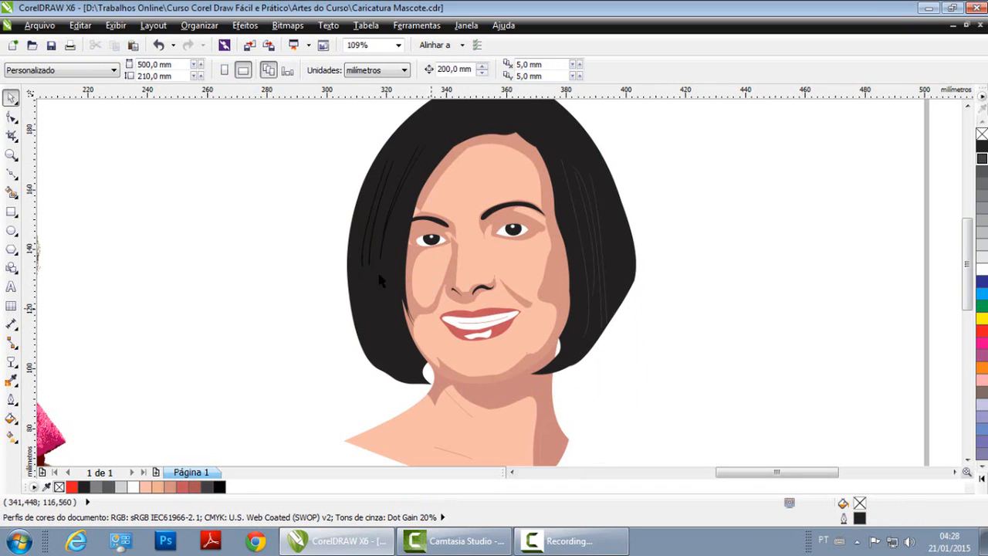
click(49, 45)
Step: Fill the illustration's hair shape with the strands' near-black colour C74 M69 Y65 K90
drag(305, 121, 436, 288)
click(330, 250)
click(386, 247)
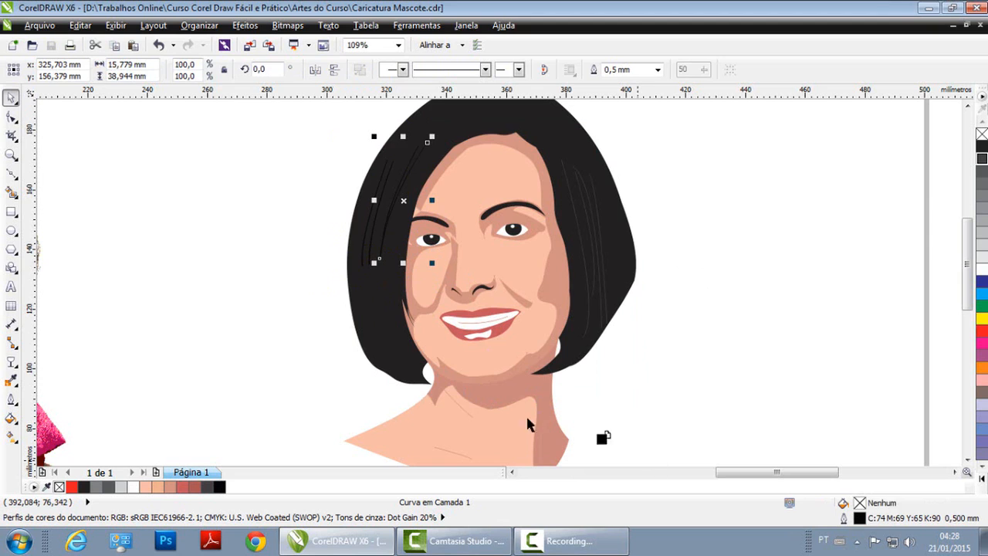
drag(375, 340, 375, 332)
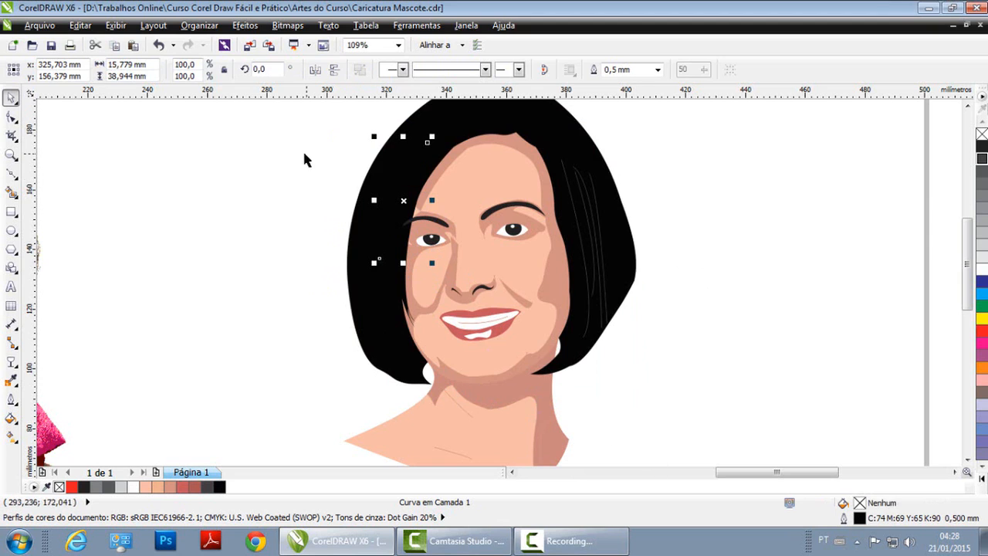
Step: Change the outline colour of the hair strands on both sides of the face to black K100
drag(294, 110, 447, 263)
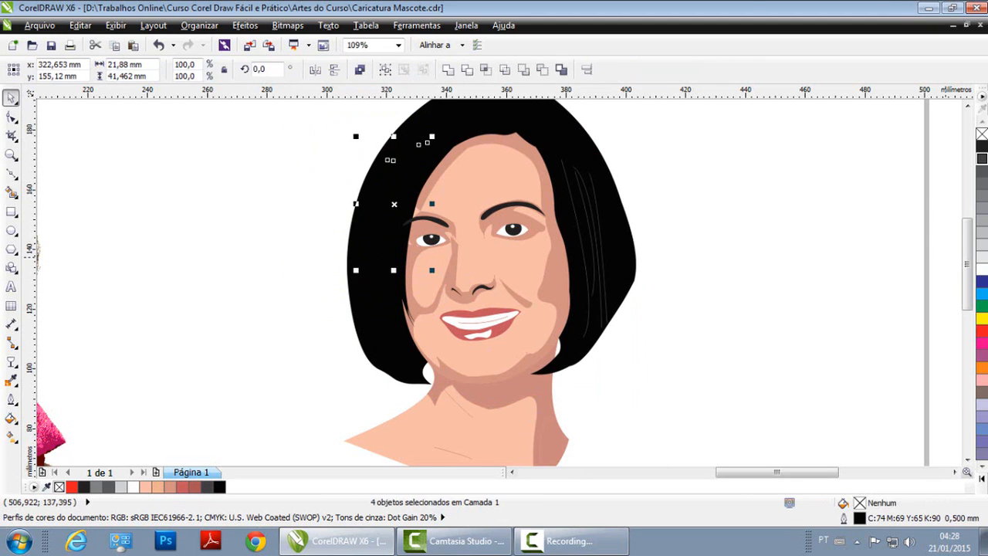
right_click(981, 147)
drag(669, 151, 531, 348)
right_click(981, 147)
click(652, 298)
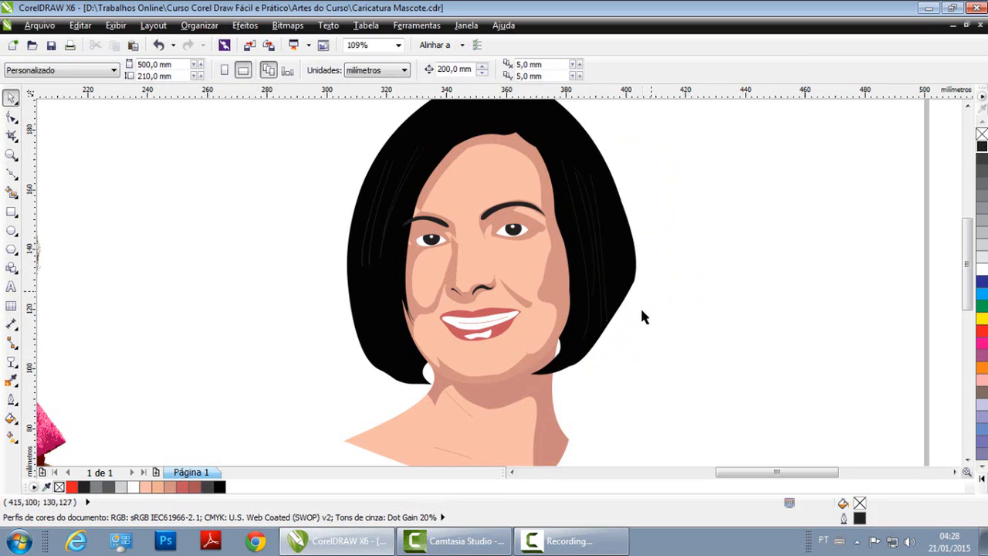
Step: Open the illustrated face's PowerClip contents and prepare the darker side shading curve for node editing
key(F3)
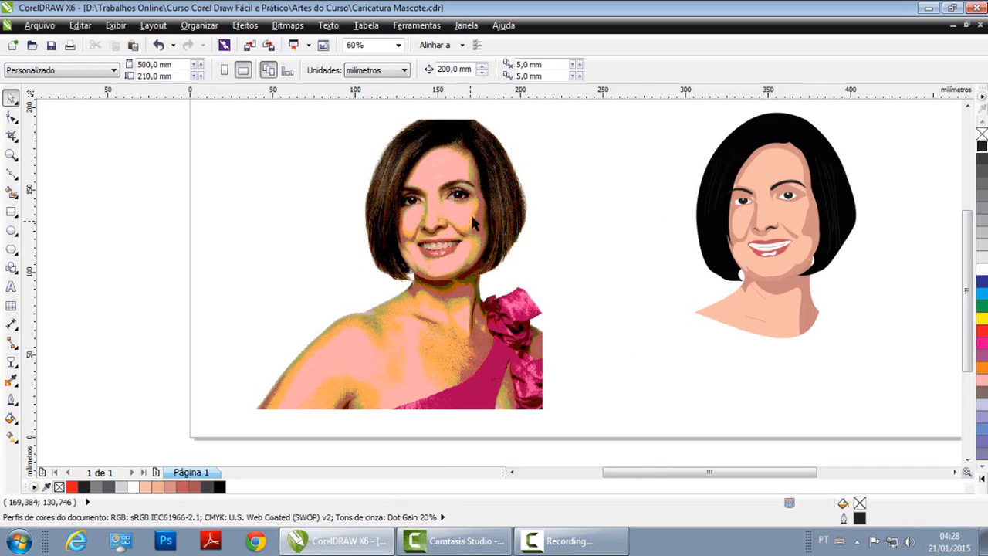
key(F2)
drag(696, 219, 809, 287)
key(F3)
key(F2)
drag(667, 173, 833, 321)
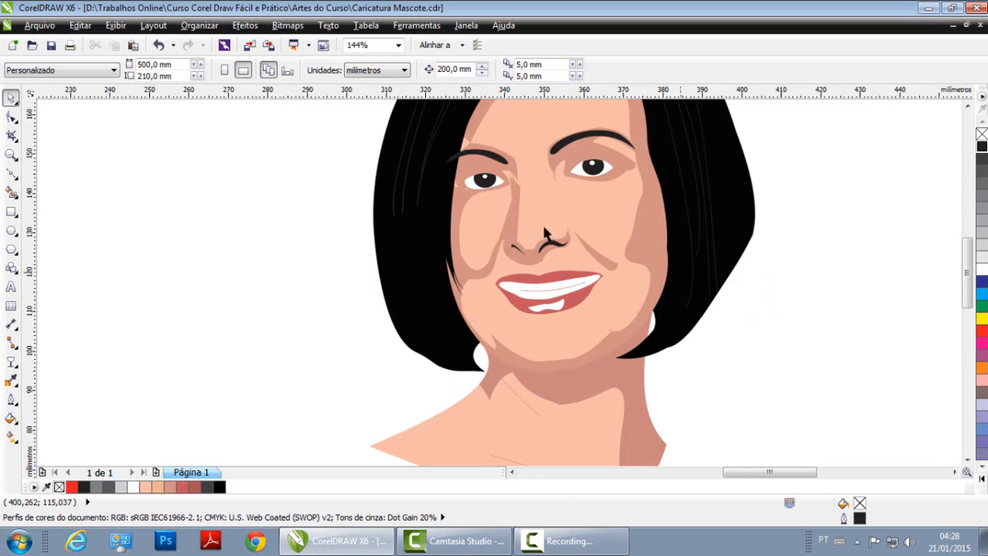
click(493, 259)
key(F10)
click(11, 98)
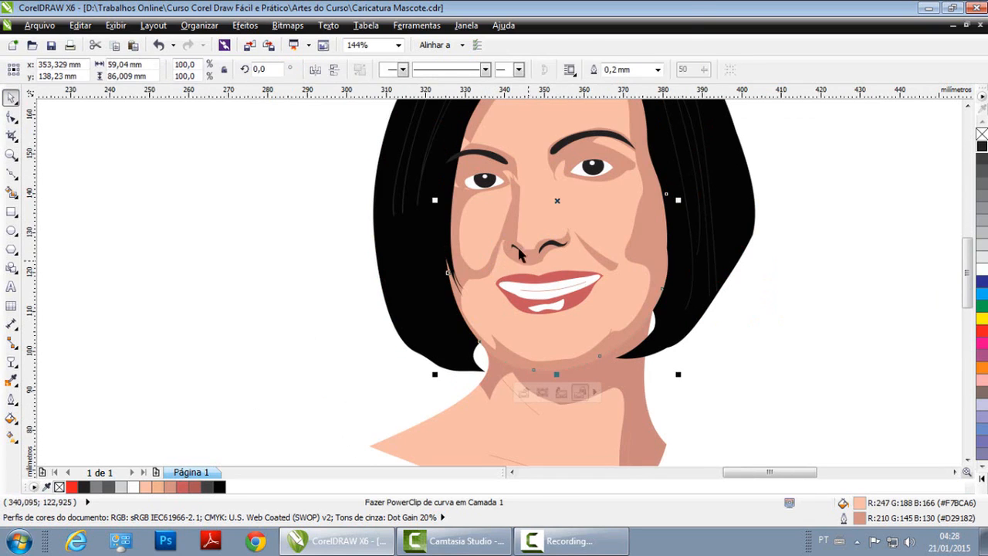
right_click(521, 255)
click(527, 63)
key(F2)
drag(441, 188, 551, 353)
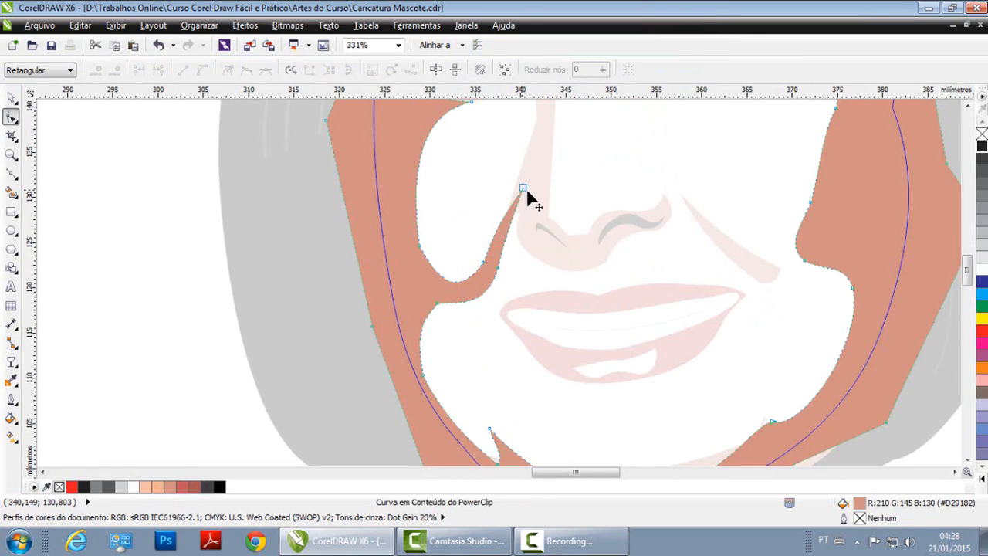
Step: Reshape the cheek shading's thin tip so it curves toward the left nostril, and finish editing the PowerClip
drag(524, 189, 545, 221)
click(498, 269)
drag(485, 267, 506, 272)
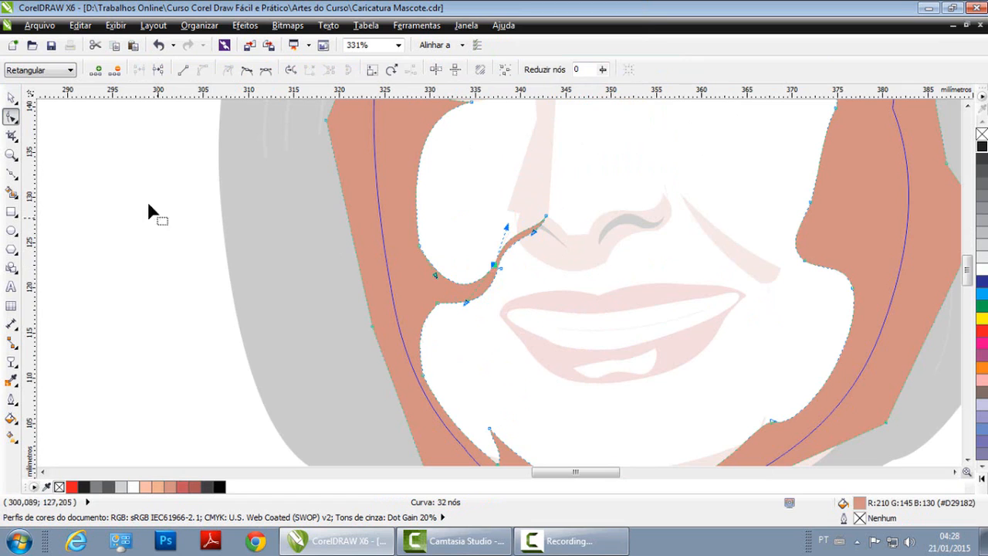
click(12, 97)
key(F3)
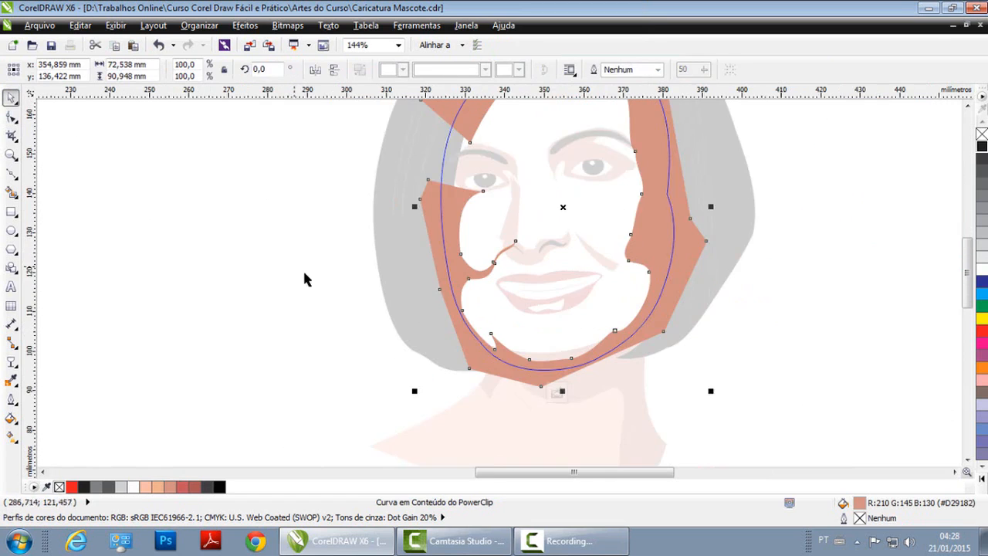
ctrl+click(288, 230)
key(F4)
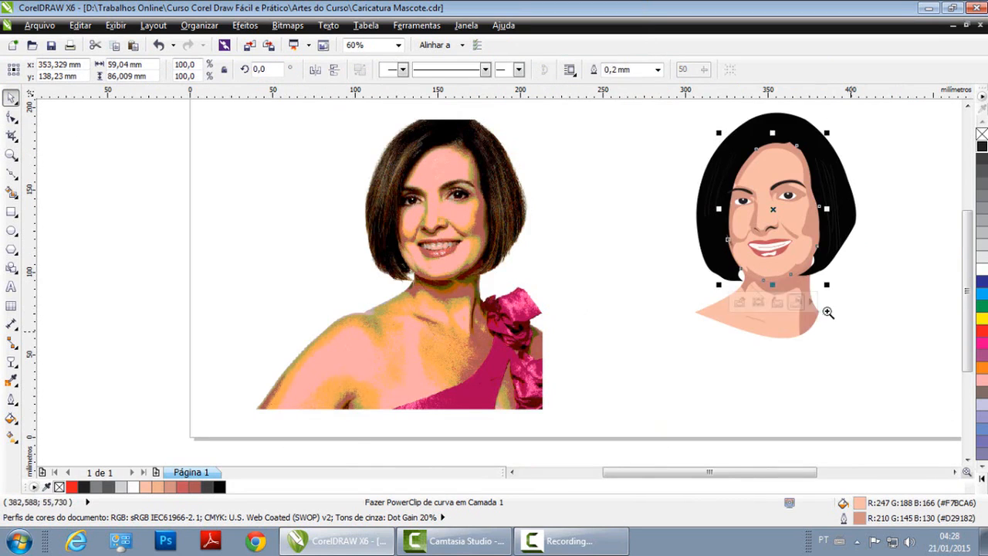
Step: Examine the reshaped cheek shading and black hair up close, and compare the illustration with the reference photo
scroll(794, 263, up, 4)
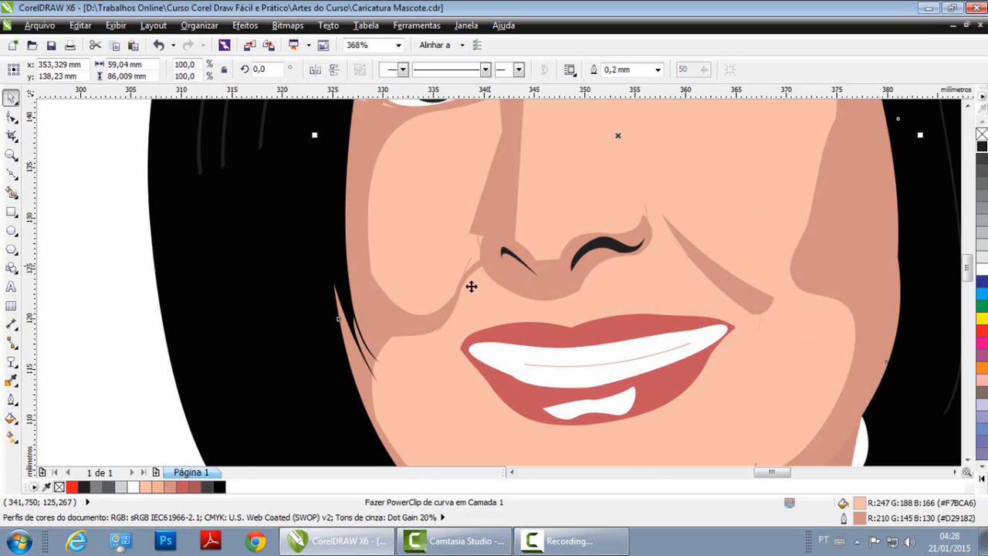
key(F4)
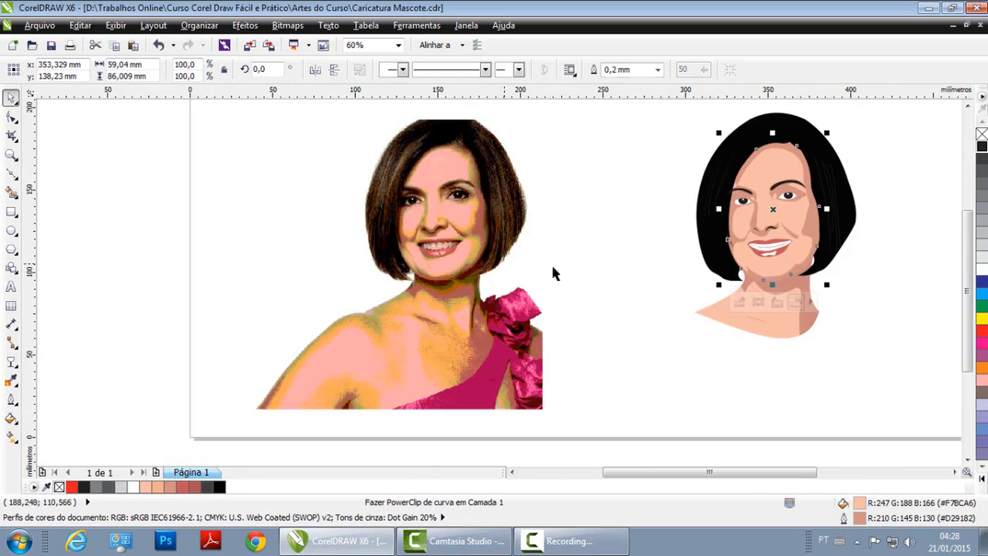
click(844, 292)
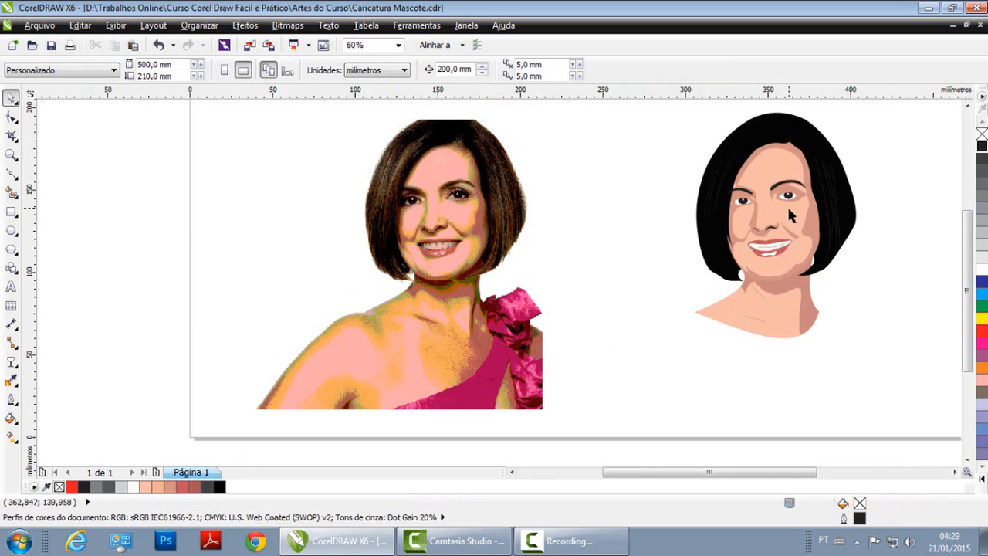
scroll(692, 132, up, 2)
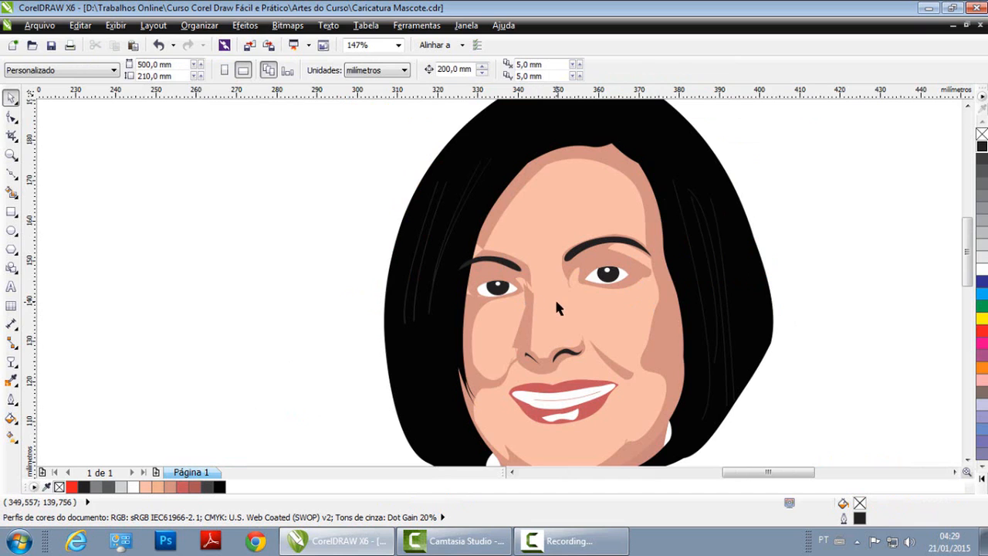
key(F3)
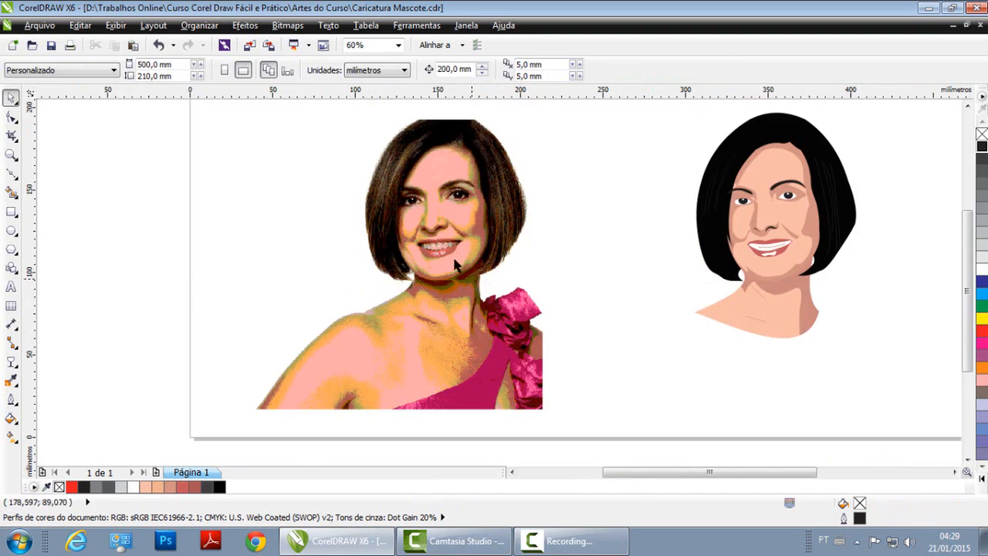
key(z)
drag(669, 128, 838, 375)
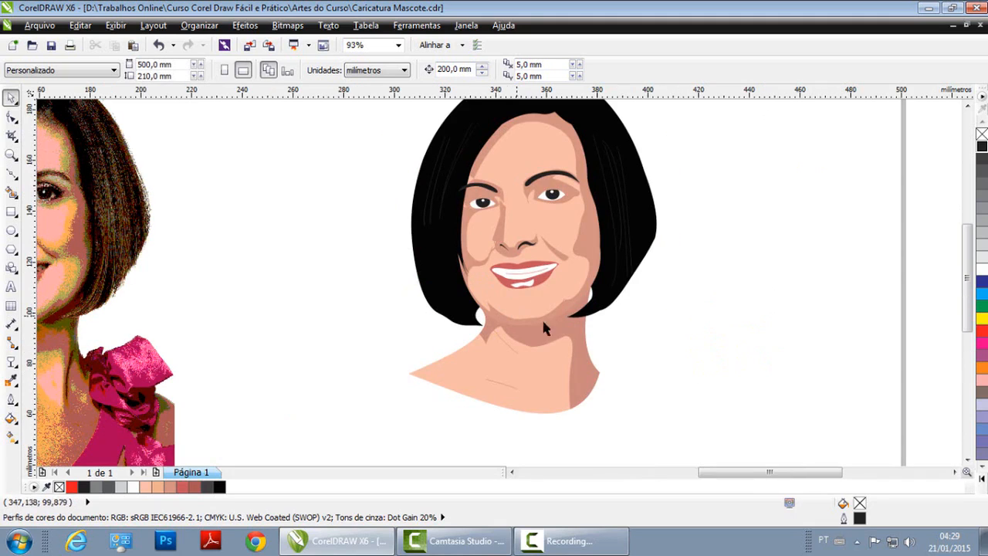
Step: Examine the skin areas by selecting the face, the neck, and the shading shapes around both eyes, nose and smile line
click(554, 303)
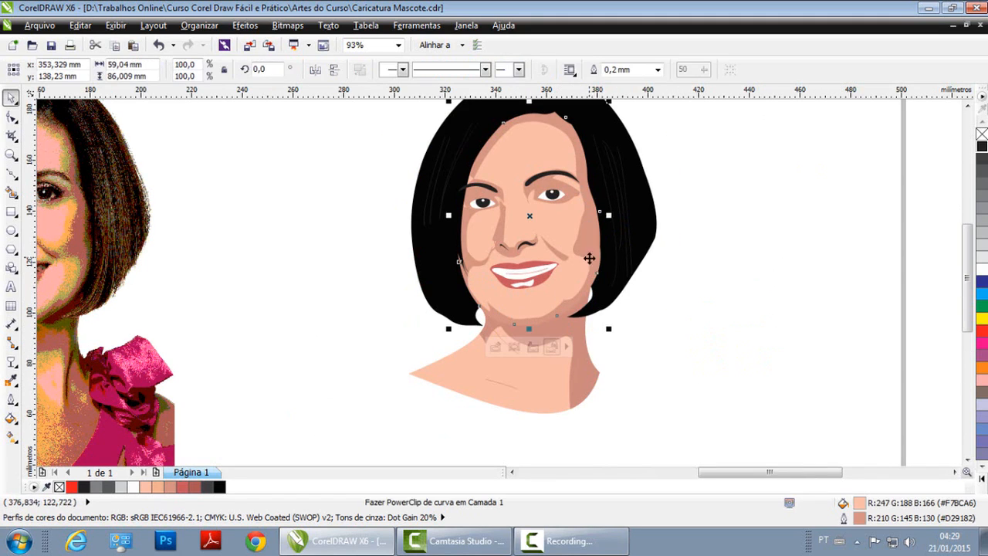
click(577, 386)
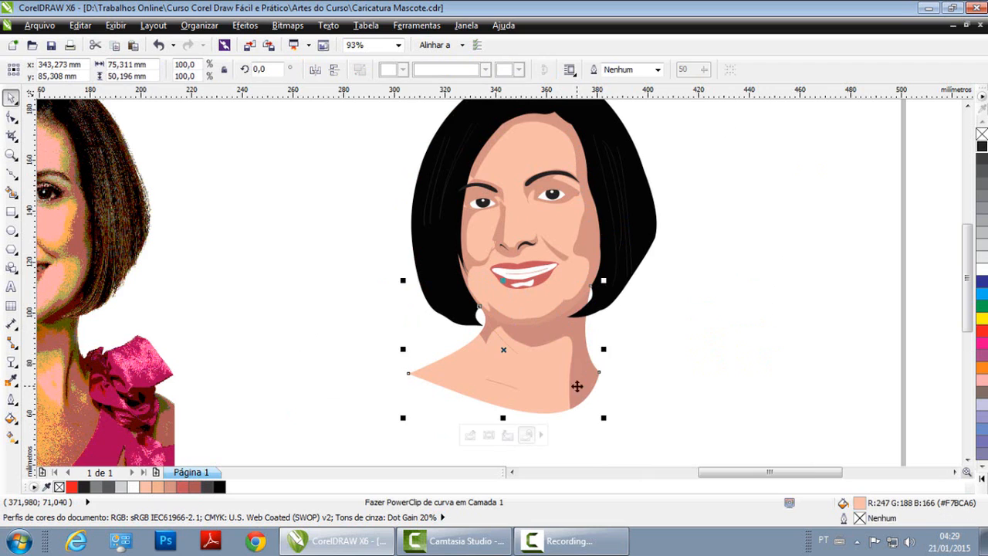
click(708, 324)
key(F2)
drag(443, 144, 639, 306)
click(365, 207)
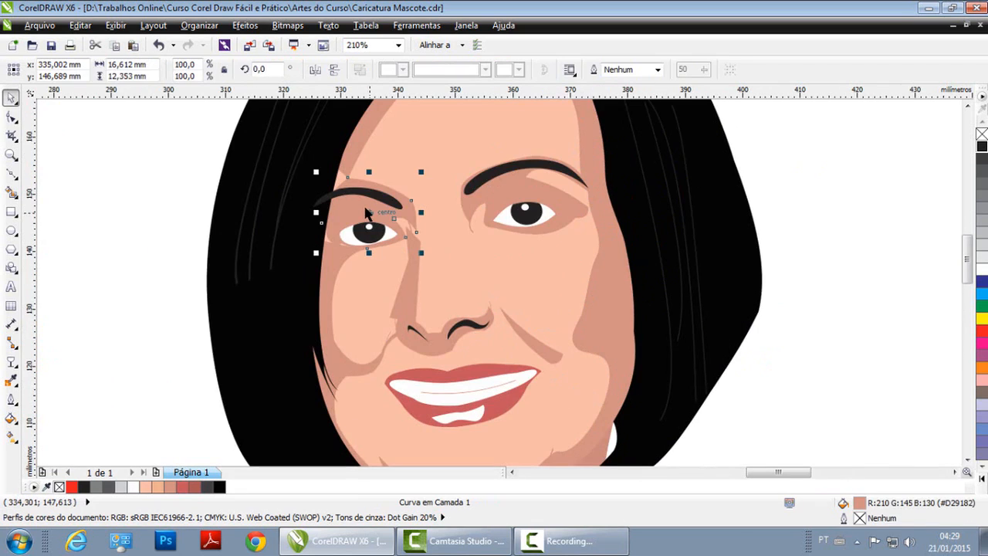
shift+click(497, 202)
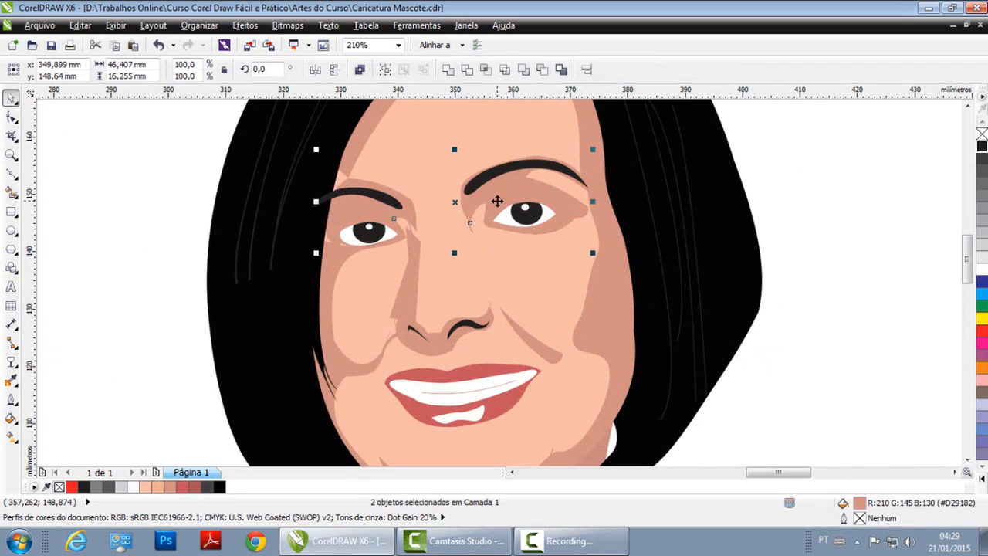
shift+click(410, 309)
shift+click(447, 355)
shift+click(546, 353)
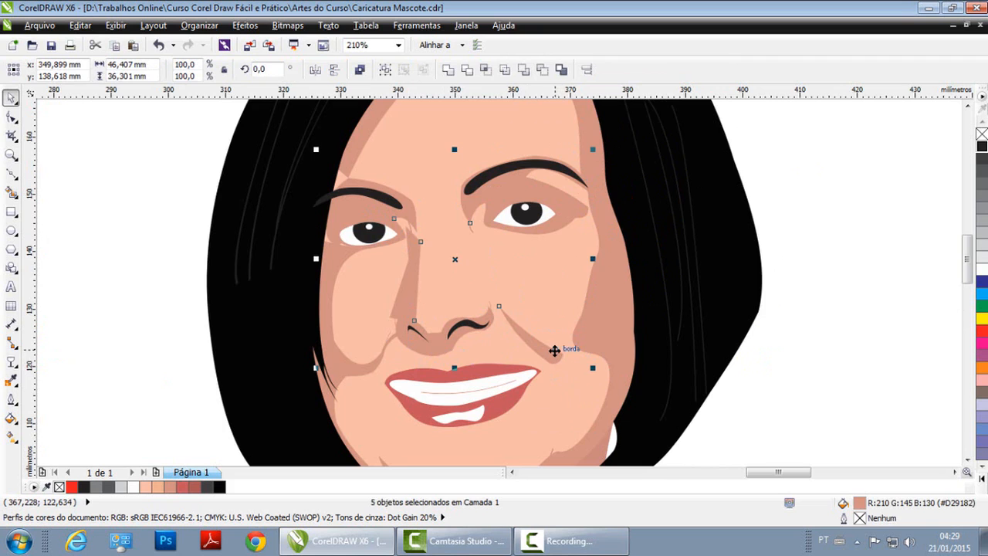
right_click(462, 278)
click(669, 317)
key(F2)
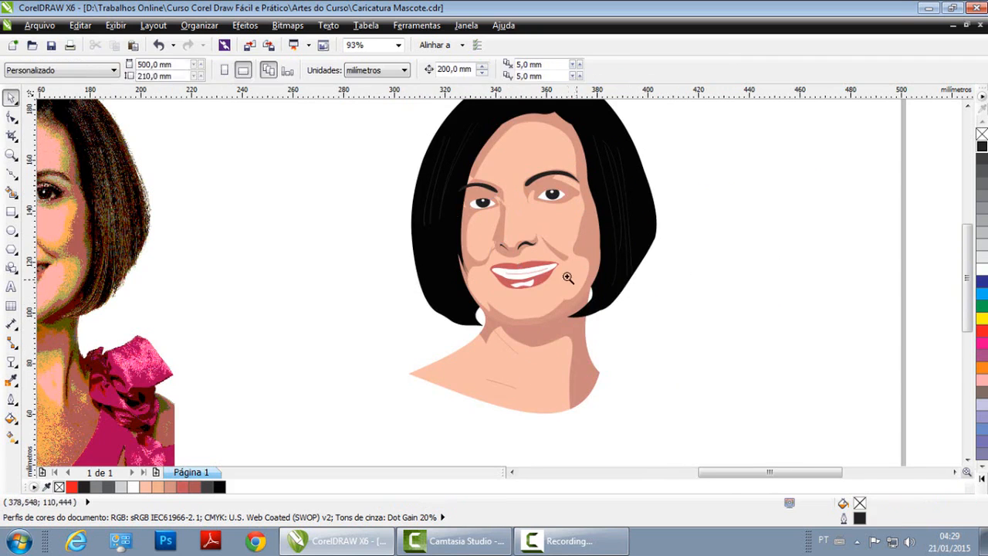
Step: Try removing the nose's shading shapes while comparing with the reference photo, and undo the removal
right_click(569, 279)
key(F2)
drag(325, 141, 898, 344)
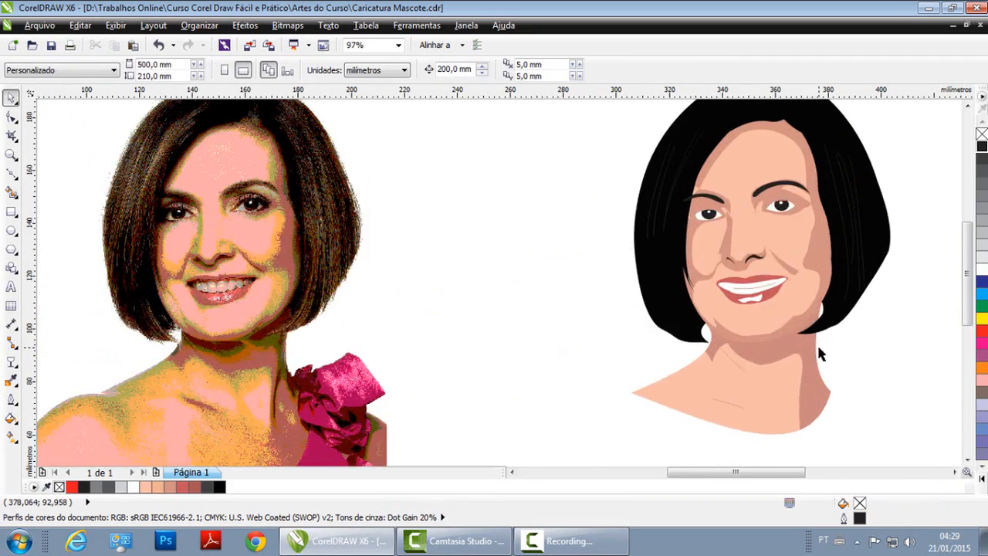
click(745, 276)
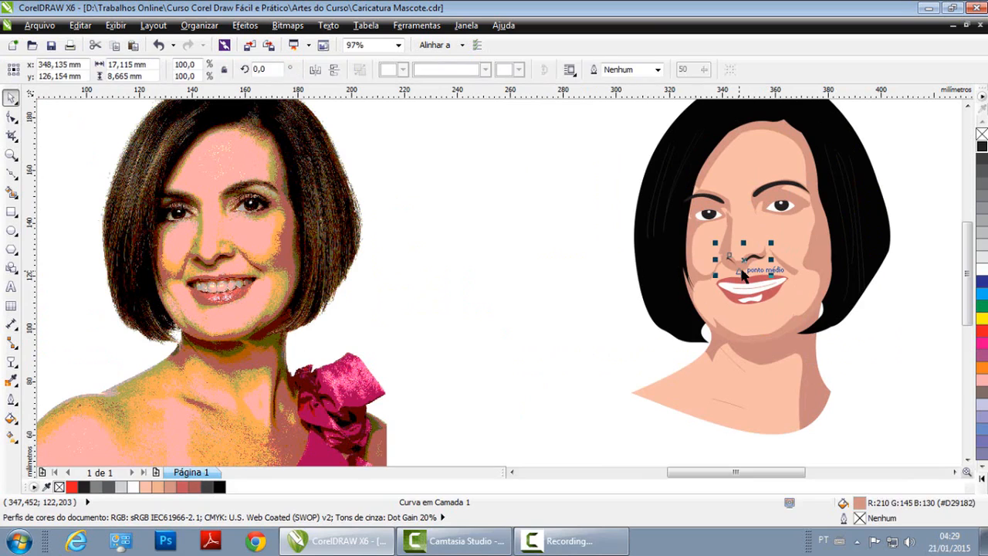
click(844, 375)
click(734, 259)
click(862, 433)
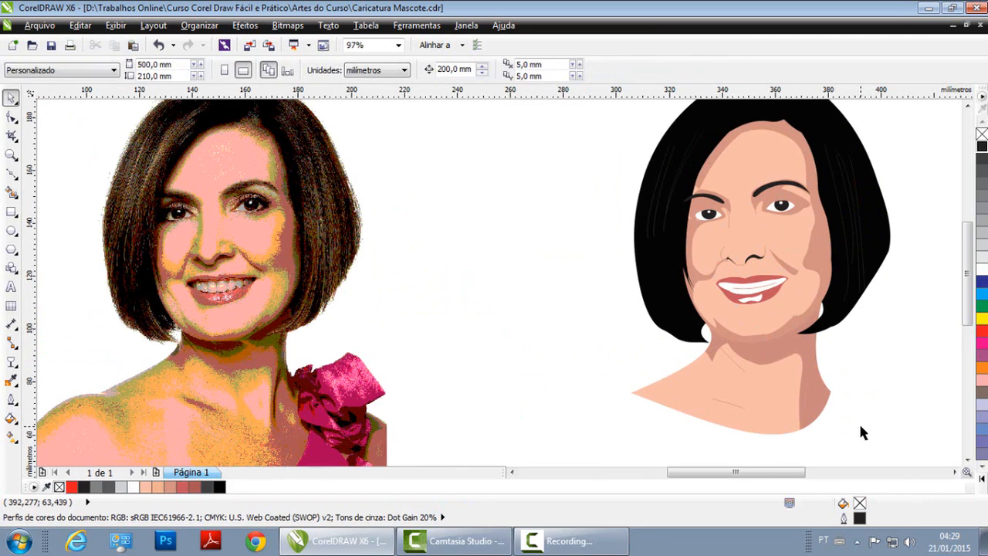
key(ctrl+z)
key(ctrl+z)
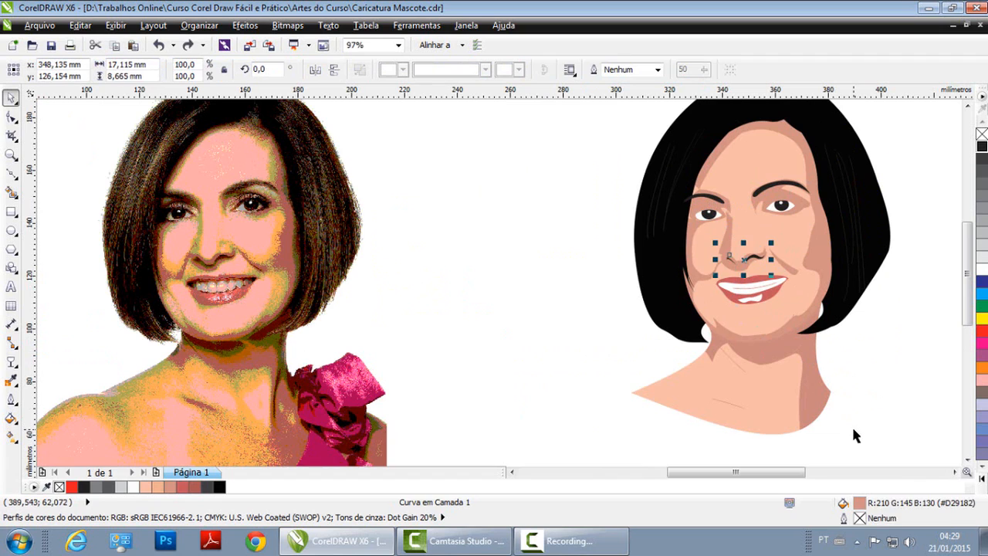
Step: Open the illustrated face's PowerClip contents for editing around the left cheek
click(708, 283)
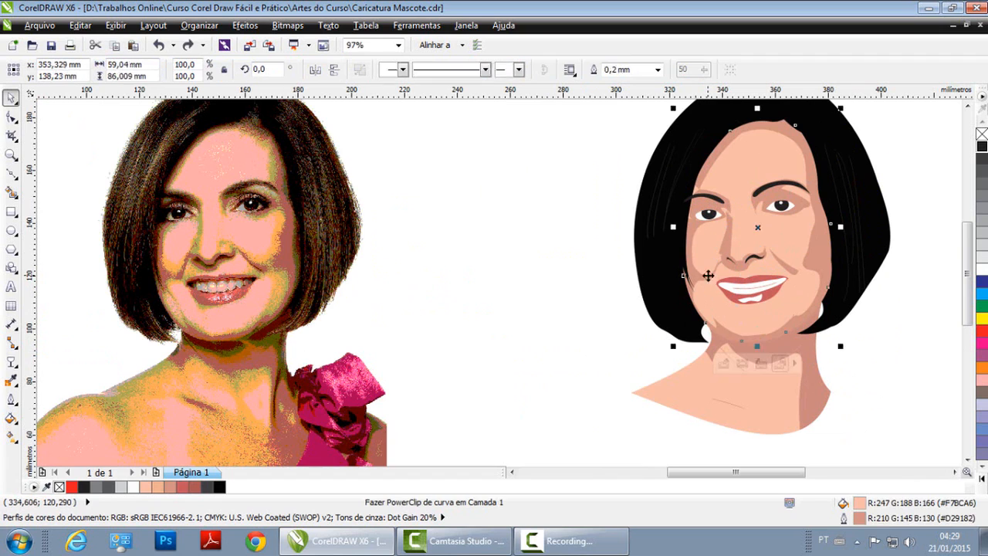
key(F10)
key(shift+F2)
click(12, 98)
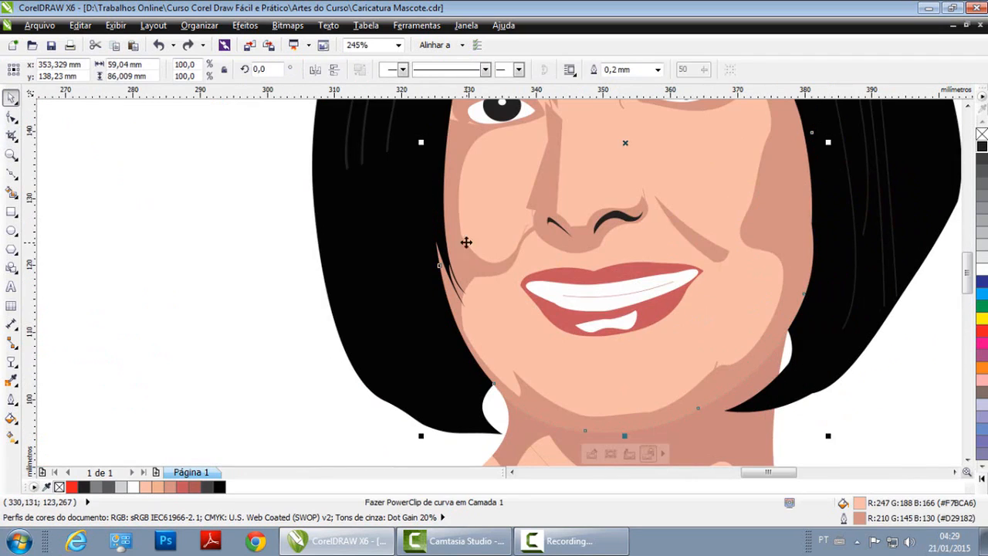
double_click(507, 254)
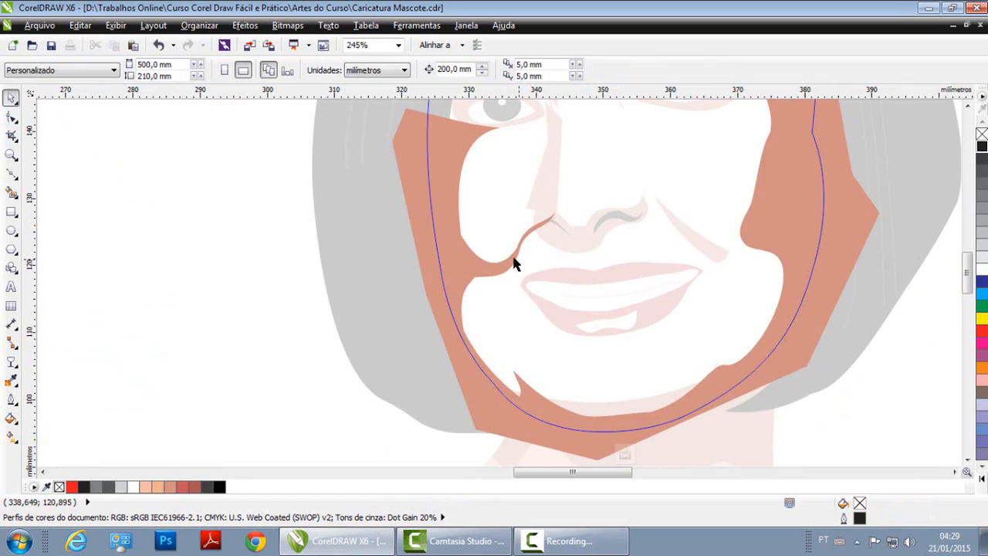
Step: Delete the nodes forming the left cheek shading's thin tip, straighten the remaining inner edge segment, and finish editing the PowerClip
double_click(515, 258)
drag(533, 203, 582, 221)
key(Delete)
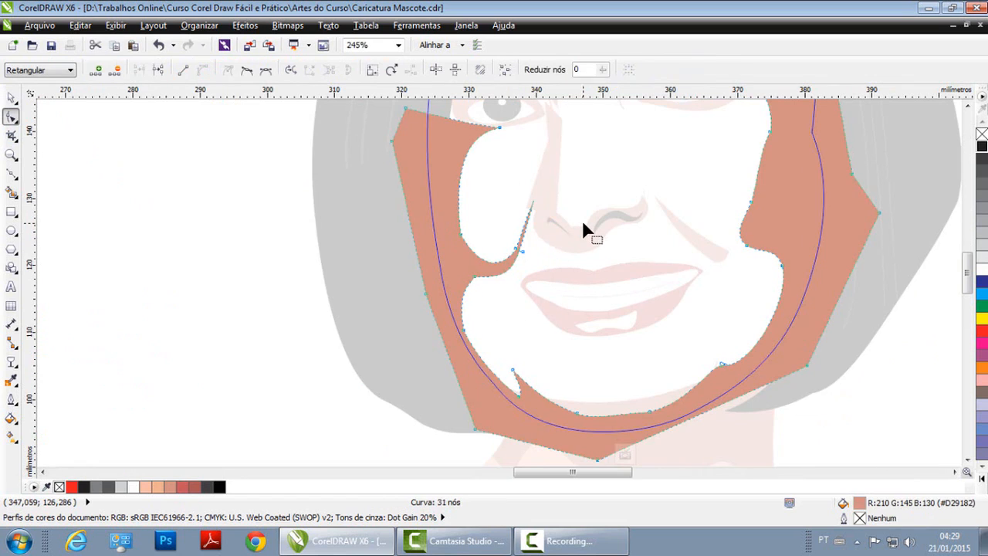
click(523, 252)
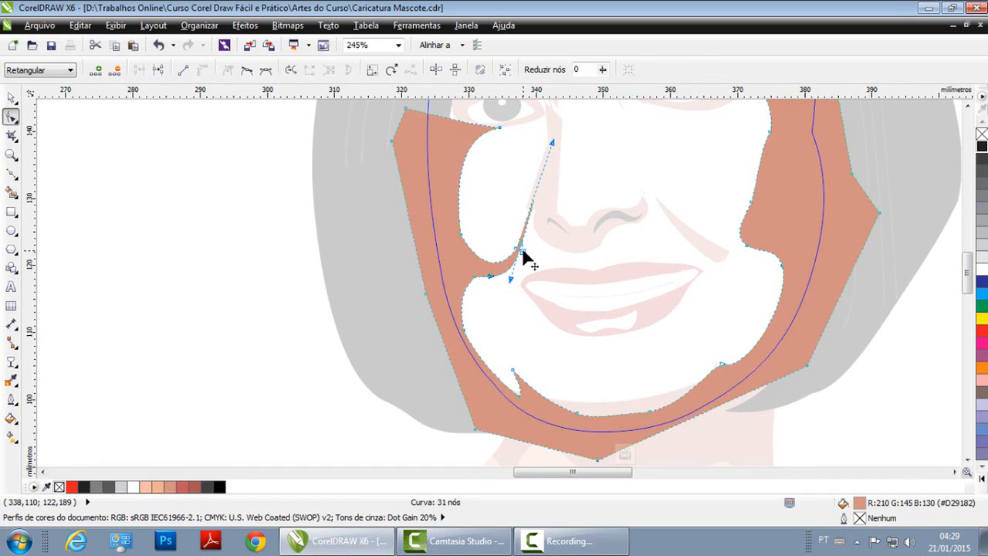
key(Delete)
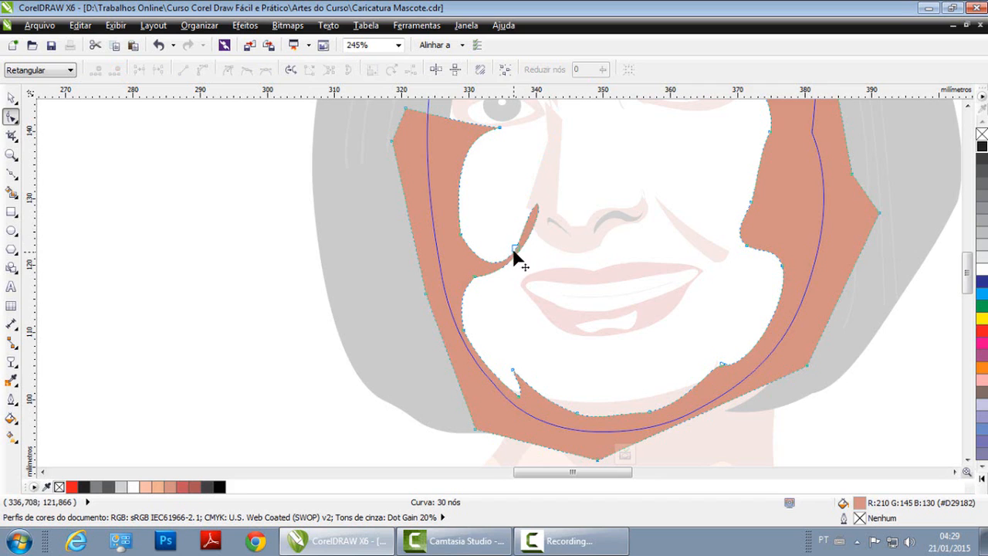
click(514, 252)
key(Delete)
click(536, 261)
click(179, 70)
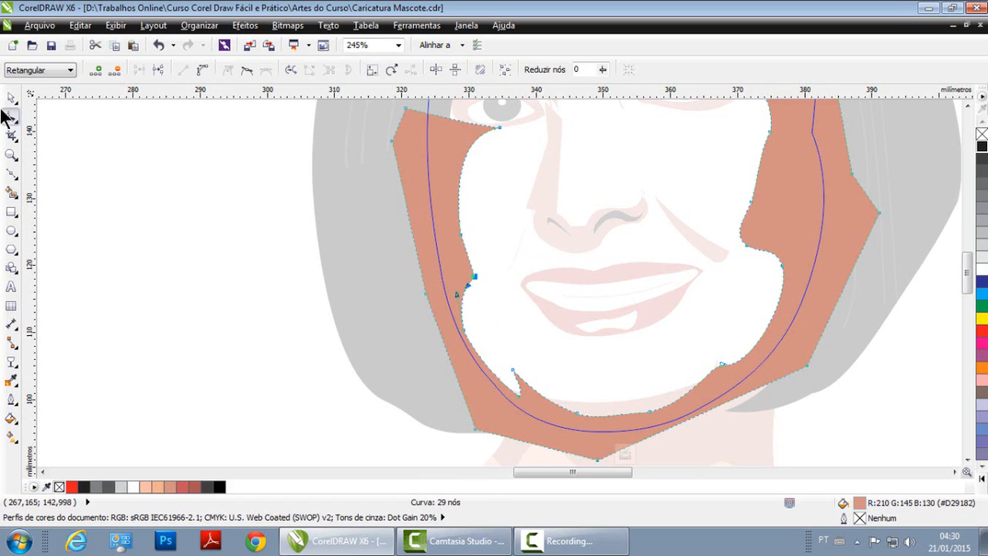
click(11, 99)
key(F3)
ctrl+click(437, 283)
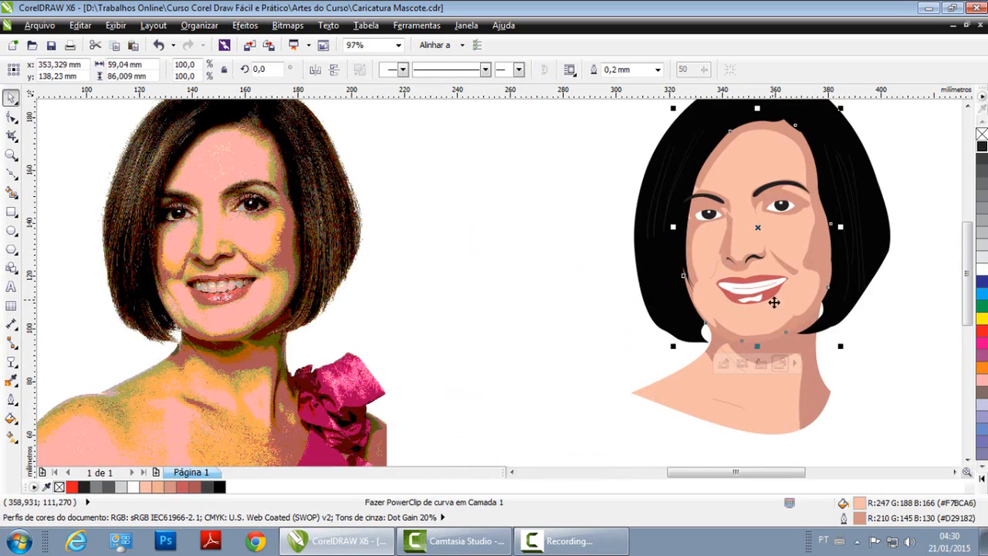
Step: Ungroup the facial features so the thin smile line beside the left corner of the mouth can be selected alone
scroll(803, 293, up, 5)
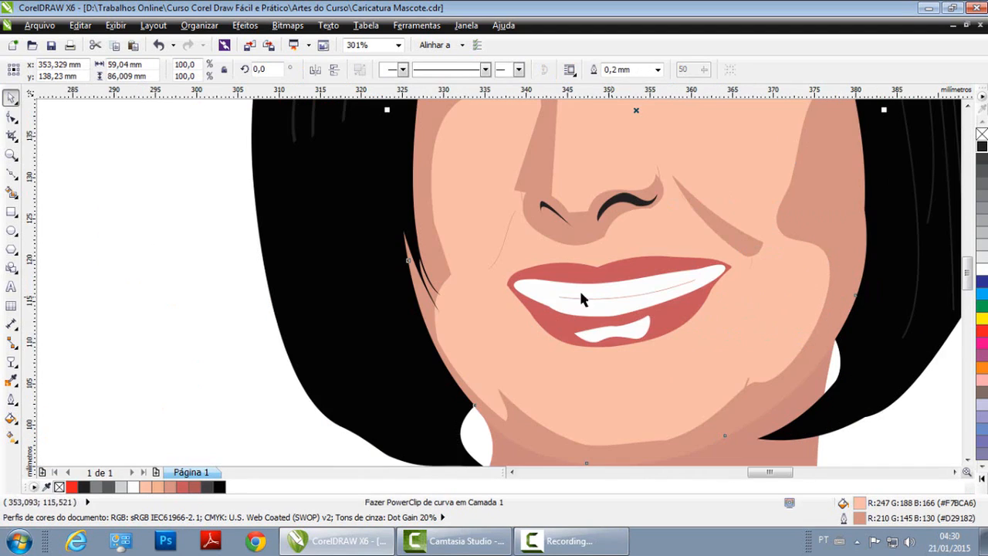
click(483, 272)
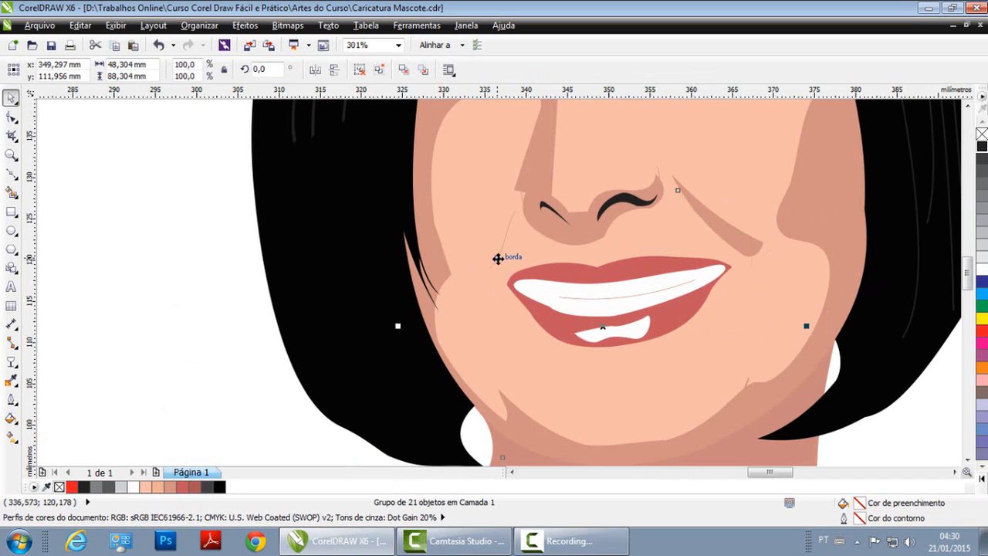
key(Escape)
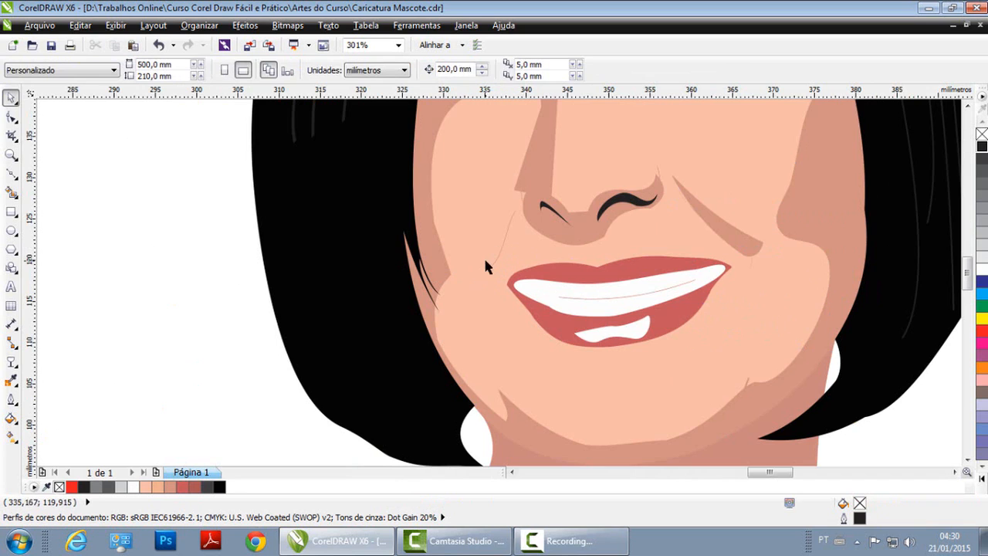
click(499, 261)
click(12, 116)
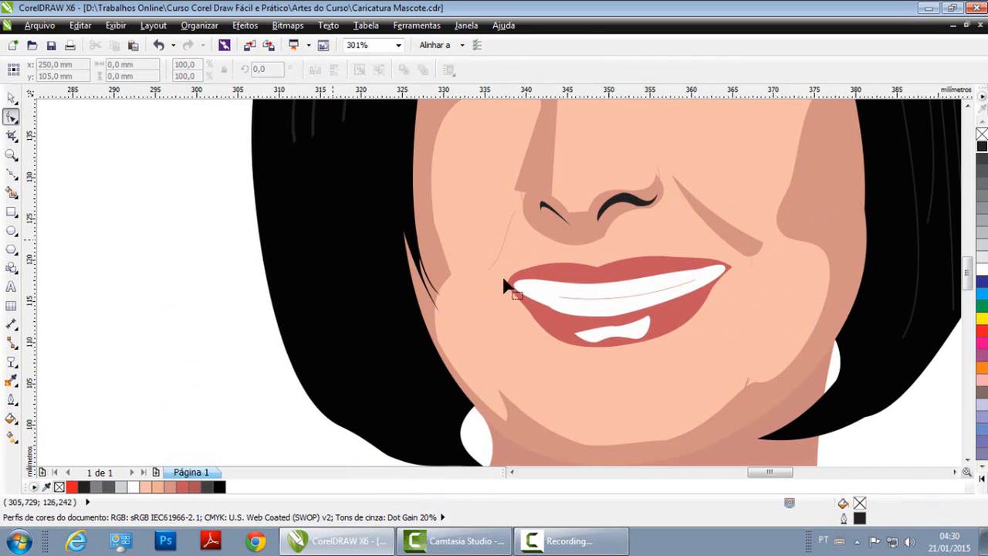
click(500, 260)
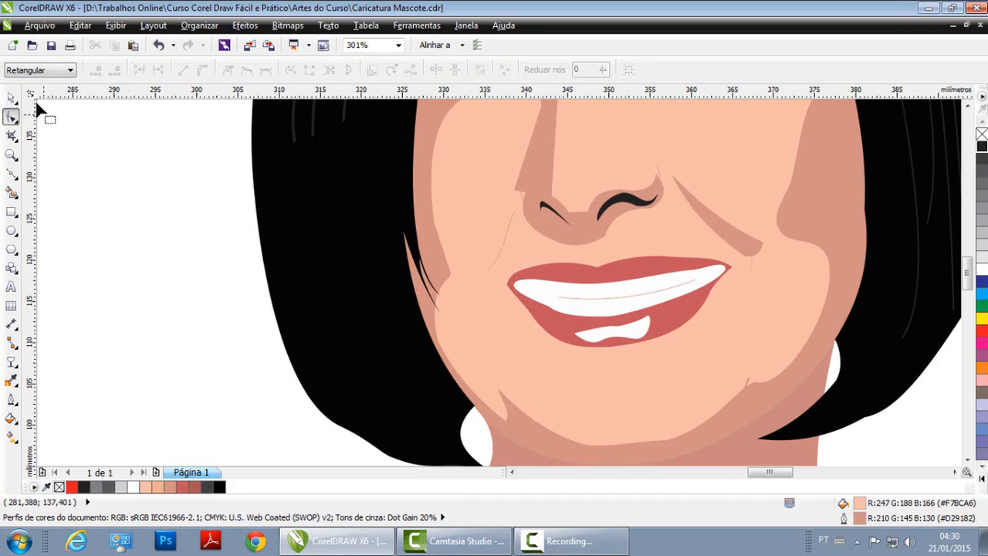
click(12, 97)
right_click(550, 321)
key(Escape)
right_click(553, 341)
click(602, 81)
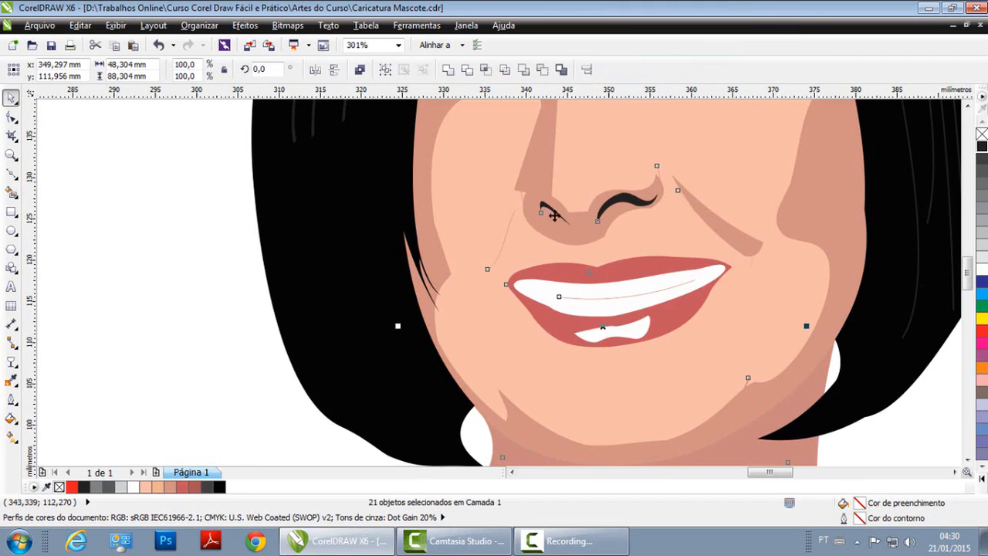
key(Escape)
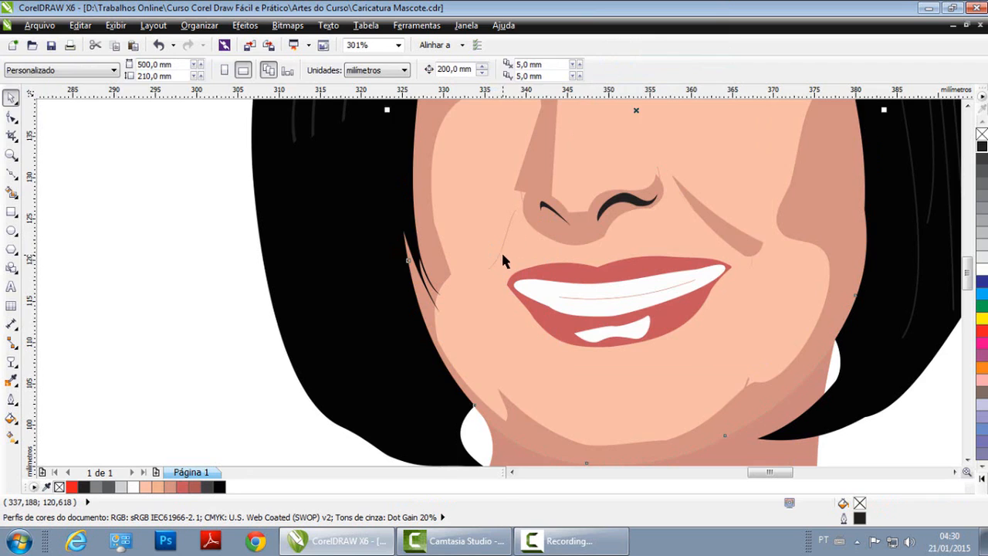
Step: Reshape the thin left smile line so it curves from beside the nostril down to the cheek shading's edge
click(499, 250)
key(F10)
drag(487, 270, 508, 283)
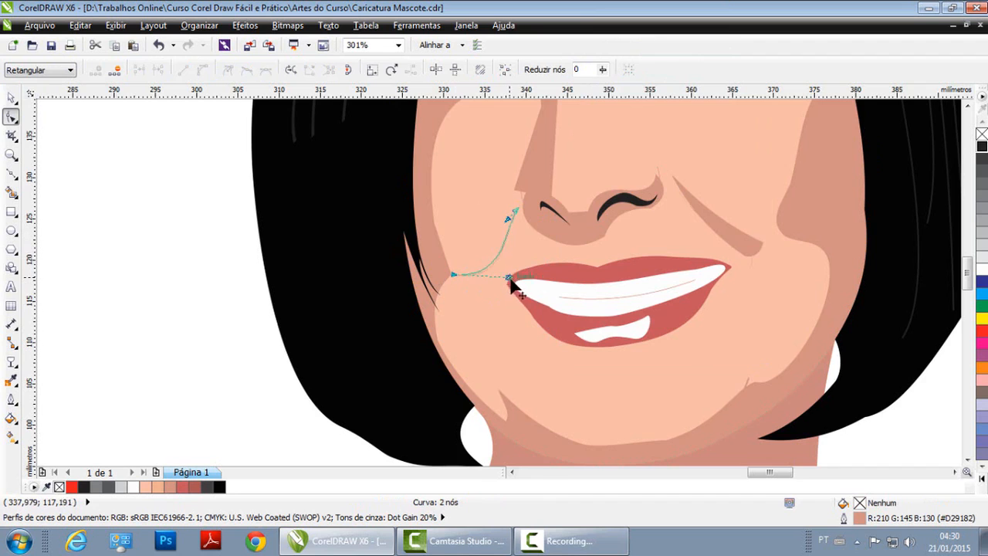
drag(508, 284, 509, 266)
drag(507, 226, 517, 223)
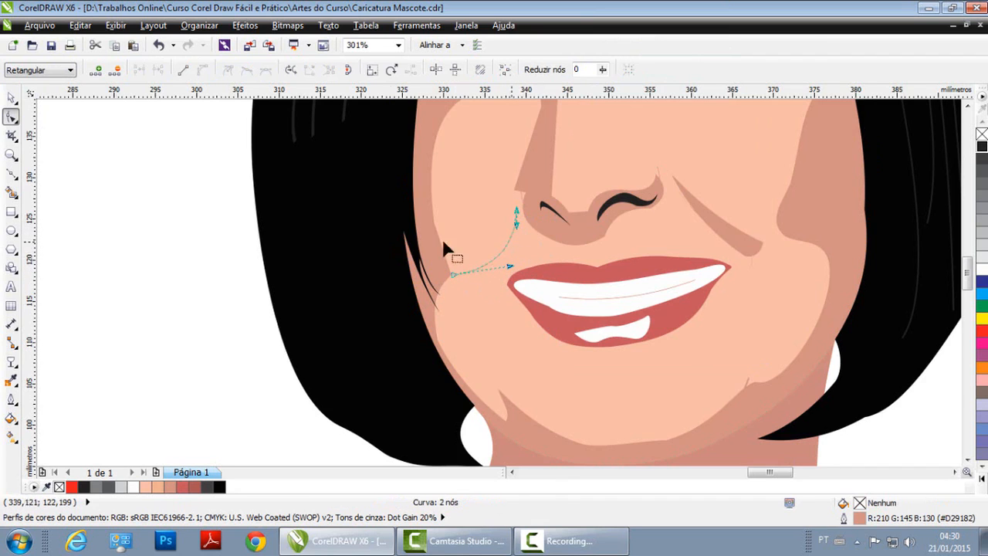
click(11, 98)
key(F3)
click(565, 309)
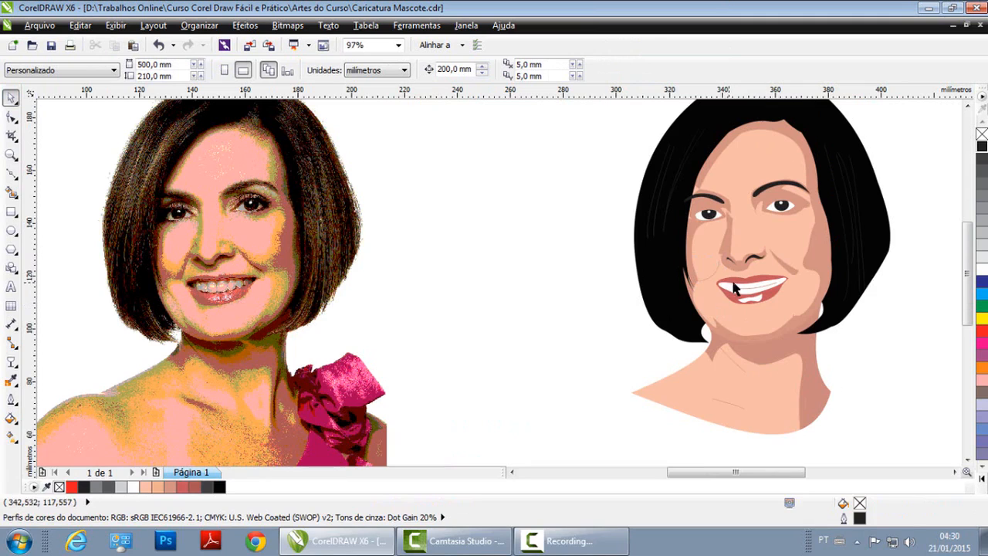
Step: Delete the thin smile line on the left cheek and the shading shape along the side of the nose
click(714, 268)
key(Escape)
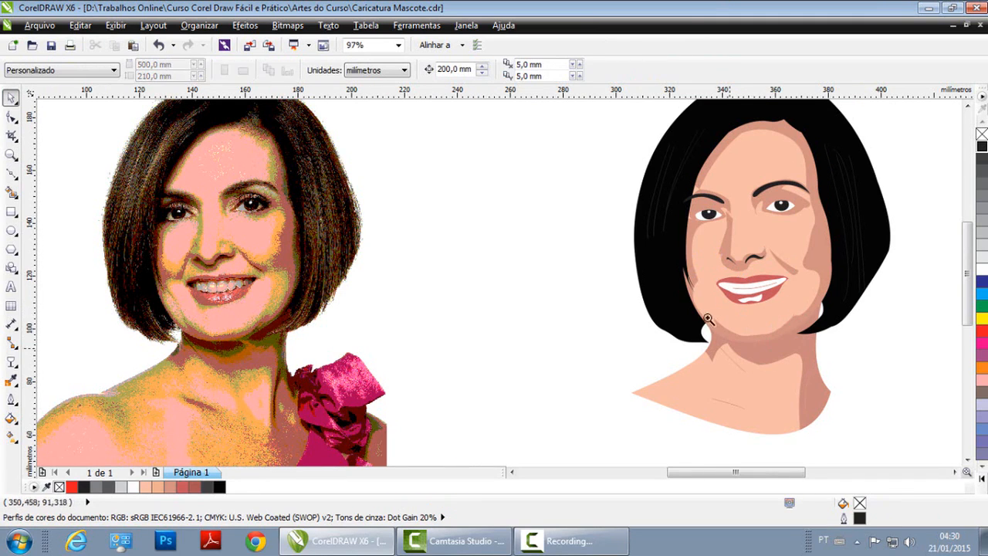
scroll(750, 306, down, 2)
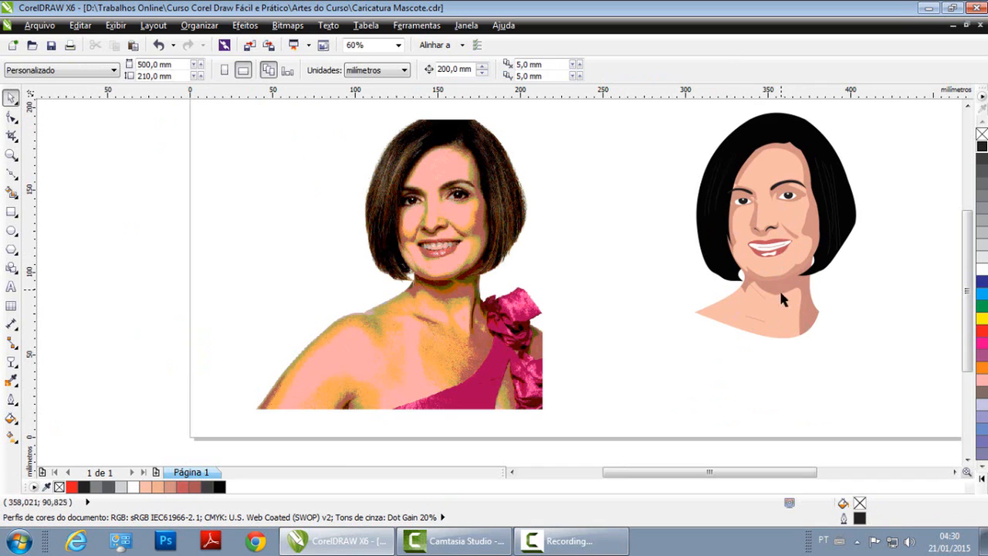
click(755, 220)
click(871, 244)
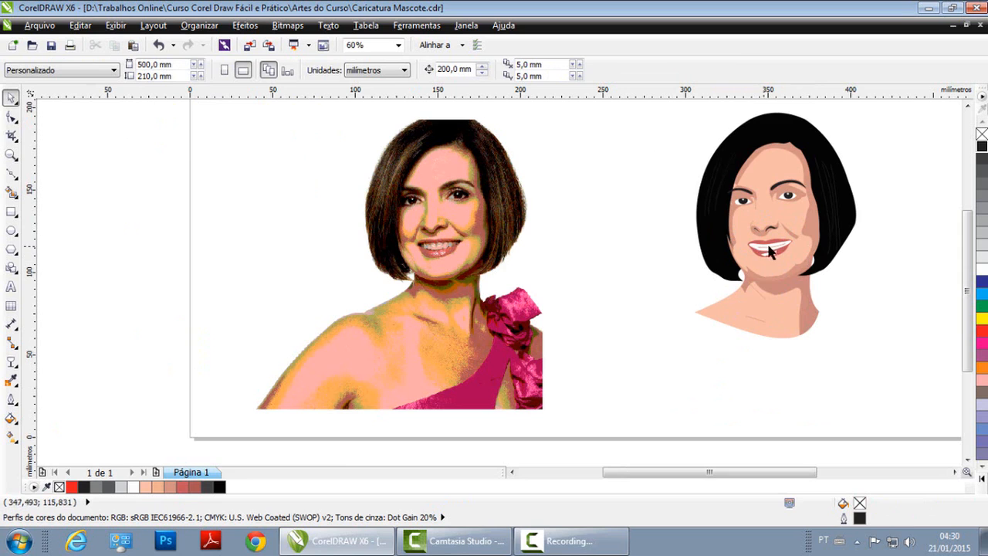
Step: Move the whole caricature horizontally about 76 mm toward the reference photo for a side-by-side comparison
drag(908, 417, 664, 115)
drag(807, 147, 695, 148)
key(z)
drag(340, 128, 803, 325)
click(837, 258)
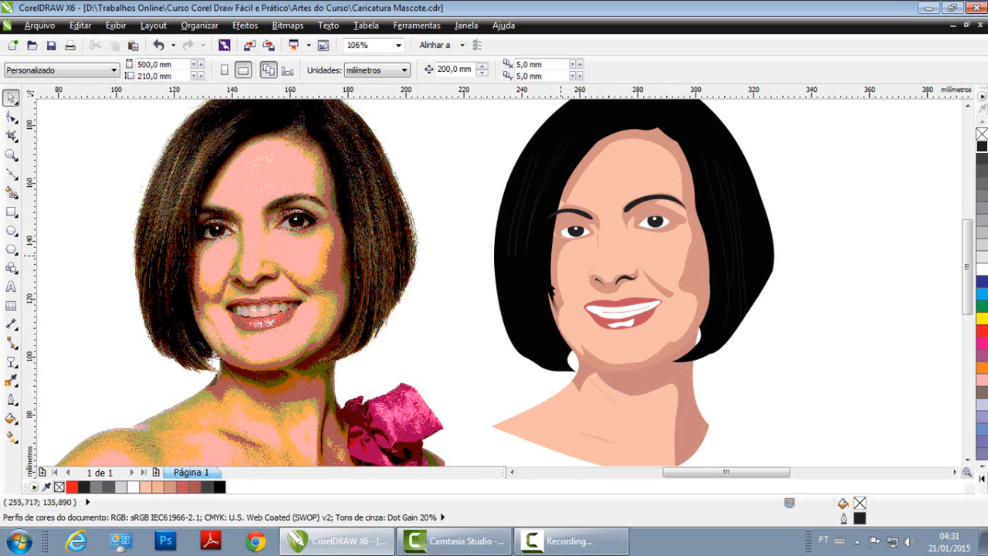
Step: In the face's PowerClip, bend the forehead shading's lower edge down toward the left eyebrow and finish editing the contents
key(F2)
drag(538, 167, 604, 261)
click(497, 256)
ctrl+click(497, 237)
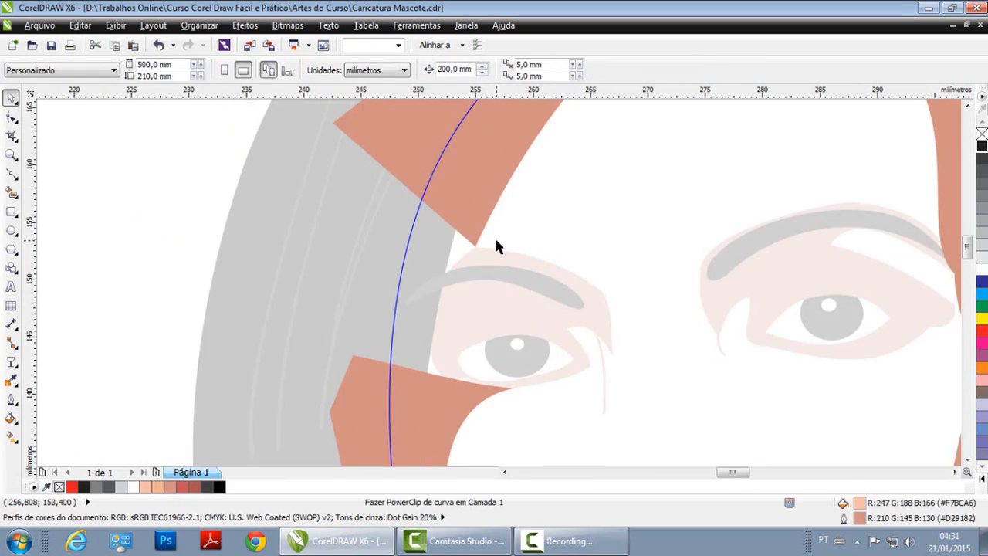
right_click(456, 209)
key(Escape)
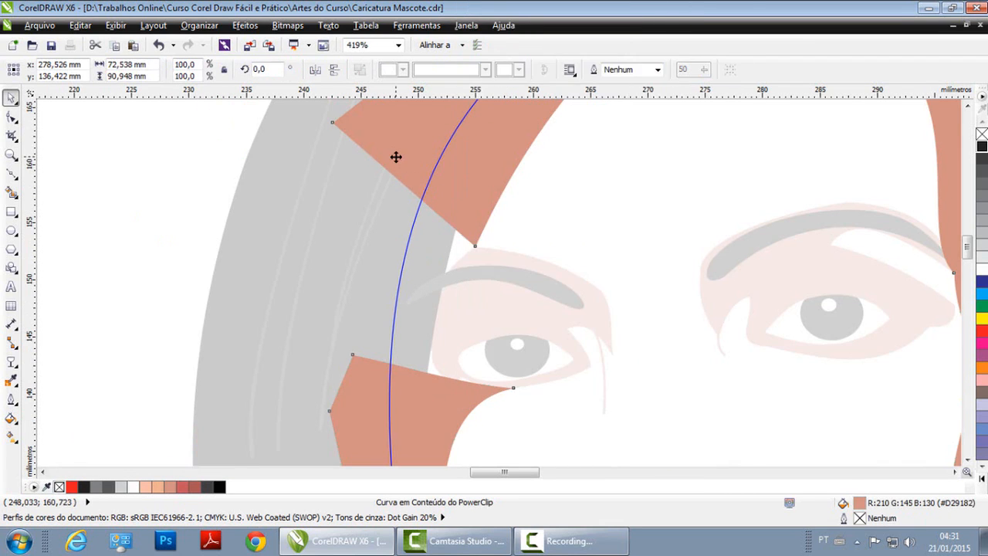
key(F10)
drag(426, 205, 420, 318)
click(10, 98)
ctrl+click(185, 221)
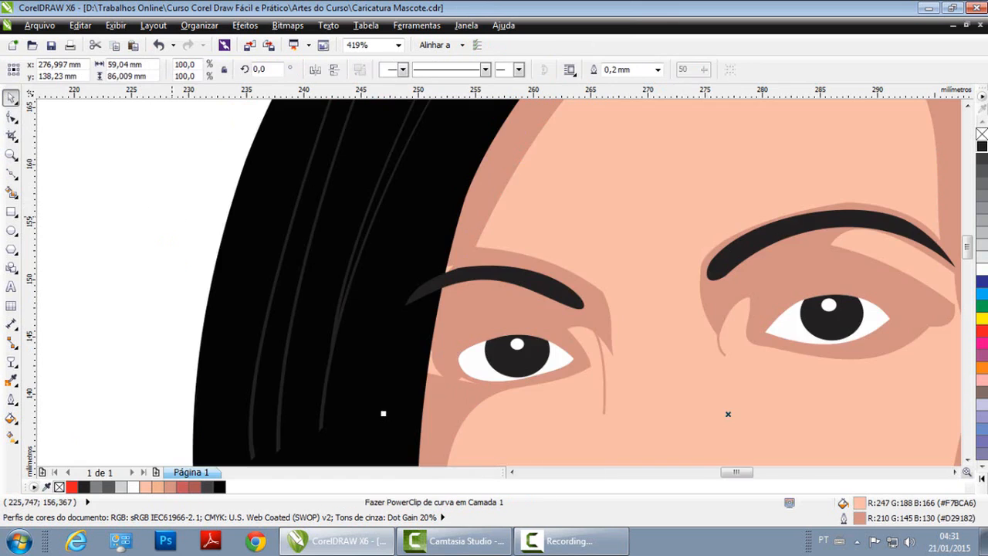
Step: Try to delete the shading shape around the nose and undo the deletion
key(F4)
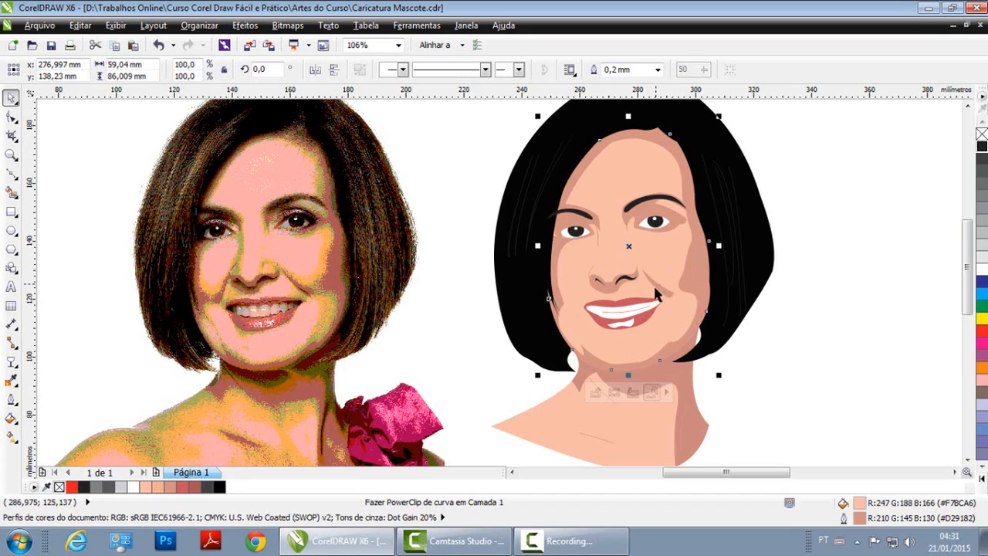
click(804, 349)
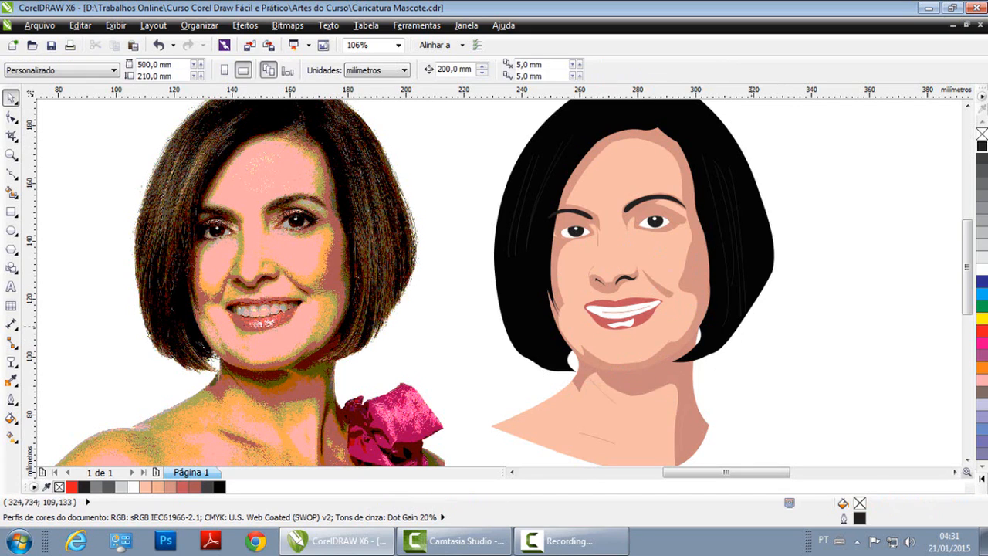
click(605, 291)
key(Delete)
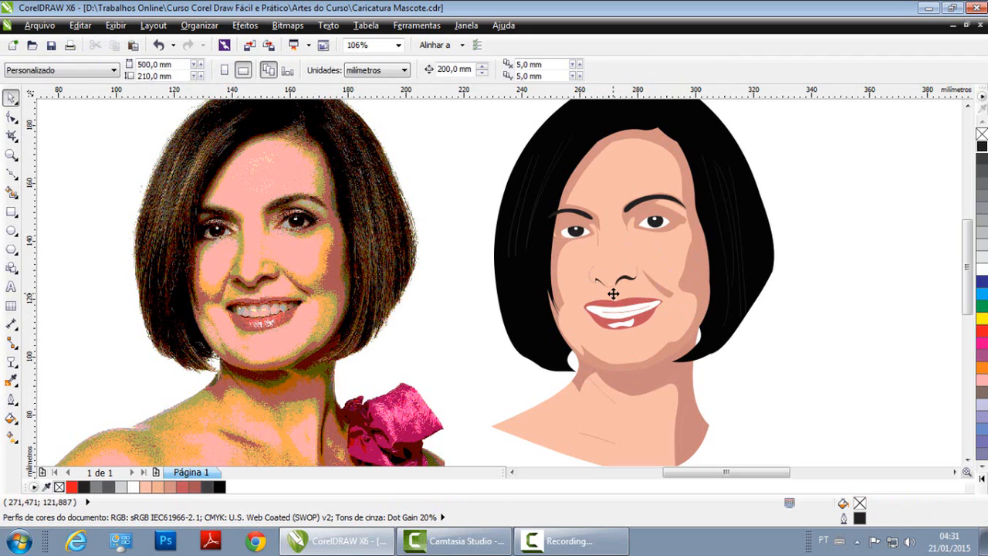
key(ctrl+z)
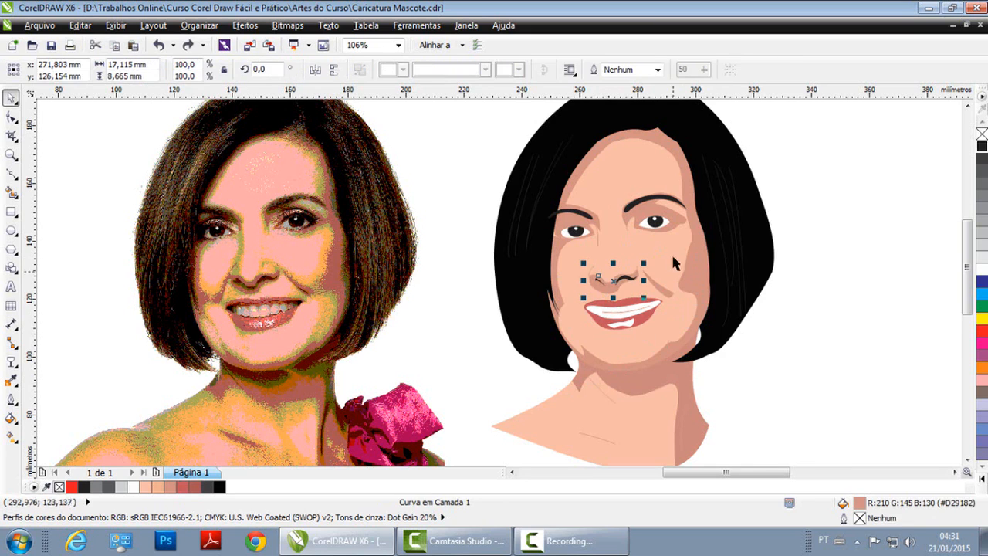
key(ctrl+z)
Step: PowerClip the nose, smile-line and both eye shading shapes inside the face outline and open the face's contents for editing
shift+click(574, 230)
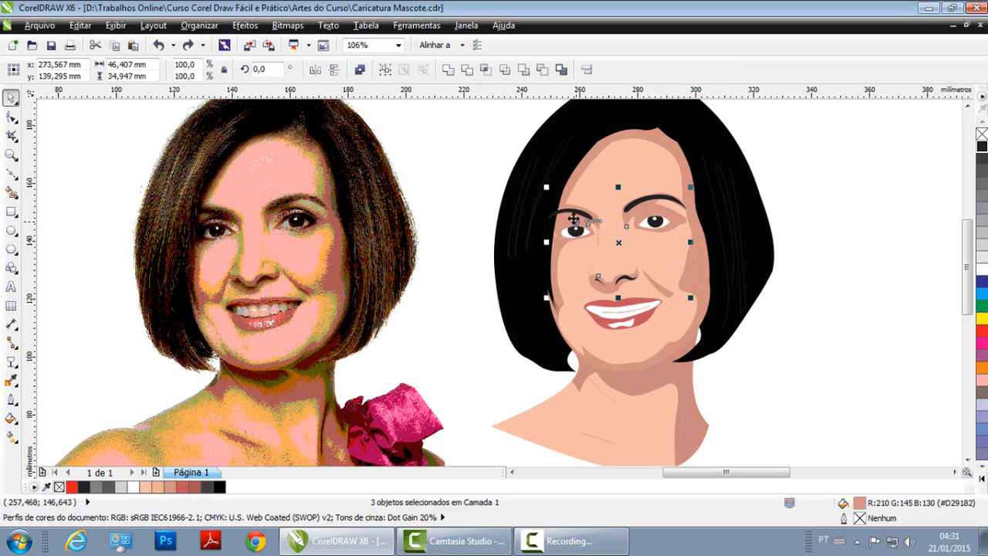
shift+click(659, 292)
shift+click(658, 292)
shift+click(665, 291)
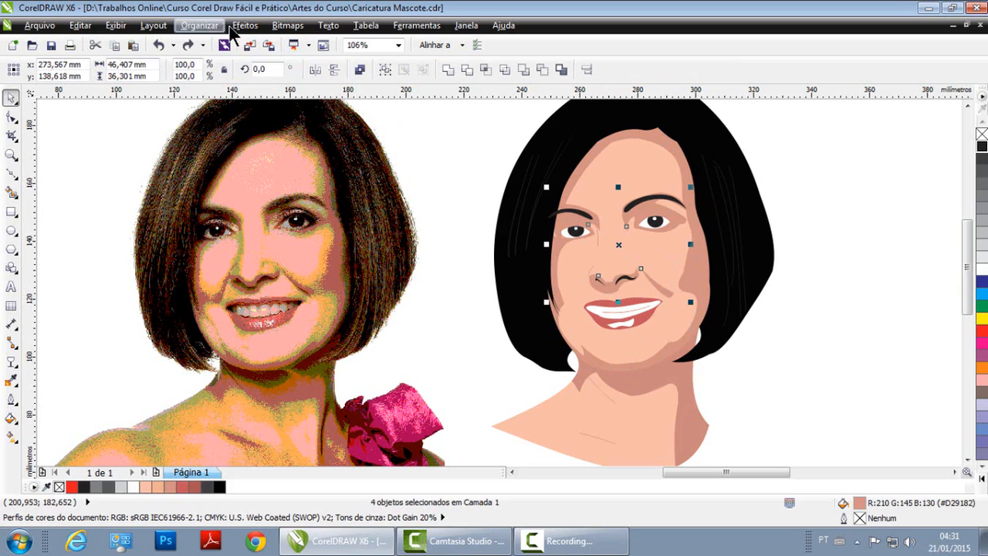
click(245, 25)
mouse_move(367, 235)
click(450, 230)
click(607, 180)
click(712, 392)
double_click(678, 313)
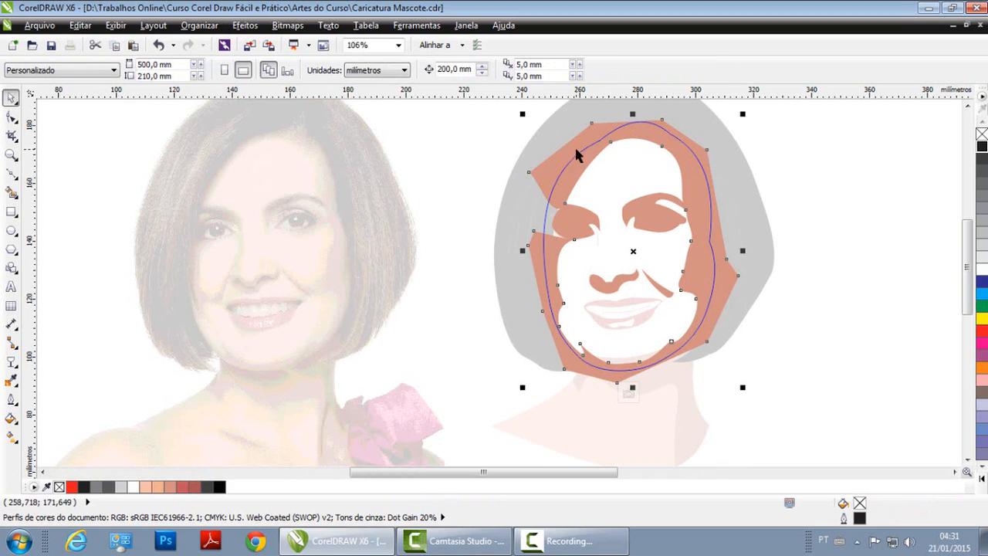
Step: Try converting all the face shading shapes to one 300 dpi CMYK bitmap and undo the conversion
click(573, 156)
drag(484, 127, 813, 450)
click(287, 24)
click(324, 43)
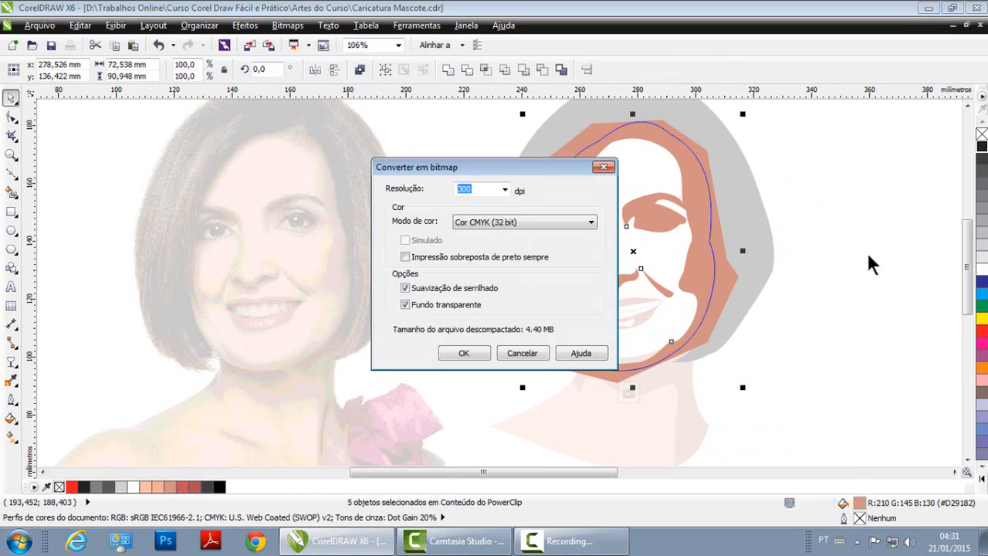
click(463, 354)
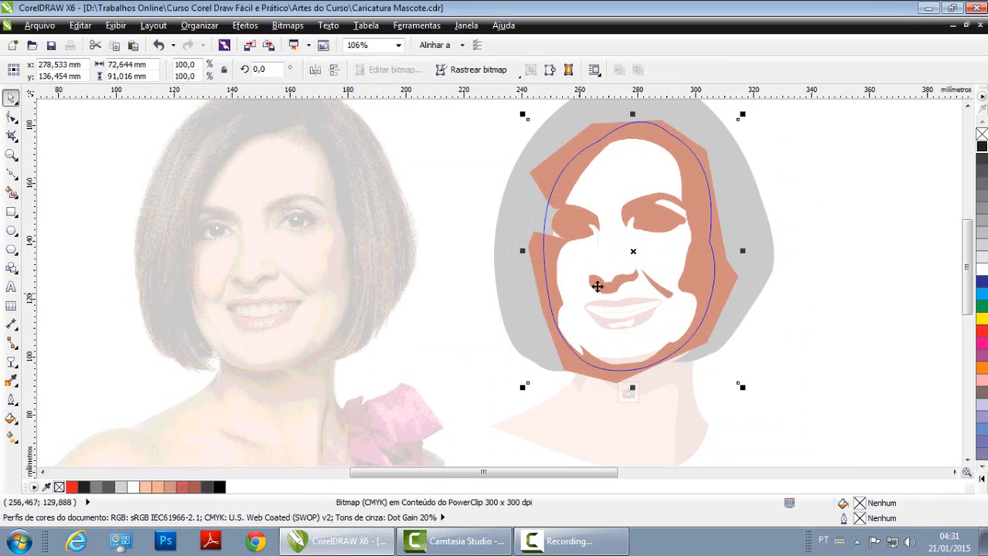
click(287, 25)
mouse_move(353, 374)
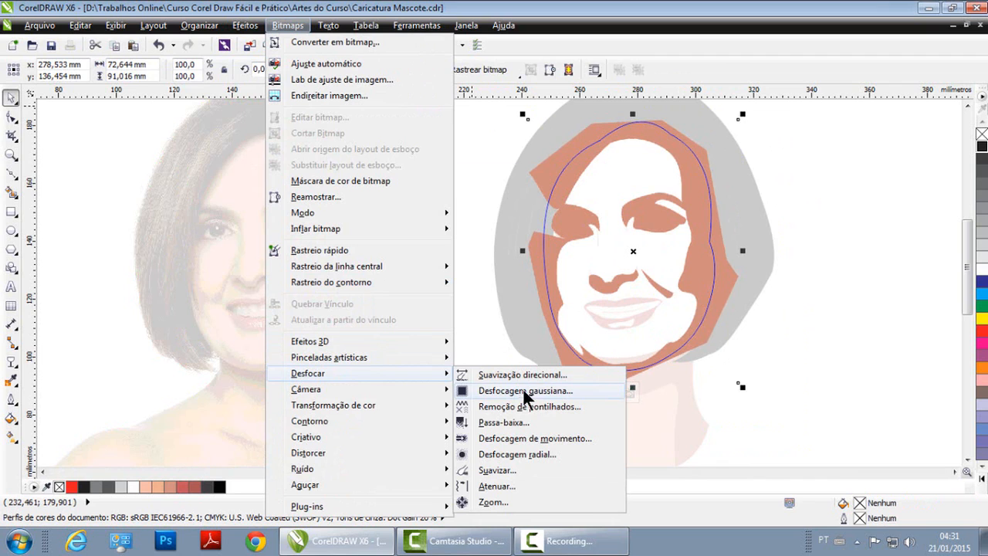
click(817, 298)
key(ctrl+z)
Step: Convert all five face shading shapes into a single 300 dpi RGB (24-bit) bitmap with anti-aliasing and a transparent background
drag(474, 110, 801, 419)
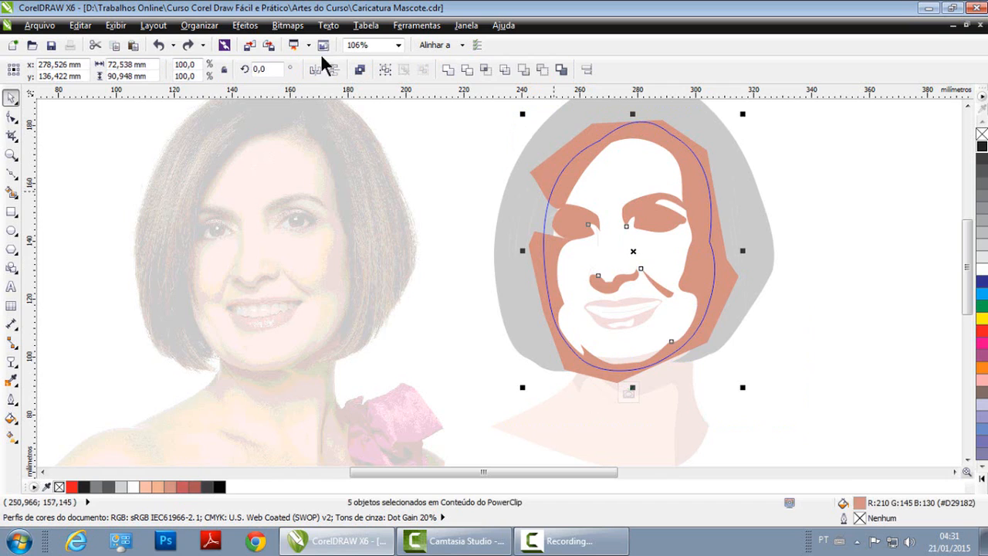
click(283, 27)
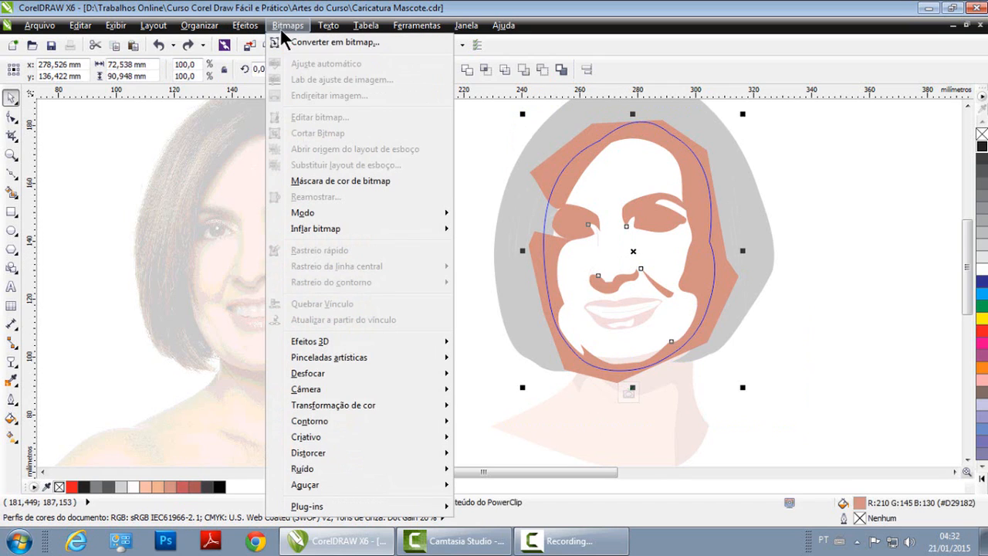
click(356, 44)
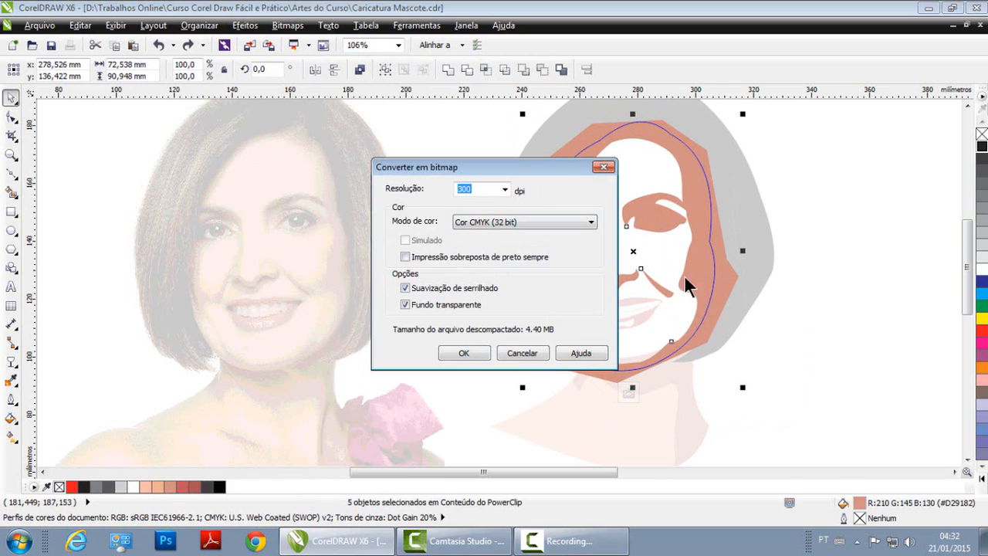
click(501, 226)
click(496, 271)
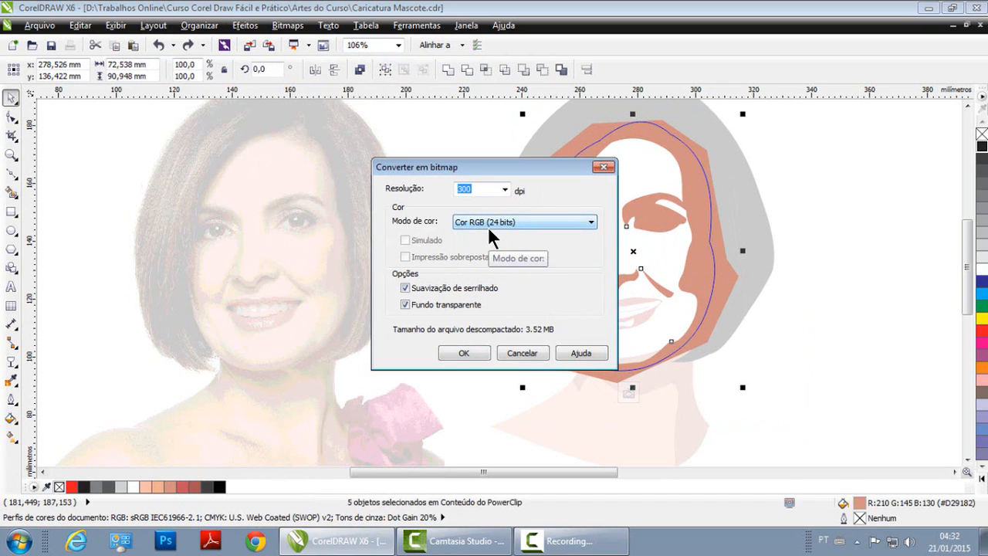
click(463, 352)
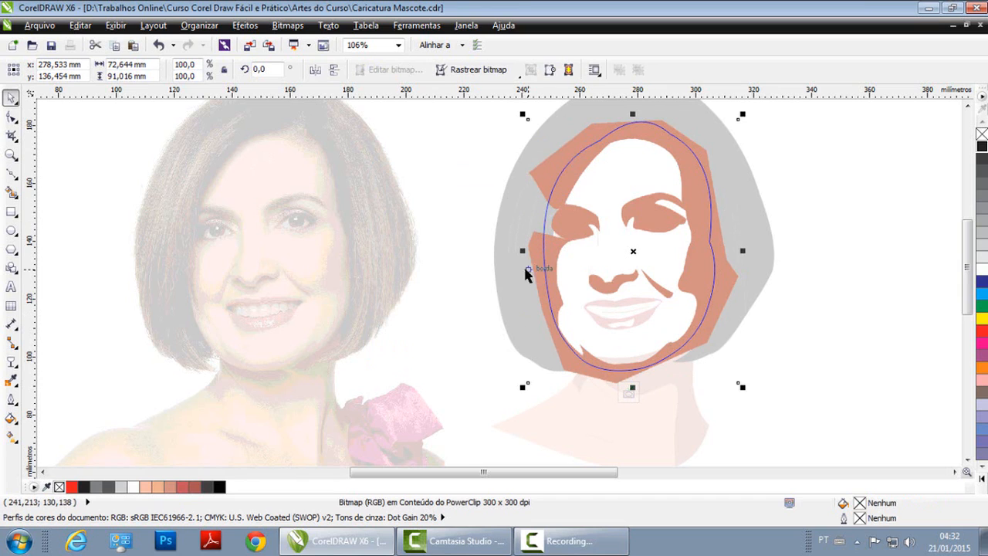
click(558, 287)
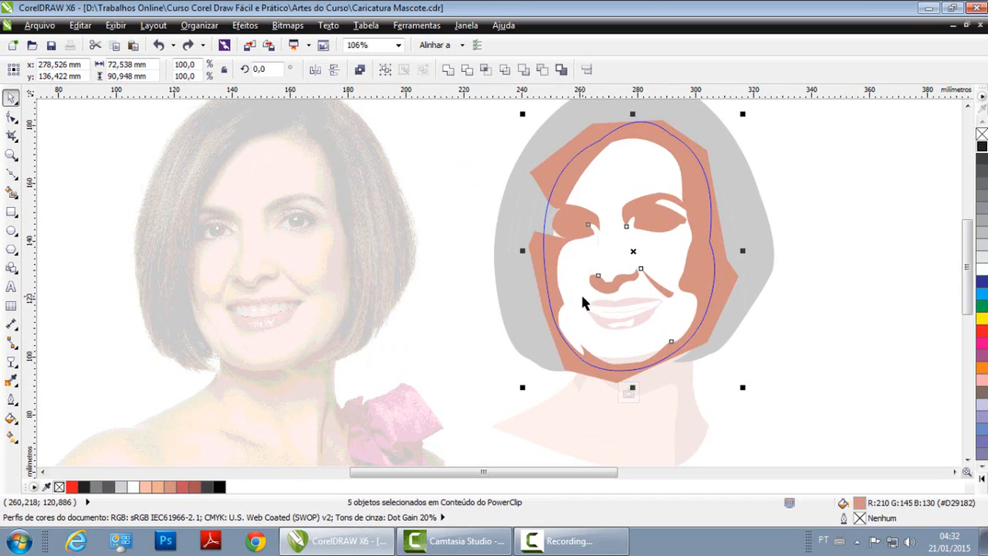
click(287, 25)
click(313, 44)
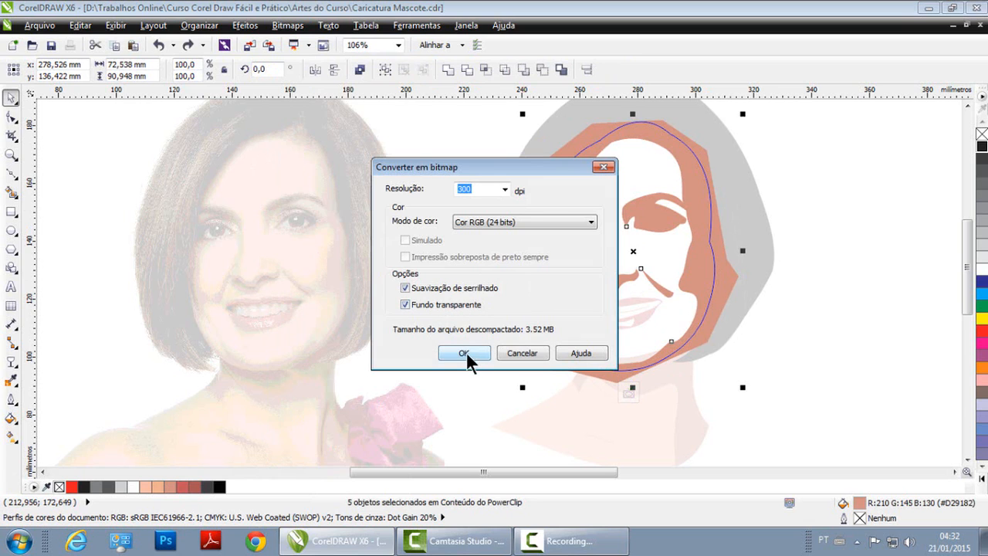
click(463, 352)
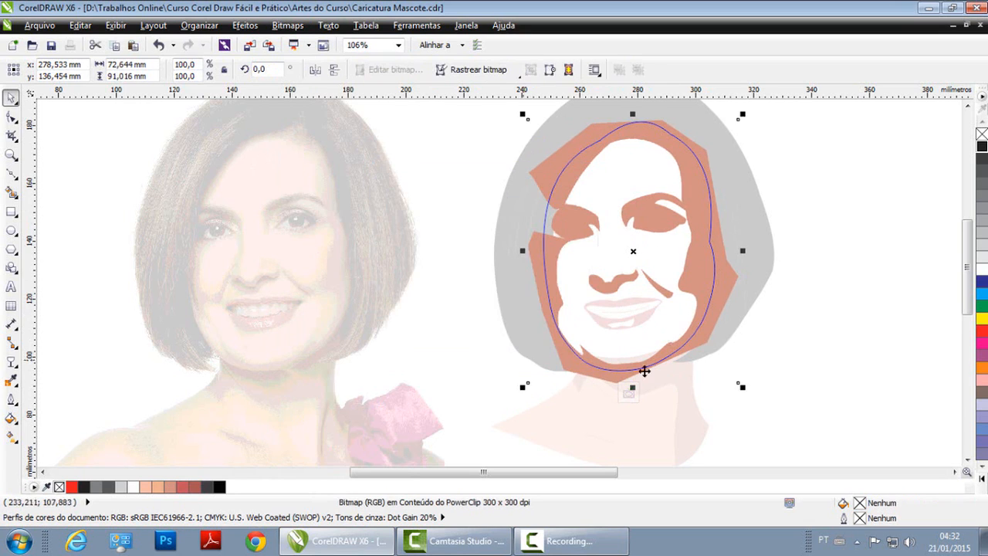
click(288, 25)
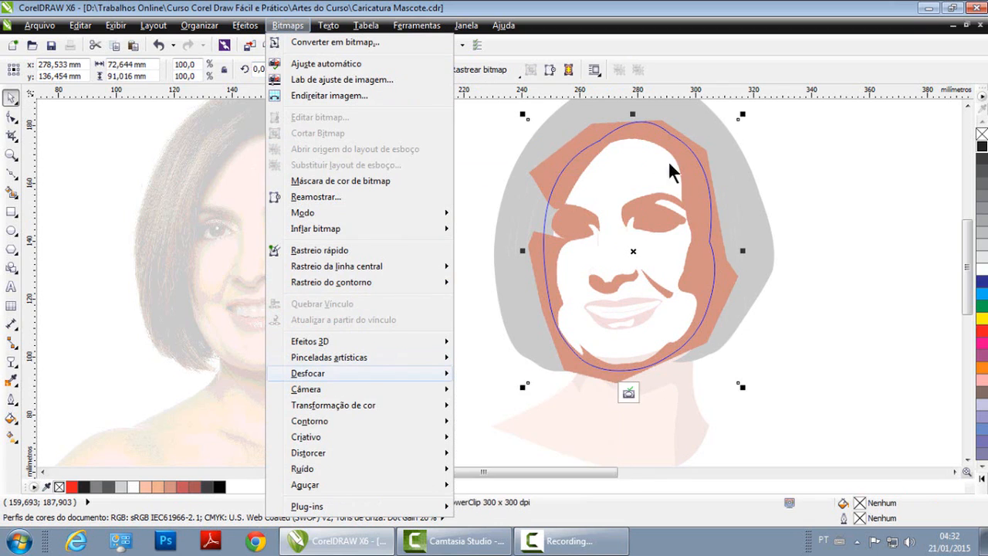
mouse_move(420, 421)
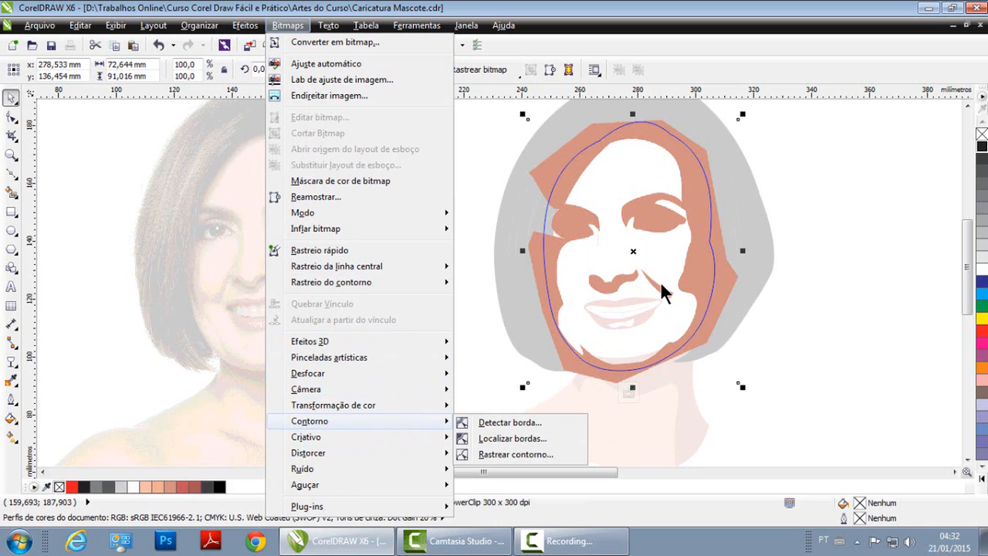
click(721, 293)
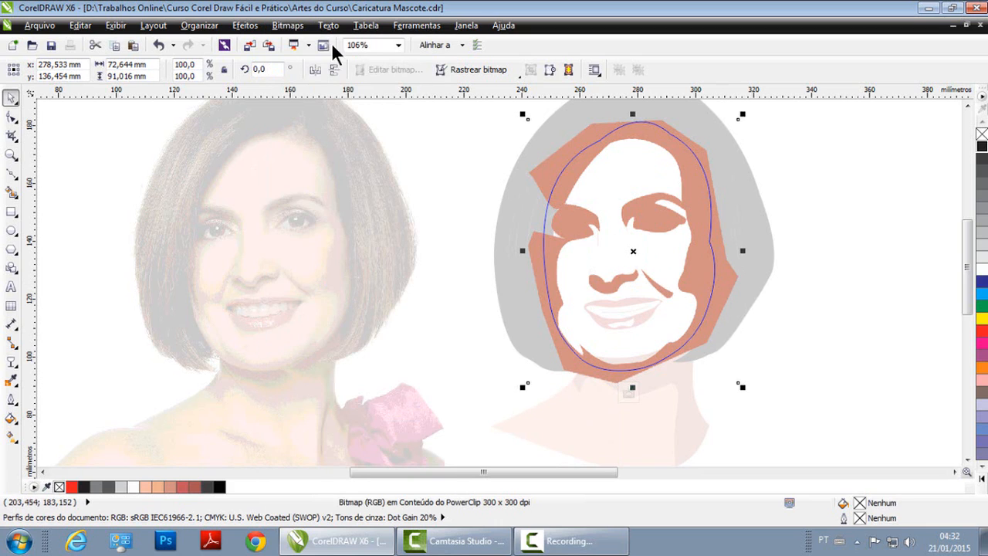
Step: Apply a Gaussian blur with a 14-pixel radius to the face shading bitmap and finish editing the PowerClip contents
click(287, 25)
mouse_move(323, 369)
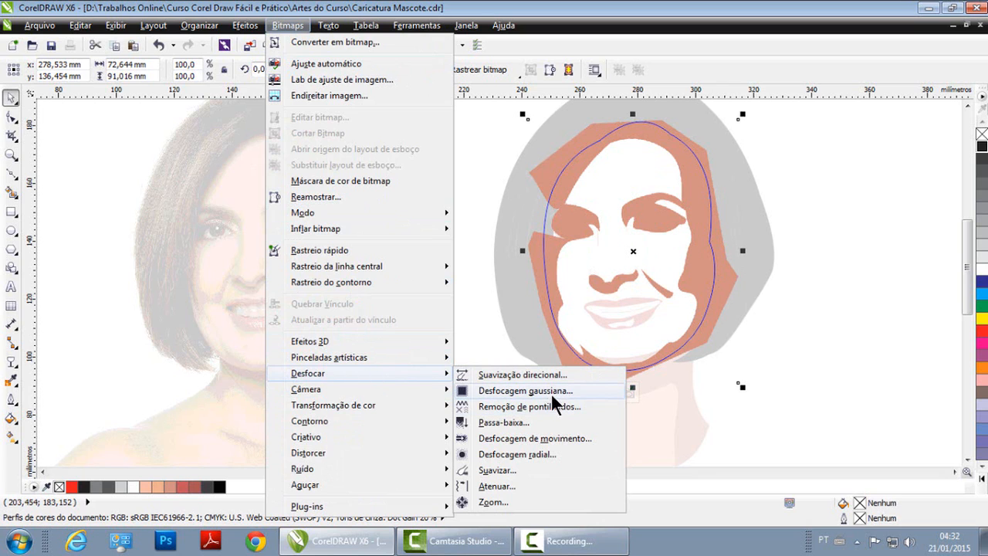
click(531, 391)
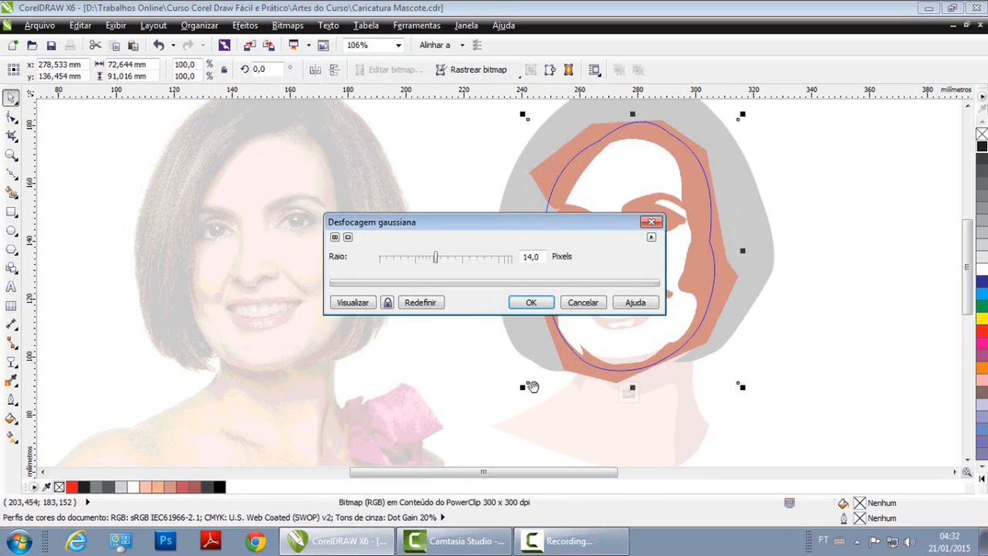
drag(502, 225, 317, 165)
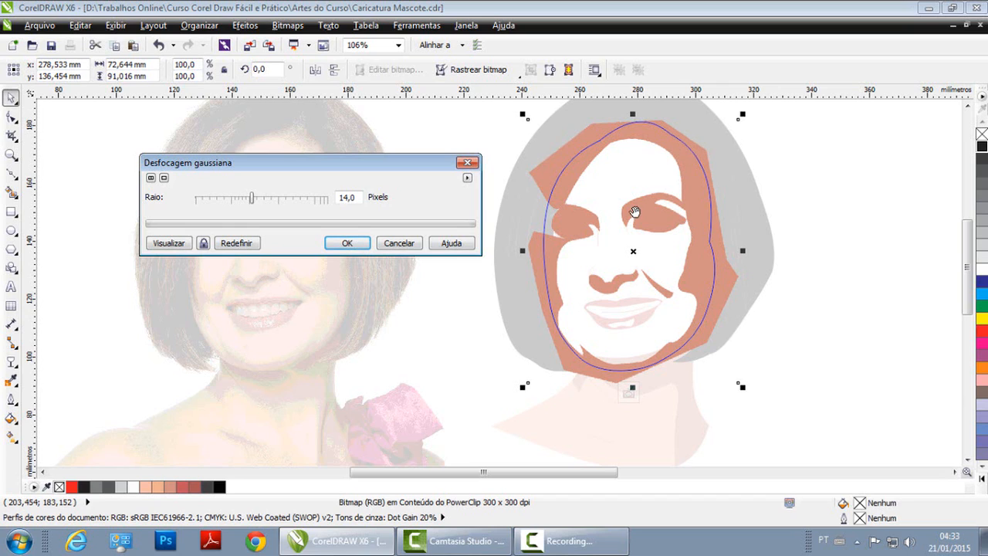
mouse_move(185, 182)
mouse_down()
mouse_move(202, 182)
mouse_move(196, 194)
mouse_up()
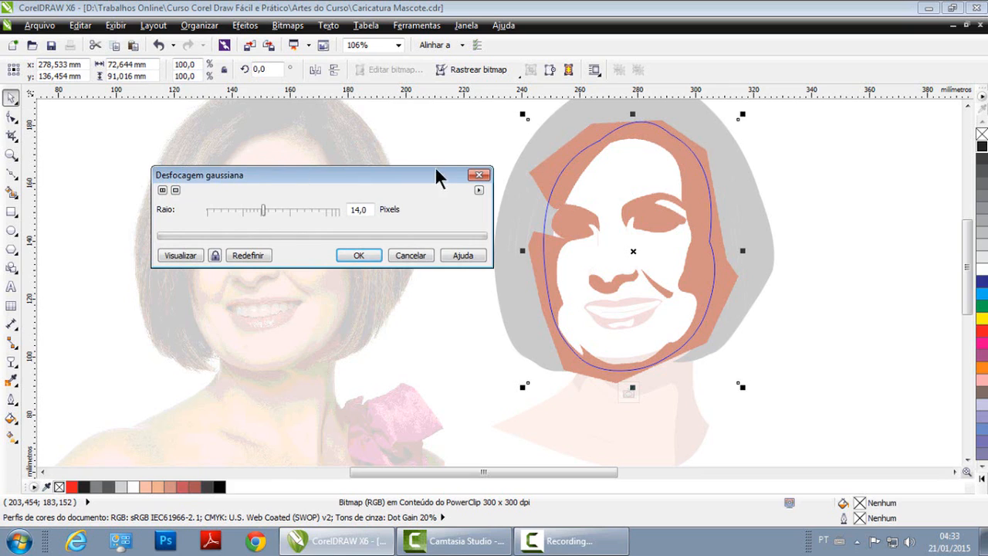
click(217, 256)
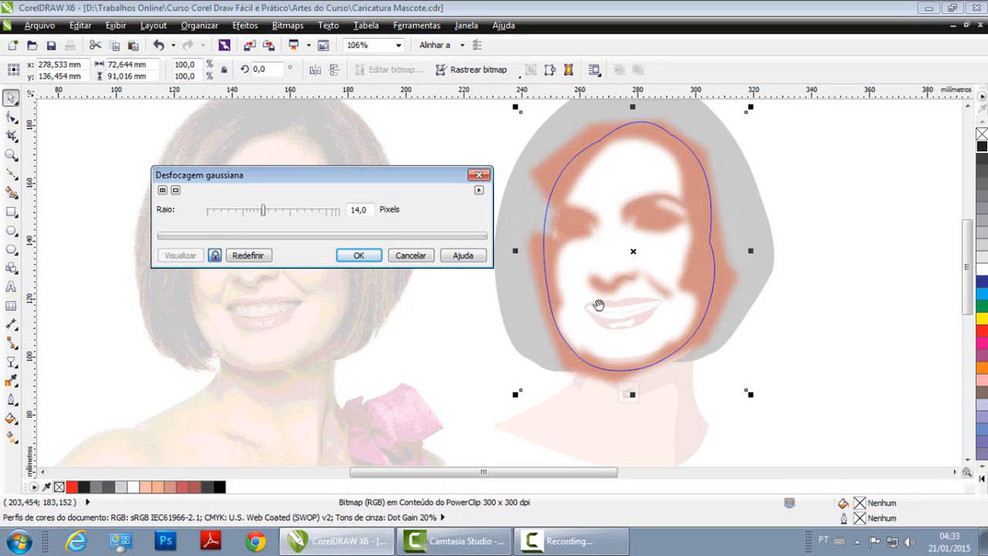
click(358, 255)
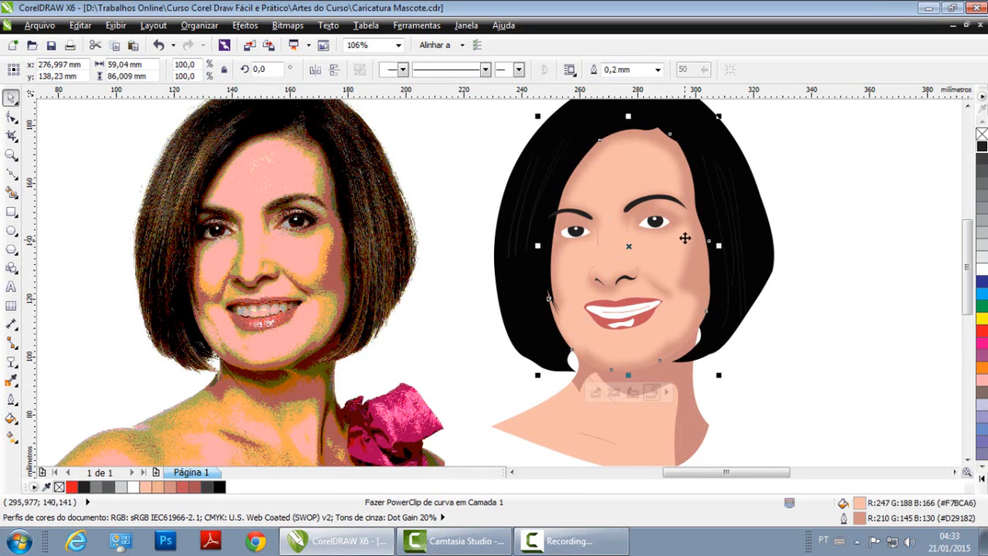
click(831, 274)
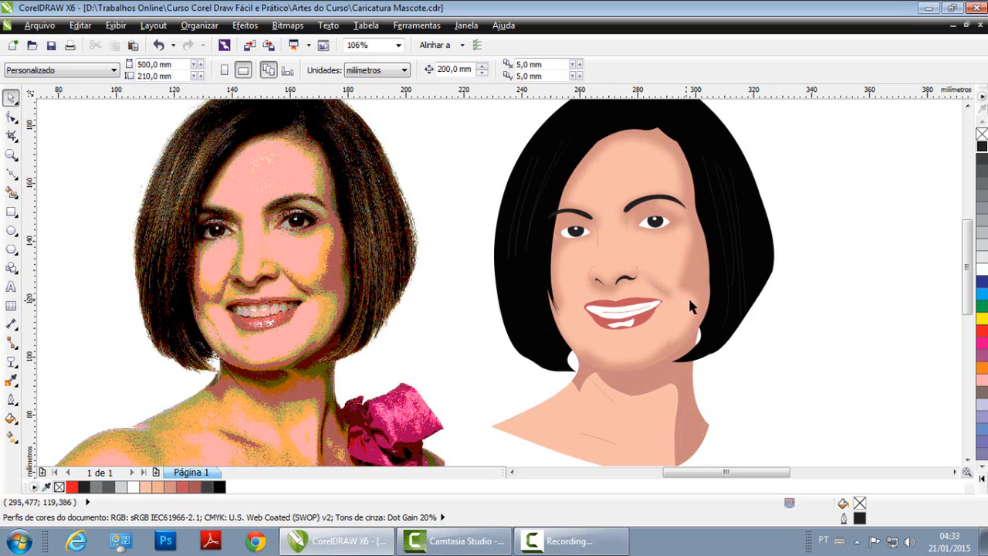
Step: Convert the white highlight on the lower lip to a 300 dpi RGB (24-bit) bitmap with a transparent background
click(629, 328)
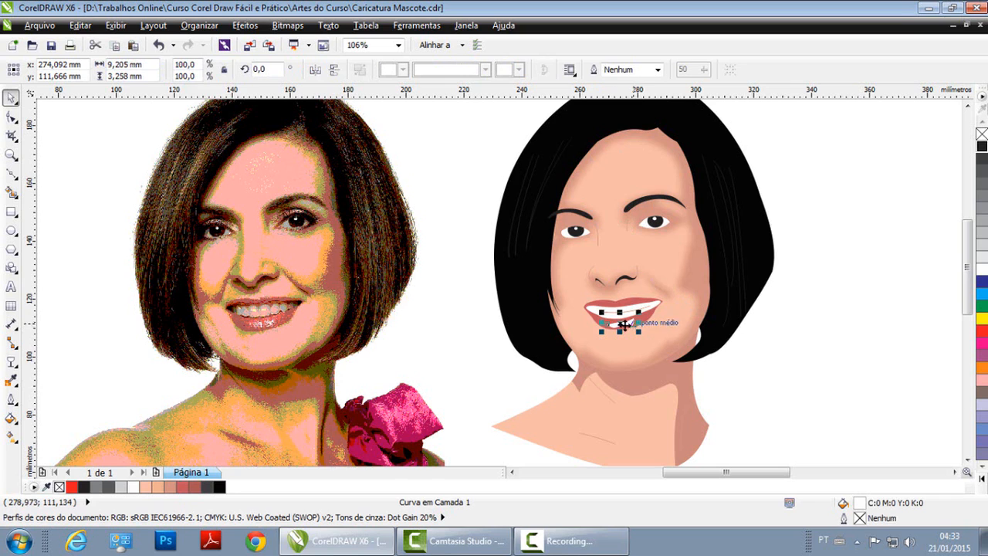
click(291, 28)
click(327, 40)
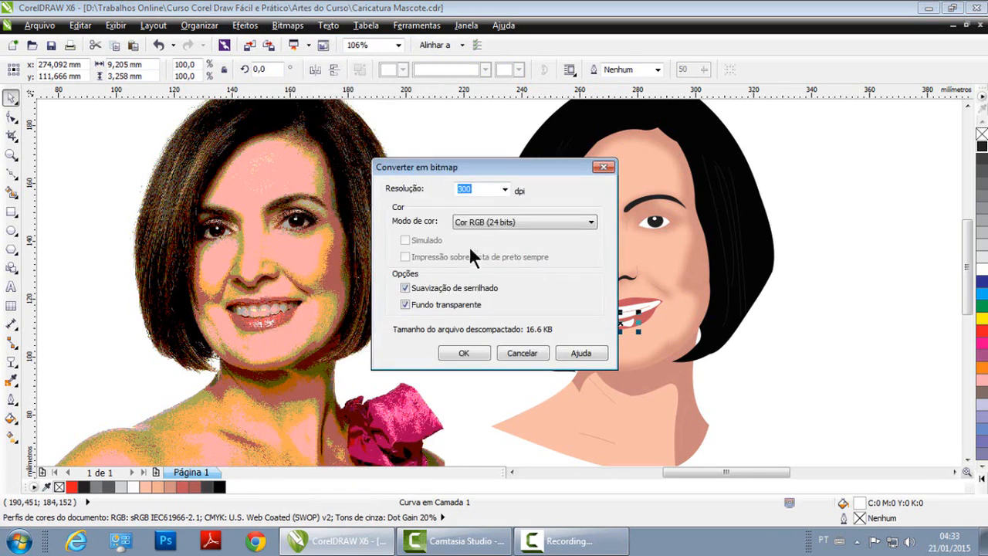
click(465, 351)
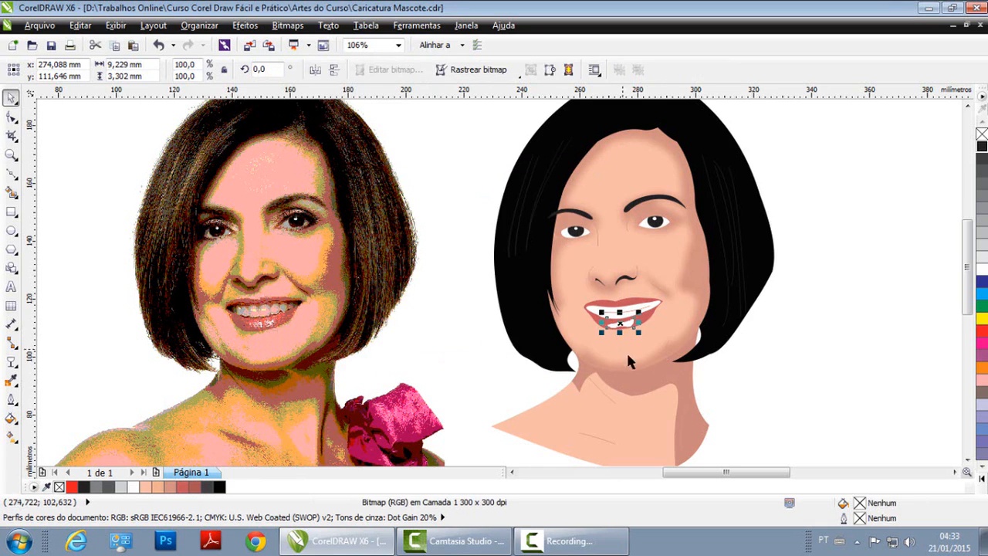
Step: Apply a Gaussian blur with a 9-pixel radius to the lower lip highlight bitmap, previewing other radii first
click(287, 26)
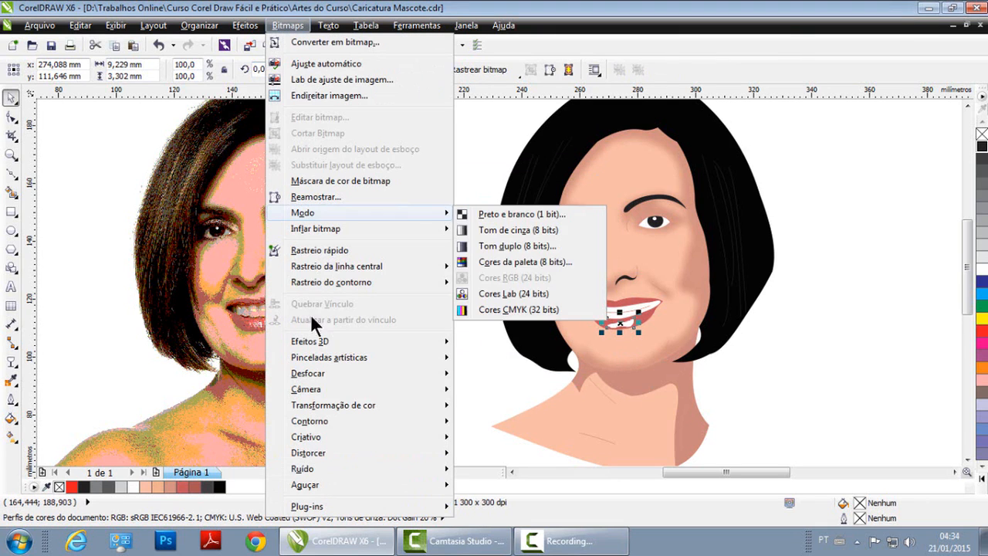
mouse_move(323, 376)
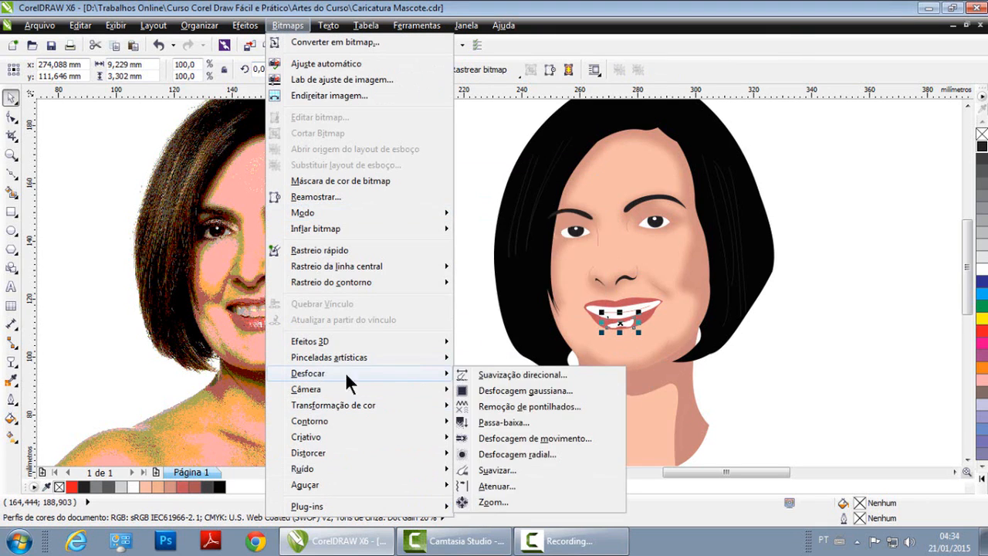
click(555, 392)
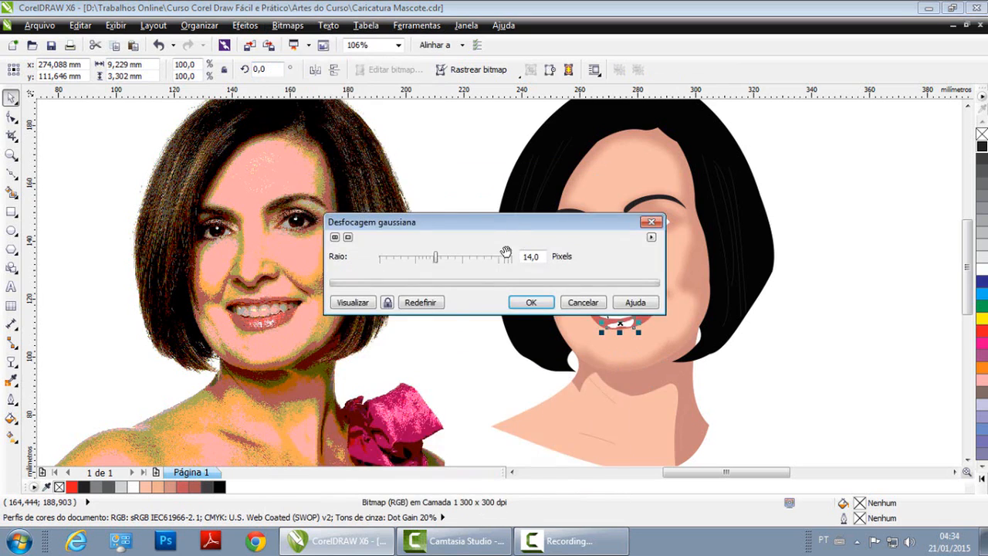
drag(510, 216, 374, 173)
click(255, 262)
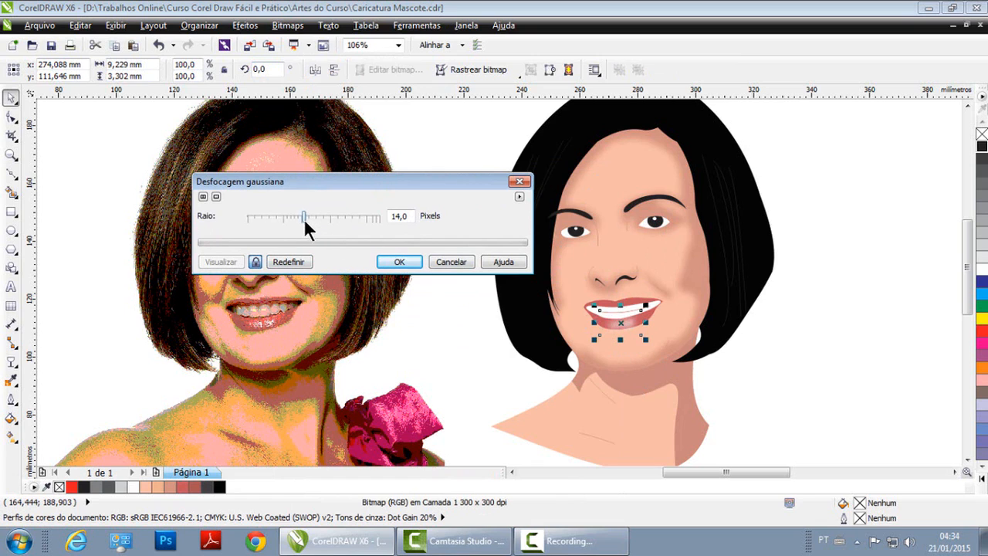
drag(303, 218, 270, 217)
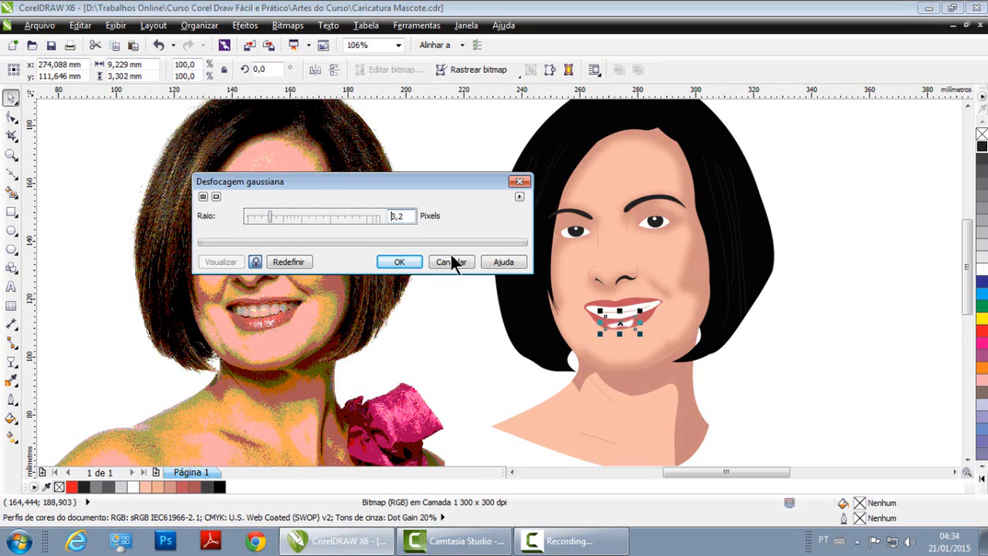
click(332, 217)
click(308, 216)
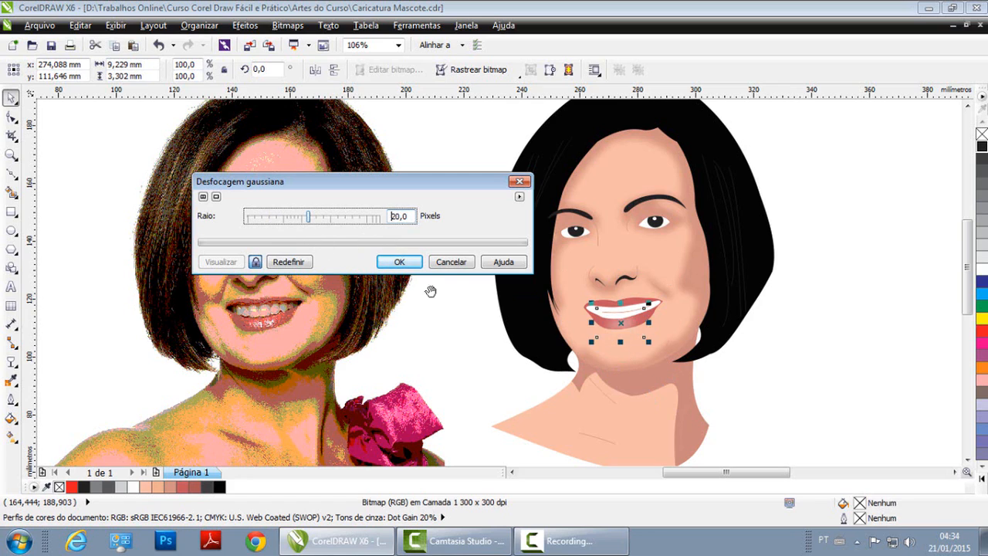
click(298, 216)
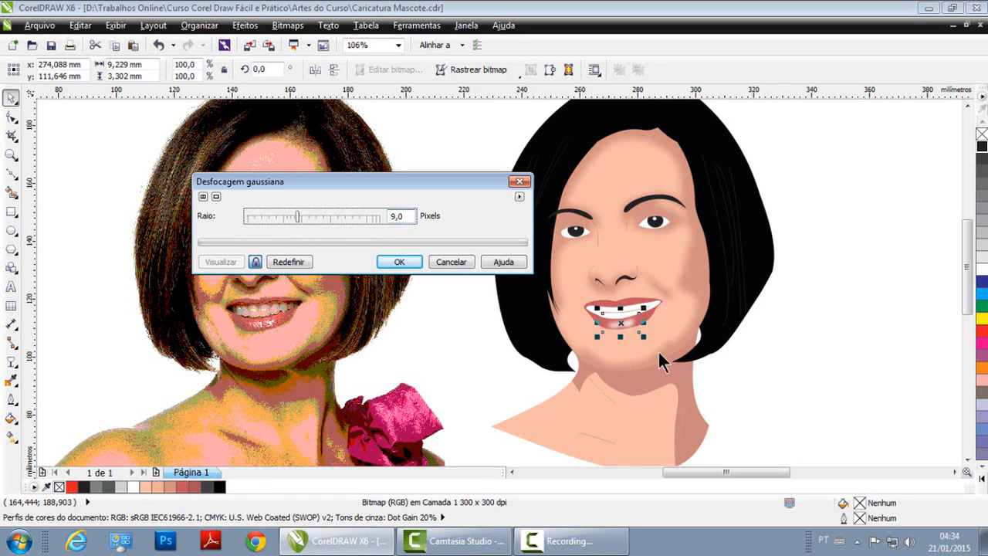
click(399, 262)
click(772, 356)
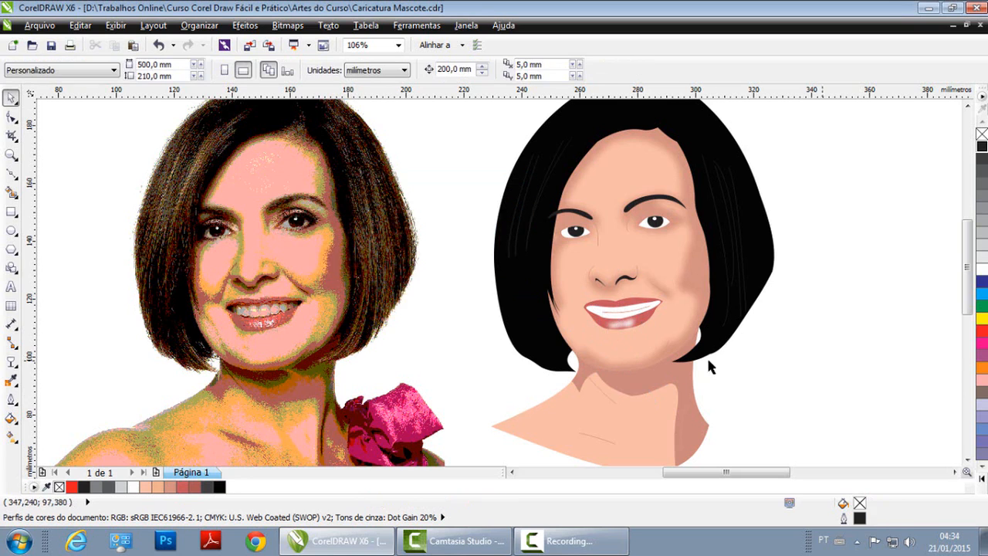
Step: Give the blurred lip highlight a uniform transparency of 50 with the Sobrepor (overlay) merge mode
click(623, 324)
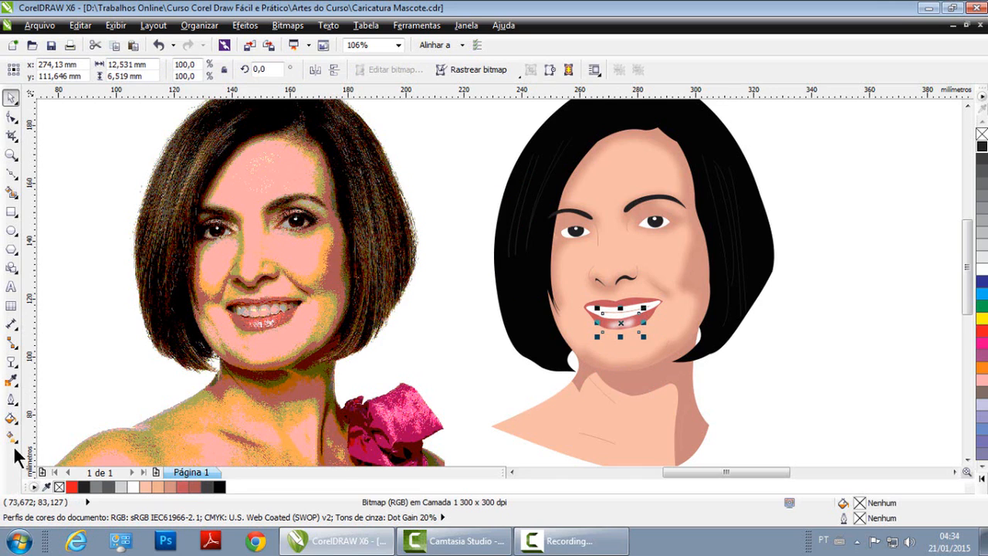
click(16, 369)
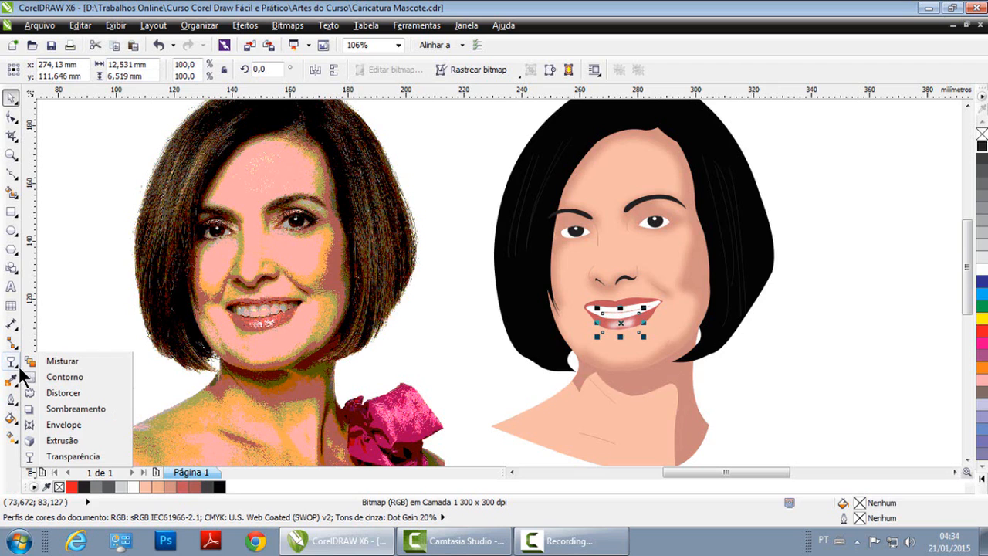
click(91, 458)
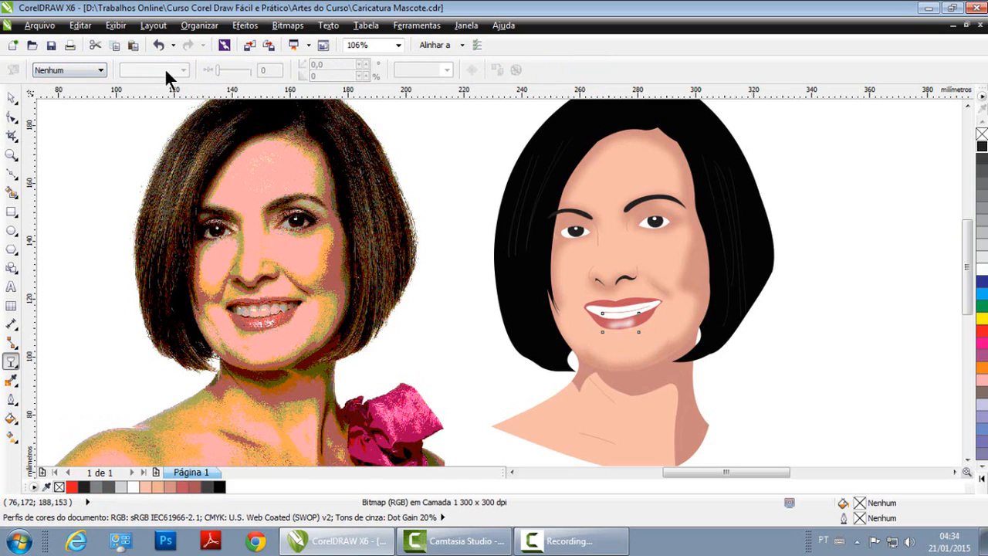
click(77, 71)
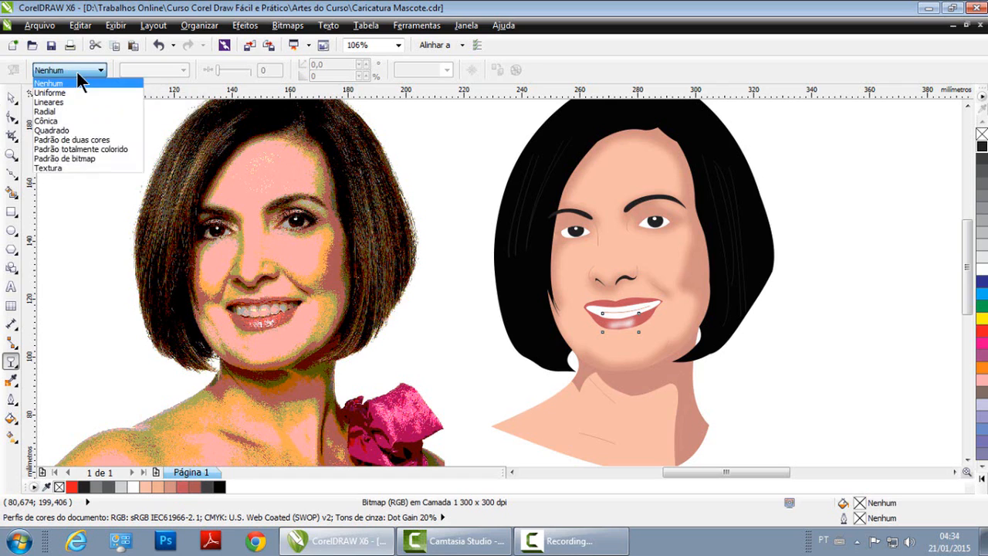
click(77, 91)
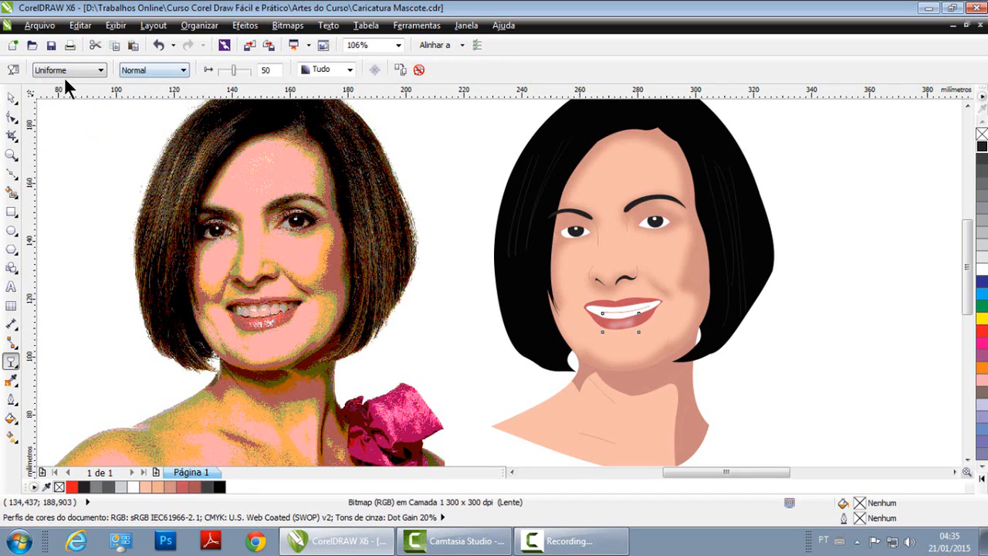
click(152, 71)
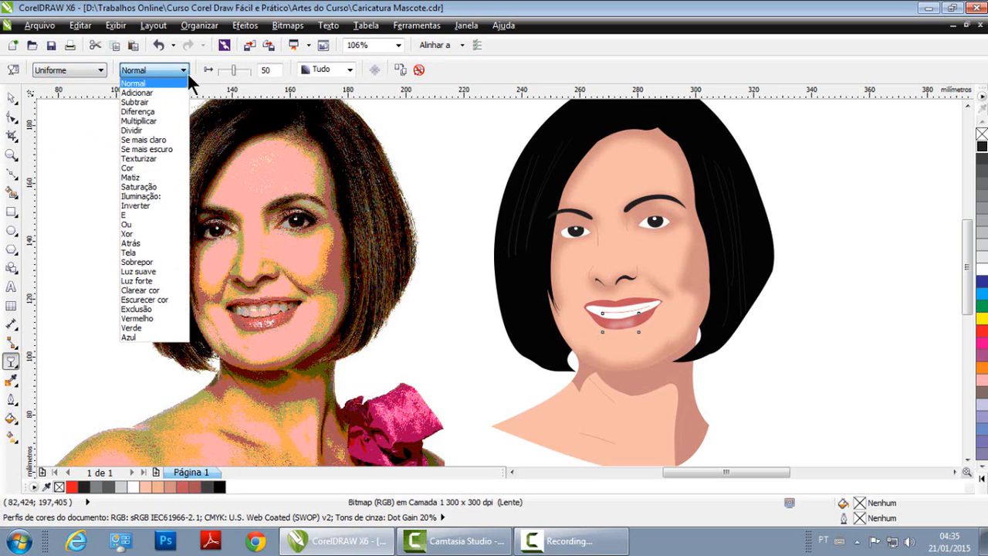
click(150, 263)
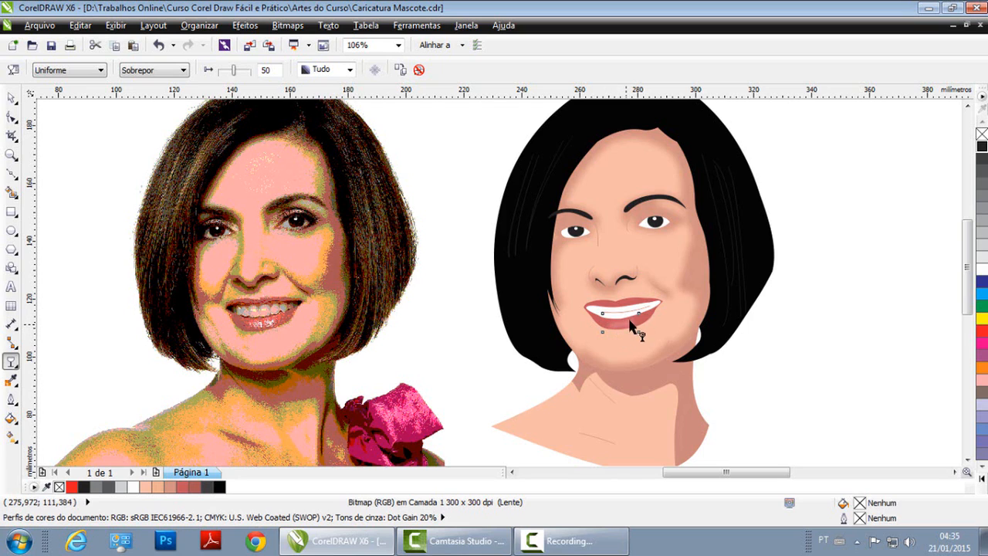
click(11, 98)
click(888, 348)
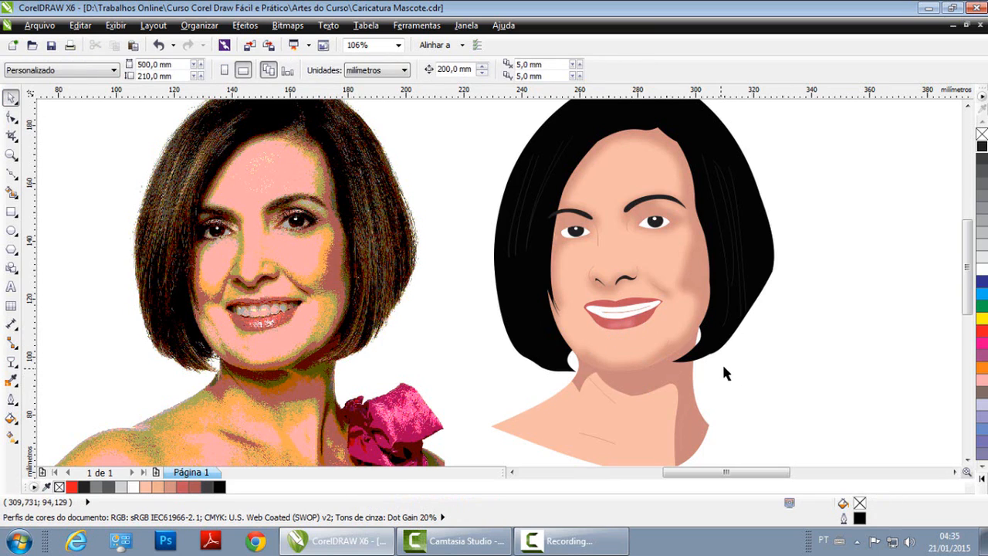
Step: Save the caricature drawing
click(660, 422)
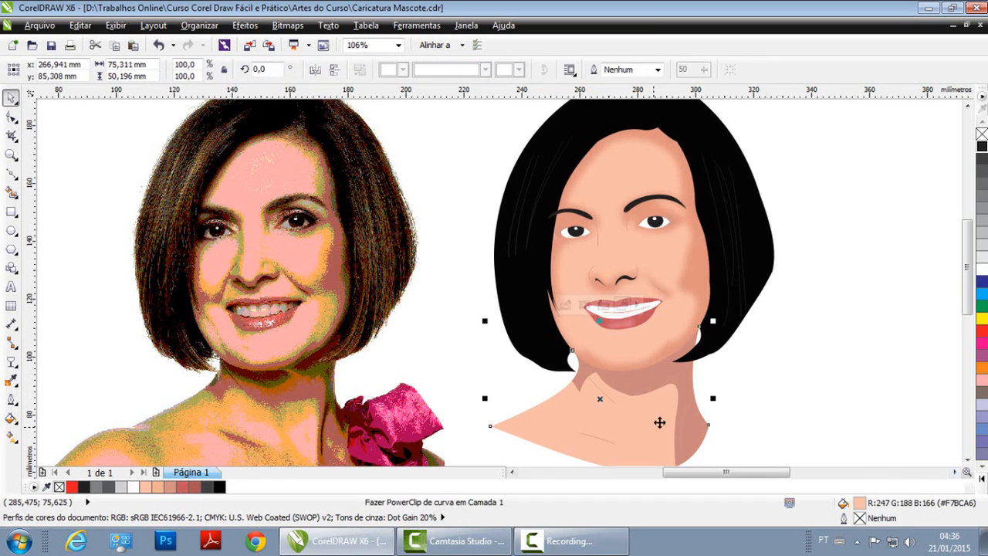
click(852, 379)
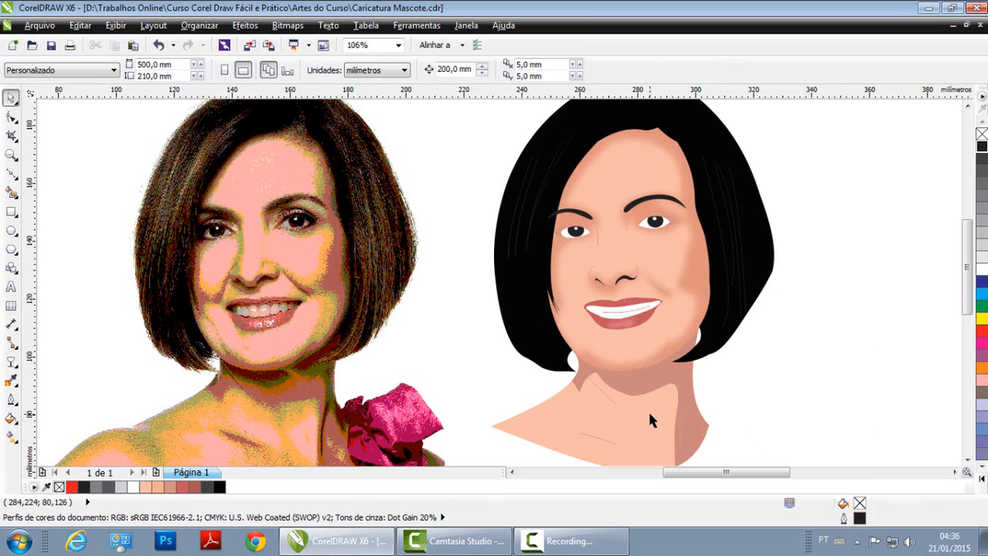
click(49, 47)
Step: Open the neck's PowerClip contents and convert the shadow shape to a 300 dpi RGB (24-bit) bitmap with anti-aliasing and a transparent background
click(669, 386)
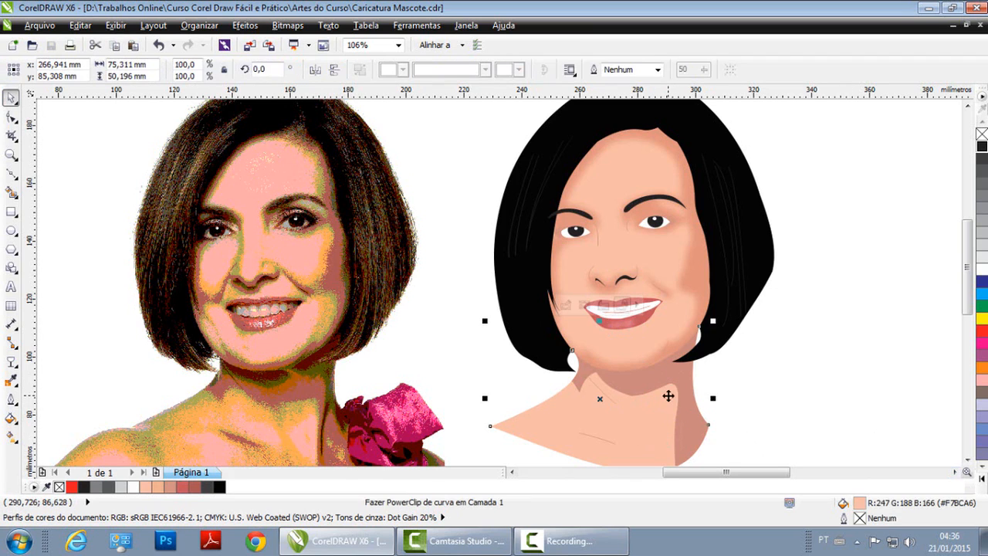
right_click(667, 409)
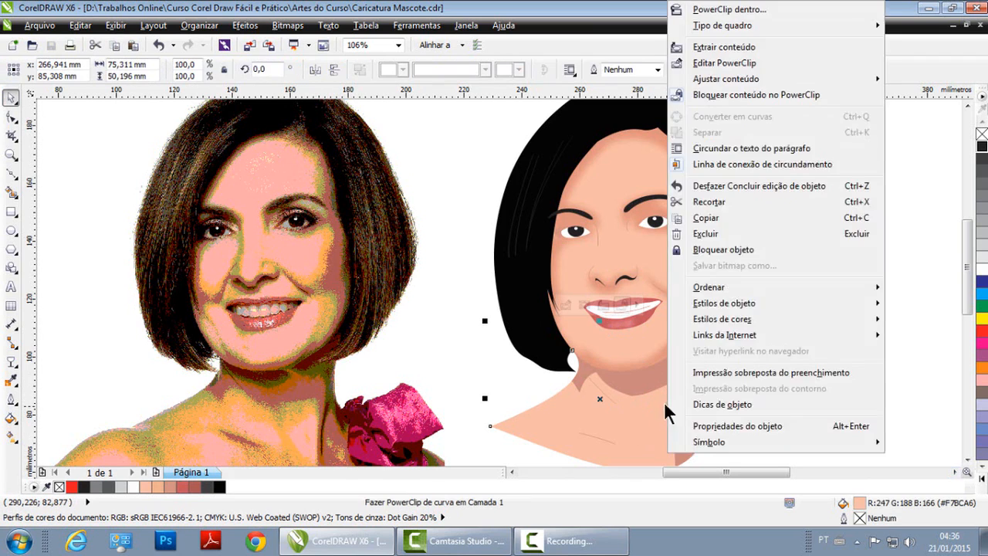
click(726, 62)
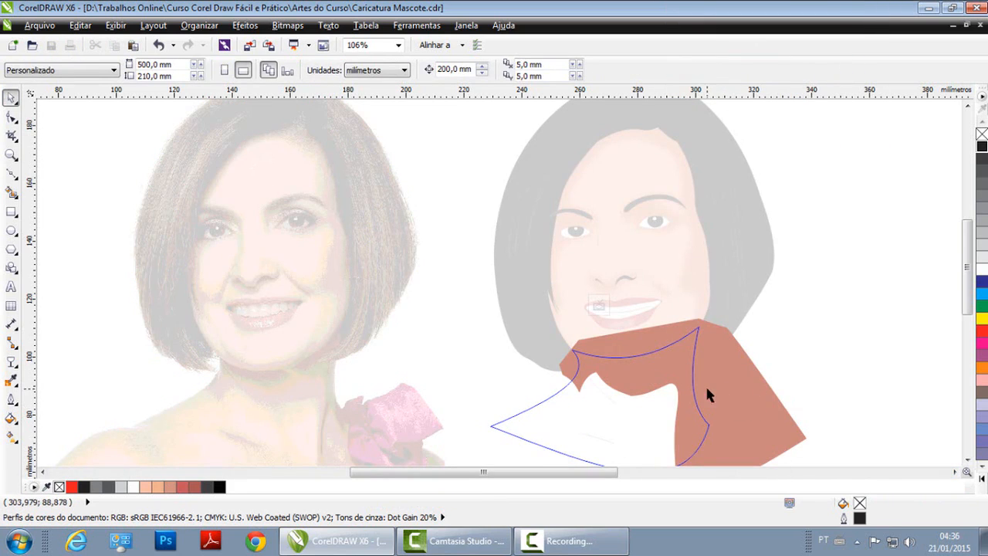
click(709, 395)
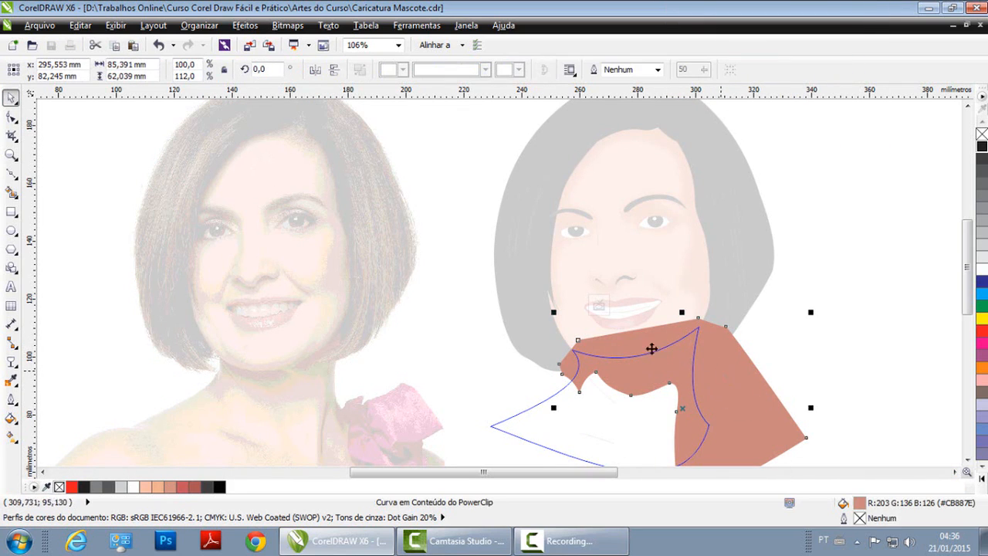
click(288, 26)
click(335, 44)
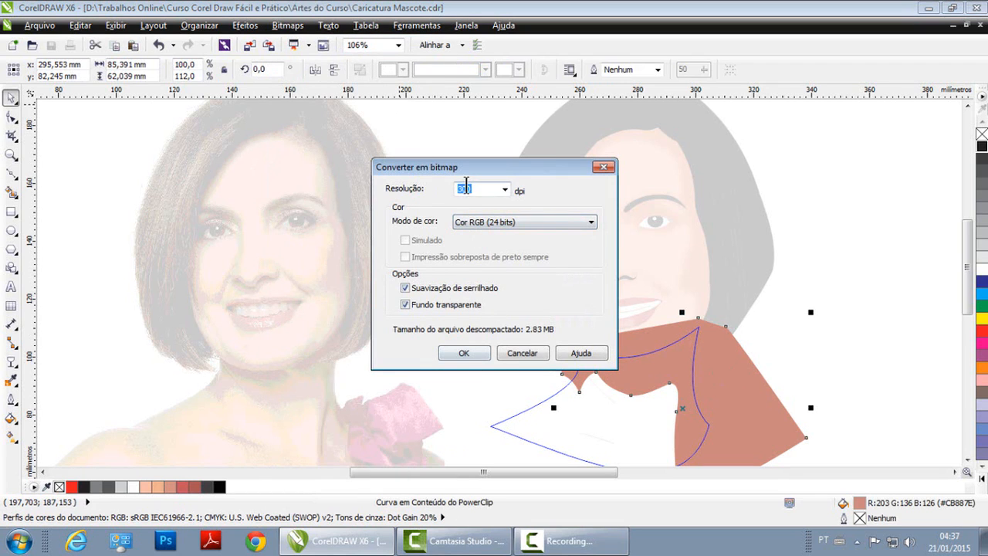
click(464, 348)
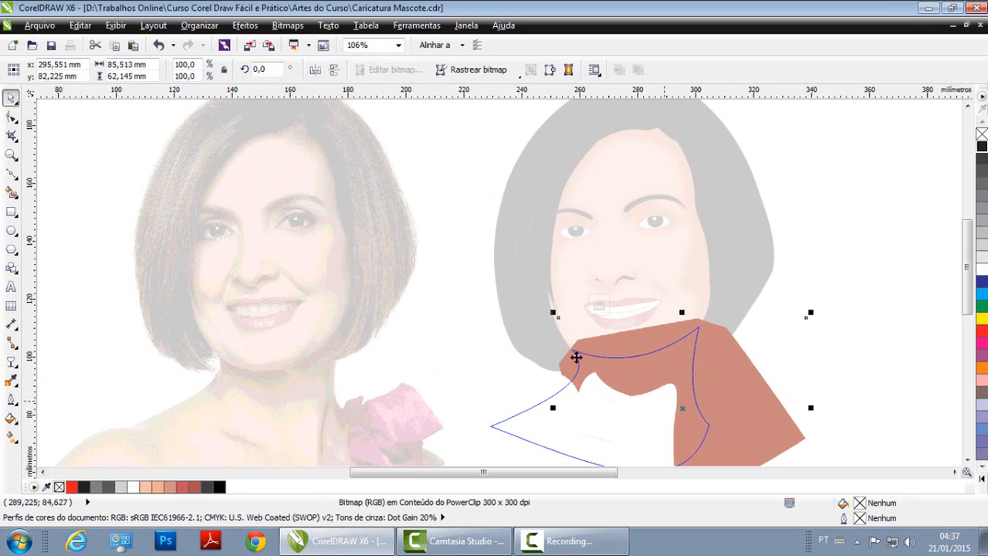
Step: Apply a Gaussian blur with a 36-pixel radius to the neck shadow bitmap
click(288, 30)
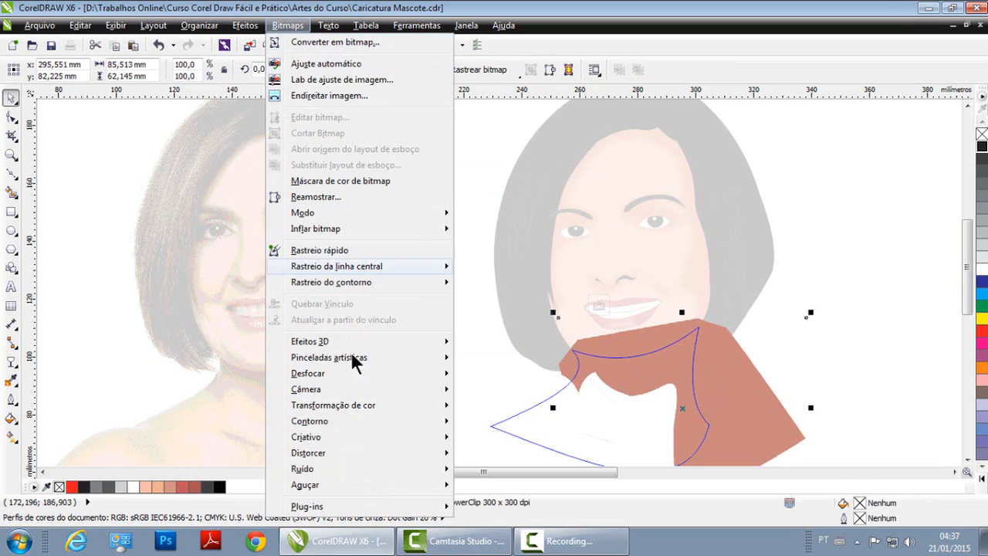
mouse_move(347, 381)
click(533, 391)
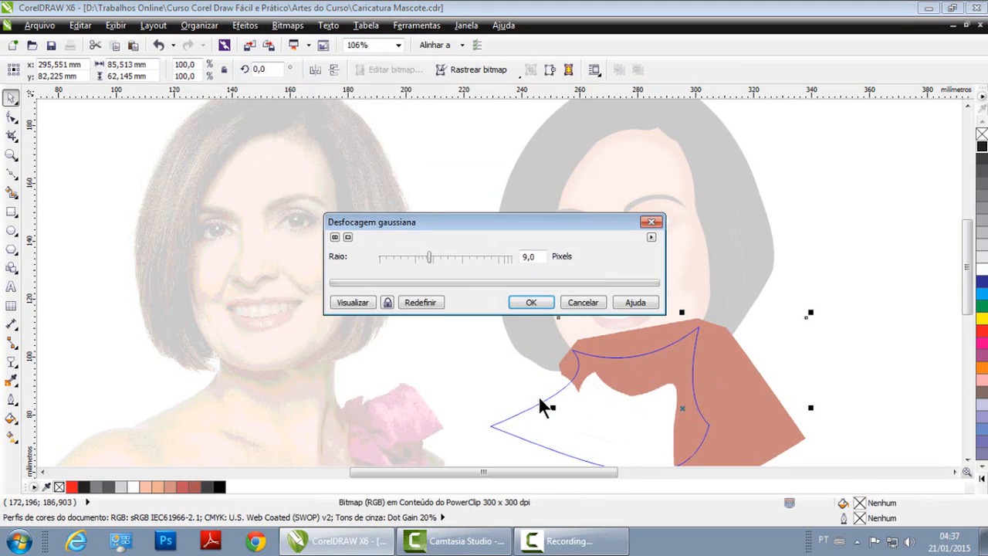
click(390, 303)
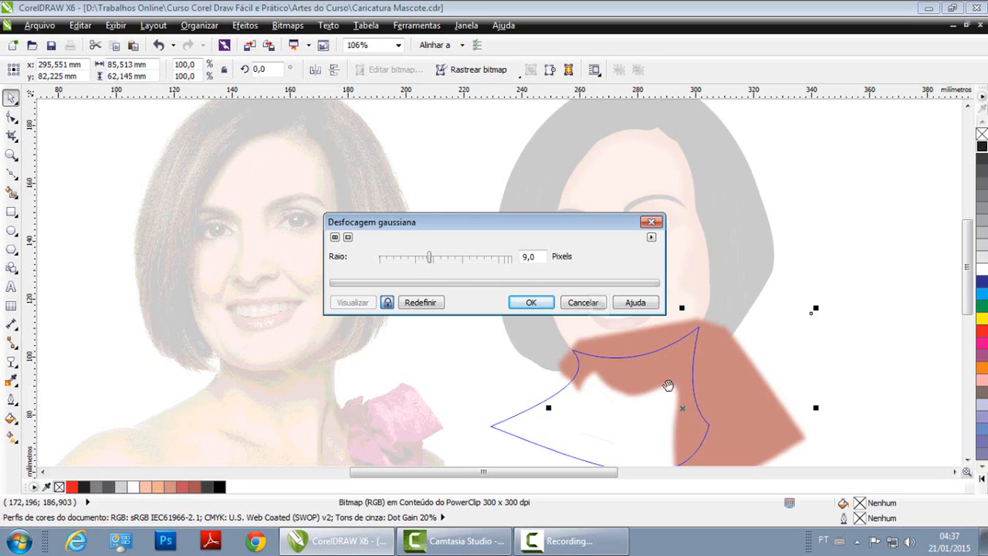
click(453, 257)
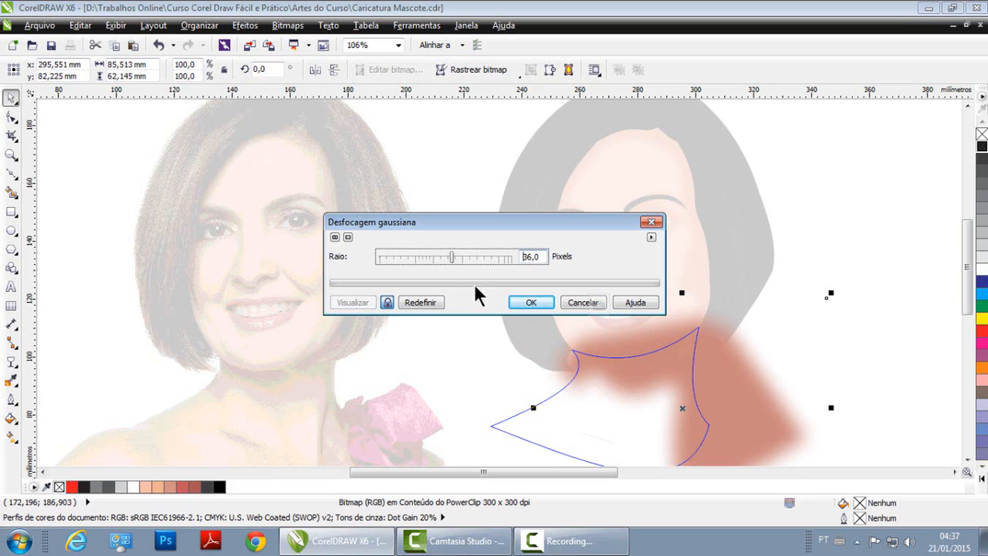
click(540, 303)
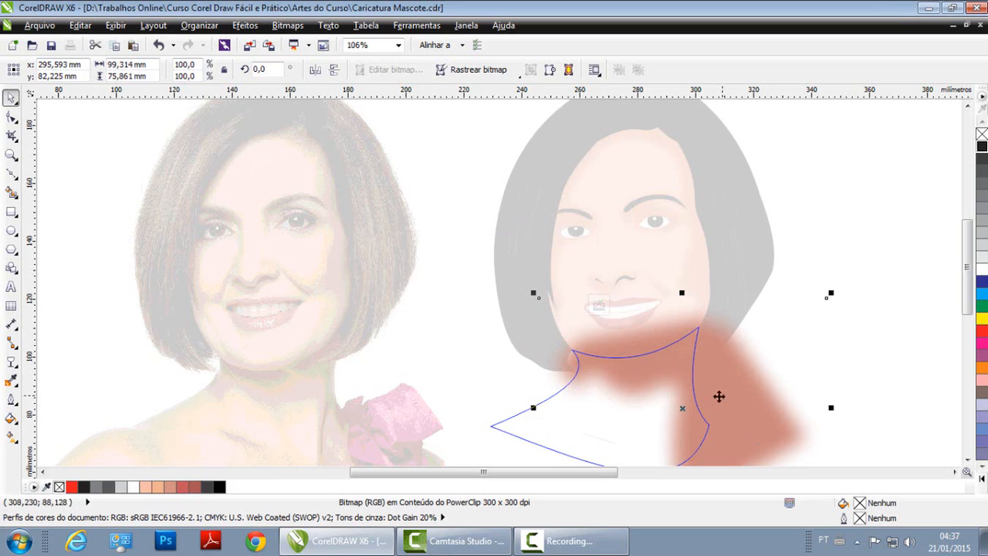
Step: Give the neck shadow a uniform transparency of 50 with the Multiplicar (multiply) merge mode and finish editing the PowerClip contents
click(10, 361)
click(62, 70)
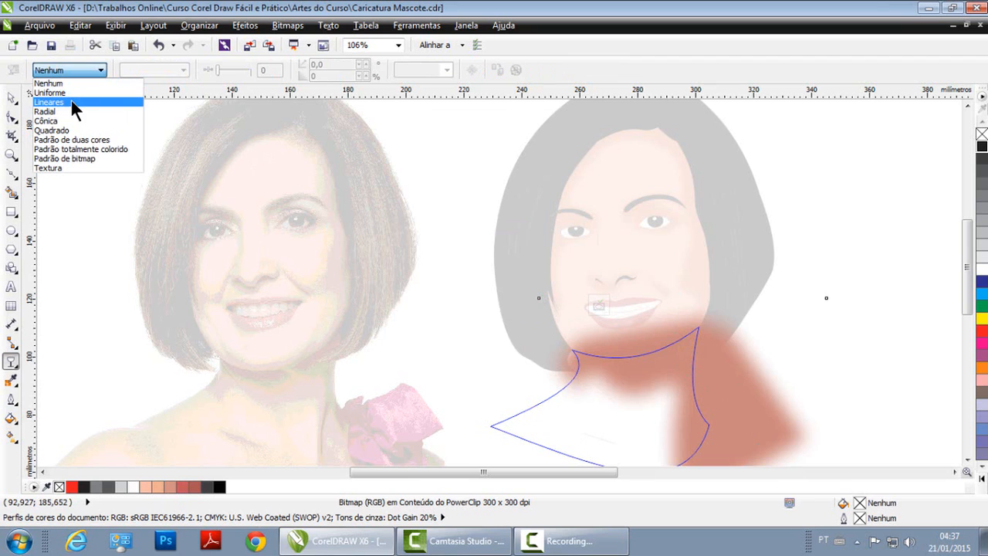
click(70, 99)
click(158, 71)
click(179, 114)
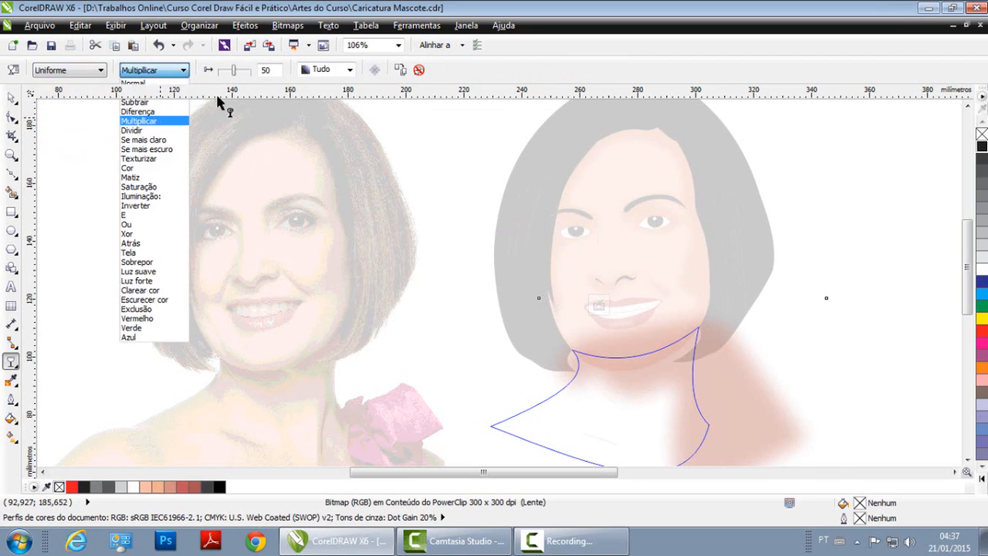
click(12, 97)
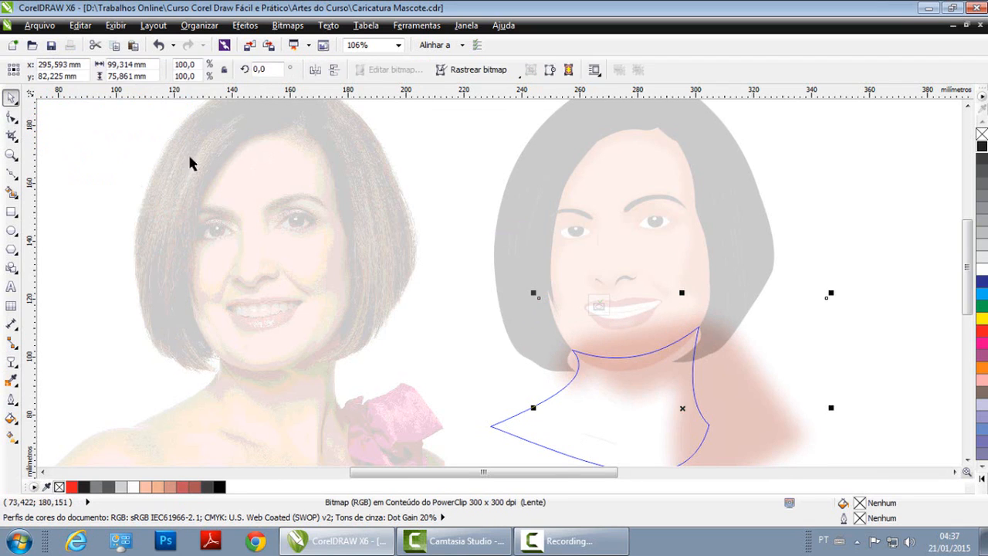
click(853, 287)
key(Escape)
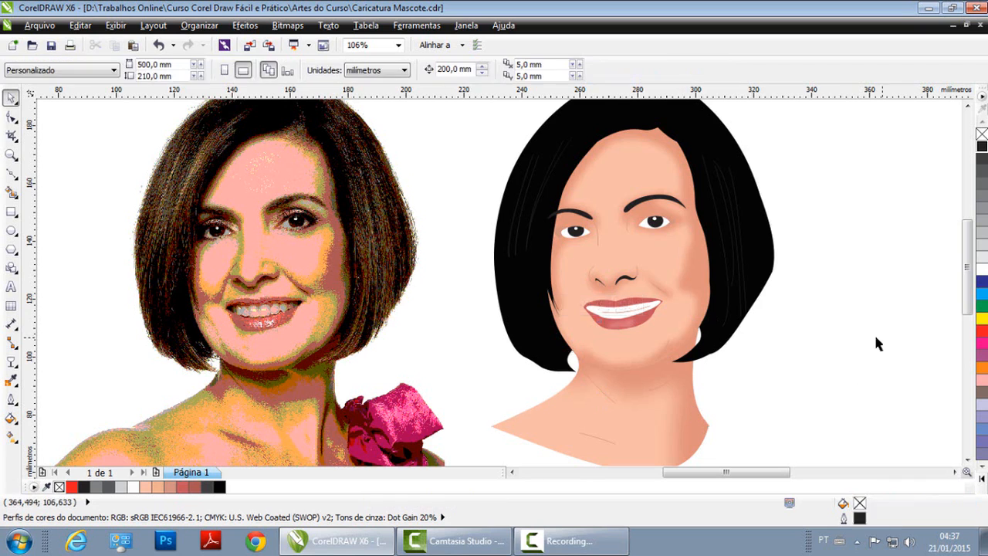
Step: Examine the whole caricature beside the reference photo and inspect the softened face shading up close
scroll(705, 313, down, 2)
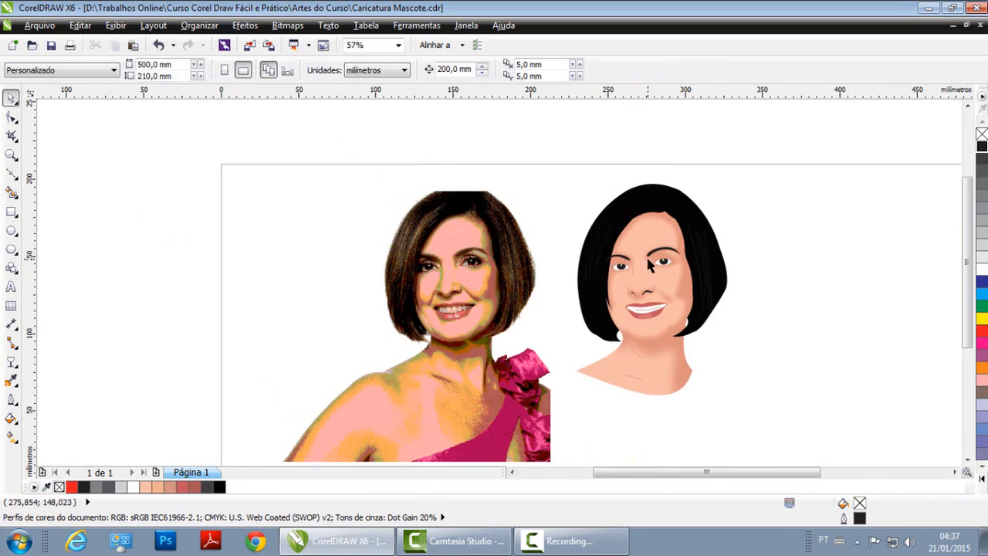
drag(368, 165, 765, 424)
key(F2)
mouse_move(528, 197)
mouse_down()
mouse_move(635, 322)
mouse_move(634, 313)
mouse_up()
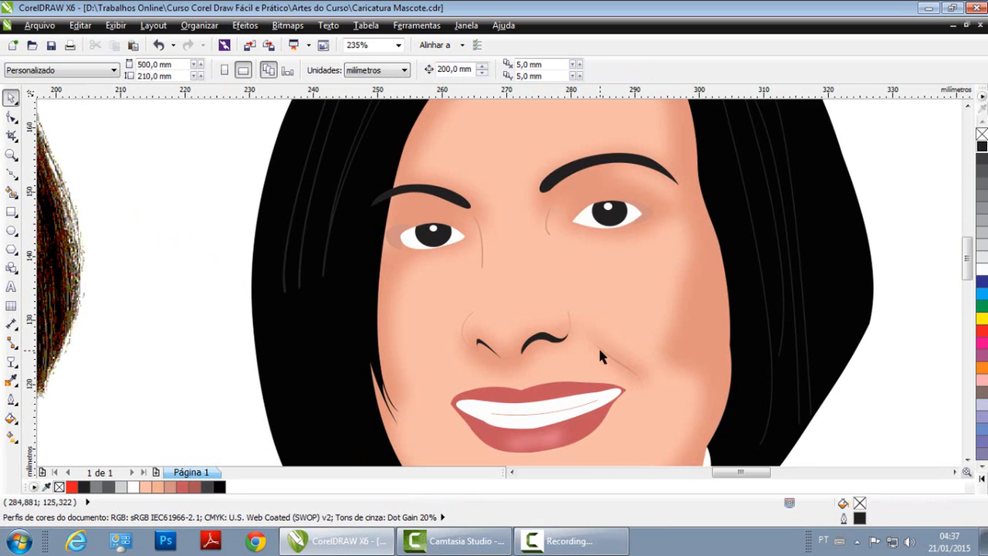
Step: Examine the caricature's face up close and compare the whole drawing with the reference photo
key(F2)
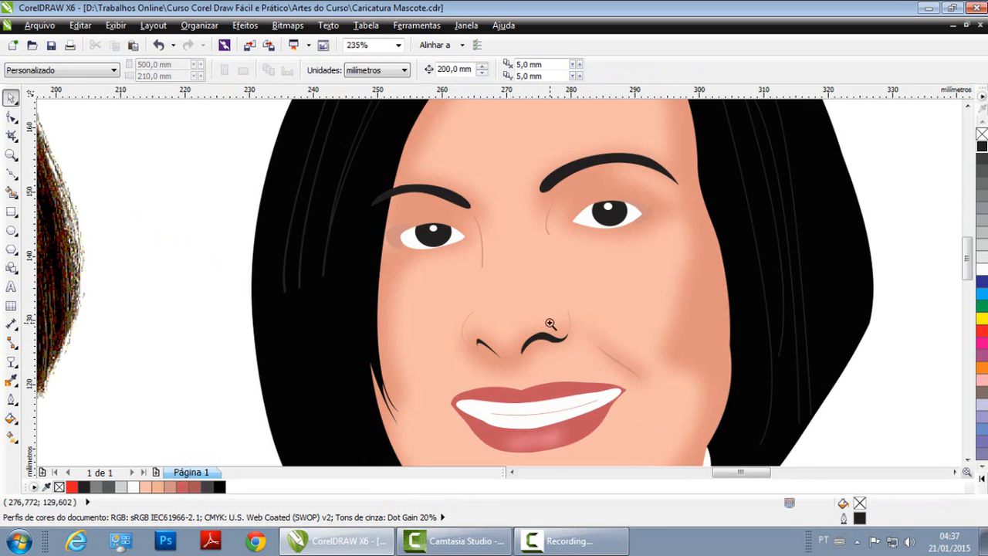
right_click(549, 324)
key(F2)
drag(509, 208, 676, 345)
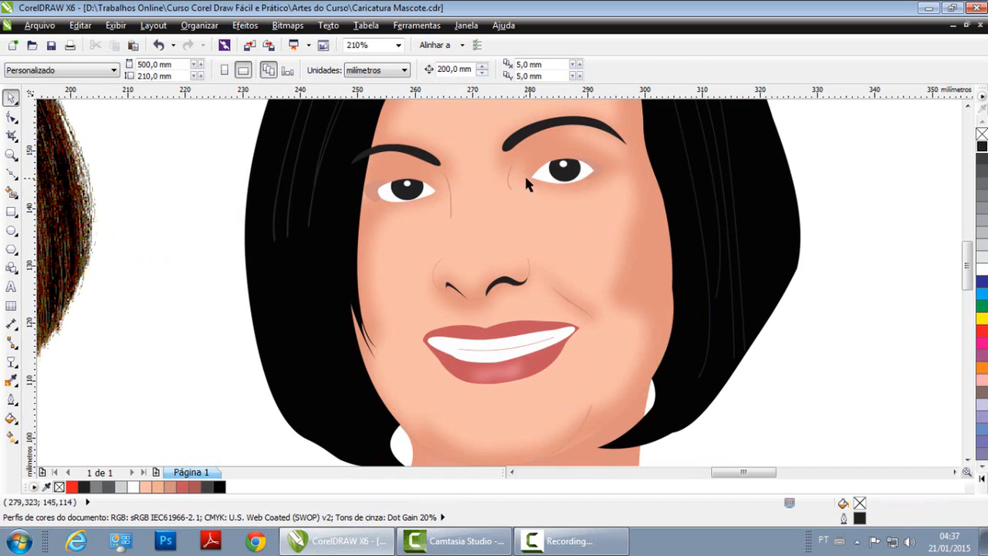
key(F2)
right_click(547, 321)
key(F2)
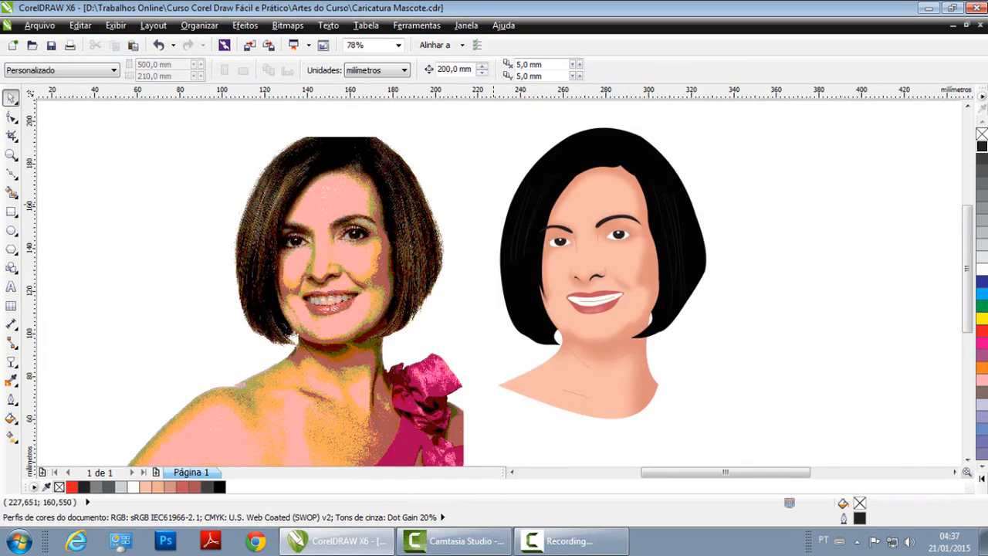
drag(526, 203, 644, 372)
Step: Recolor both black nostril shapes with the cheek fold's skin-shadow fill, R:210 G:145 B:130
key(F2)
drag(386, 194, 669, 366)
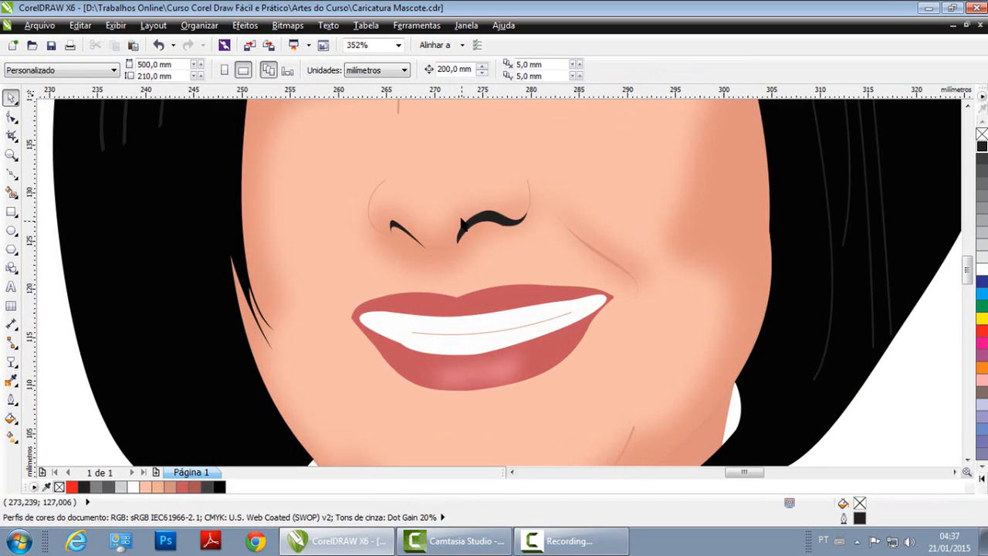
click(476, 225)
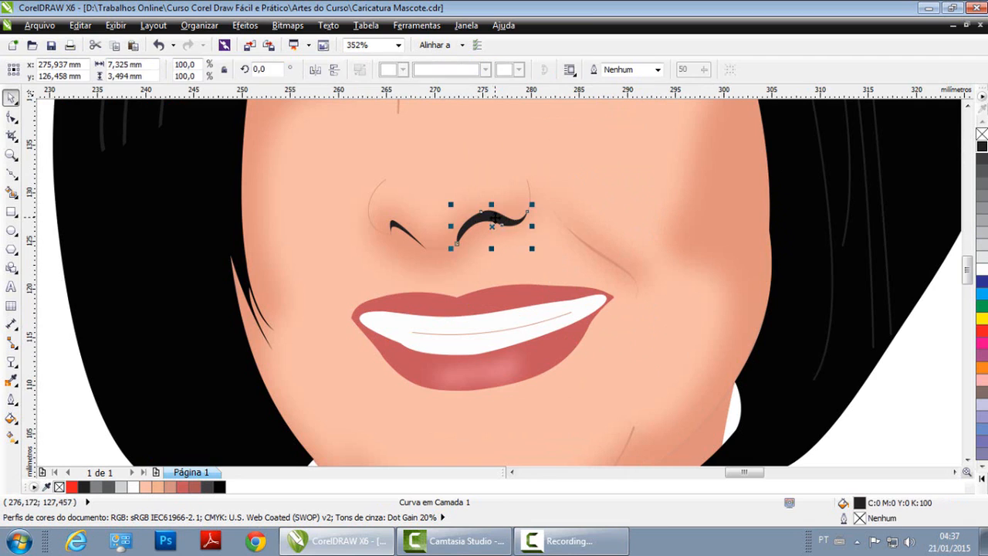
click(587, 243)
click(598, 247)
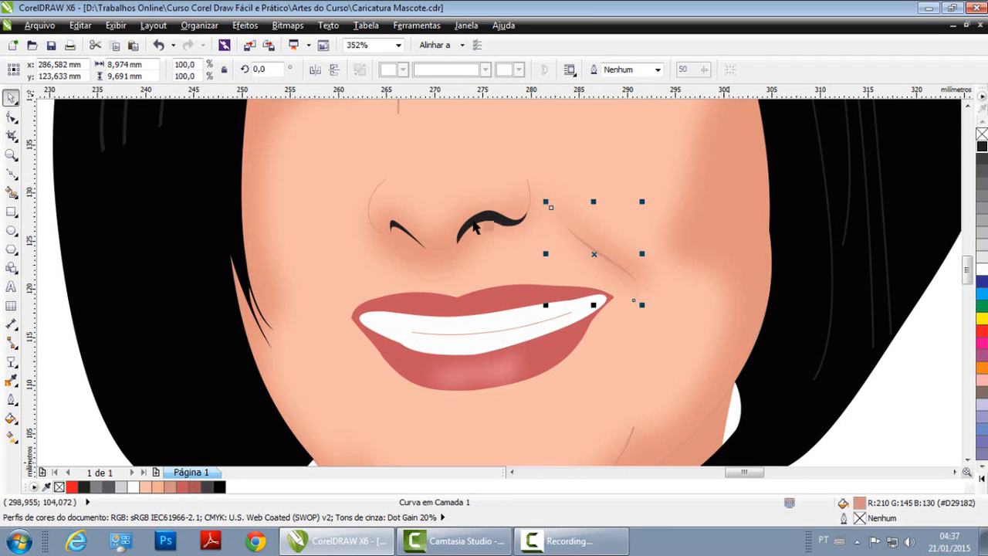
click(401, 224)
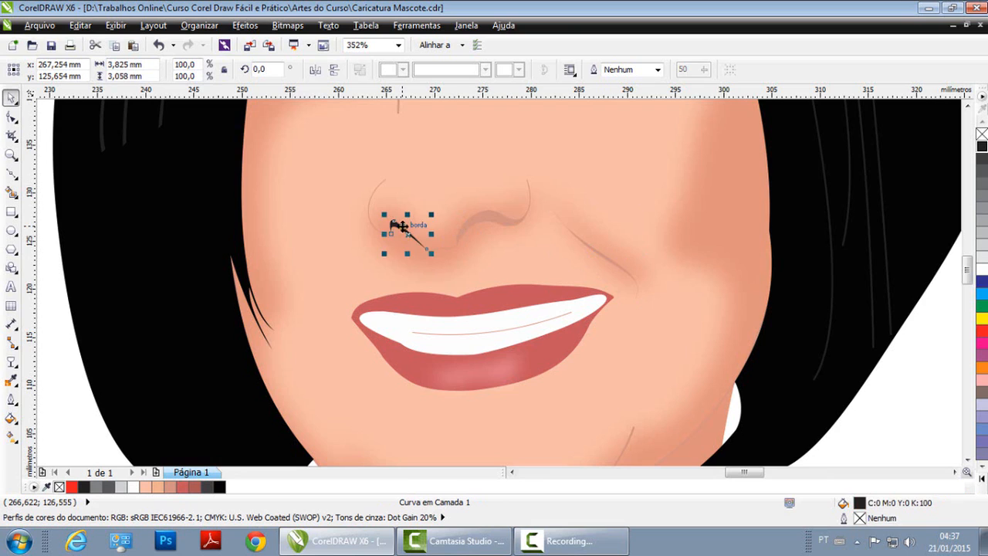
click(512, 280)
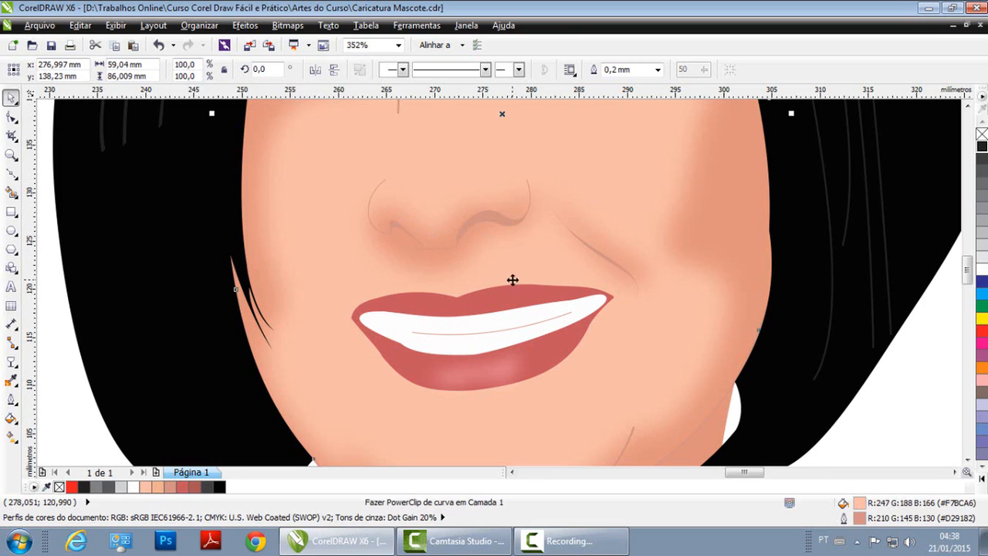
Step: Darken both nostril shapes together by mixing small amounts of black into their fill
click(498, 224)
shift+click(396, 227)
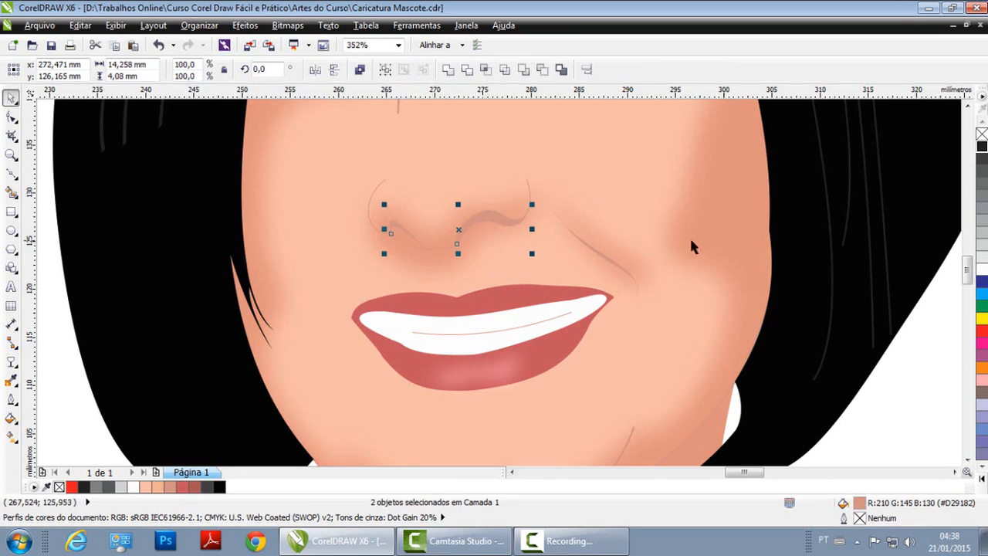
click(982, 152)
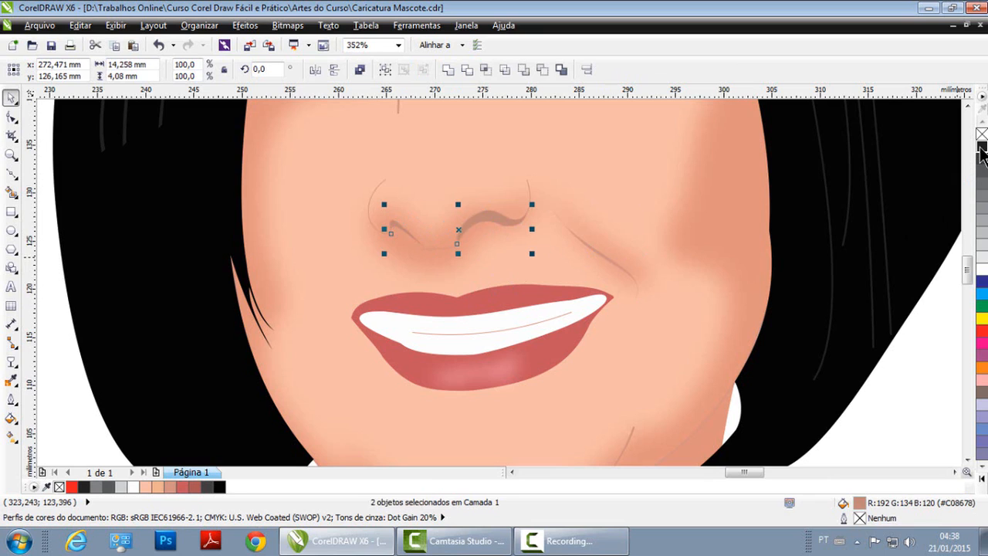
click(982, 152)
click(610, 164)
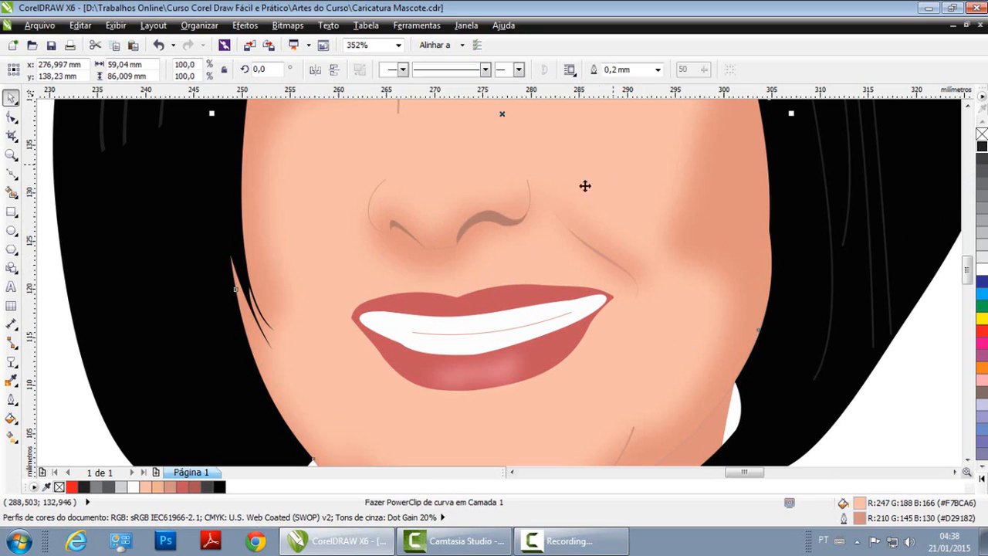
scroll(557, 270, down, 2)
click(798, 340)
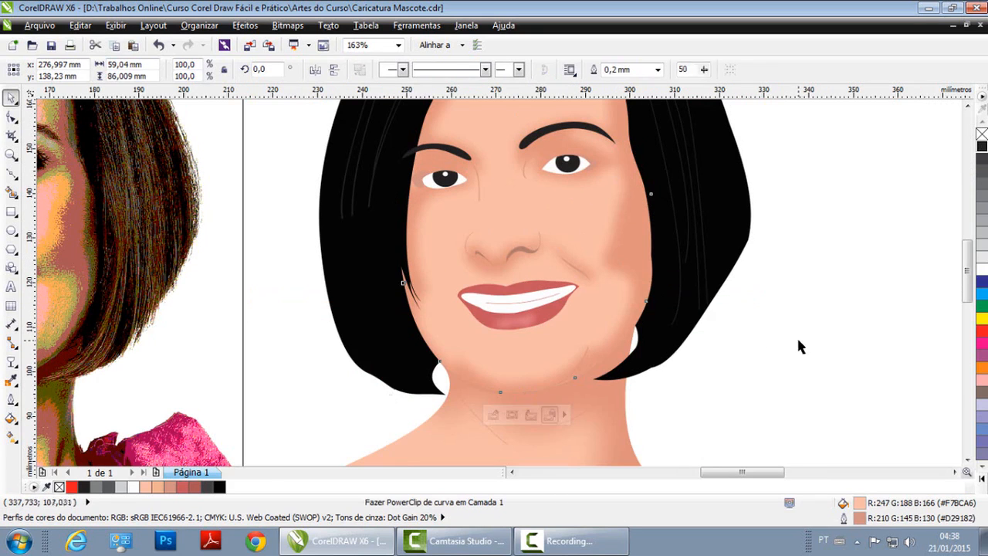
Step: Delete the two thin nose-bridge contour lines beside the inner corners of the eyes
click(476, 186)
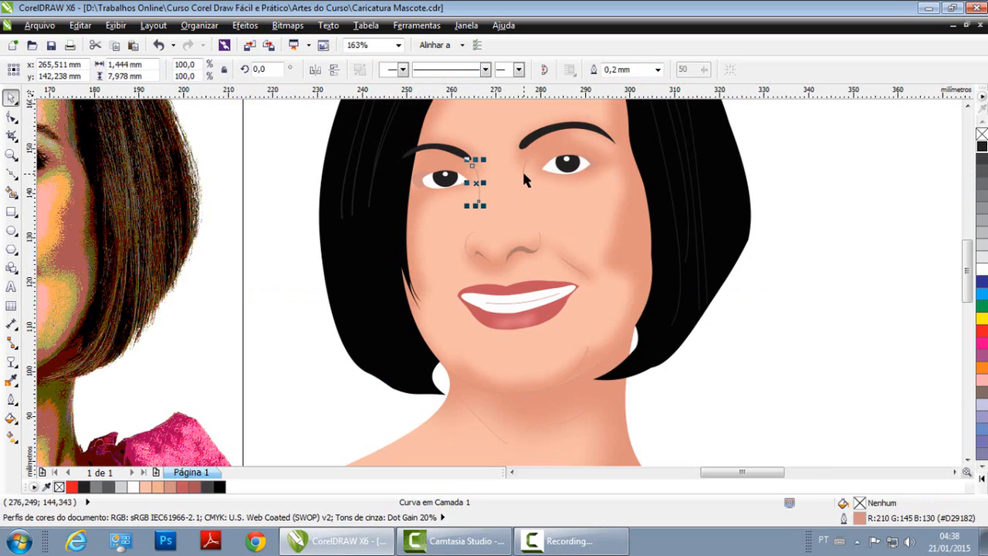
key(Delete)
click(524, 173)
key(Delete)
scroll(668, 286, down, 2)
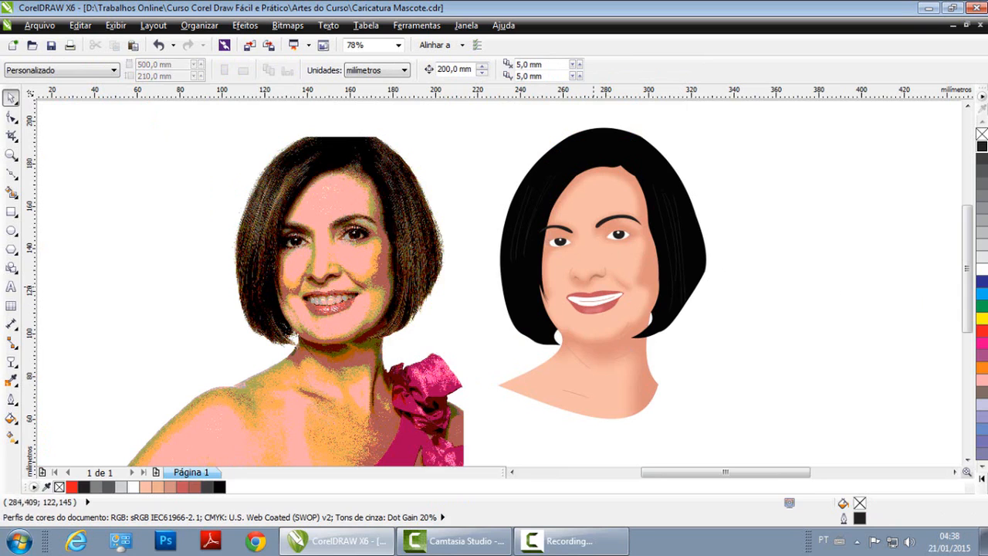
Step: Delete the thin contour lines at the chin and along the smile fold on the cheek
drag(240, 186, 714, 354)
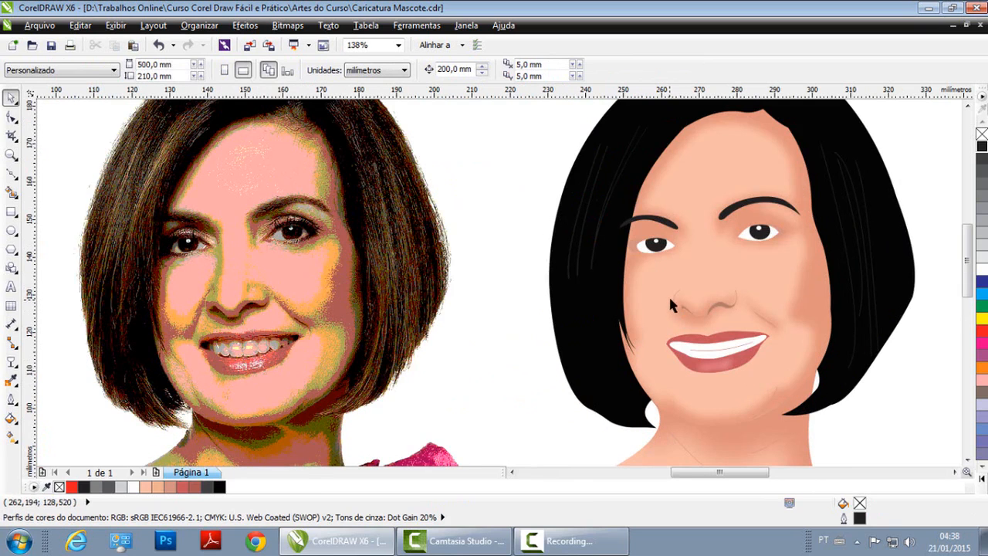
click(769, 392)
key(Delete)
click(776, 326)
key(Delete)
scroll(795, 325, down, 2)
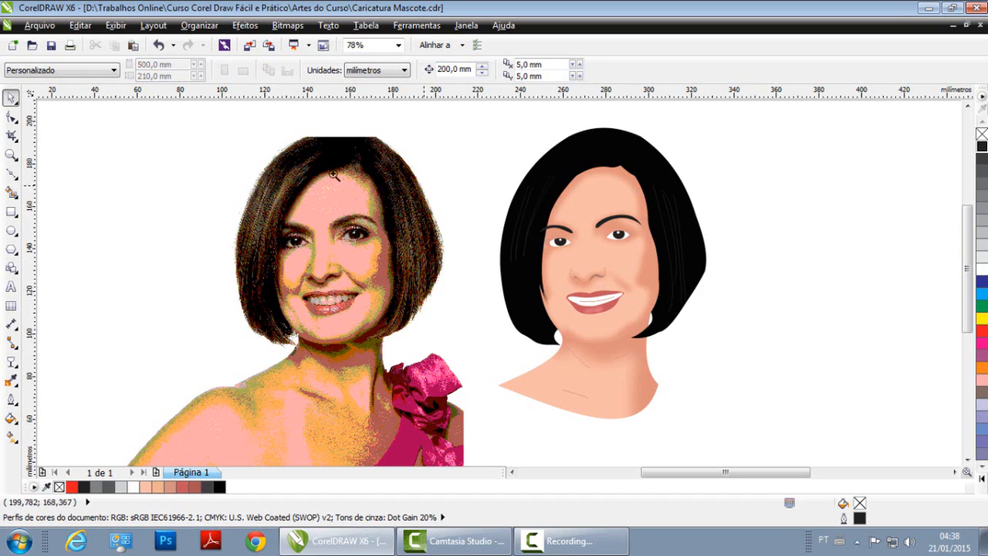
Step: Set the outline width of the four strand lines on the right side of the hair to 0.5 mm
scroll(741, 342, up, 2)
drag(879, 117, 744, 416)
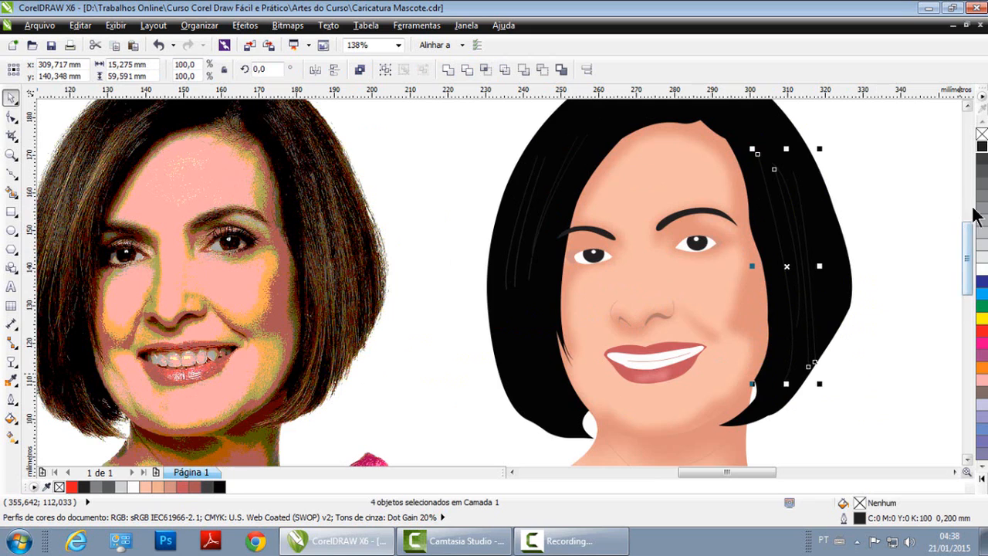
double_click(849, 519)
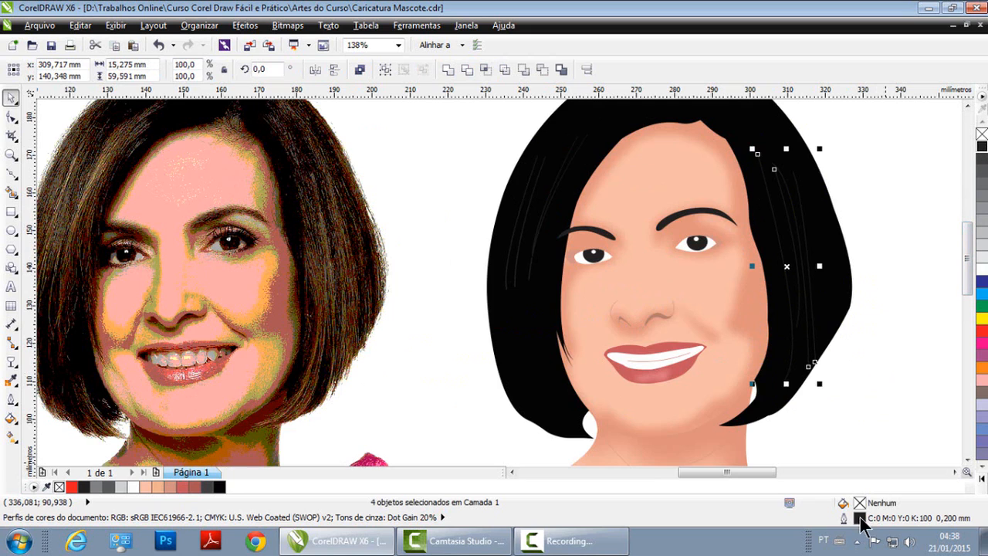
click(434, 157)
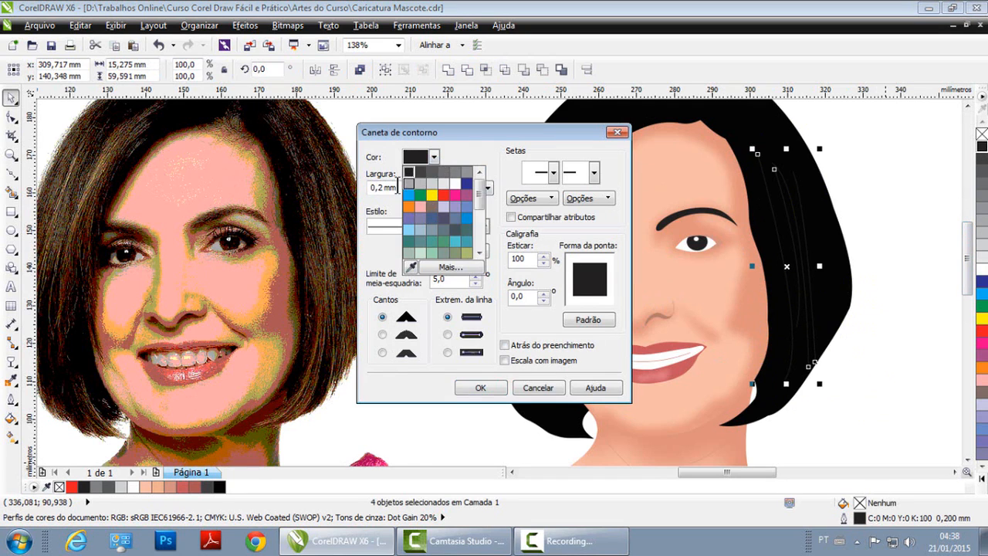
click(395, 188)
click(414, 188)
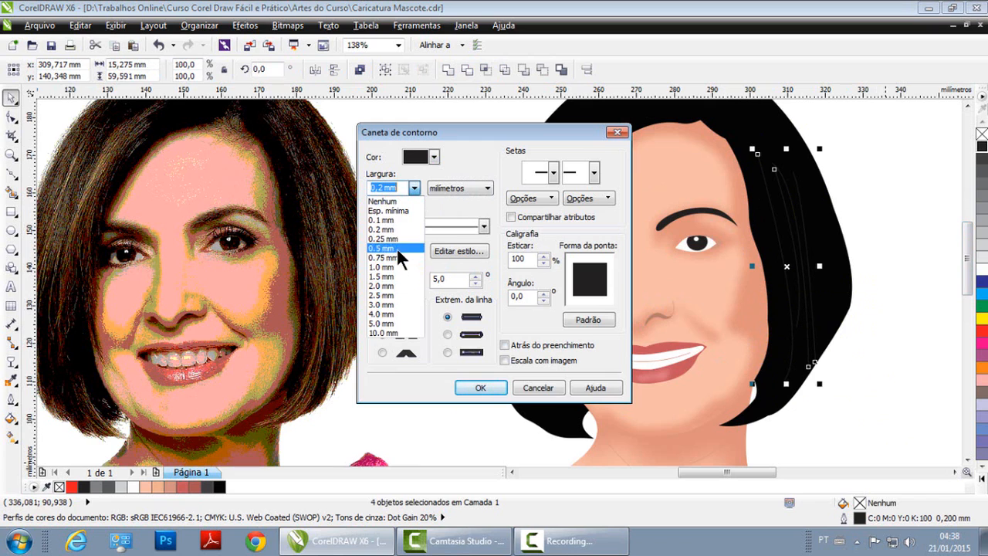
click(396, 248)
click(480, 388)
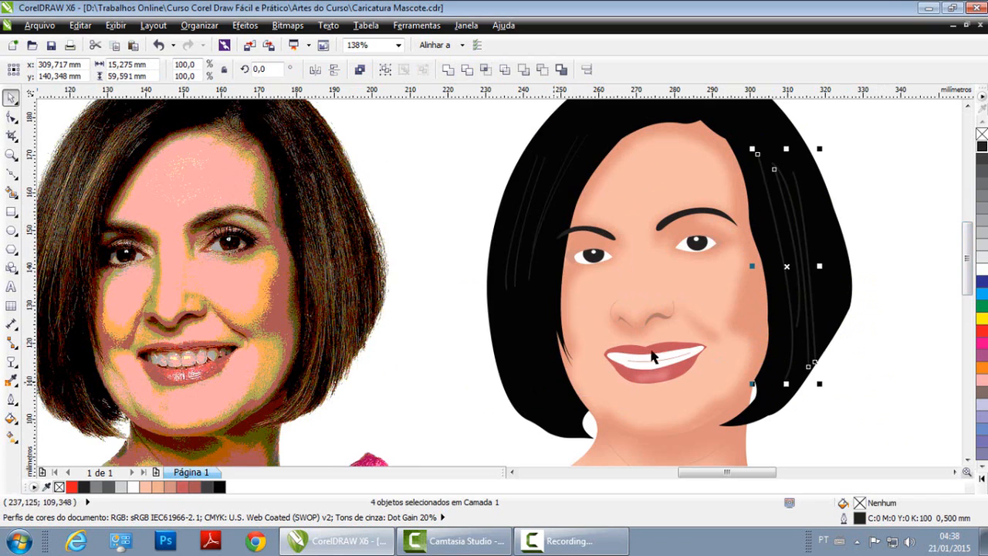
Step: Set the outline width of the strand lines on the left side of the hair to 0.5 mm
drag(448, 132, 595, 298)
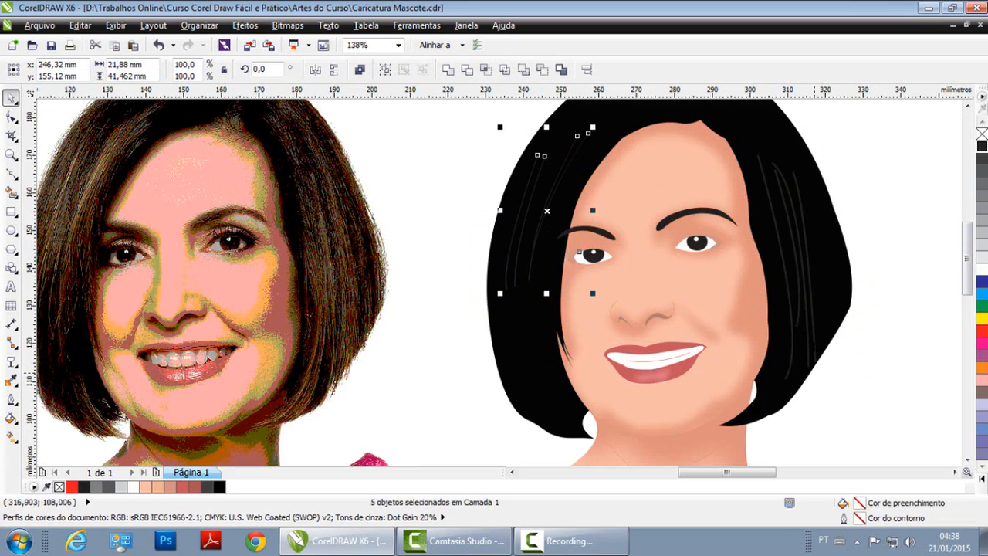
double_click(849, 515)
click(405, 194)
click(396, 262)
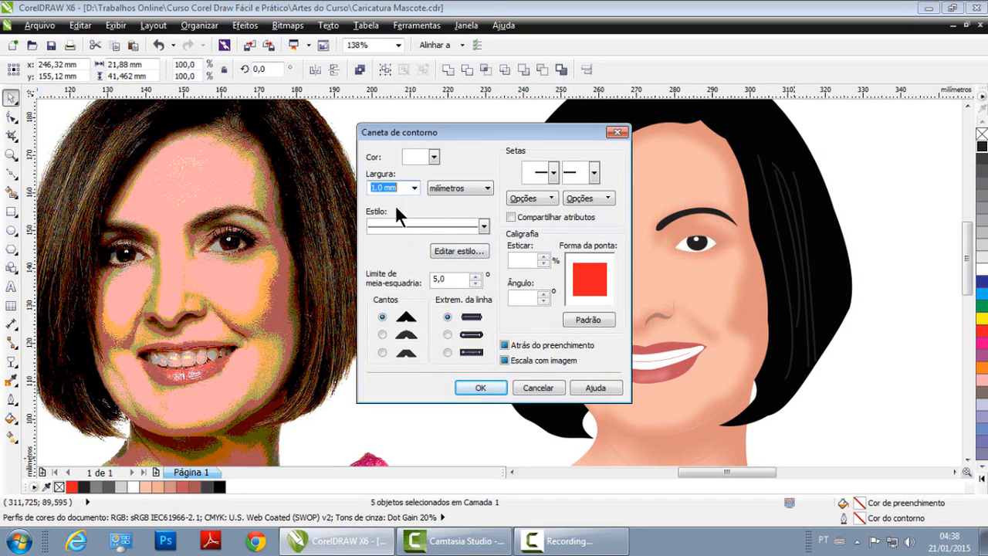
click(414, 188)
click(392, 248)
click(483, 388)
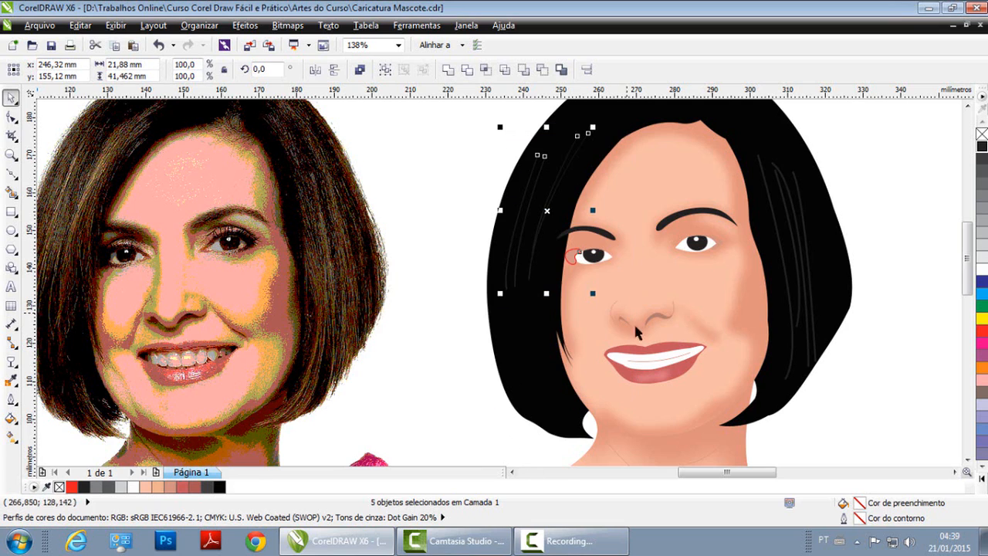
Step: Increase the outline width of the selected left-side hair strands to 0.75 mm
double_click(859, 518)
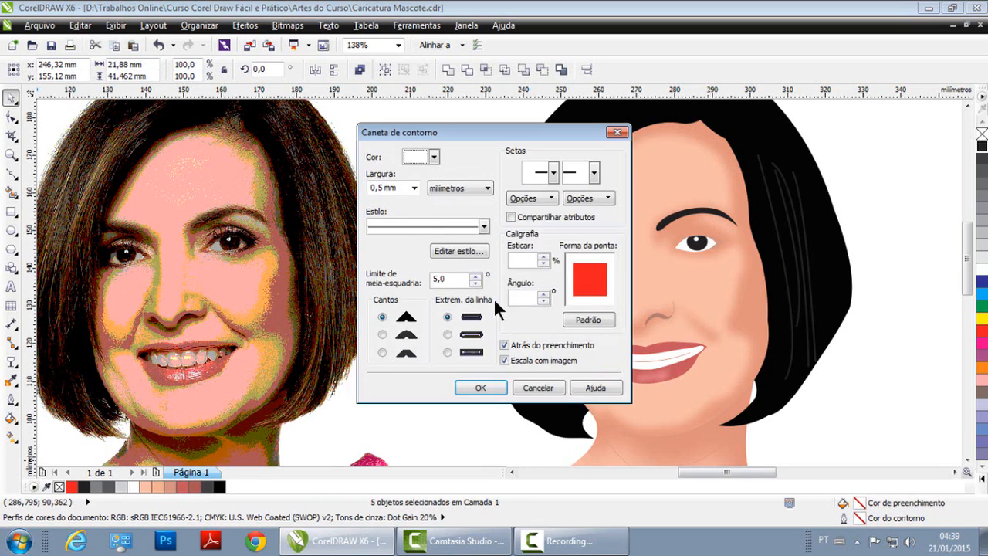
click(414, 188)
click(412, 257)
click(493, 386)
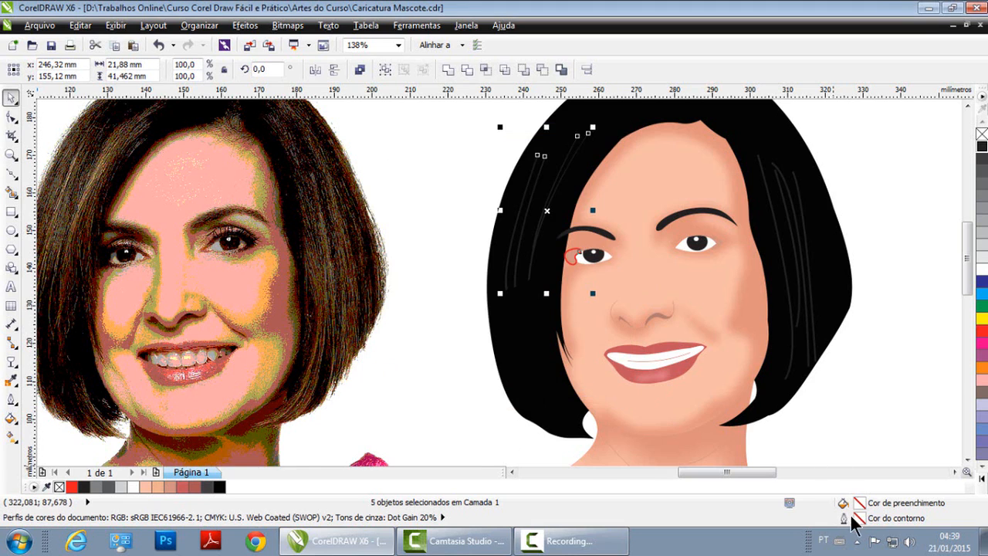
Step: Set the outline width of the four right-side hair strand lines to 0.75 mm
drag(888, 423, 745, 139)
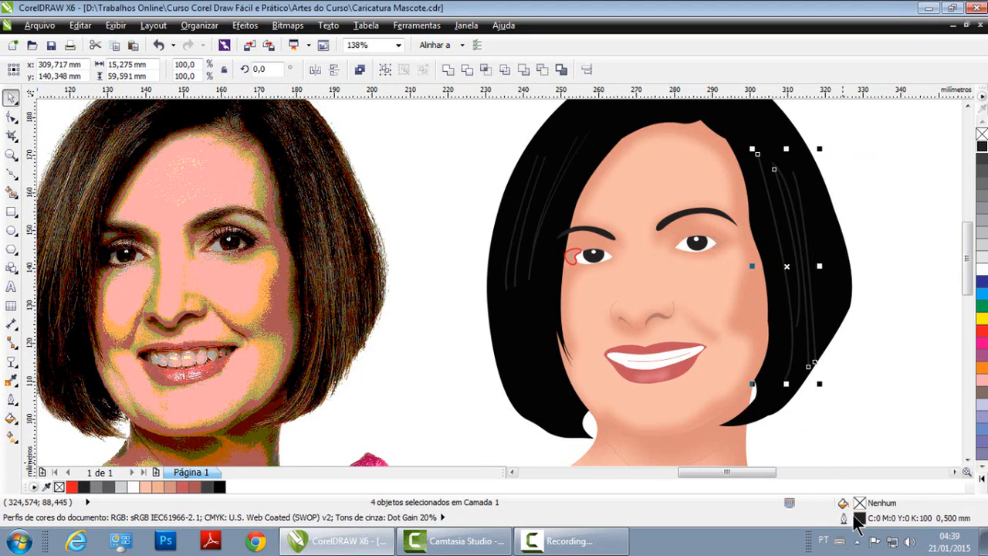
double_click(858, 519)
click(414, 188)
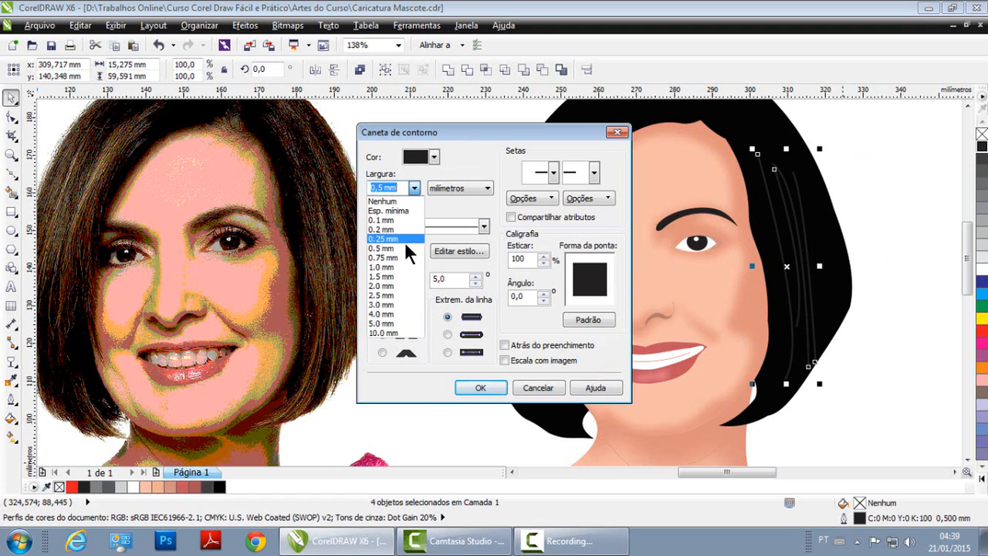
click(397, 257)
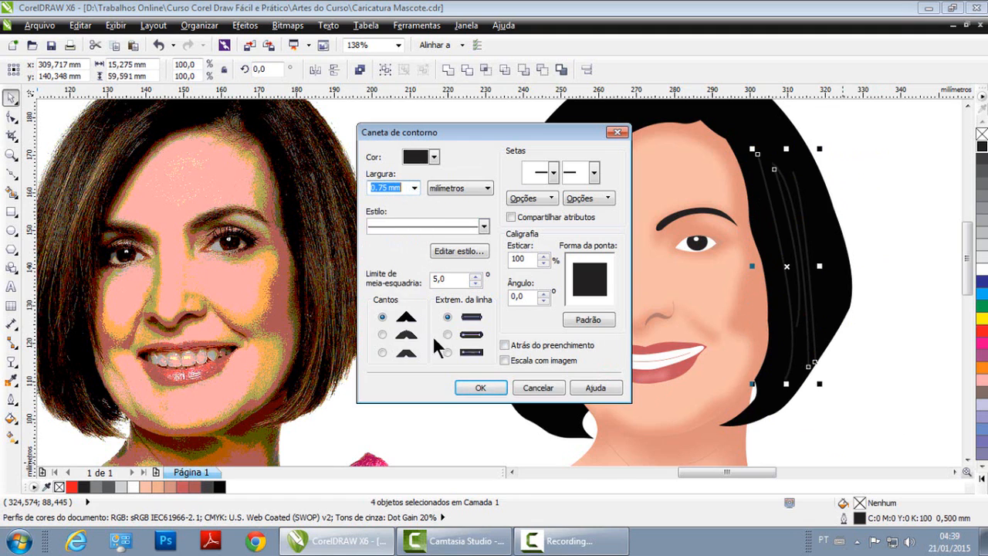
click(484, 386)
Step: Reshape the calligraphic nib of the outline on the four right-side hair strands
click(505, 258)
click(511, 257)
click(516, 259)
drag(457, 116, 596, 324)
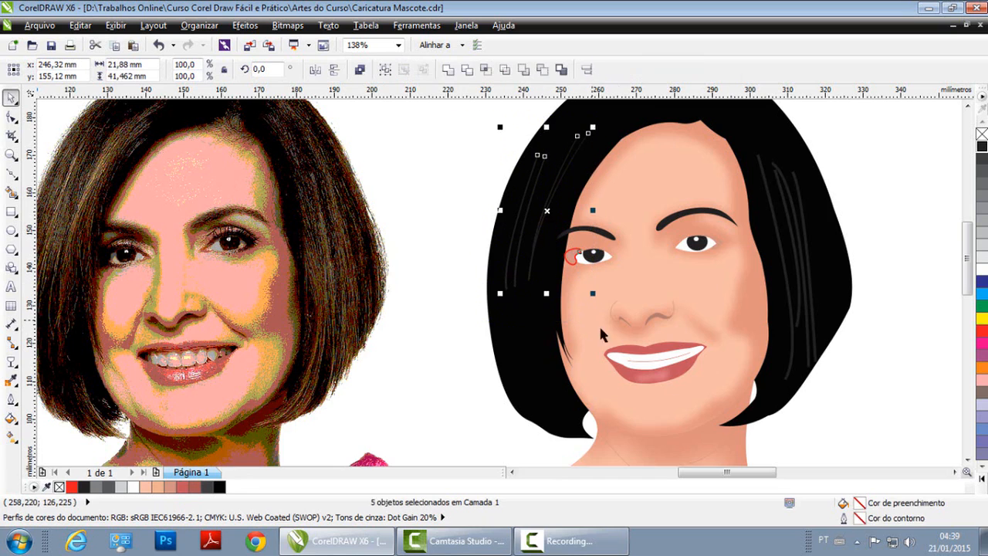
drag(885, 429, 745, 143)
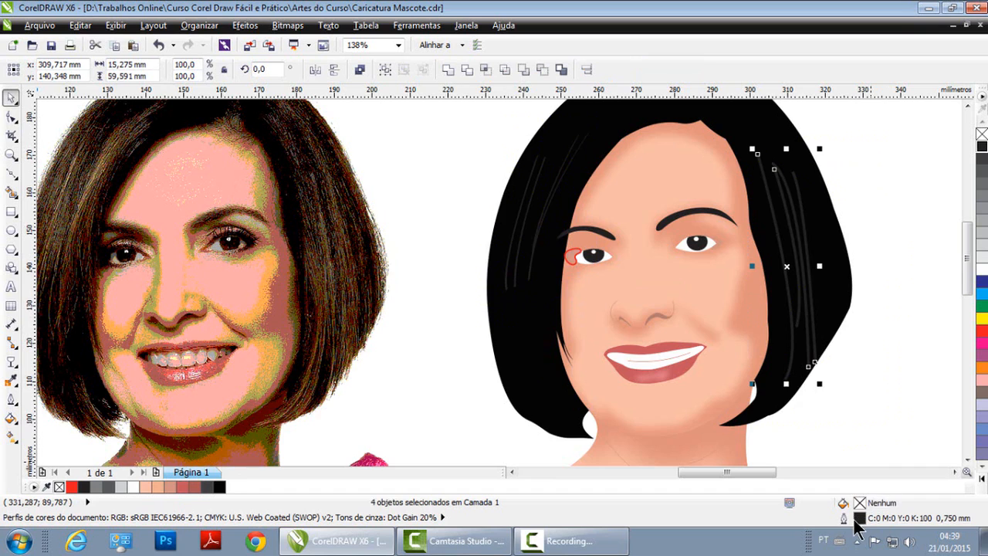
double_click(858, 518)
drag(596, 288, 586, 287)
click(500, 391)
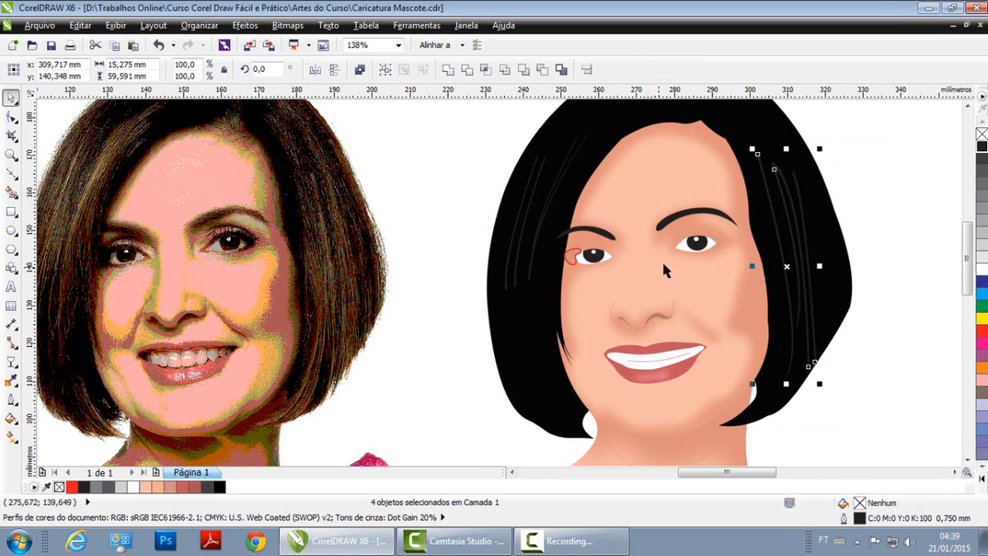
Step: Delete the red-outlined shadow shape at the outer corner of the left eye
drag(444, 132, 617, 313)
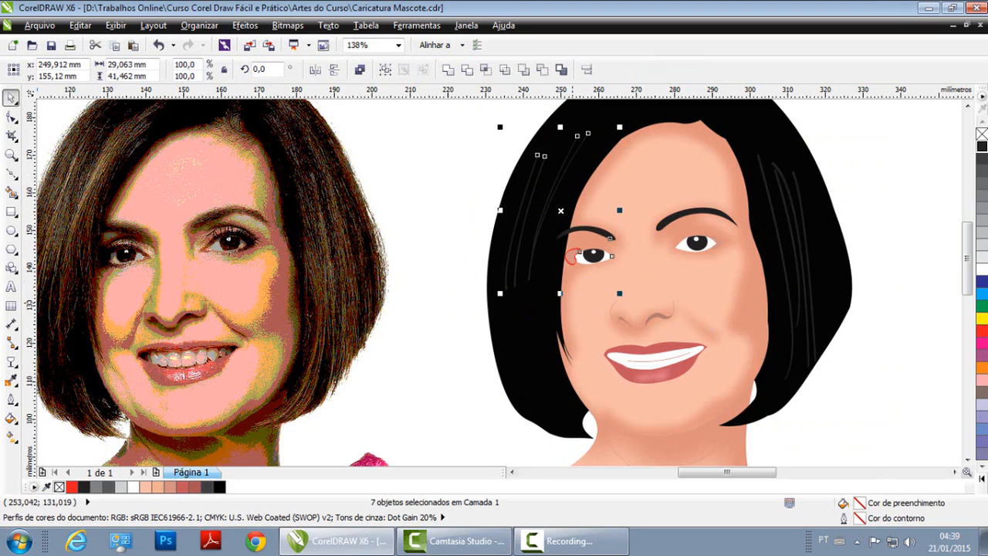
click(427, 399)
click(573, 259)
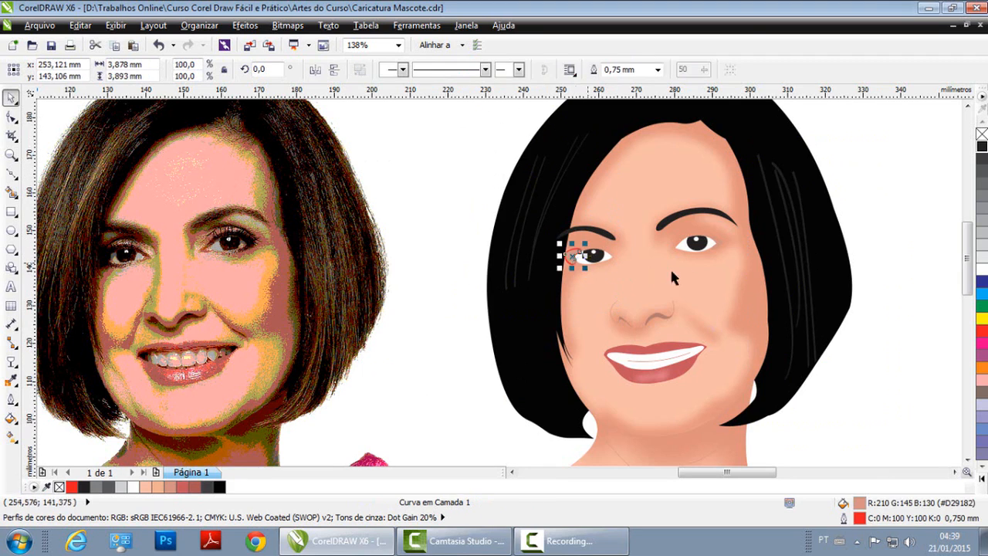
key(Delete)
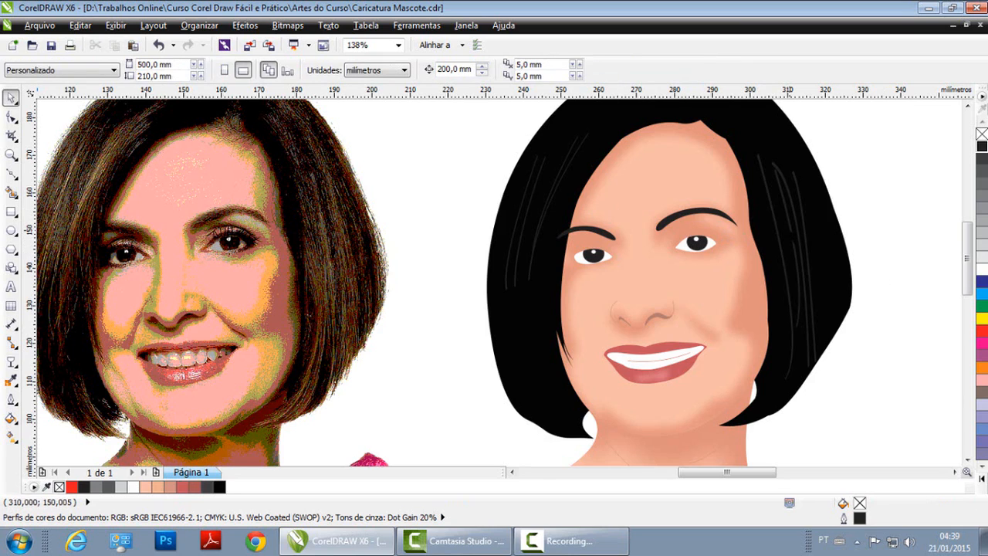
Step: Convert the eight hair strand lines on both sides of the head into one 300 dpi RGB bitmap
drag(462, 133, 590, 313)
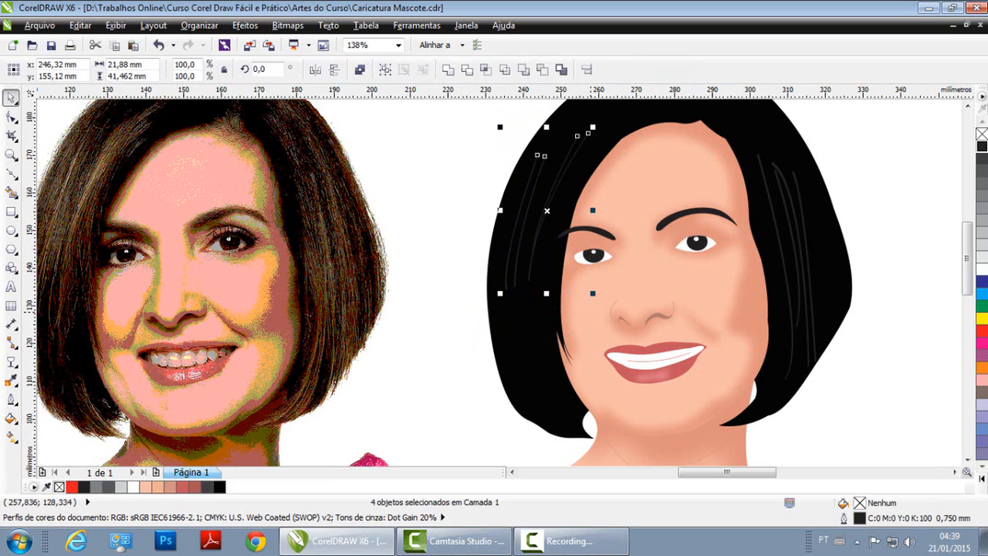
drag(858, 121, 746, 400)
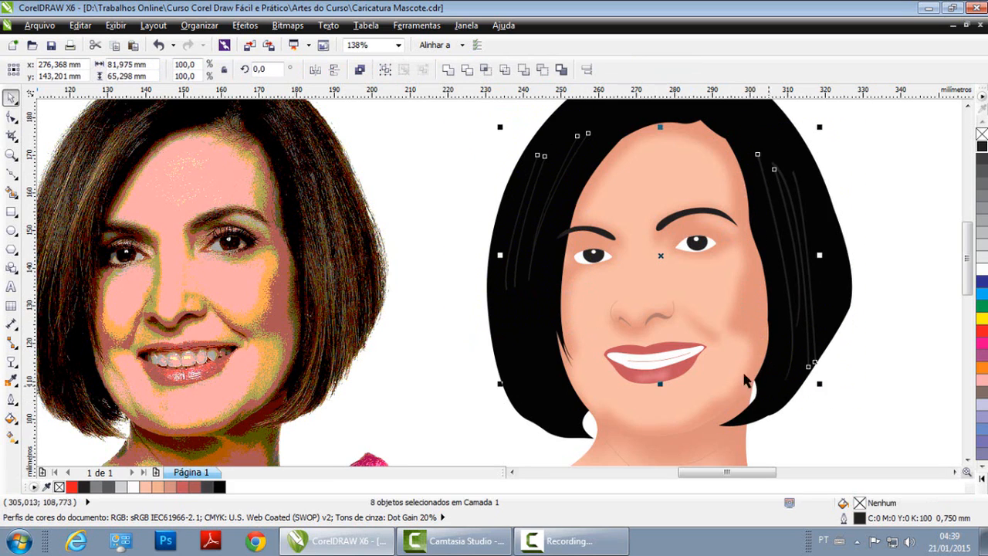
click(287, 26)
click(324, 36)
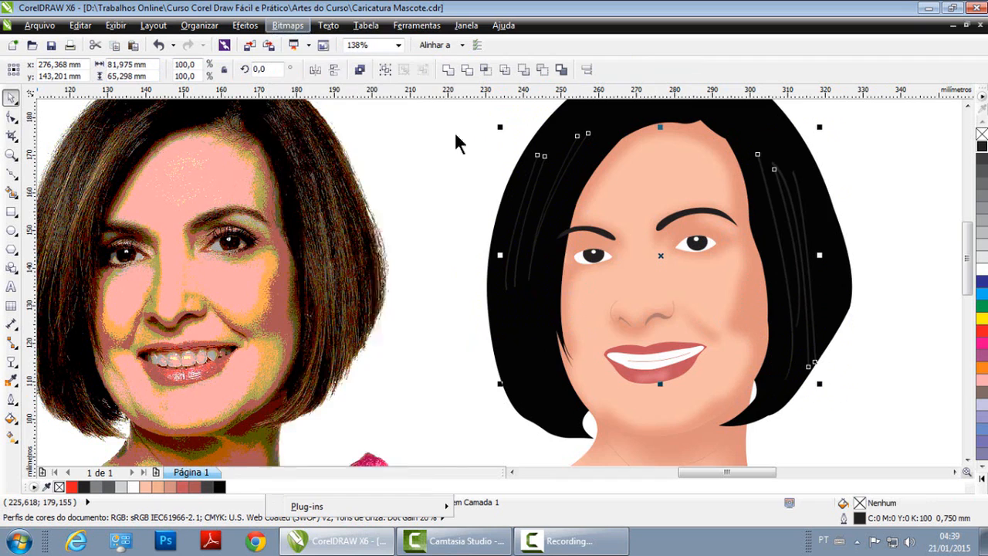
click(464, 352)
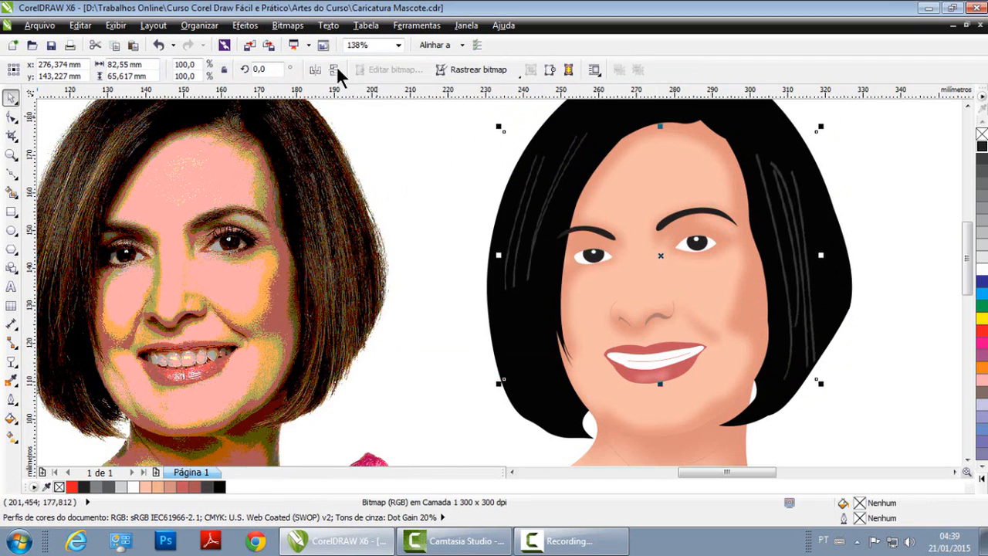
Step: Apply a Gaussian blur with a small radius to the hair strands bitmap, softening the strands while keeping them distinct
click(287, 26)
mouse_move(441, 373)
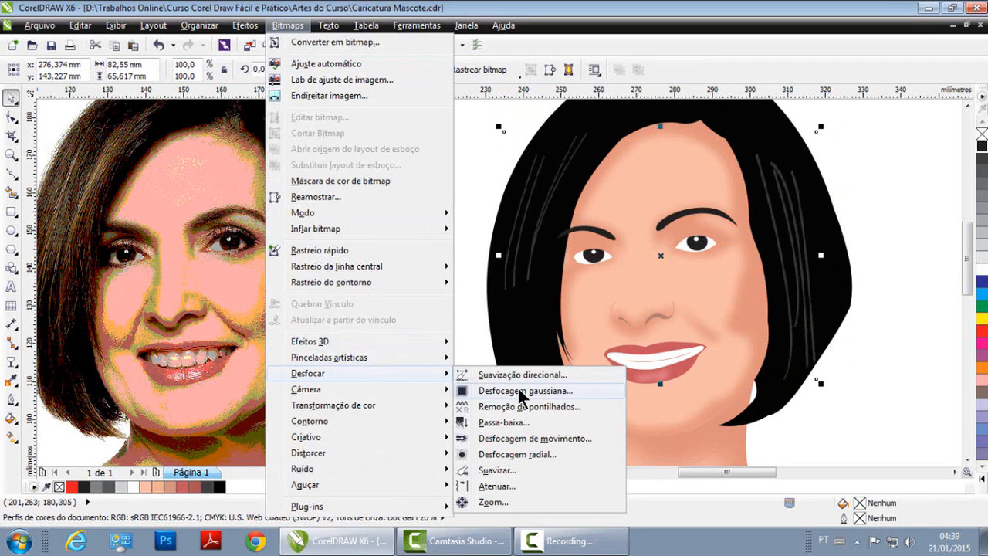
click(525, 390)
click(387, 303)
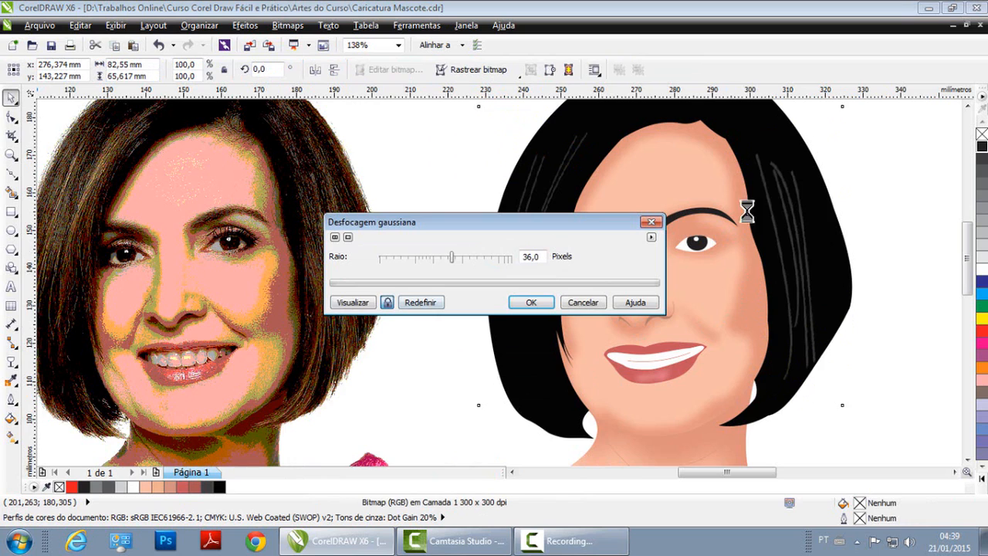
drag(571, 222, 431, 204)
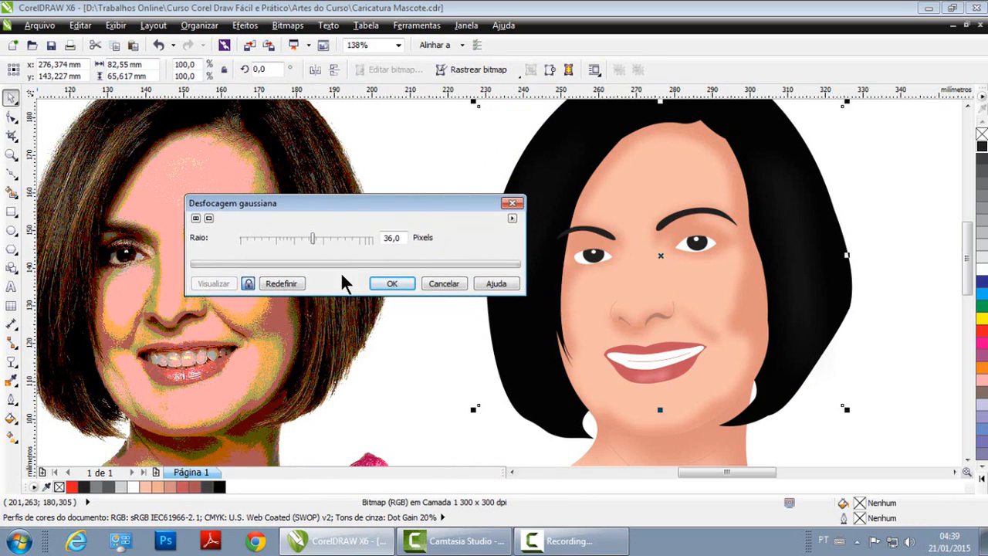
click(275, 236)
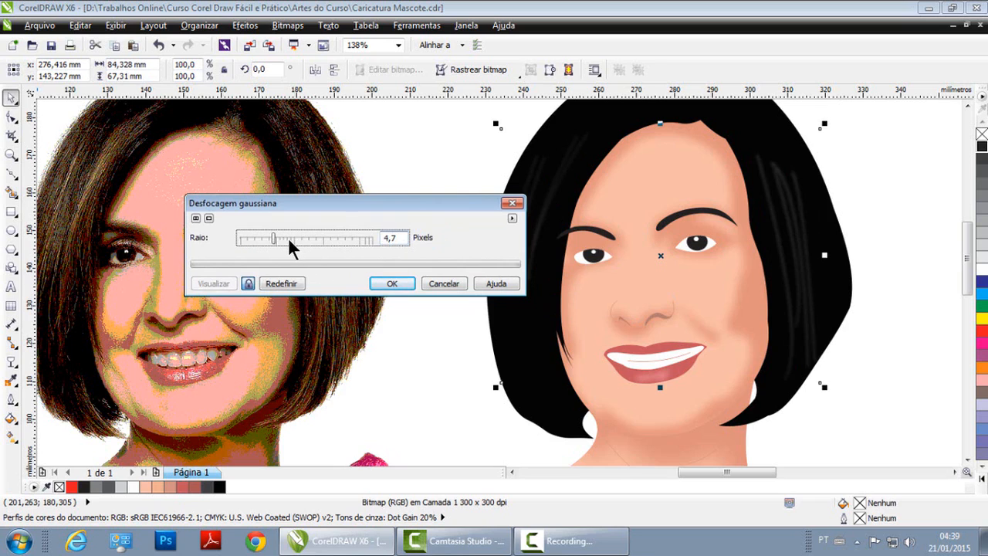
click(387, 284)
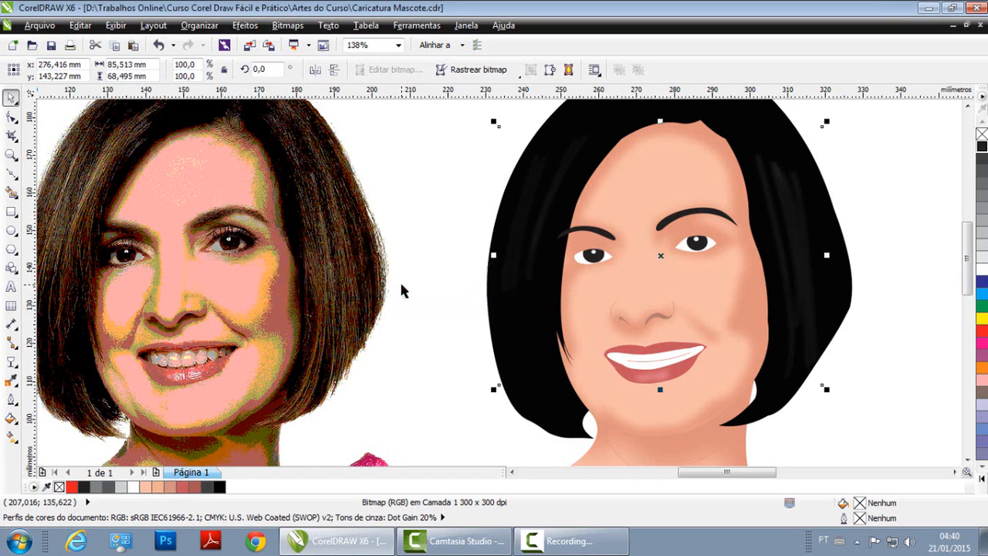
Step: Give the blurred hair strands bitmap a uniform transparency of 2 with the Multiplicar merge mode
click(11, 361)
scroll(61, 84, up, 1)
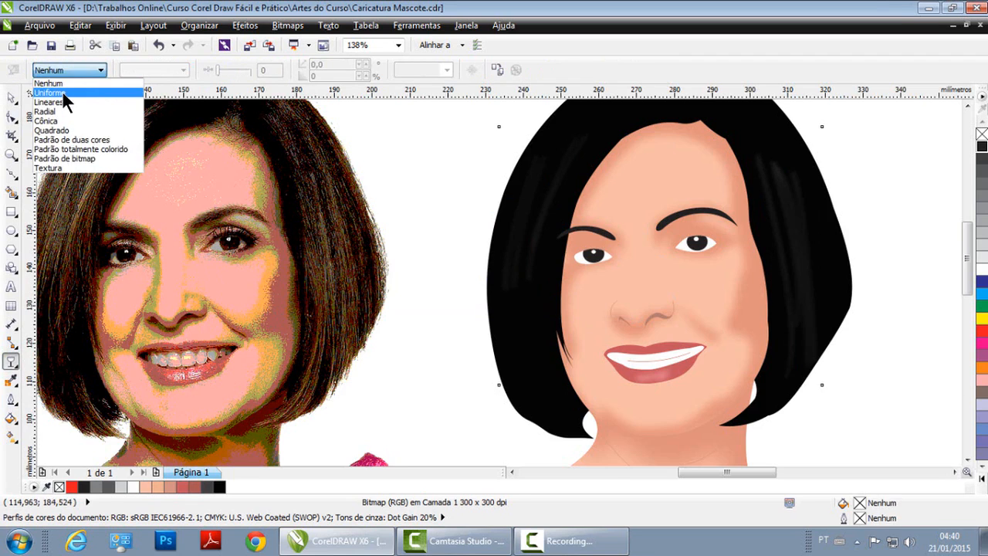
click(62, 90)
click(150, 71)
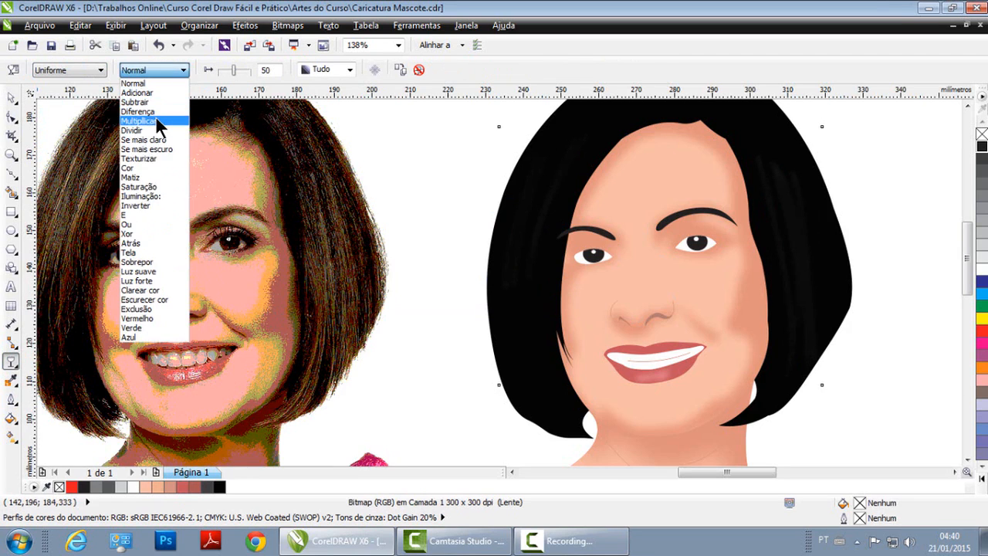
click(154, 120)
drag(234, 71, 240, 71)
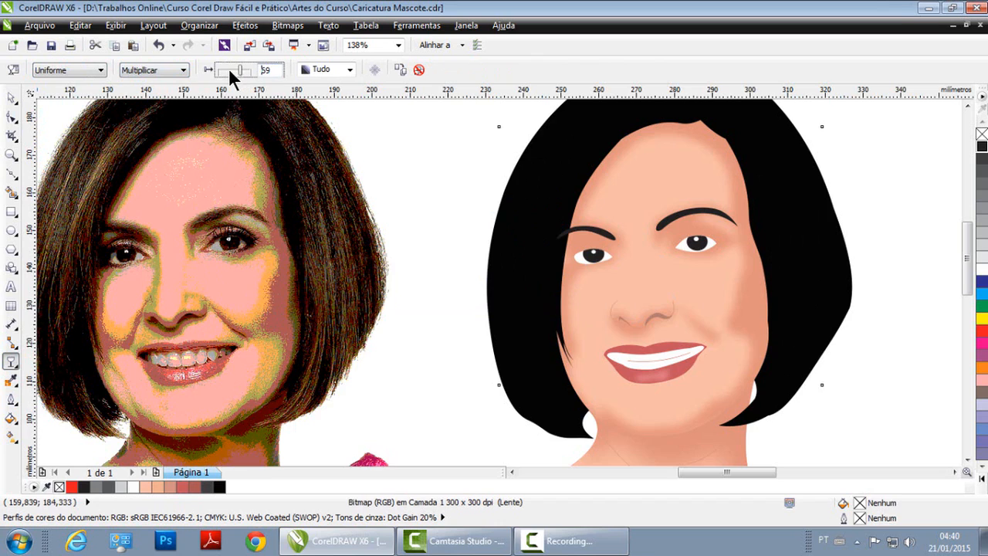
click(220, 70)
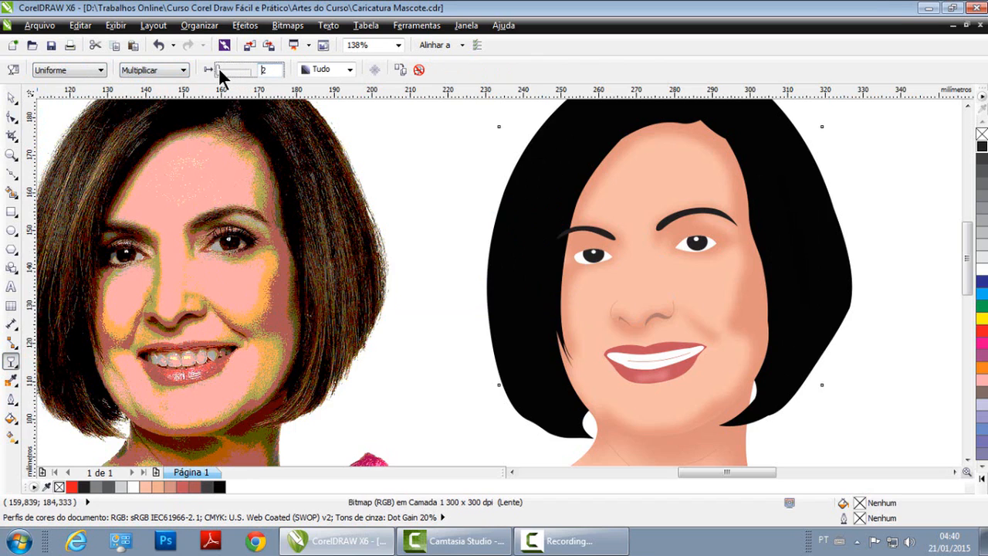
Step: Try the Sobrepor merge mode on the hair strands' transparency, and set it back to Normal
click(123, 70)
click(151, 261)
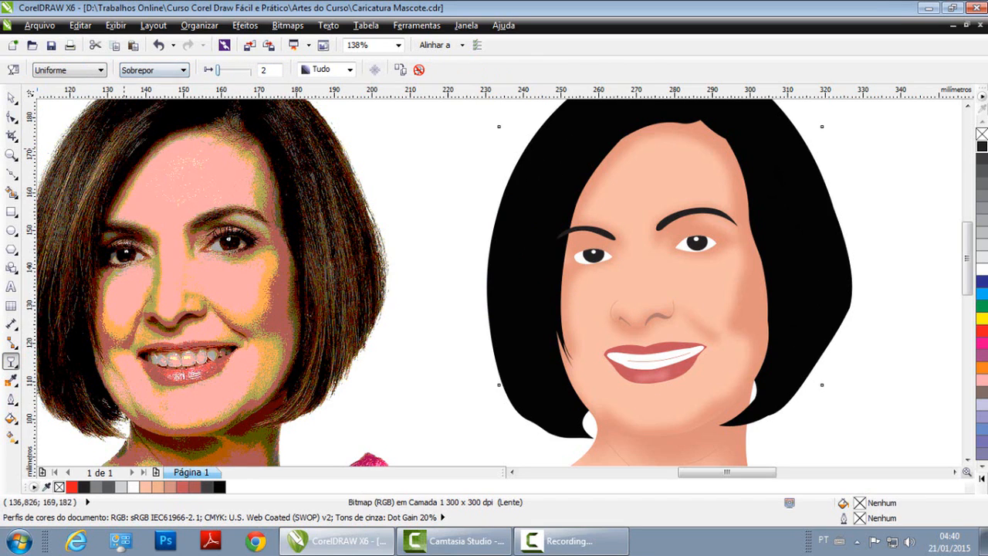
click(73, 71)
click(148, 73)
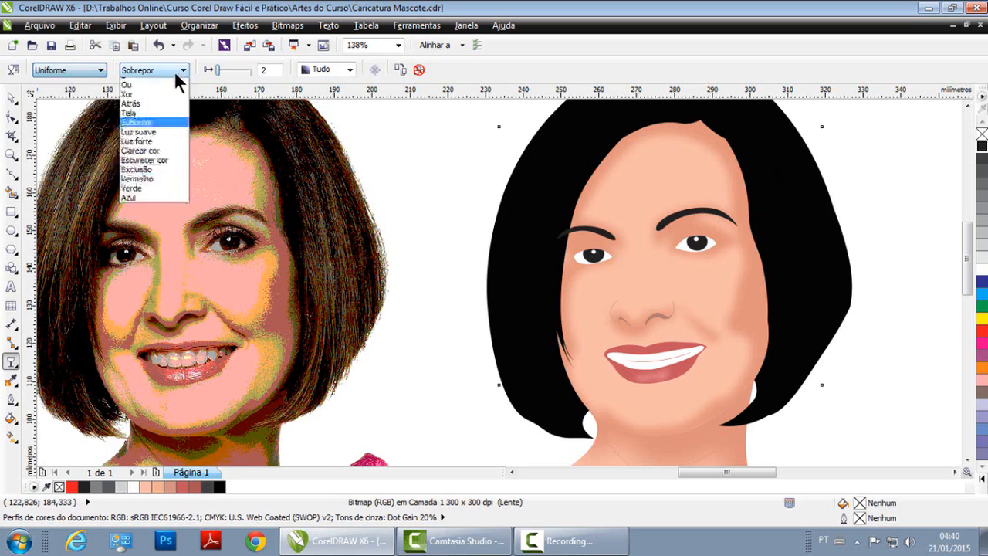
click(157, 82)
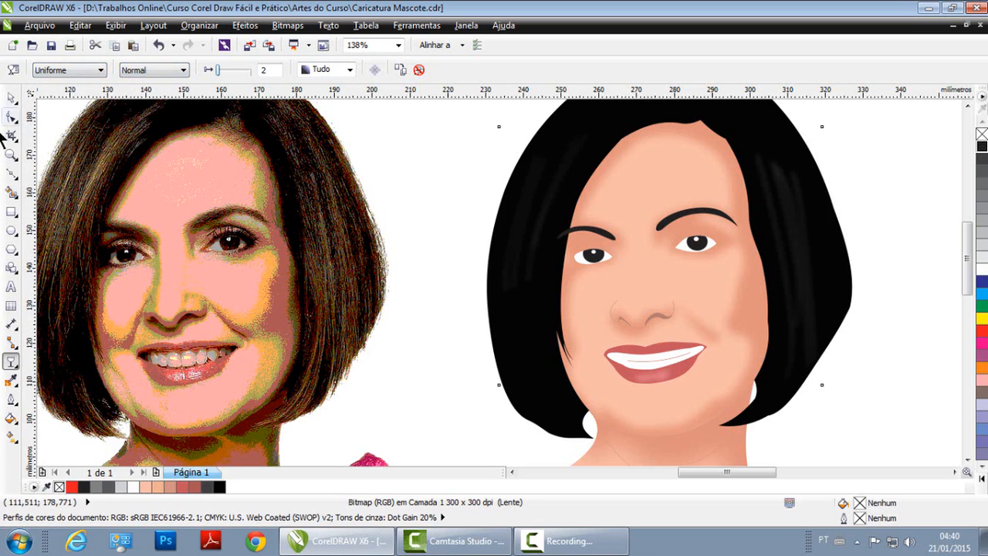
click(11, 97)
click(870, 191)
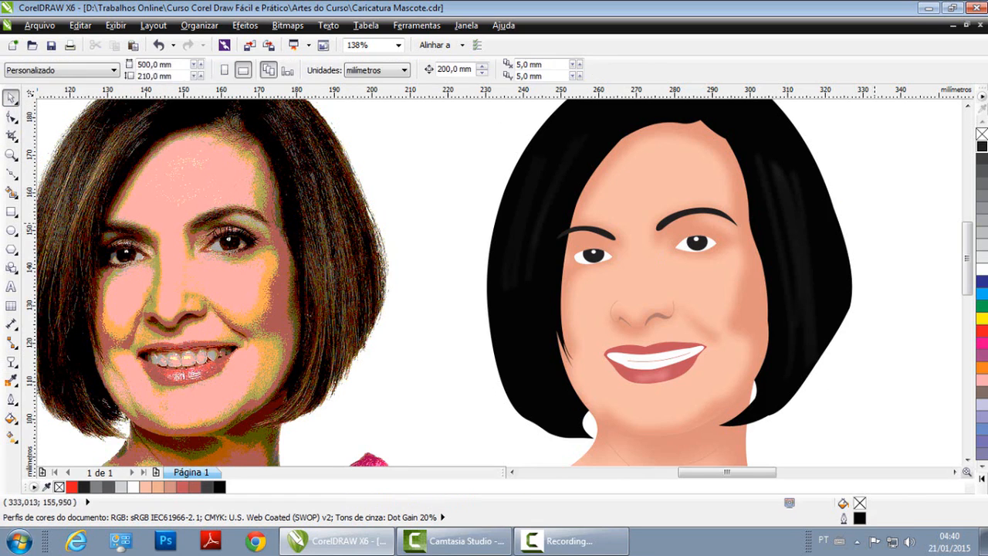
Step: Bring the black hair shape and the blurred strands bitmap to the front so they cover the outer end of the left eyebrow
scroll(525, 225, down, 2)
drag(250, 121, 751, 346)
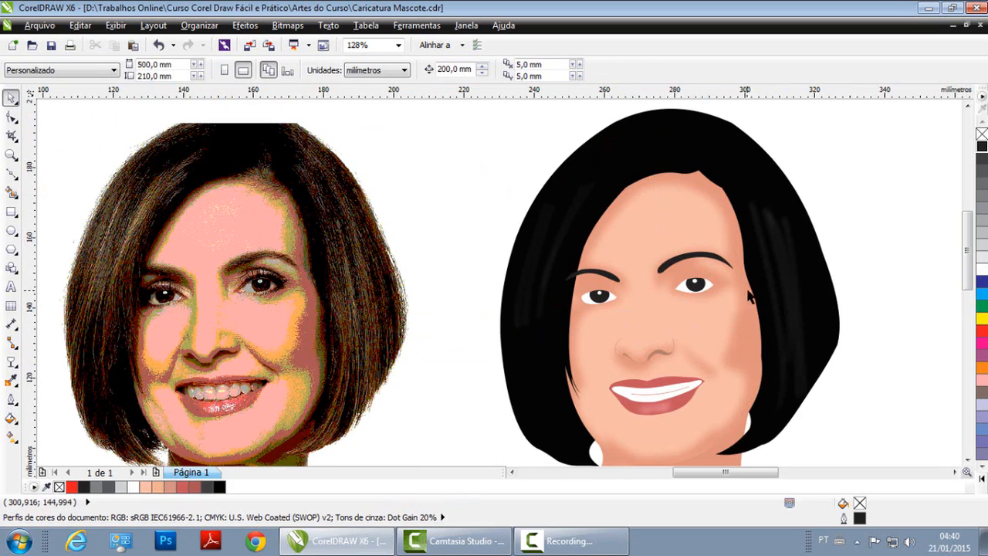
key(F2)
drag(440, 149, 838, 363)
key(F3)
click(541, 296)
shift+click(658, 152)
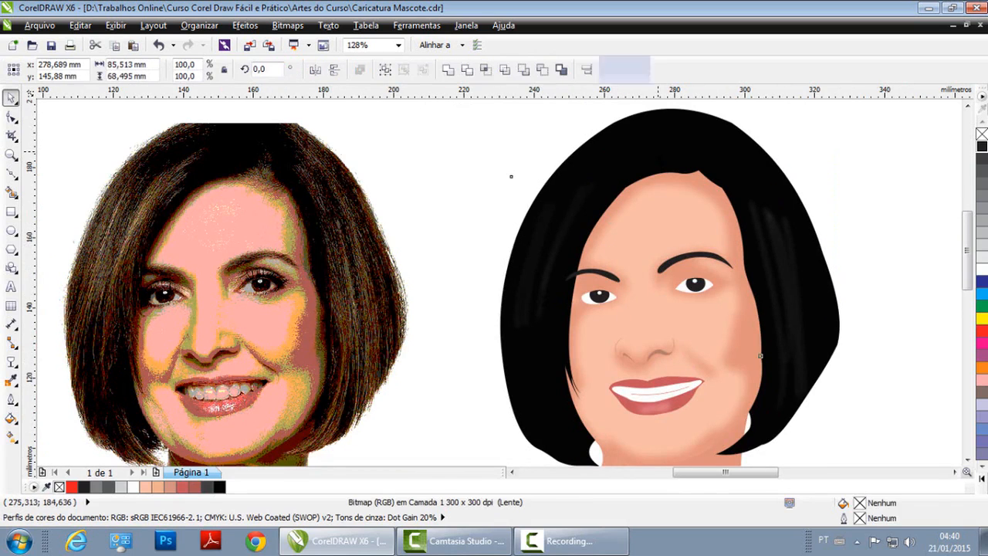
key(shift+Page_Up)
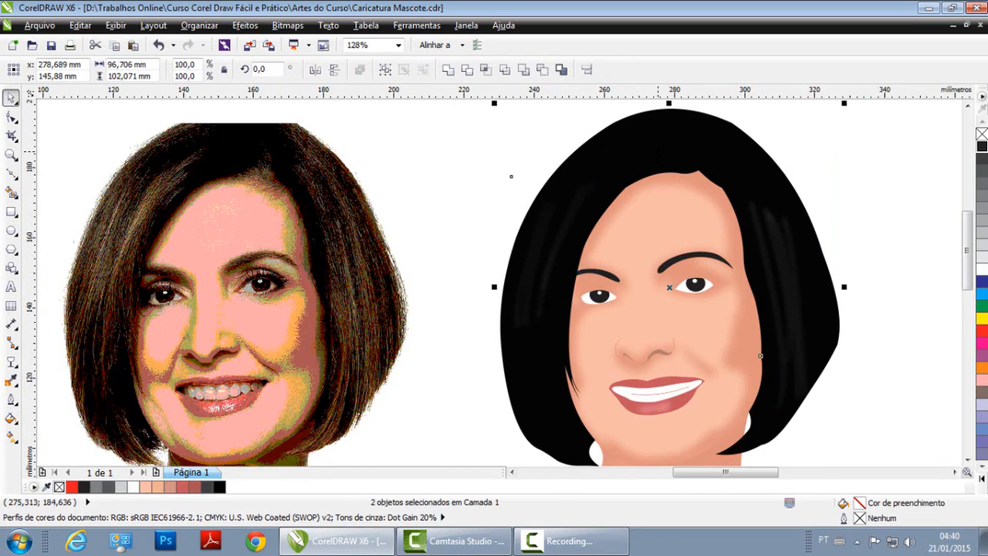
click(887, 224)
Step: Compare the caricature's hair, face and neck with the reference photo at several magnifications
key(F3)
key(F2)
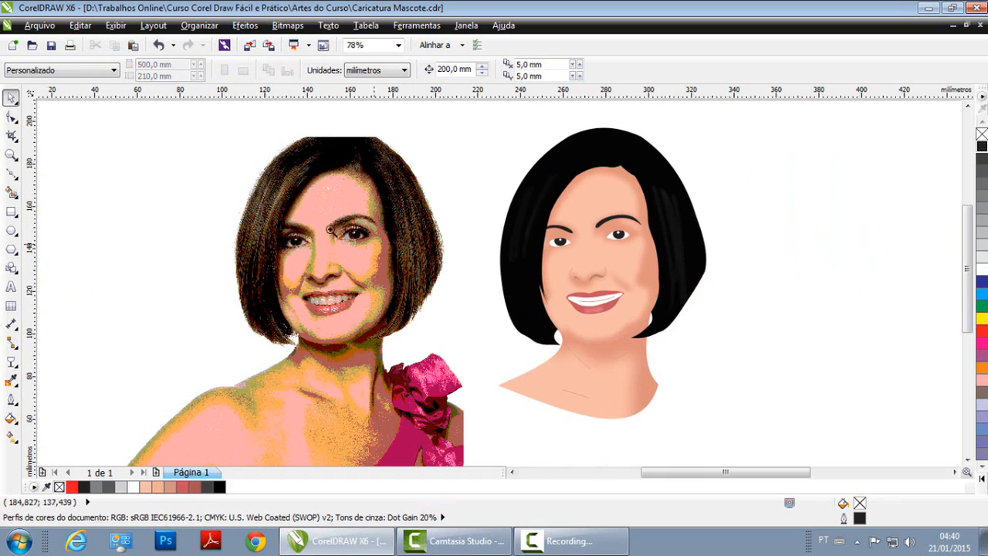
drag(178, 183, 767, 466)
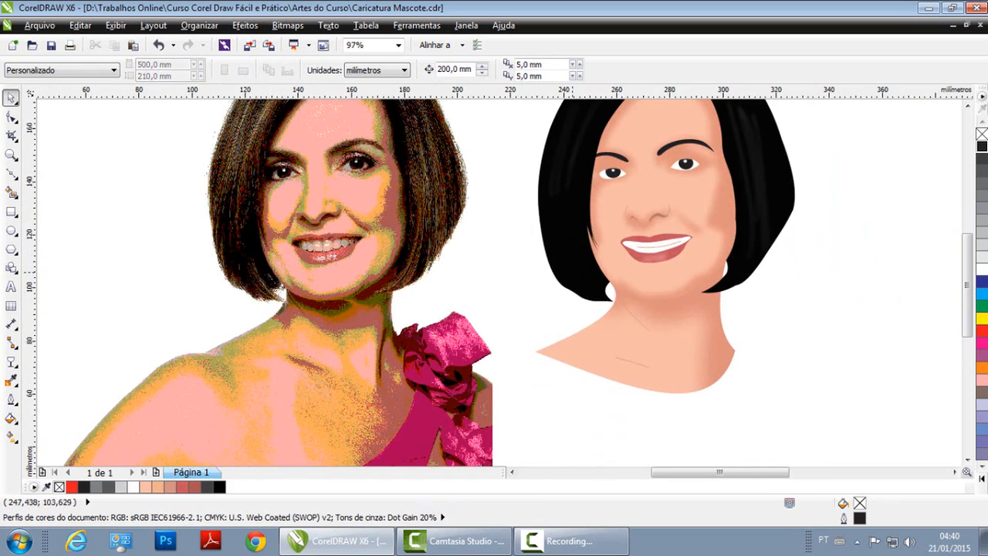
key(F3)
key(F2)
drag(208, 165, 693, 342)
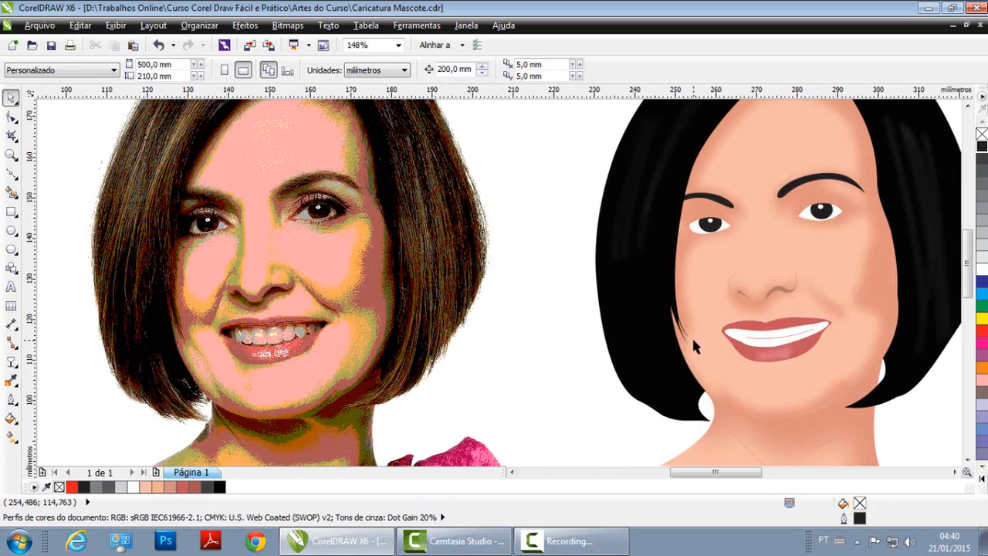
key(F3)
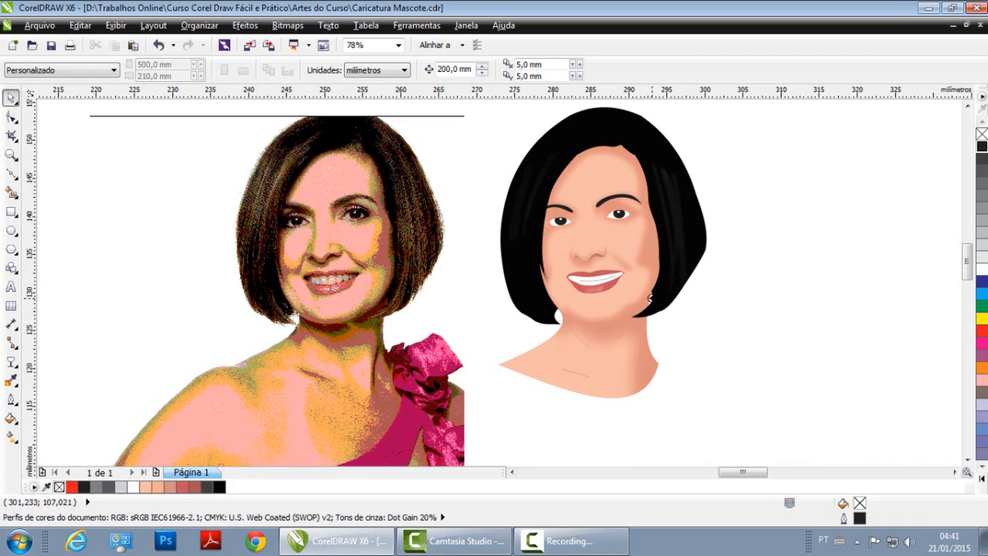
Step: Examine the blurred shading on the cheeks and around the nose and mouth up close, and review the whole drawing
scroll(685, 352, up, 3)
scroll(673, 336, up, 2)
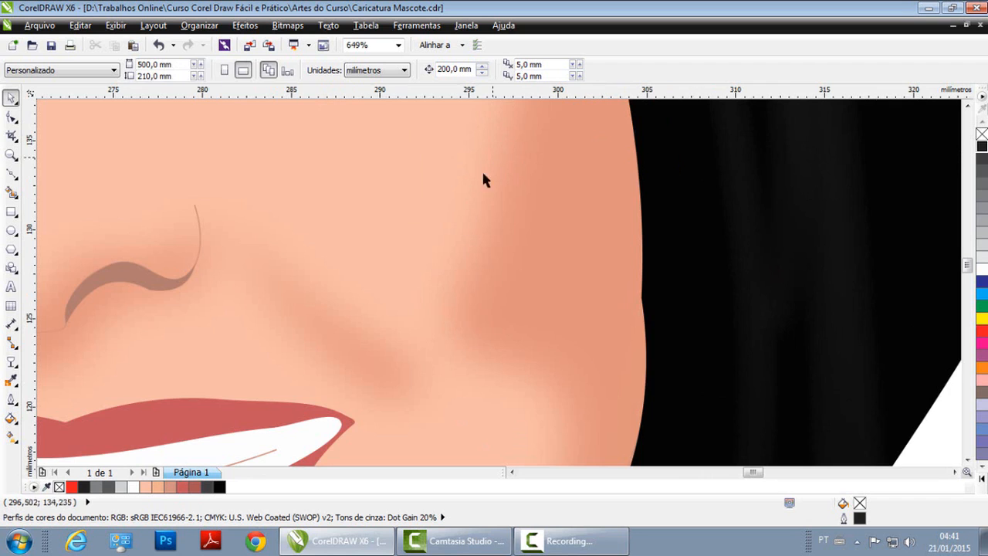
scroll(558, 291, down, 2)
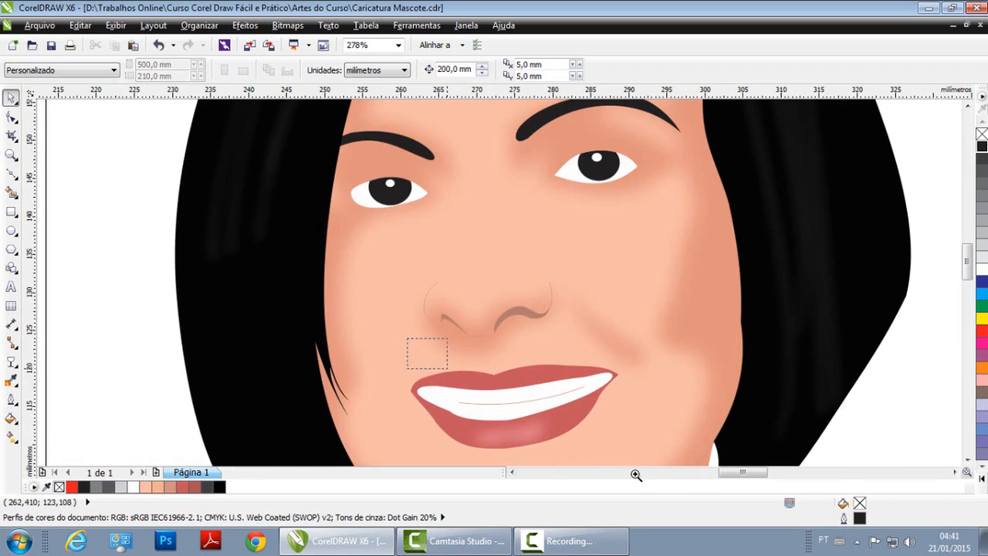
drag(634, 473, 690, 480)
key(F3)
key(F2)
drag(289, 202, 421, 278)
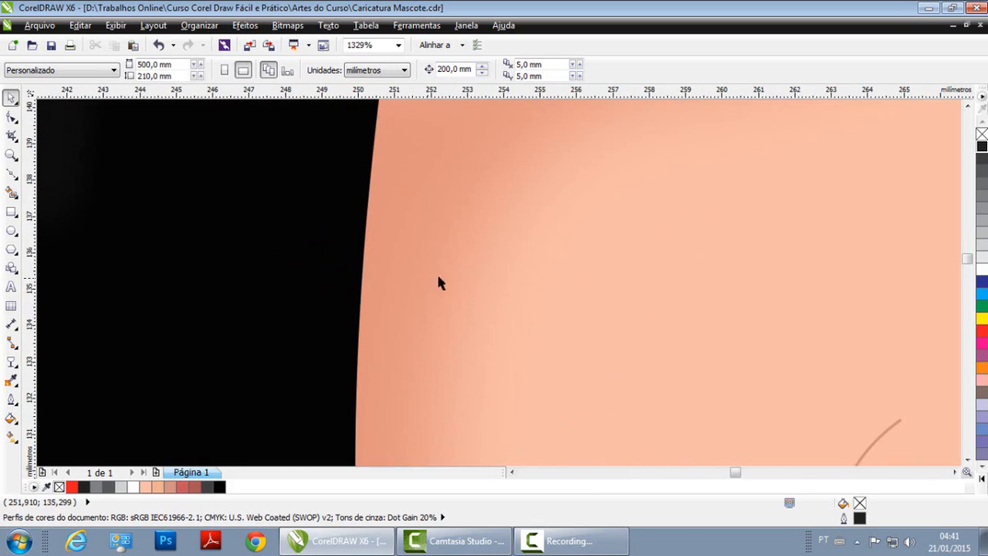
key(F3)
key(F4)
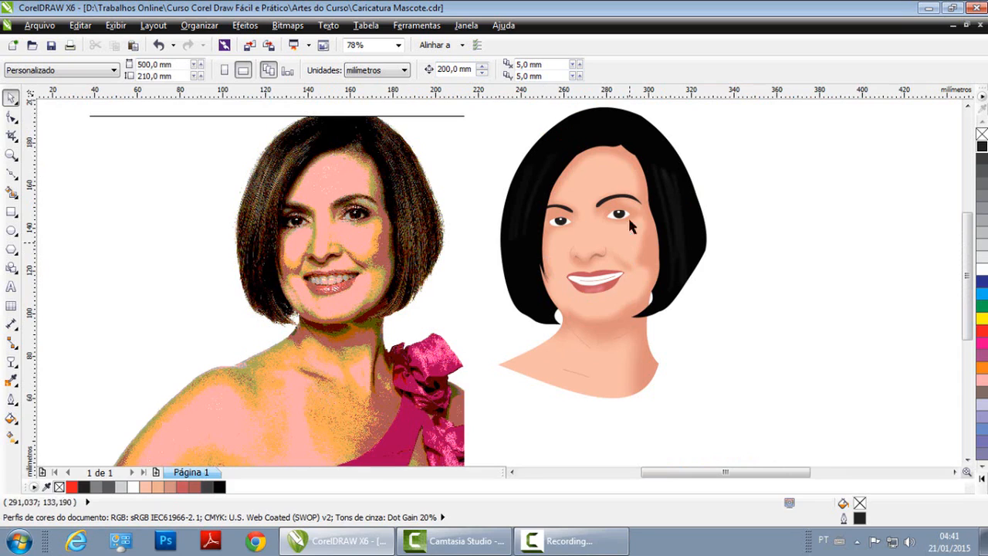